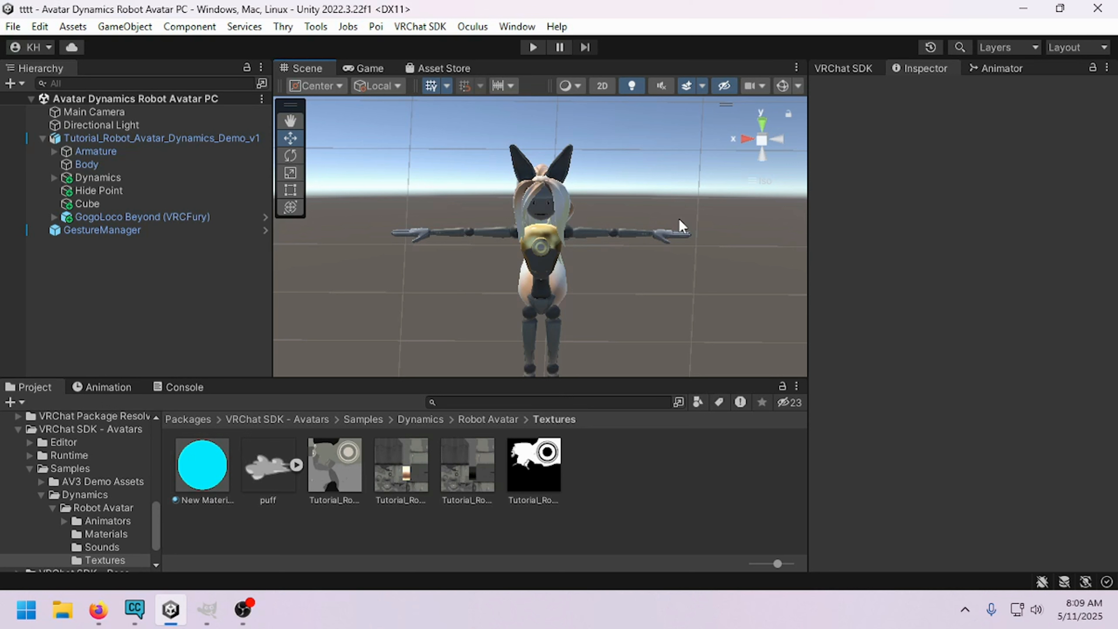
# Step: Enlarge the Scene view and select the robot avatar's Body mesh
pyautogui.moveTo(612, 376); pyautogui.dragTo(612, 421)
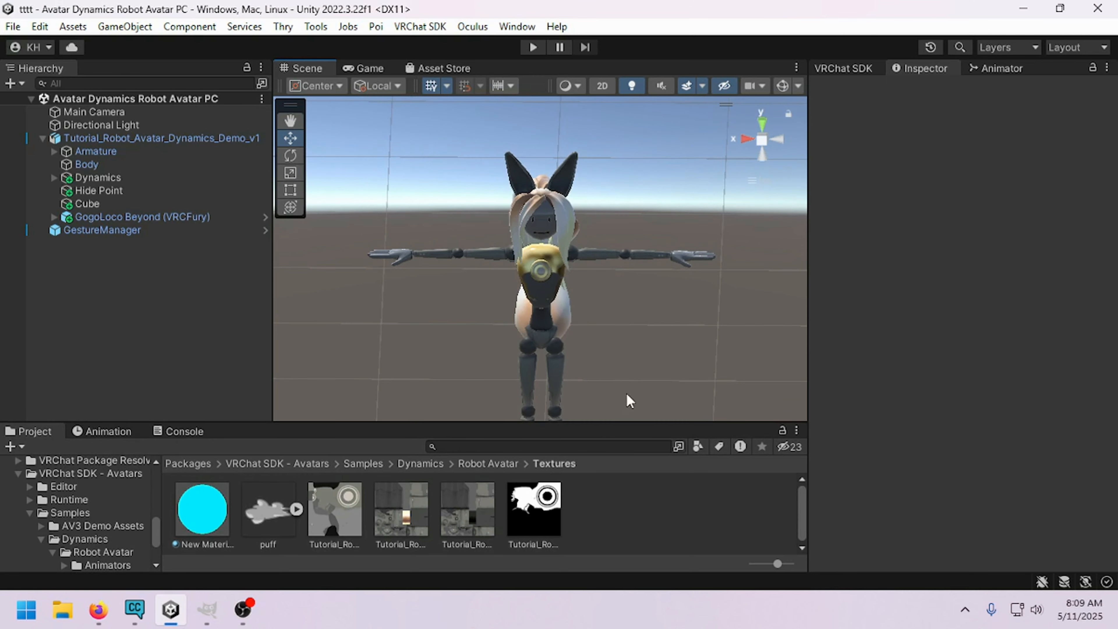
pyautogui.moveTo(644, 345); pyautogui.dragTo(729, 344, button='right')
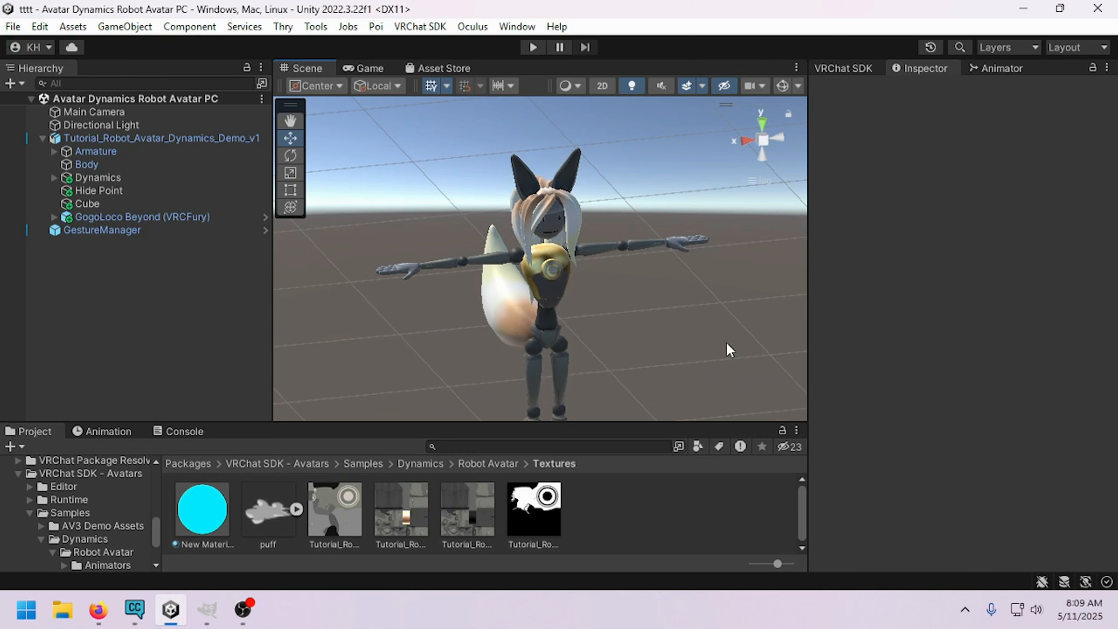
pyautogui.moveTo(808, 279); pyautogui.dragTo(824, 279)
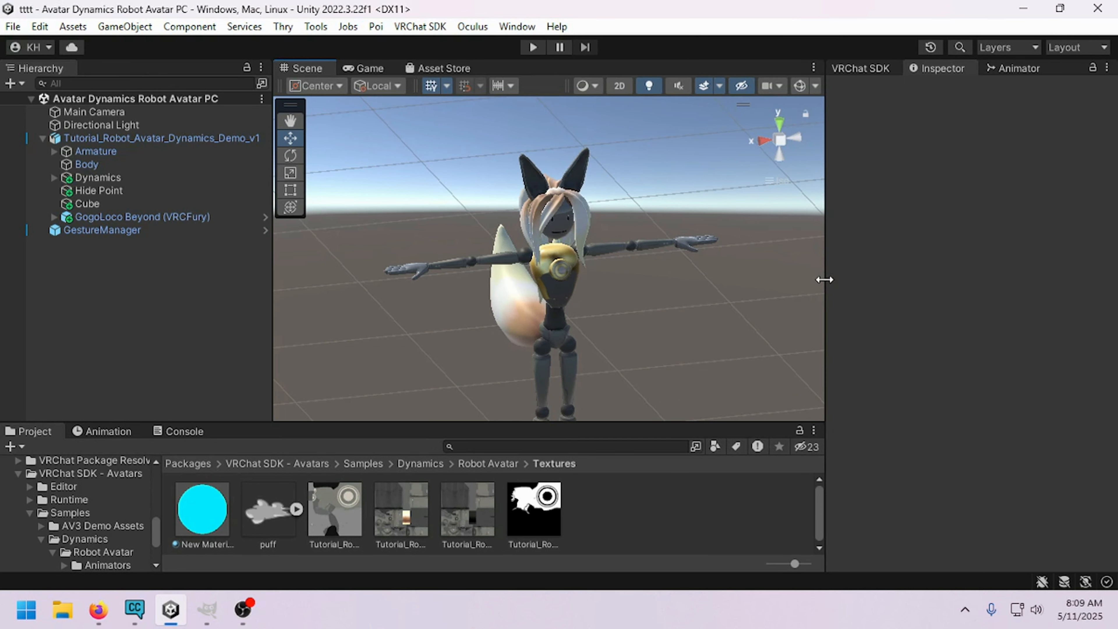
pyautogui.moveTo(766, 305); pyautogui.dragTo(703, 310, button='right')
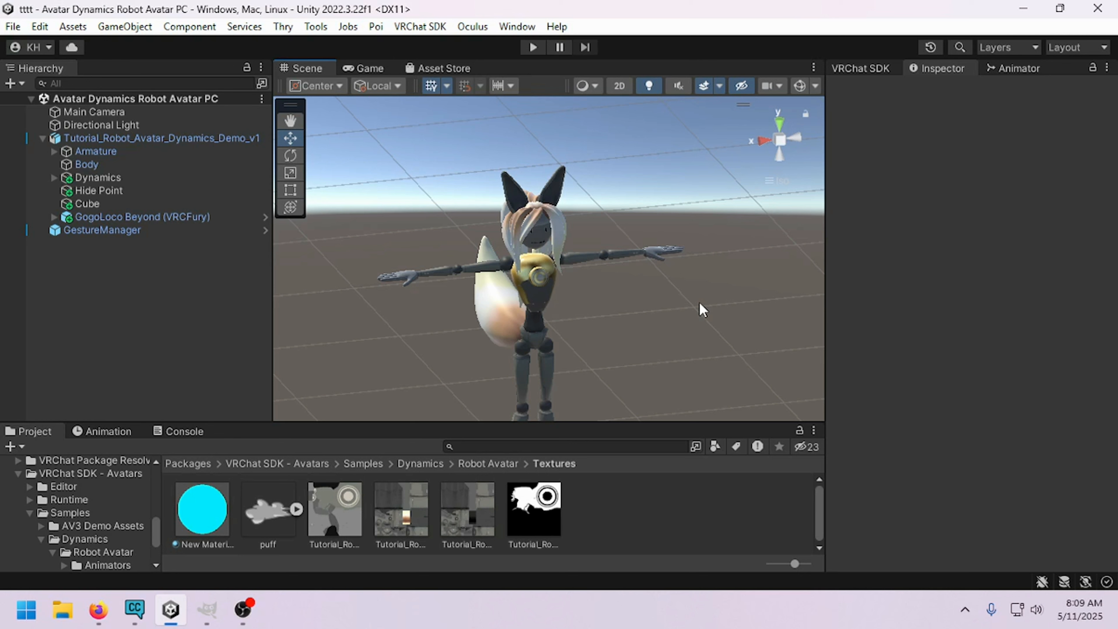
pyautogui.click(541, 270)
pyautogui.click(541, 269)
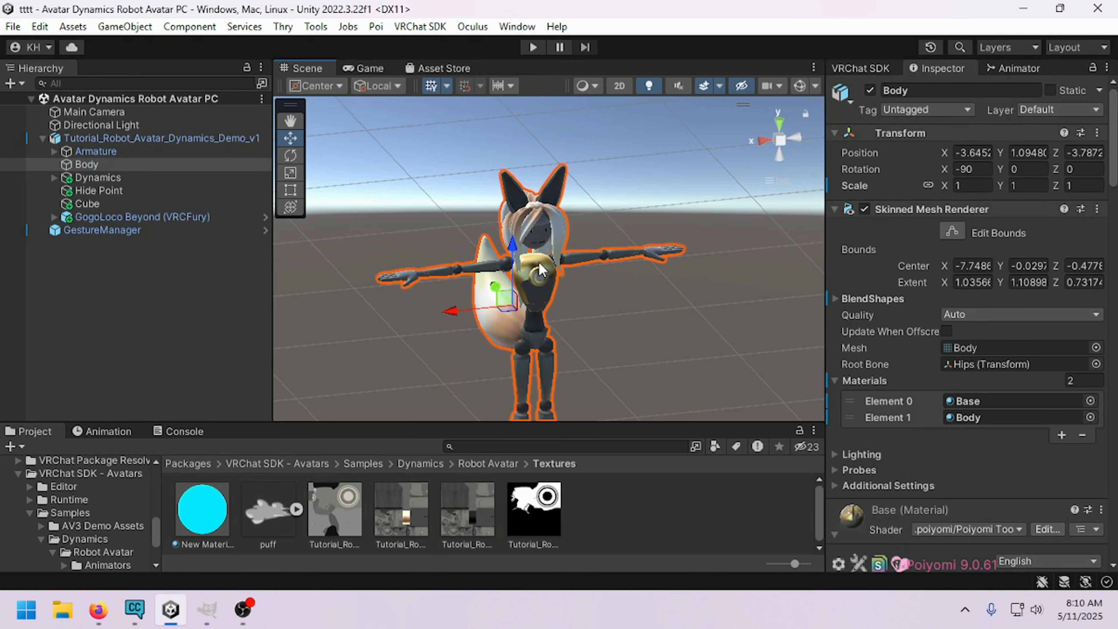
# Step: Examine the Base material's shader settings down to Matcap 0 and view the avatar's metallic chest up close
pyautogui.scroll(-2, 920, 306)
pyautogui.scroll(-3, 920, 307)
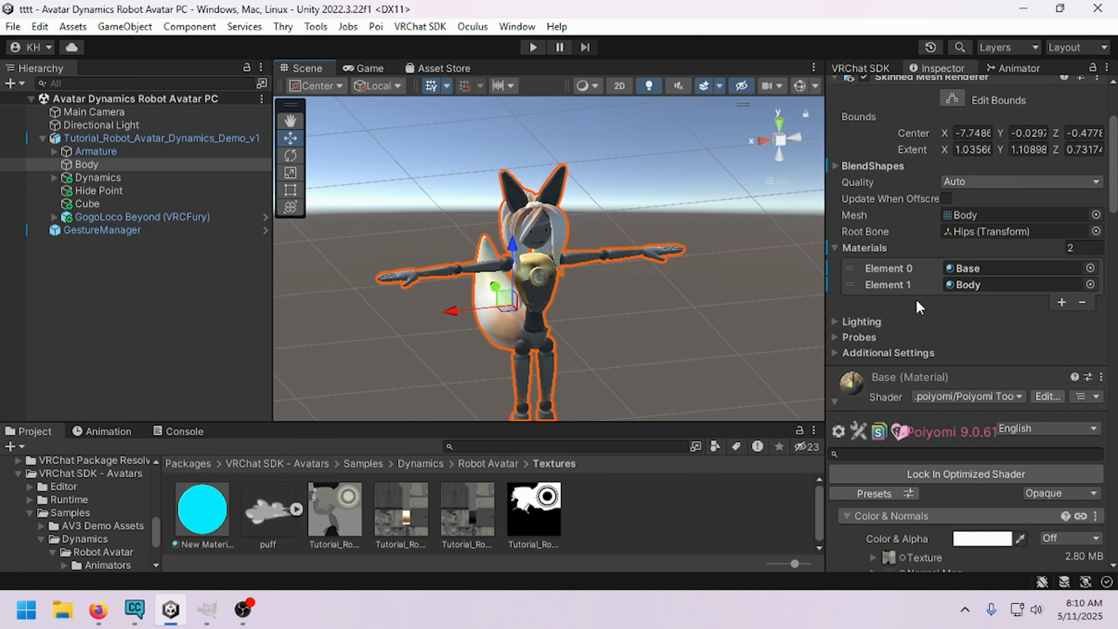
pyautogui.scroll(-7, 900, 320)
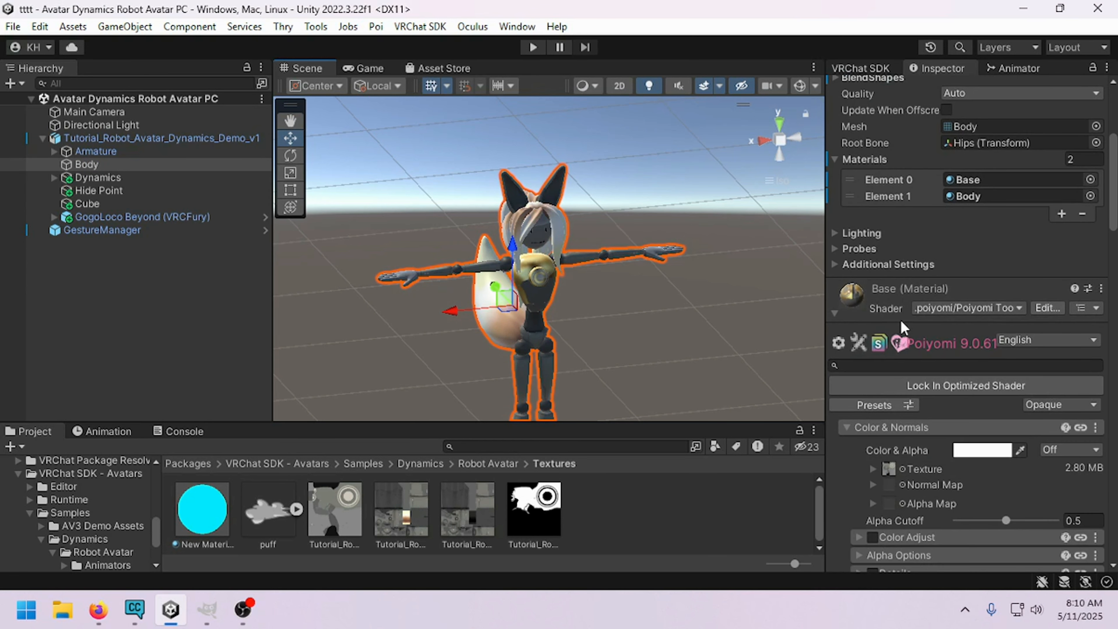
pyautogui.scroll(-3, 959, 337)
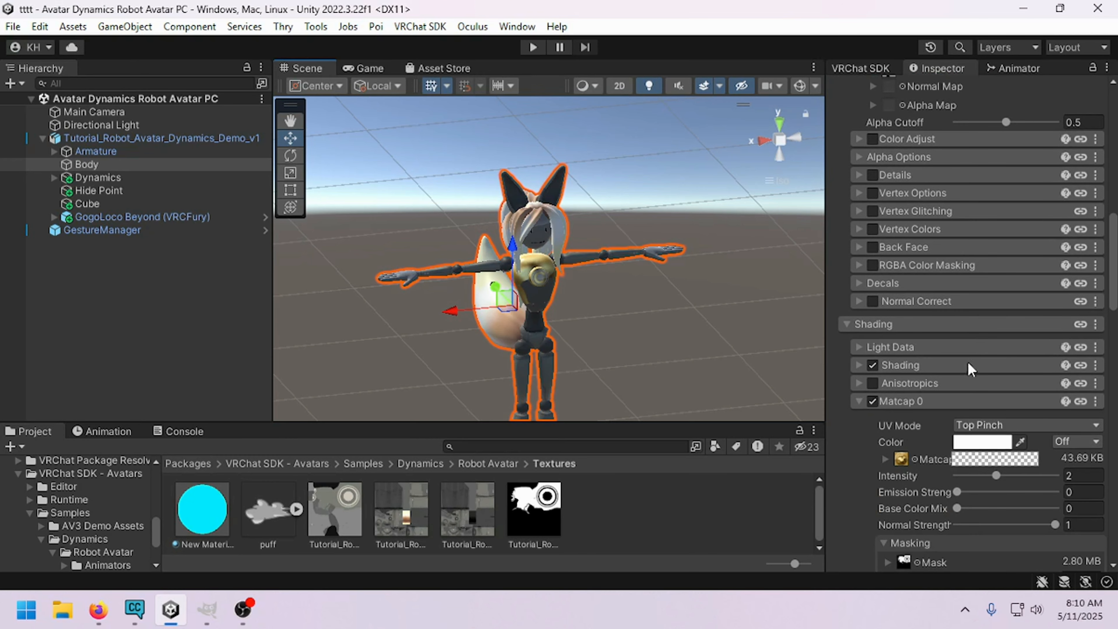
pyautogui.scroll(7, 705, 379)
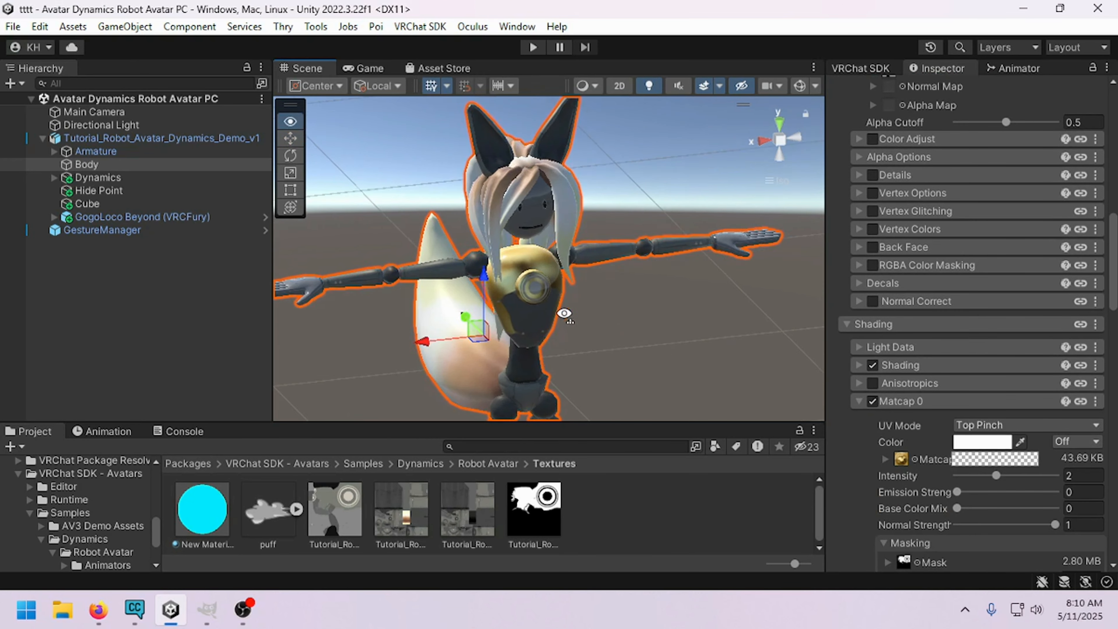
pyautogui.moveTo(567, 317); pyautogui.dragTo(627, 290, button='right')
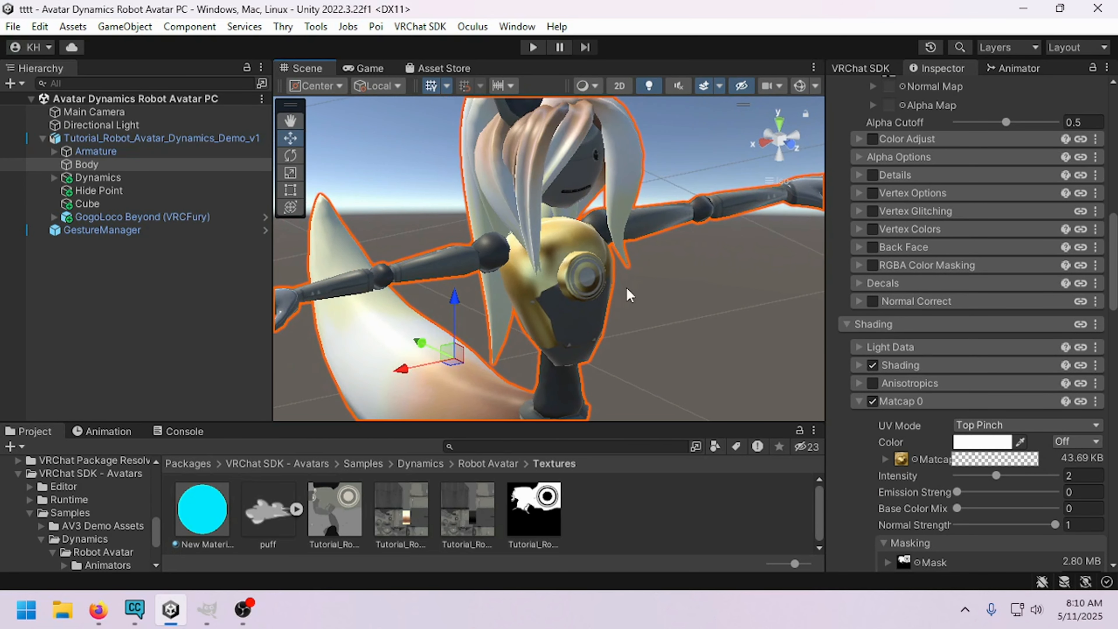
pyautogui.scroll(-3, 659, 302)
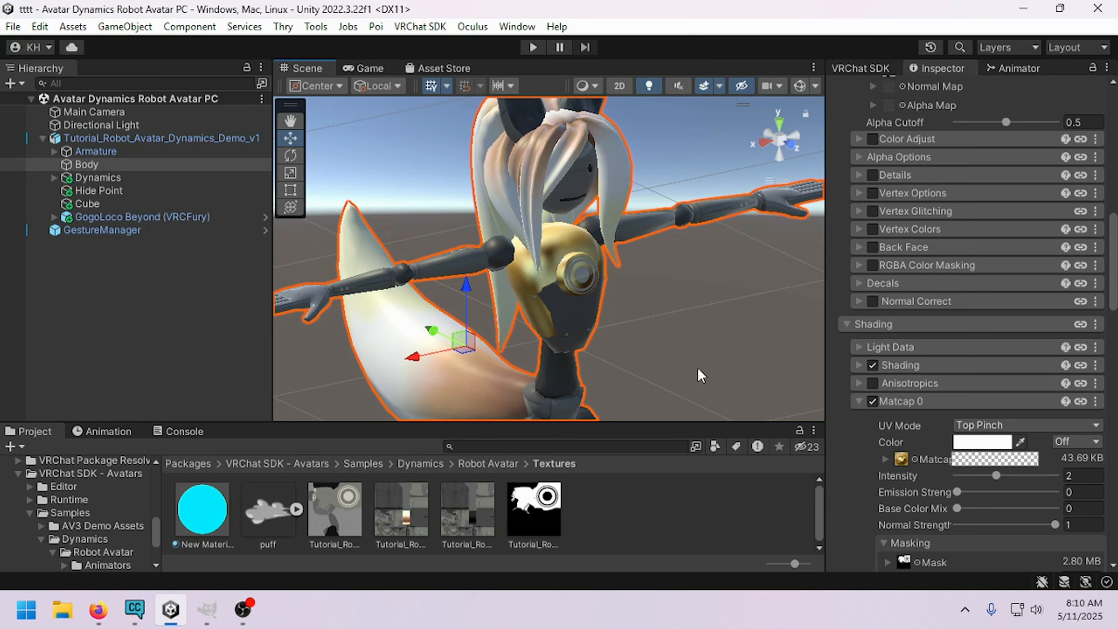
pyautogui.scroll(-2, 665, 371)
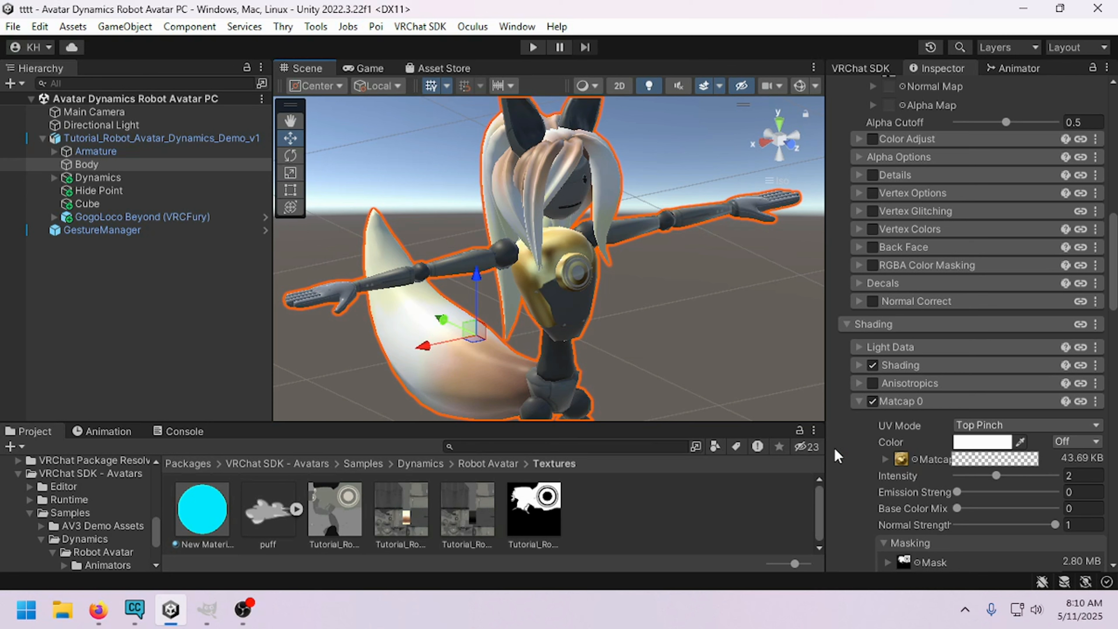
# Step: Inspect the animation options and the tiling and UV settings of the main texture under Color & Normals
pyautogui.scroll(4, 903, 207)
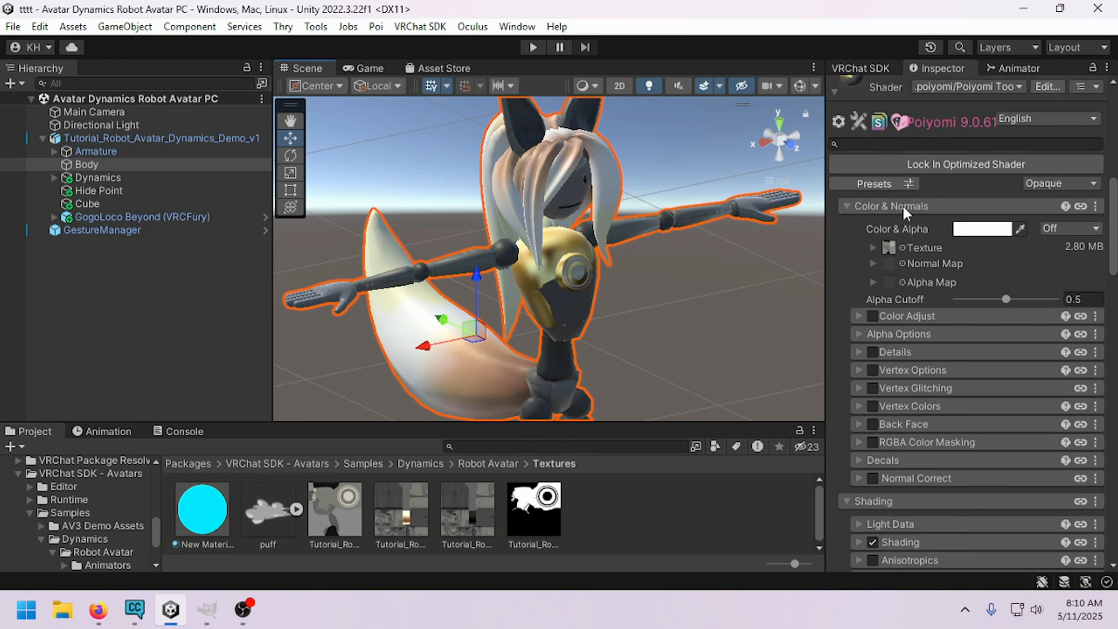
pyautogui.rightClick(907, 247)
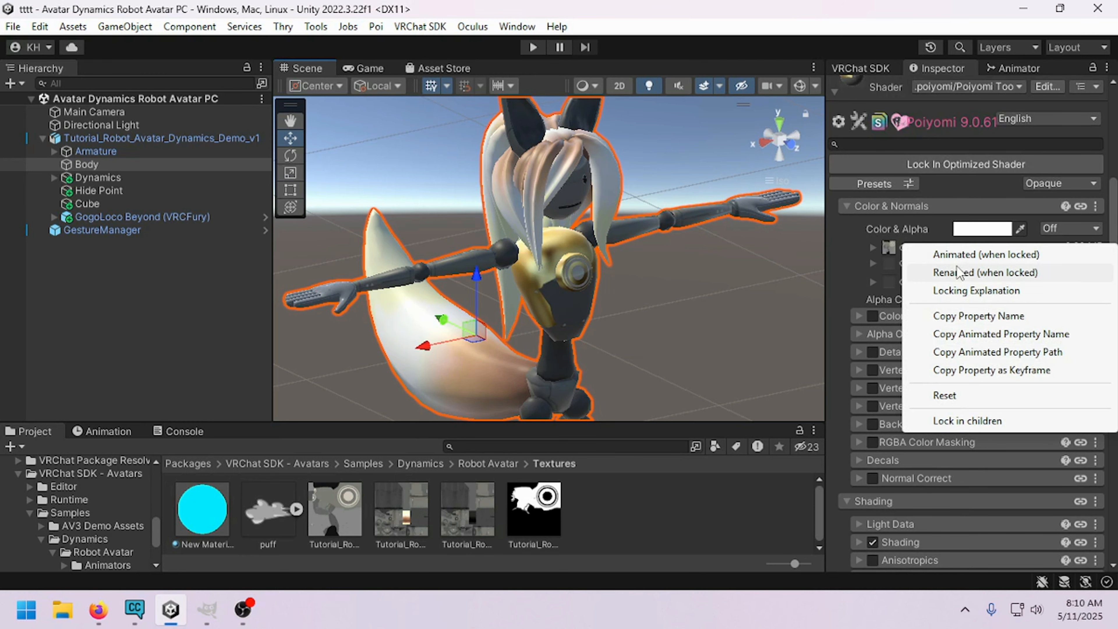
pyautogui.click(958, 246)
pyautogui.click(872, 248)
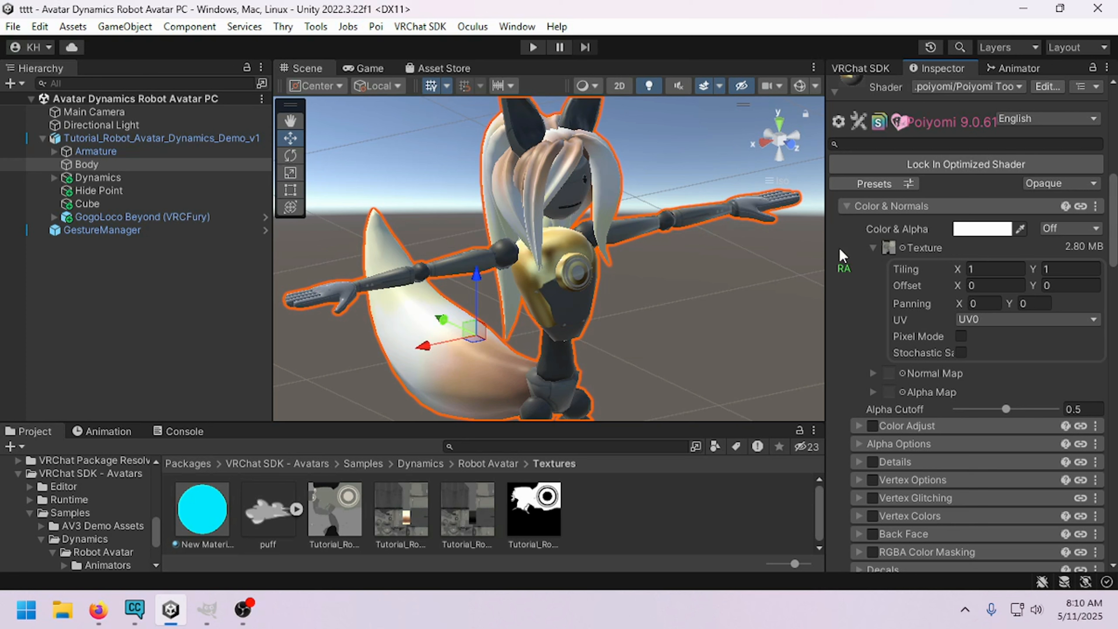
pyautogui.rightClick(854, 249)
pyautogui.click(870, 257)
pyautogui.click(871, 251)
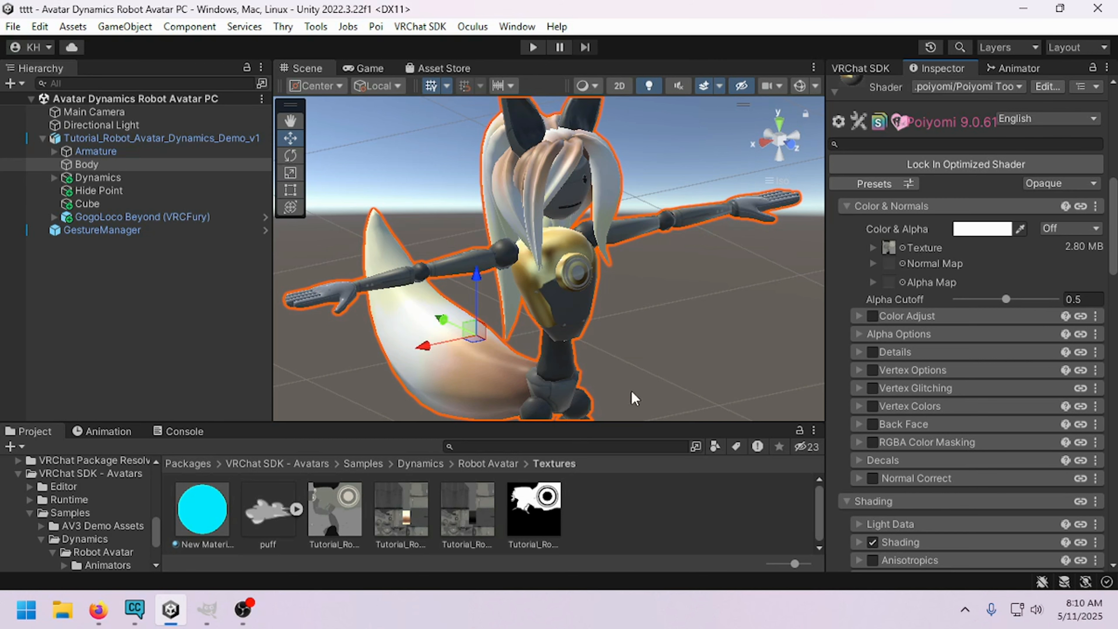
# Step: Examine the Matcap 0 settings of the Base material, including masking, blending and the custom normal map
pyautogui.scroll(-5, 891, 330)
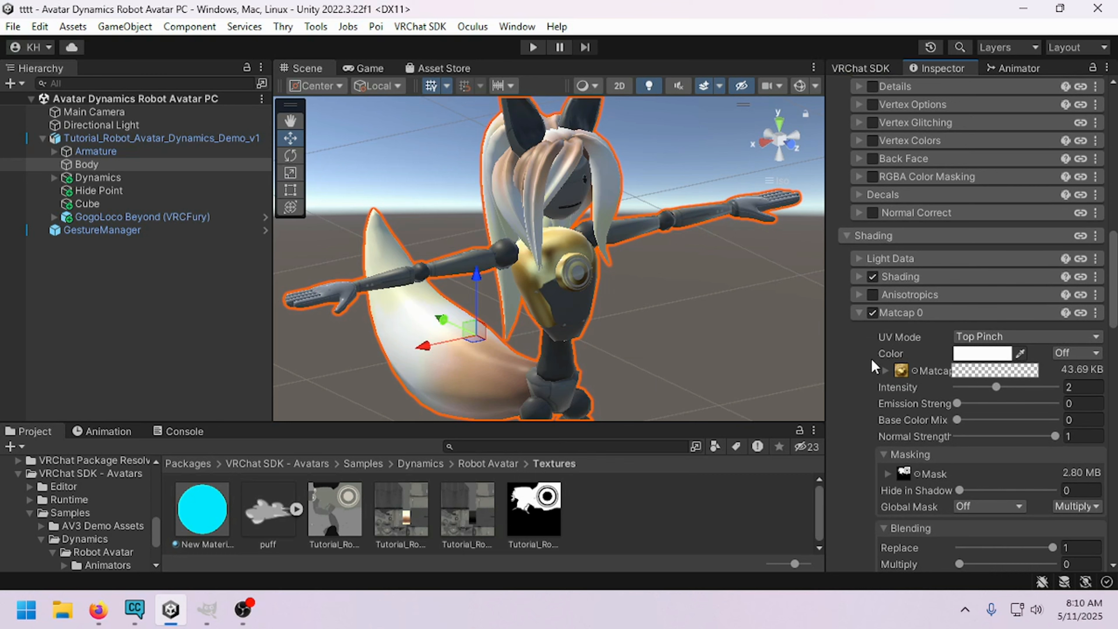
pyautogui.scroll(-3, 893, 326)
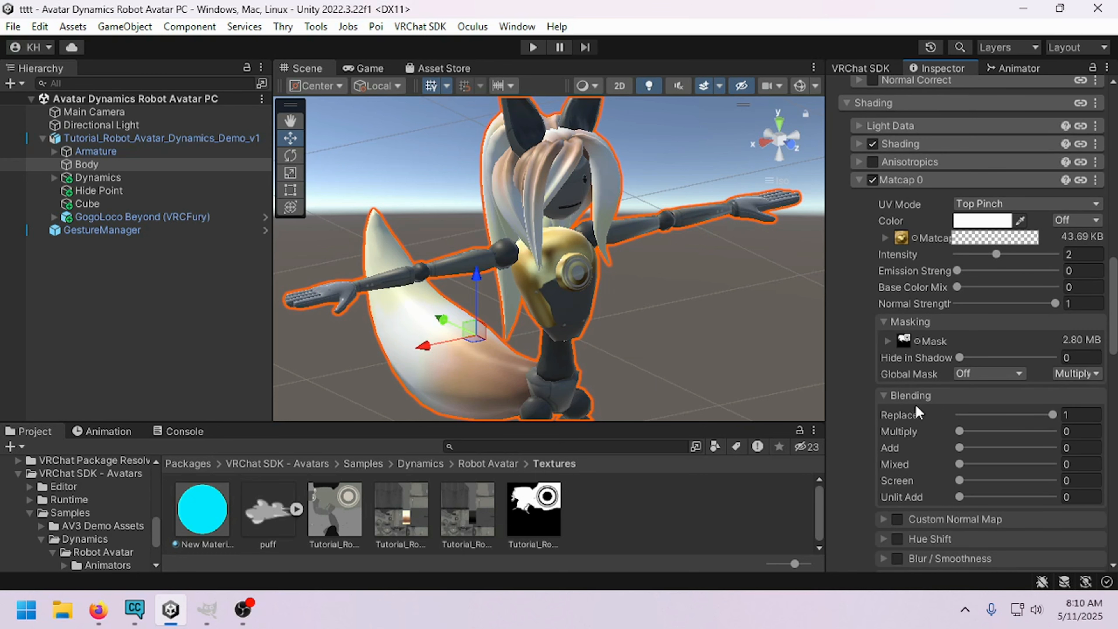
pyautogui.scroll(-1, 885, 341)
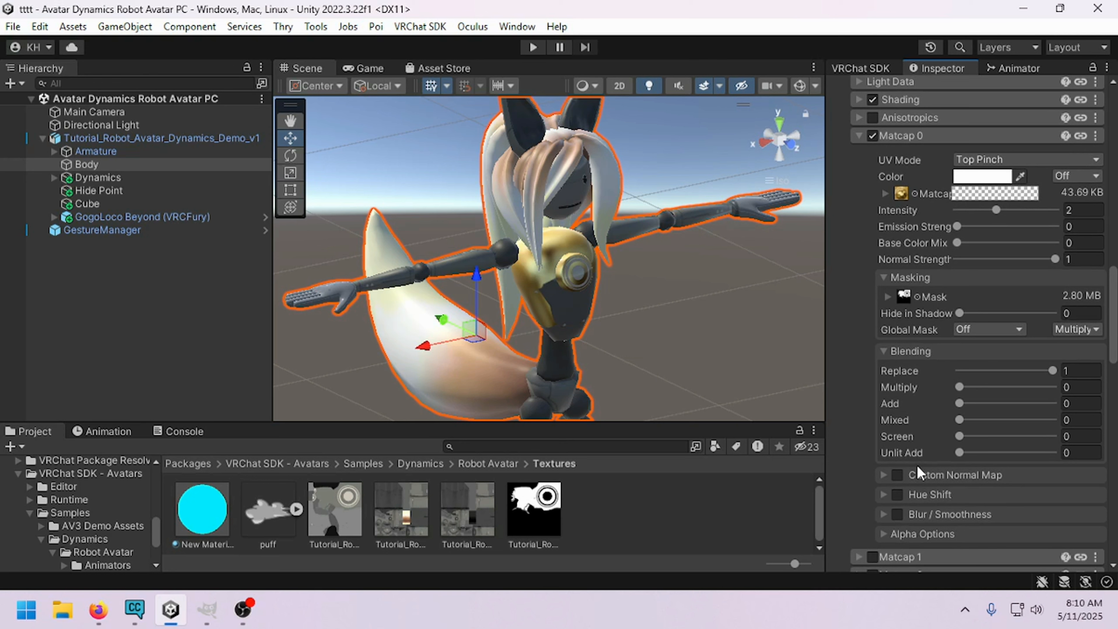
pyautogui.click(883, 475)
pyautogui.click(883, 475)
pyautogui.scroll(-4, 705, 351)
pyautogui.moveTo(706, 326)
pyautogui.mouseDown(button='right')
pyautogui.moveTo(629, 323)
pyautogui.moveTo(705, 325)
pyautogui.mouseUp(button='right')
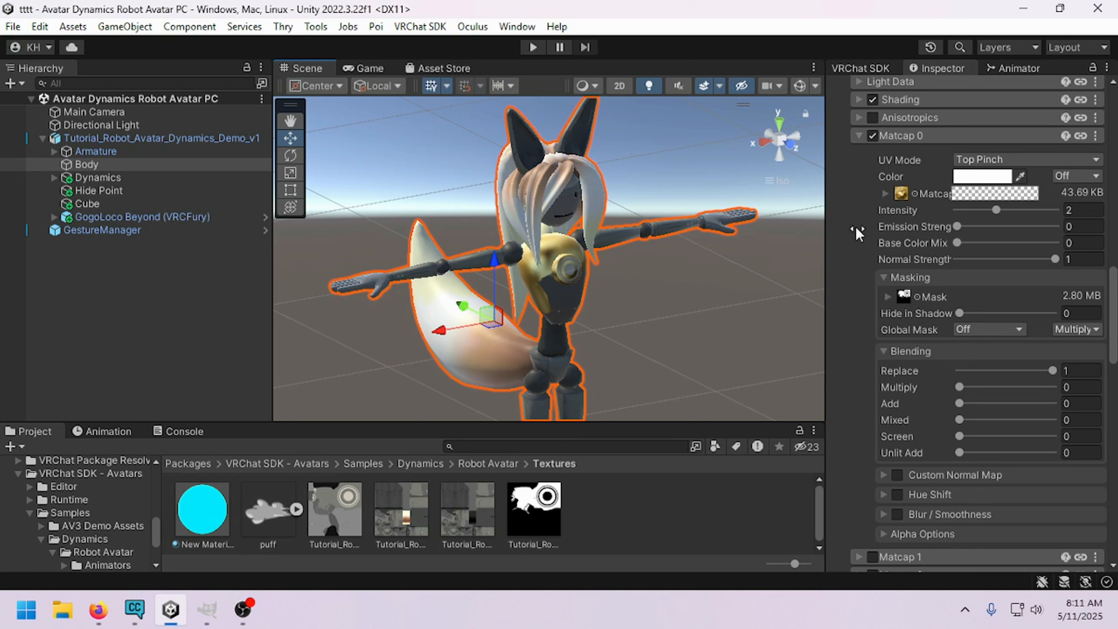
# Step: Try to create a new animation clip named "mat cap 1" in the Robot Avatar Textures folder
pyautogui.click(92, 438)
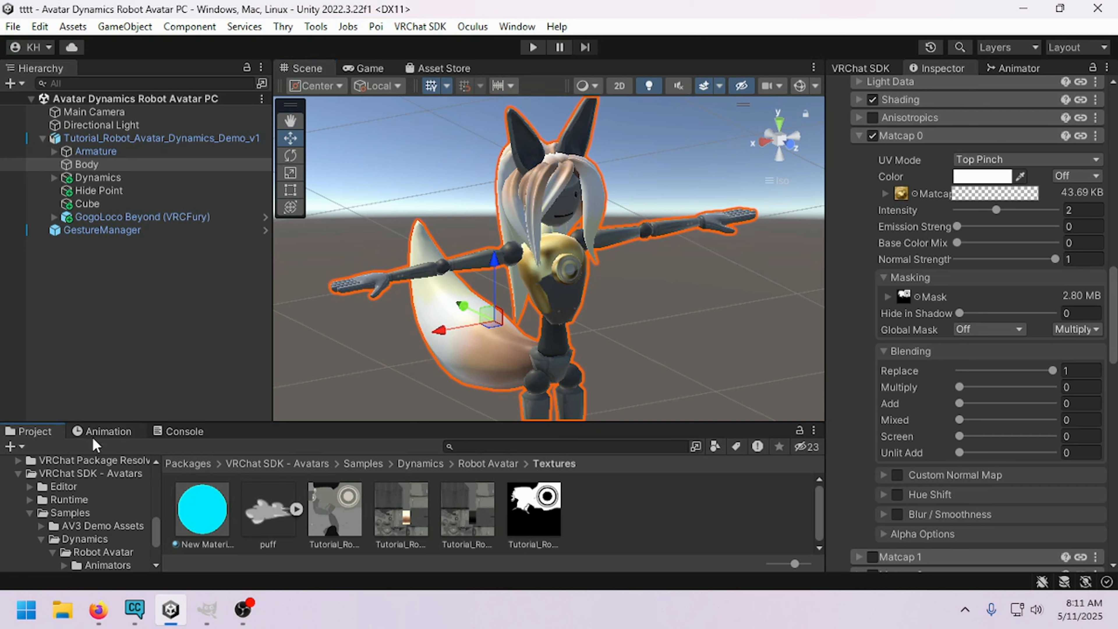
pyautogui.click(105, 430)
pyautogui.click(92, 464)
pyautogui.click(92, 463)
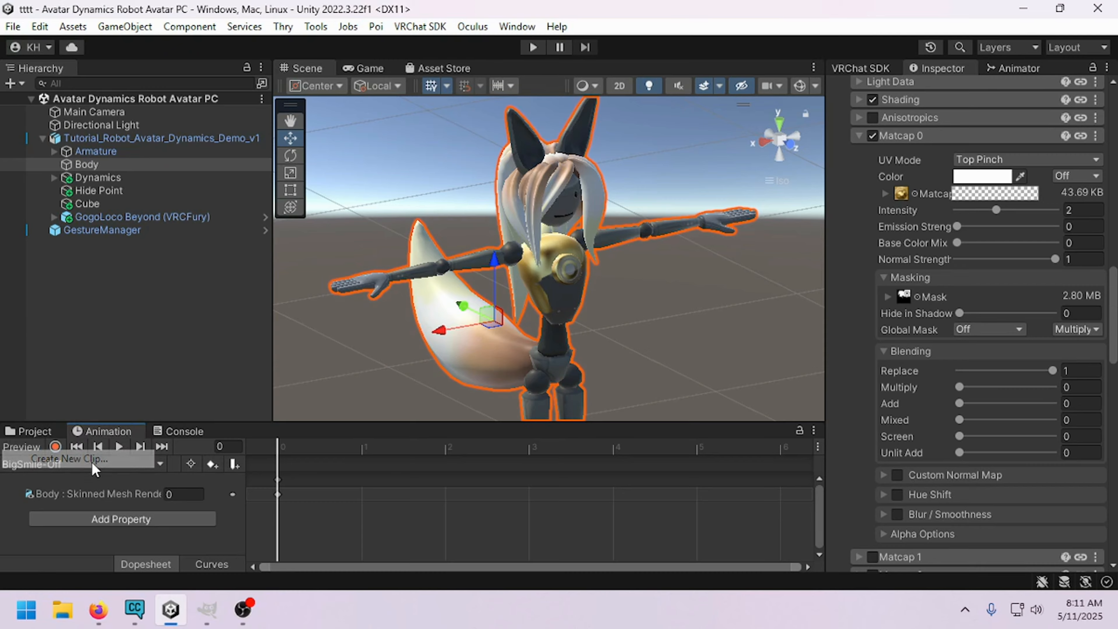
pyautogui.write('ma')
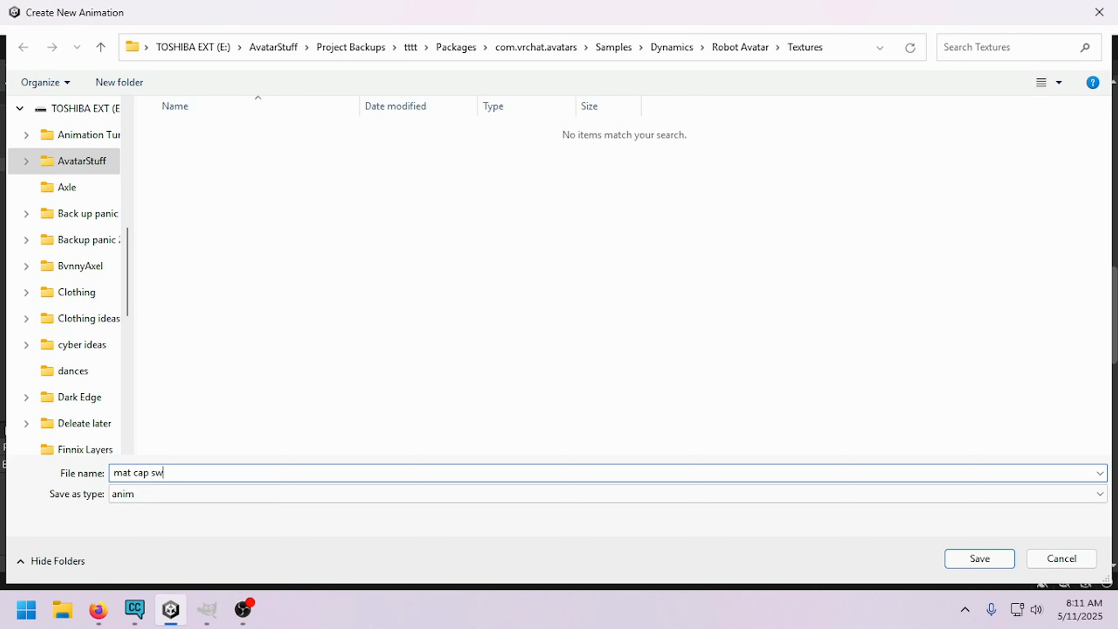
pyautogui.write('t cap 1')
pyautogui.press('Return')
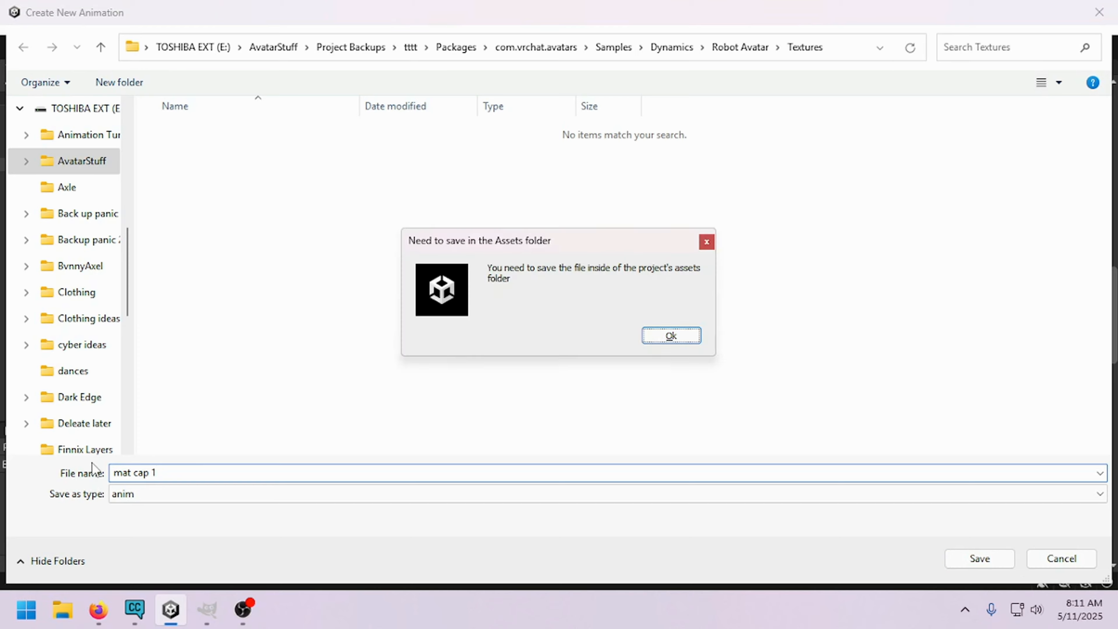
pyautogui.click(670, 336)
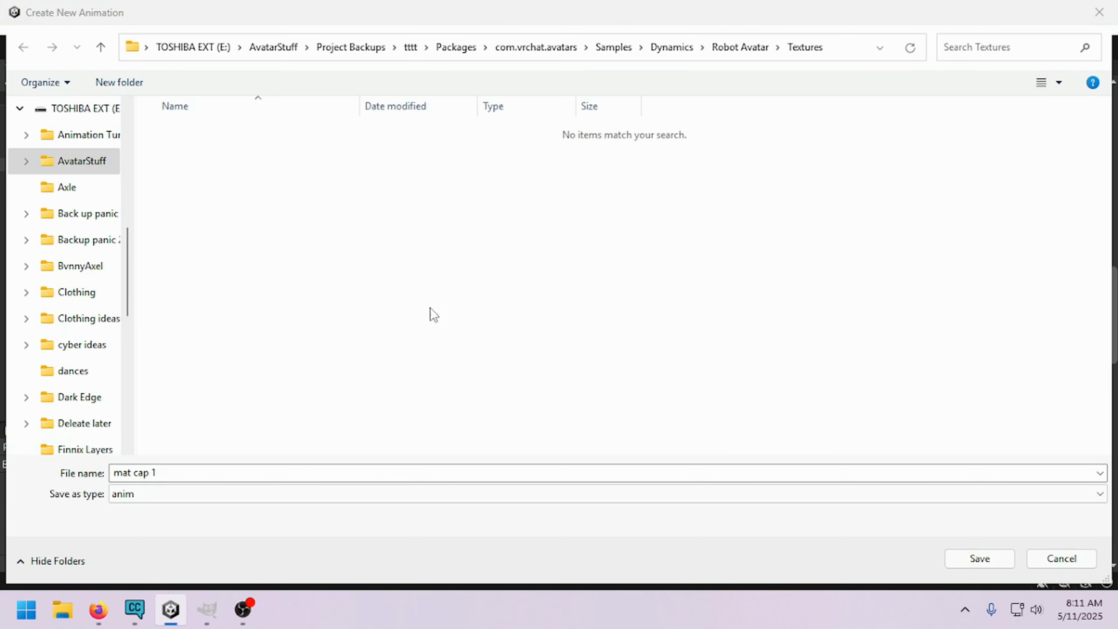
pyautogui.click(1060, 558)
# Step: Open the Animations folder inside the project's Assets
pyautogui.click(35, 430)
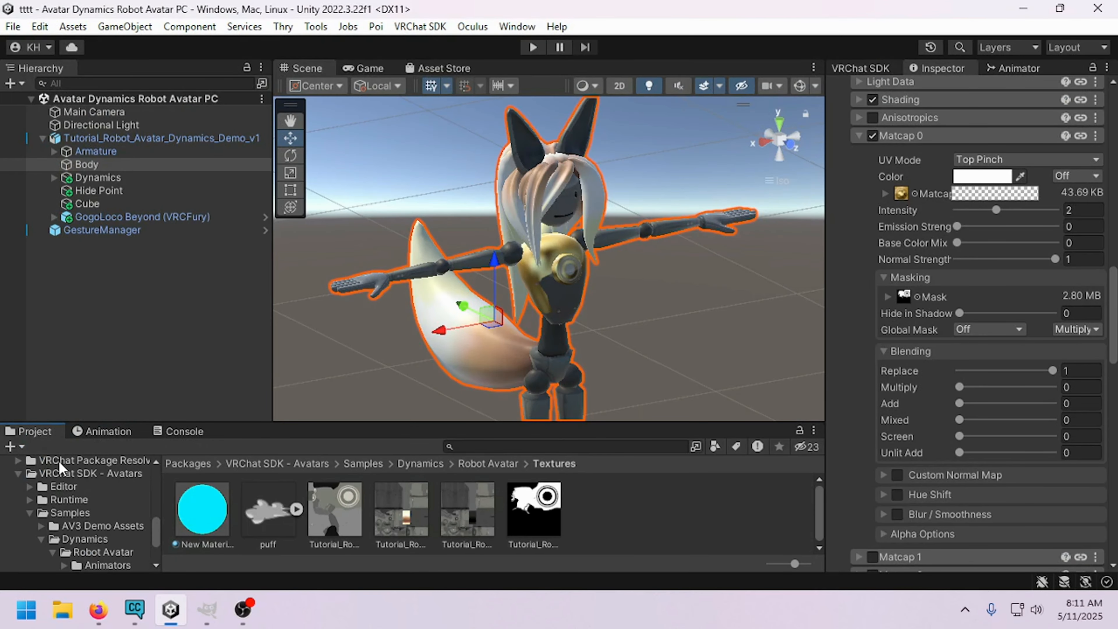
pyautogui.scroll(10, 65, 467)
pyautogui.click(50, 519)
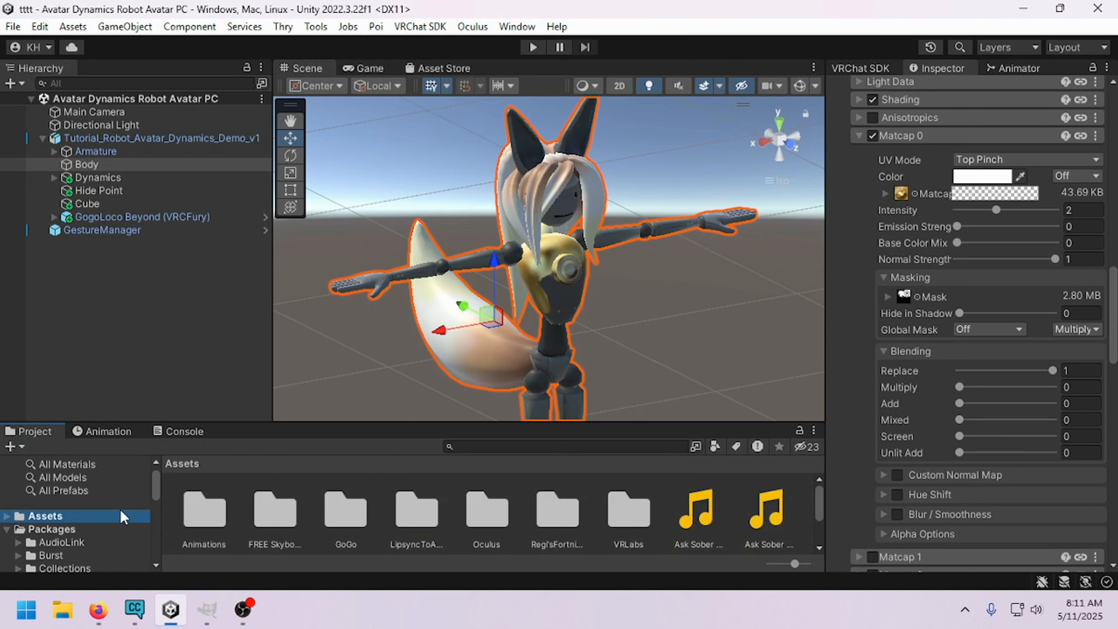
pyautogui.doubleClick(204, 511)
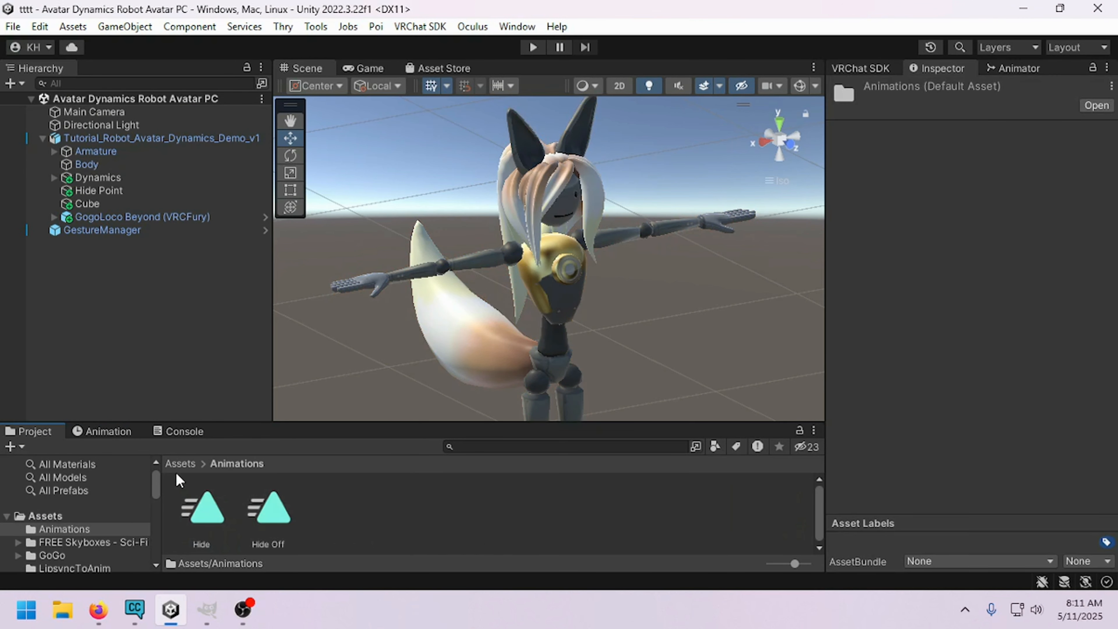
# Step: Create a new animation clip named "mat cap 1" in the Assets/Animations folder
pyautogui.click(140, 434)
pyautogui.click(136, 468)
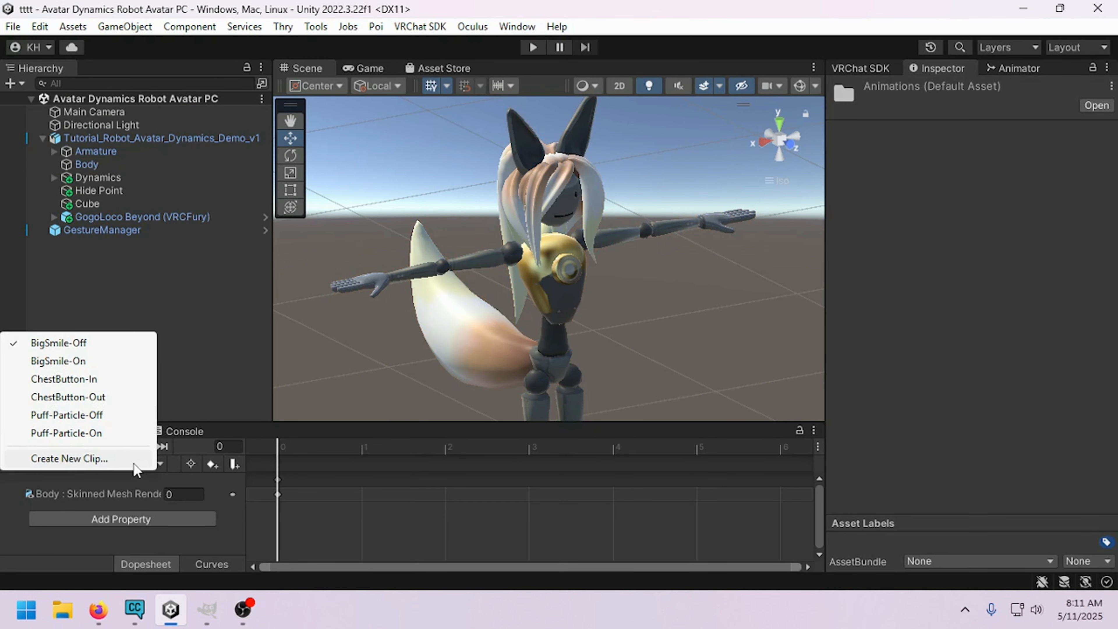
pyautogui.click(130, 461)
pyautogui.write('kmd')
pyautogui.press('BackSpace')
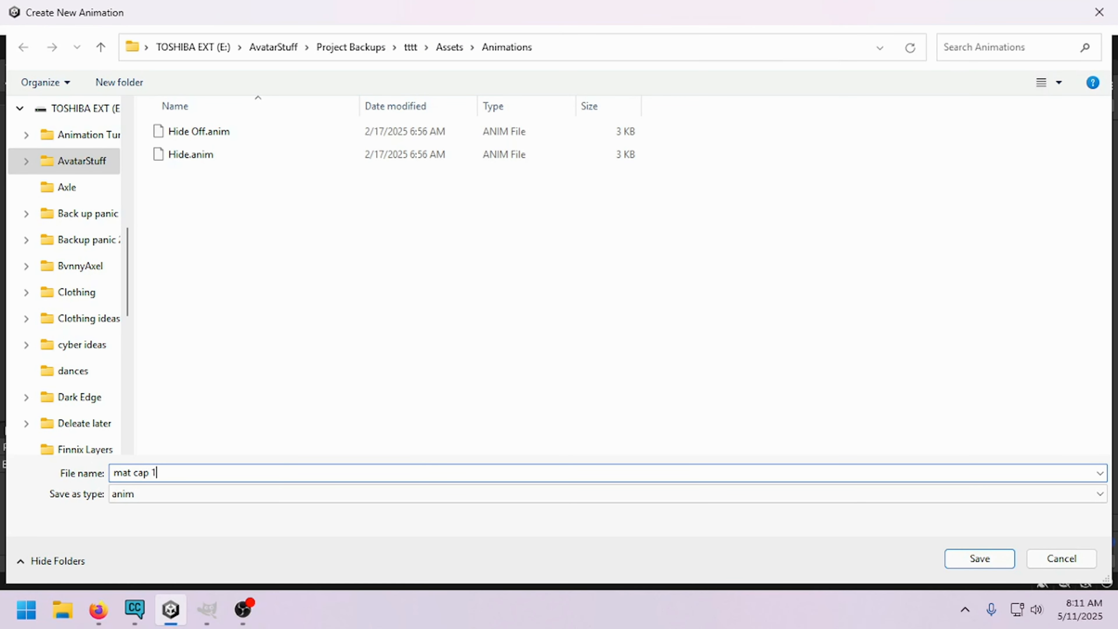
pyautogui.press('Return')
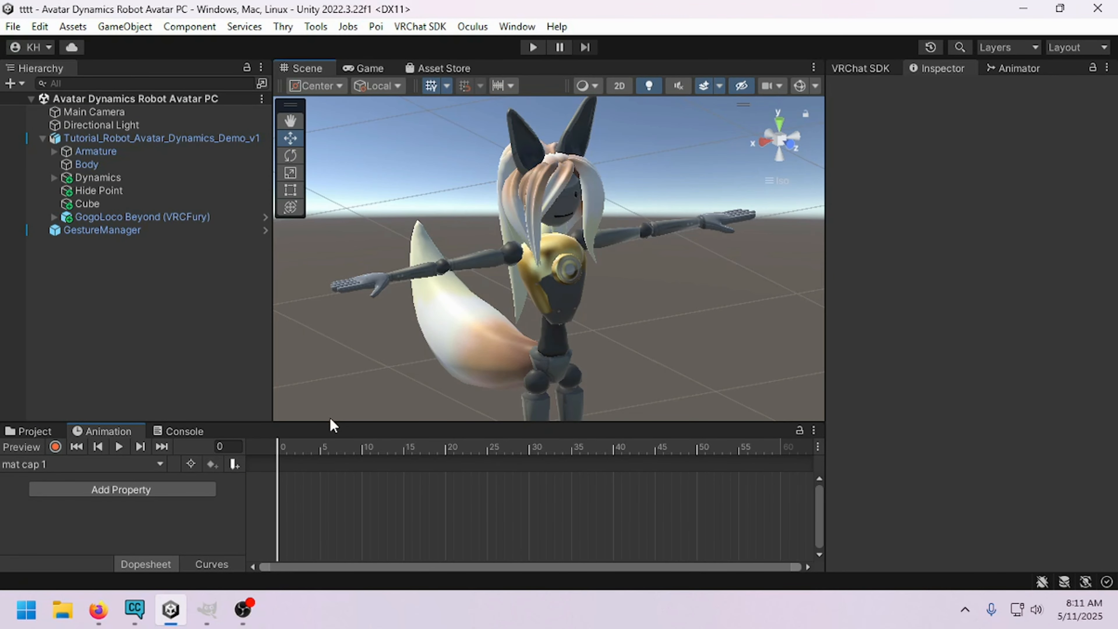
# Step: With the mat cap 1 clip recording, assign the red dotted matcap texture to Matcap 0 of the Body mesh's Base material
pyautogui.moveTo(327, 425); pyautogui.dragTo(242, 310)
pyautogui.click(55, 330)
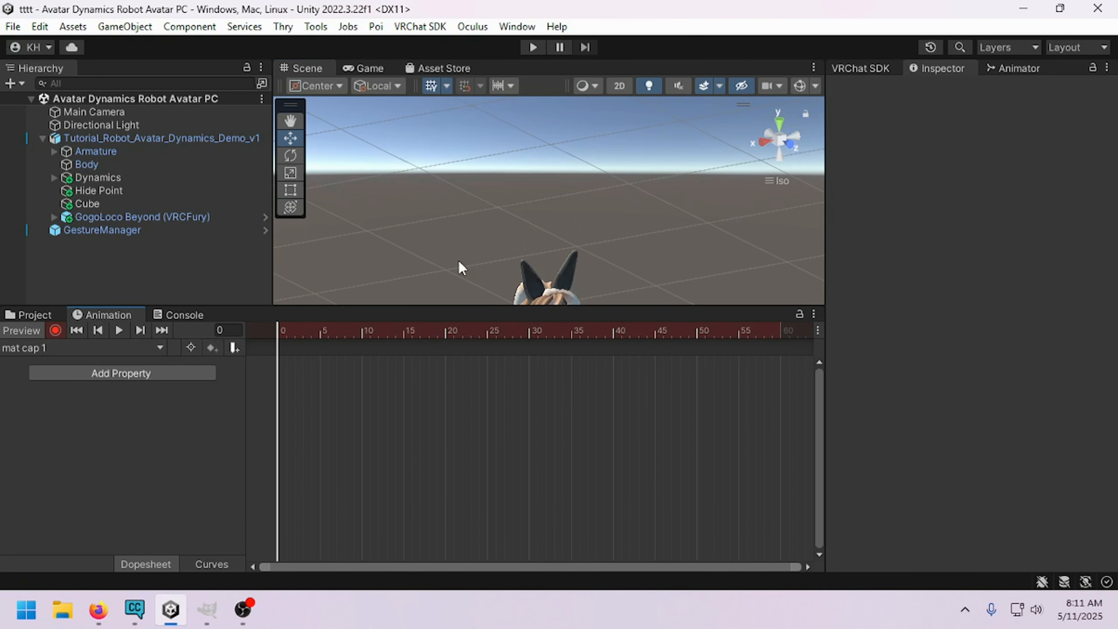
pyautogui.click(544, 234)
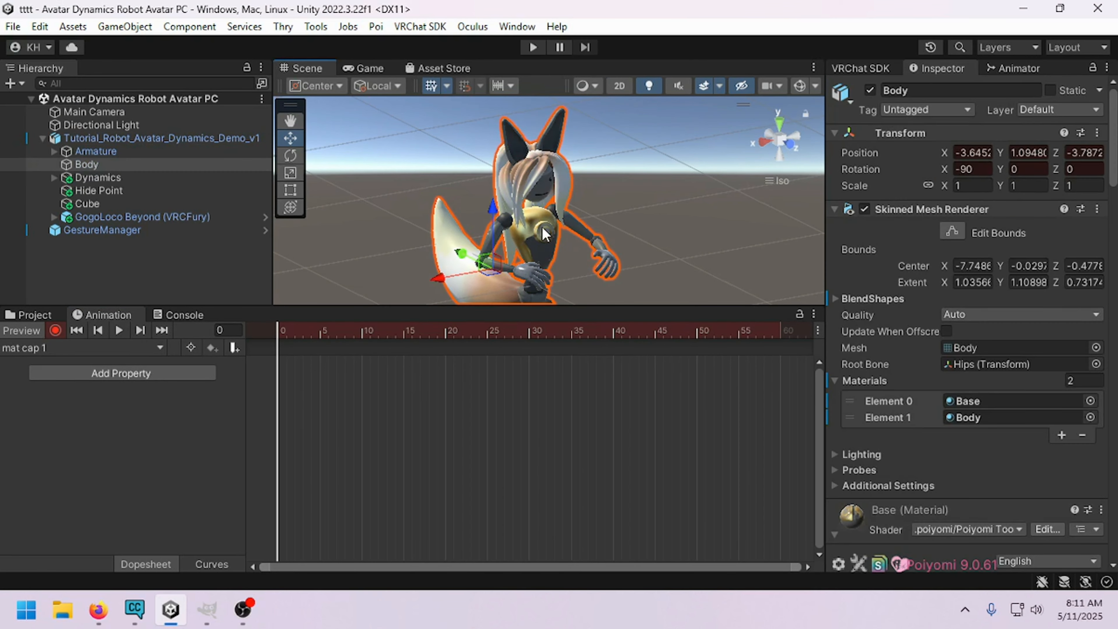
pyautogui.scroll(-20, 936, 315)
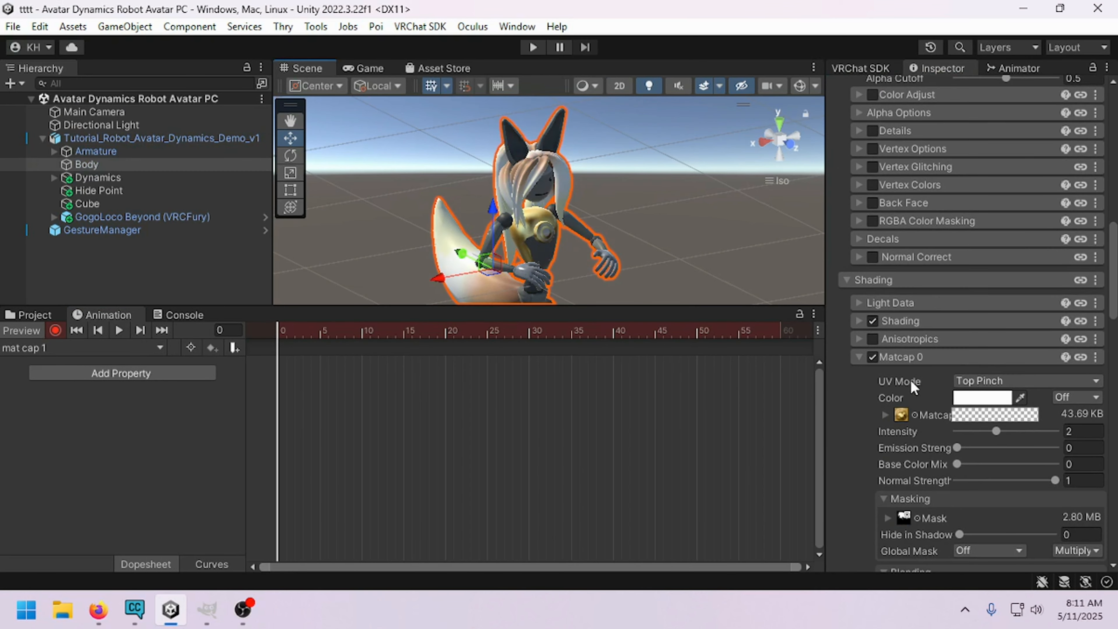
pyautogui.click(905, 418)
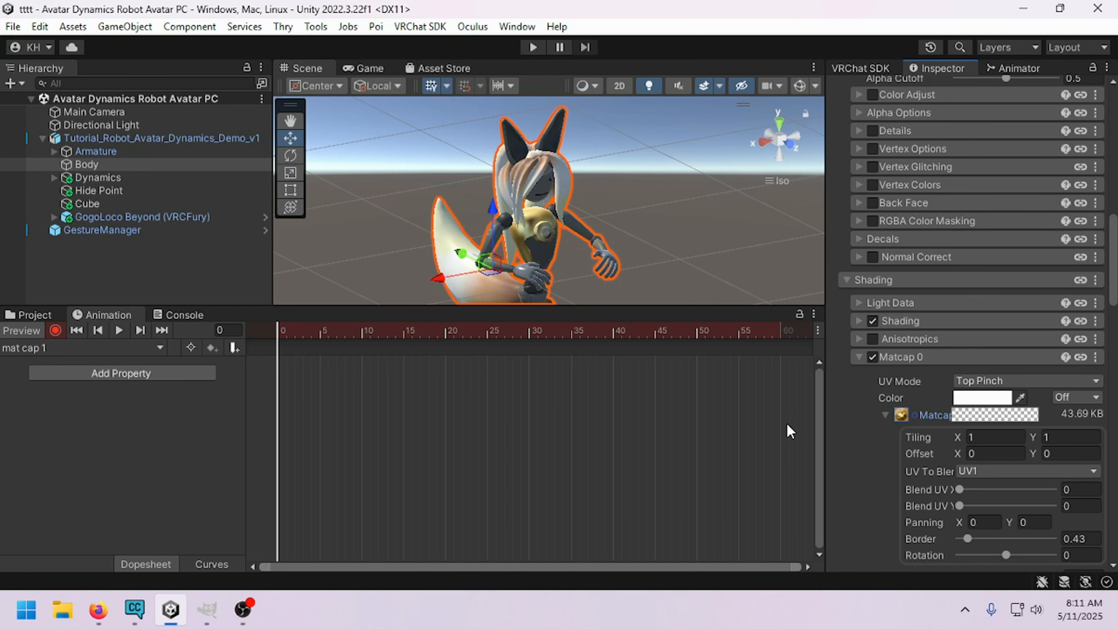
pyautogui.click(901, 414)
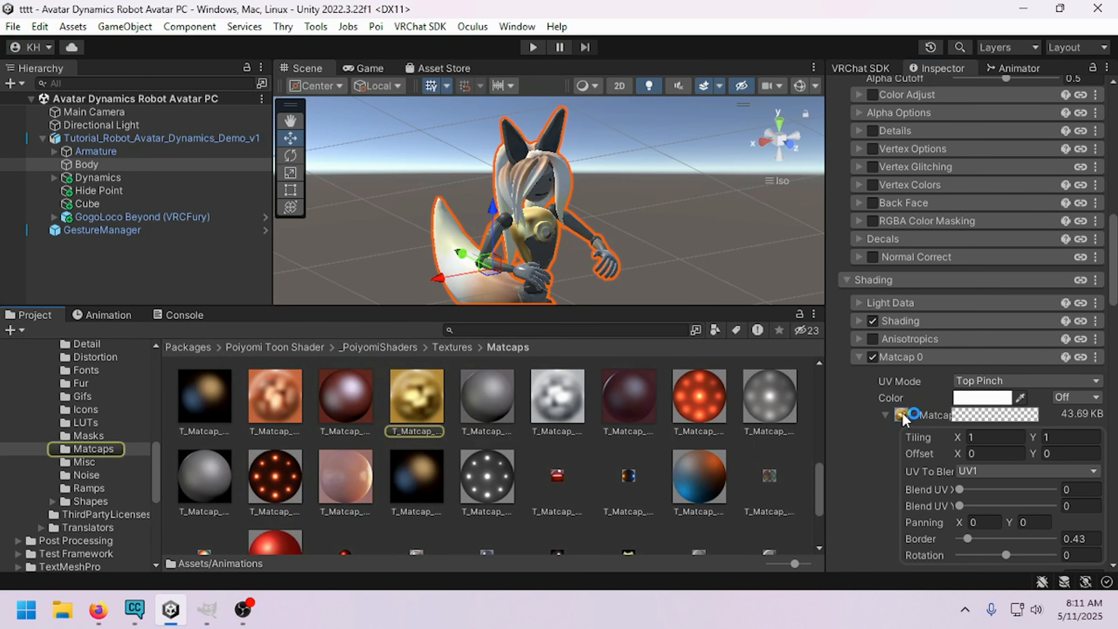
pyautogui.click(696, 404)
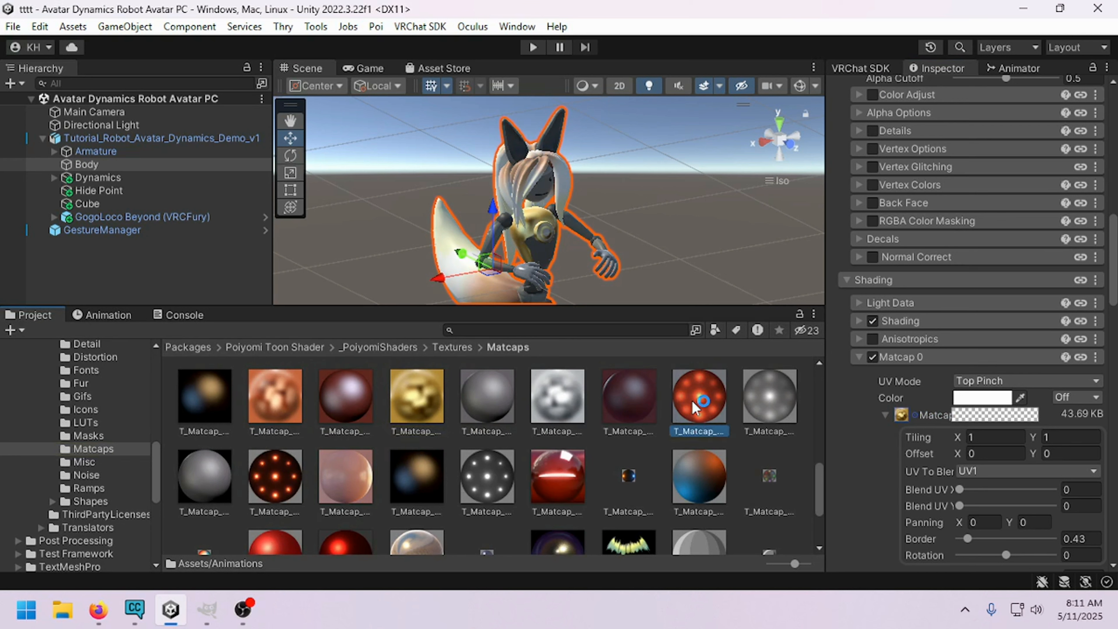
pyautogui.moveTo(696, 405); pyautogui.dragTo(910, 416)
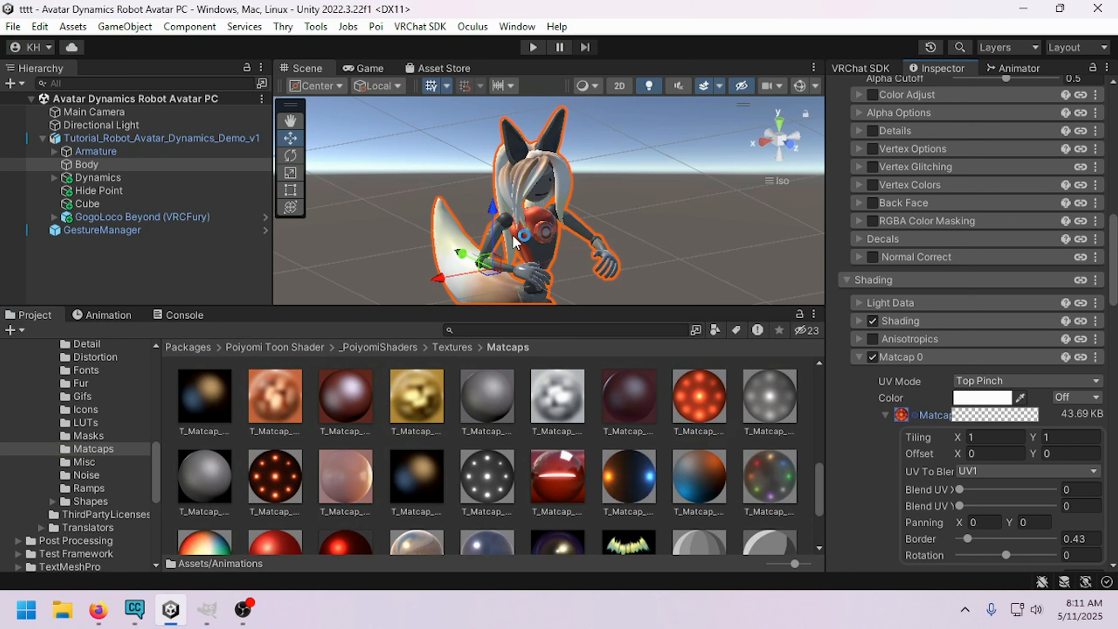
# Step: Return to the mat cap 1 animation clip and stop recording and previewing it
pyautogui.click(123, 315)
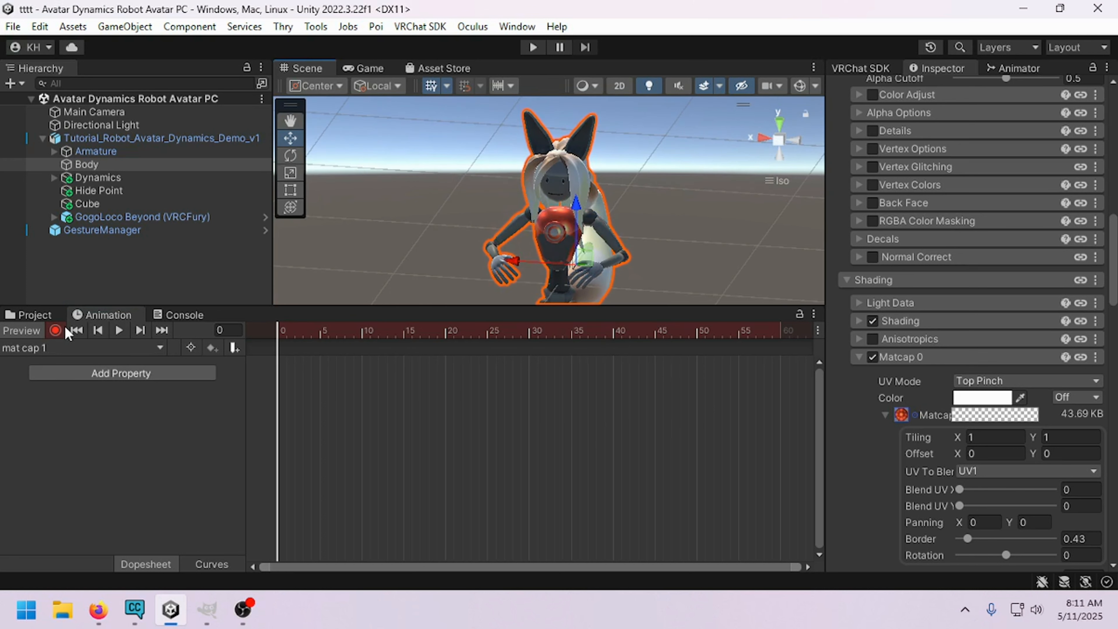
pyautogui.click(55, 330)
pyautogui.click(27, 334)
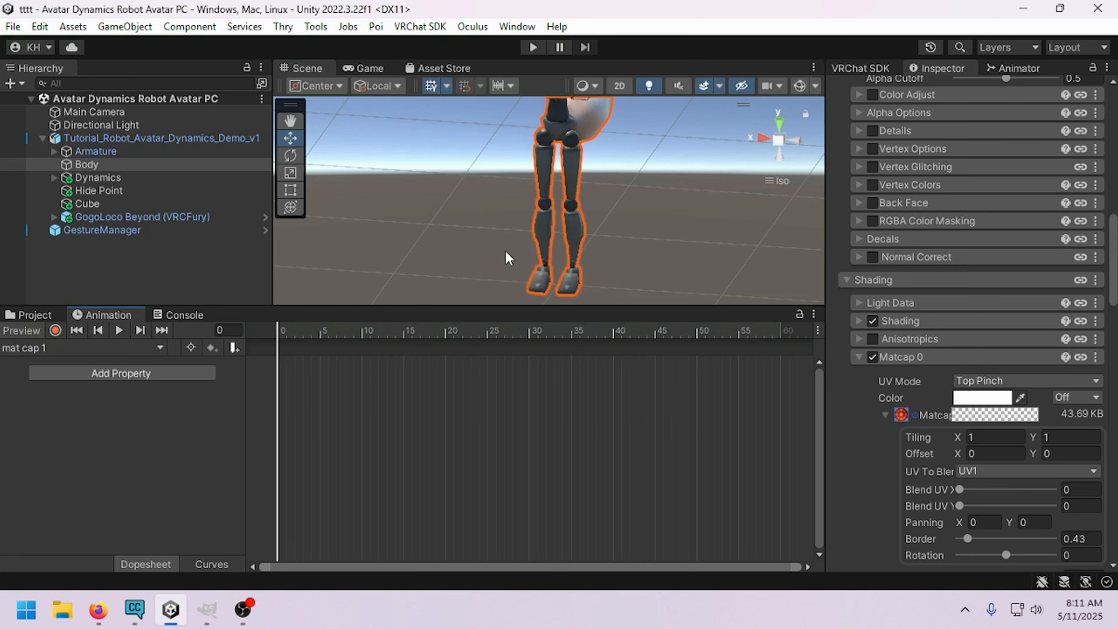
# Step: Examine the red matcap on the avatar's chest up close from several angles
pyautogui.moveTo(482, 305); pyautogui.dragTo(488, 364)
pyautogui.moveTo(572, 181); pyautogui.dragTo(575, 326, button='middle')
pyautogui.moveTo(576, 257); pyautogui.dragTo(719, 265, button='right')
pyautogui.scroll(6, 686, 259)
pyautogui.moveTo(642, 184); pyautogui.dragTo(636, 274, button='middle')
pyautogui.scroll(4, 636, 273)
pyautogui.moveTo(635, 273); pyautogui.dragTo(574, 274, button='right')
pyautogui.scroll(-3, 652, 292)
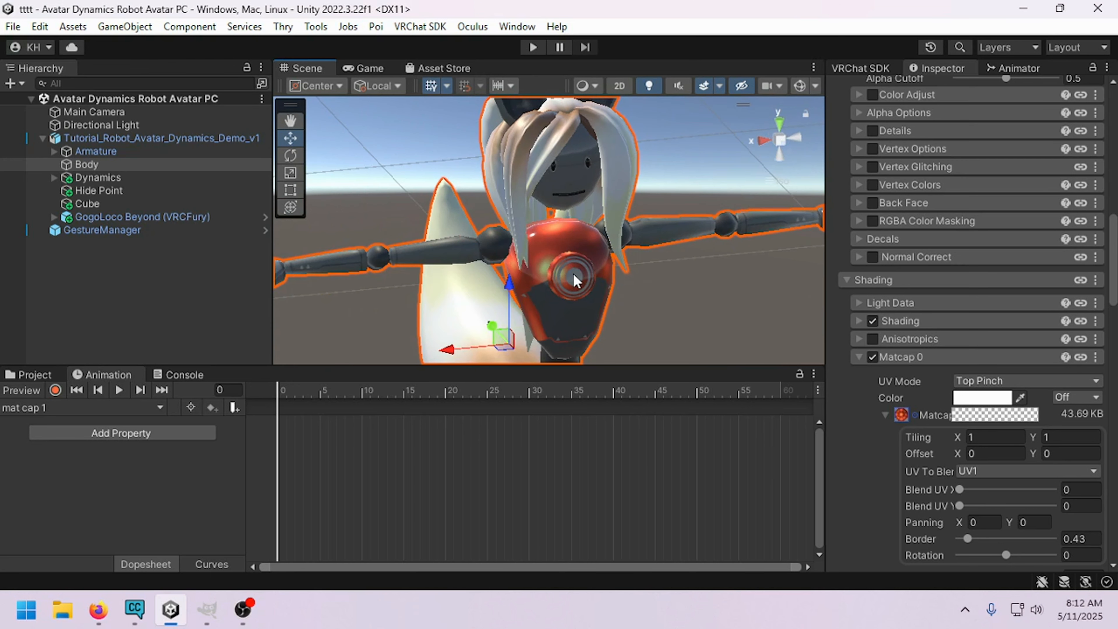
# Step: Show T_Matcap_MC (33).png from the Poiyomi Matcaps texture folder in File Explorer
pyautogui.click(40, 374)
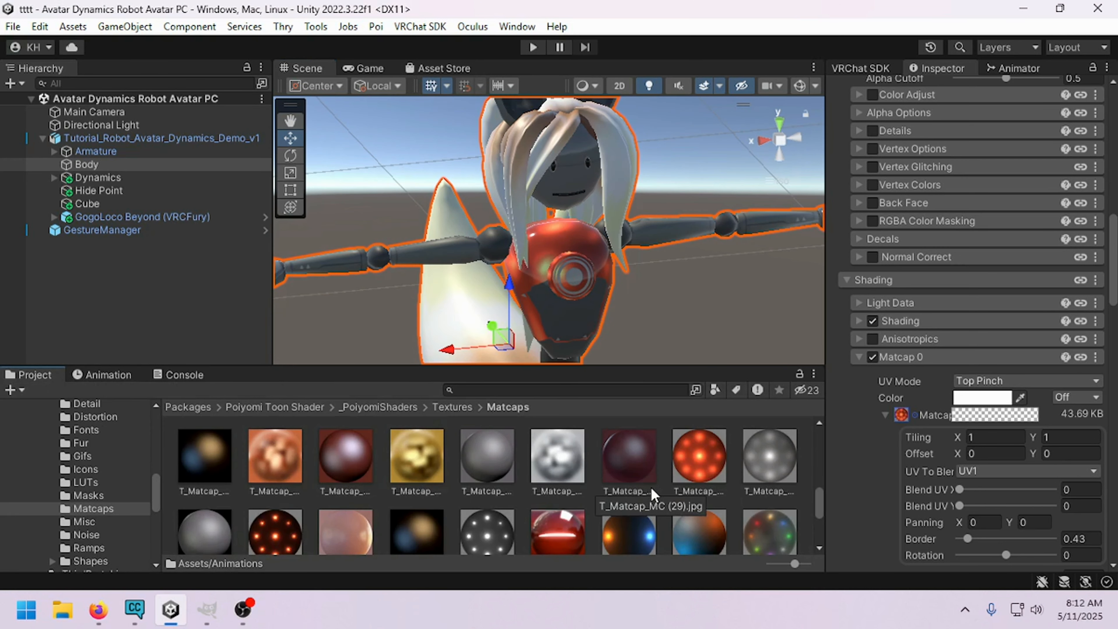
pyautogui.scroll(-2, 650, 487)
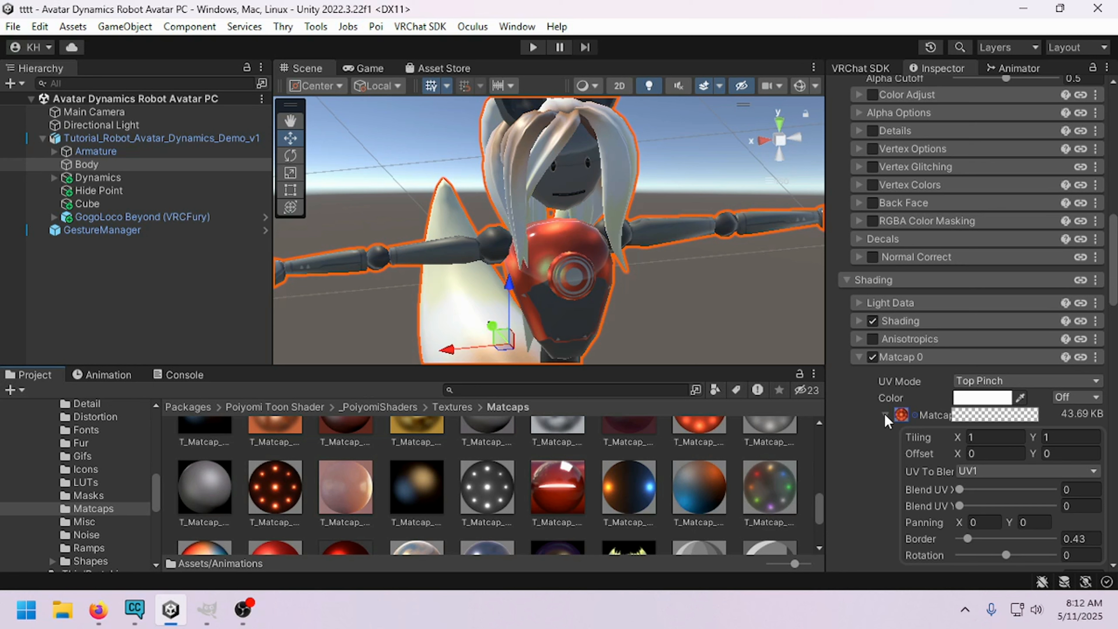
pyautogui.scroll(-3, 884, 415)
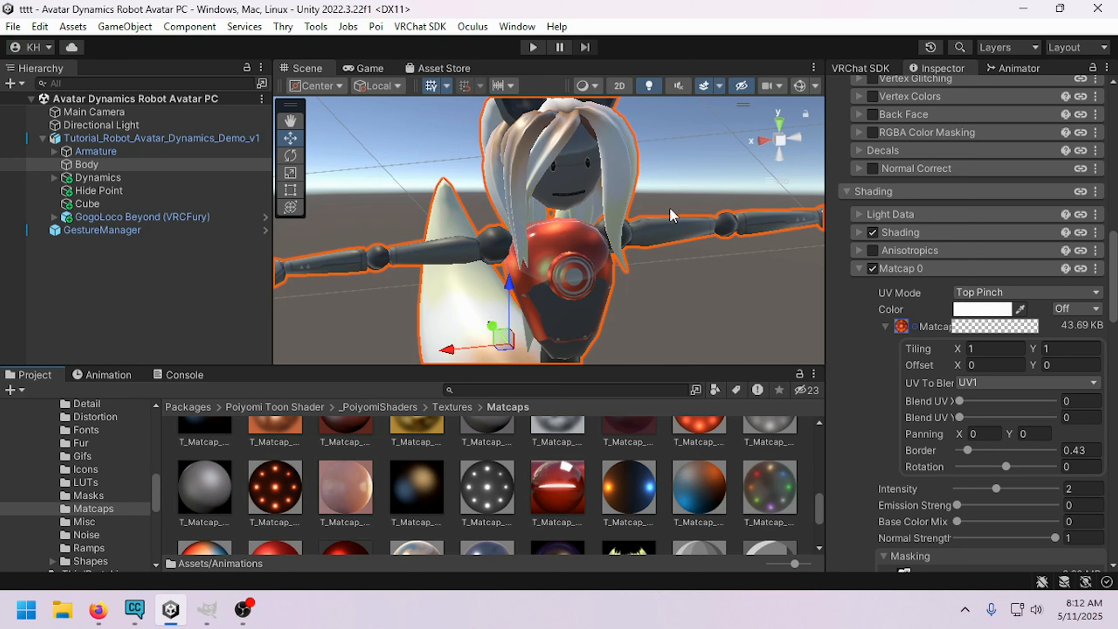
pyautogui.click(206, 609)
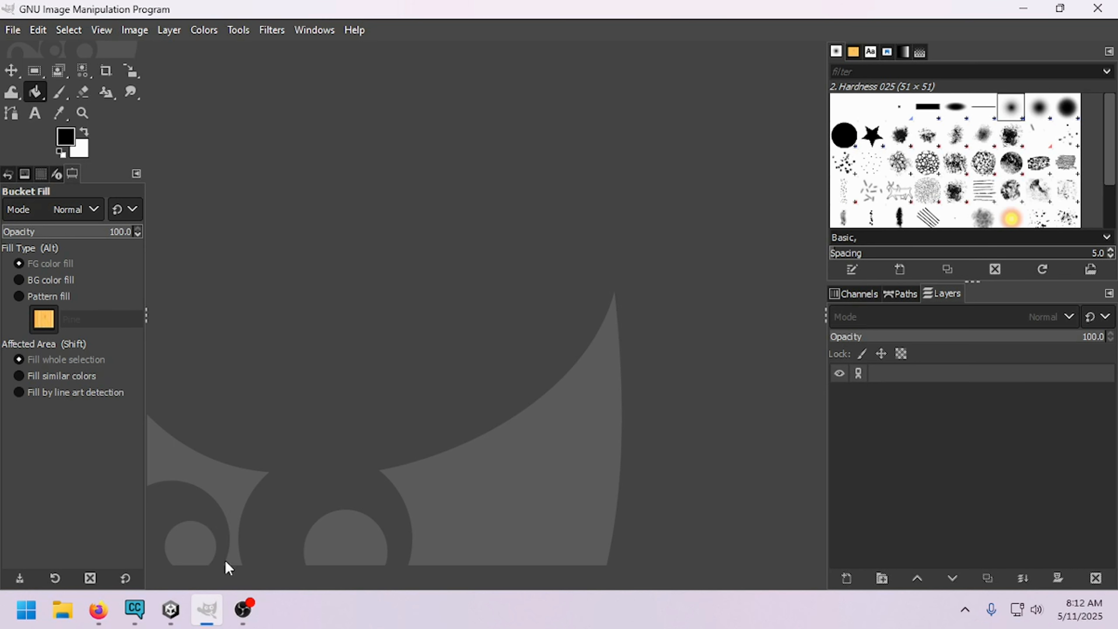
pyautogui.click(171, 609)
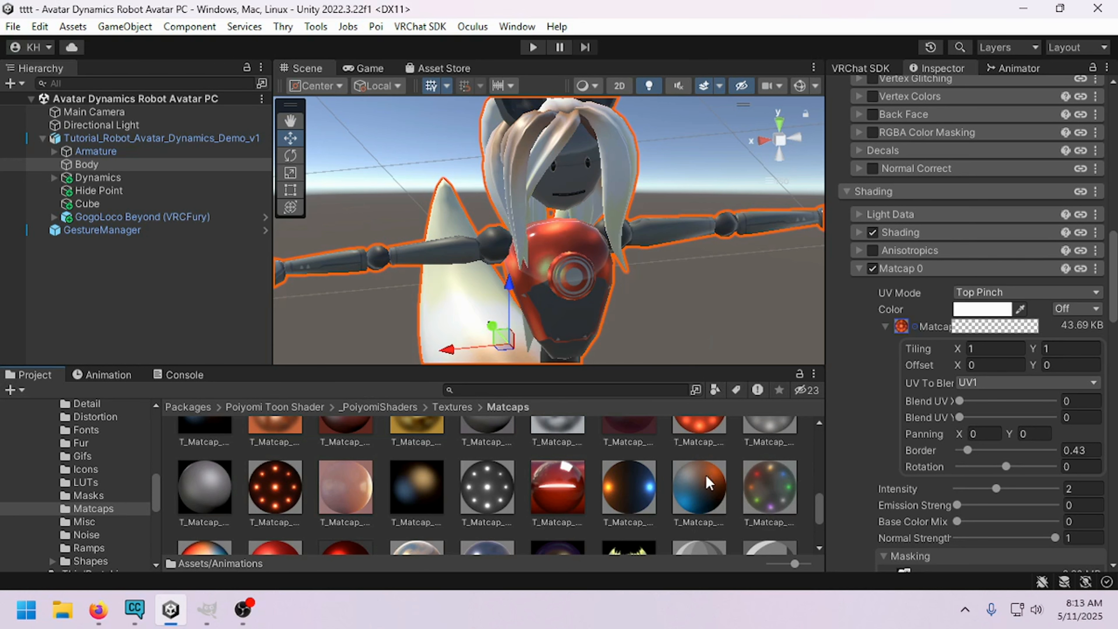
pyautogui.click(628, 490)
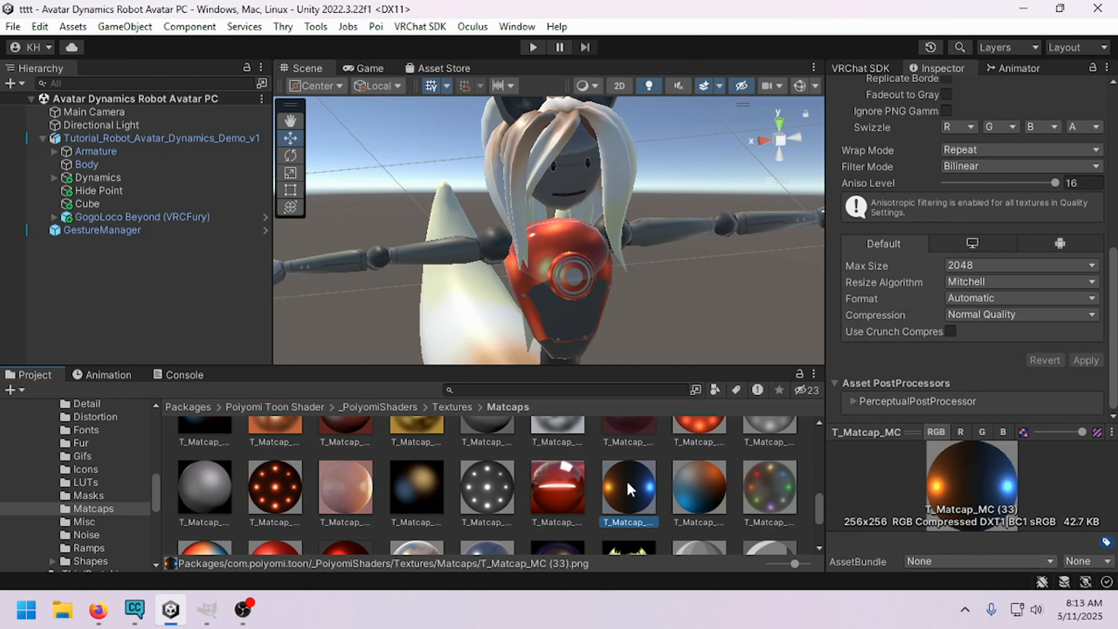
pyautogui.rightClick(628, 490)
pyautogui.click(686, 32)
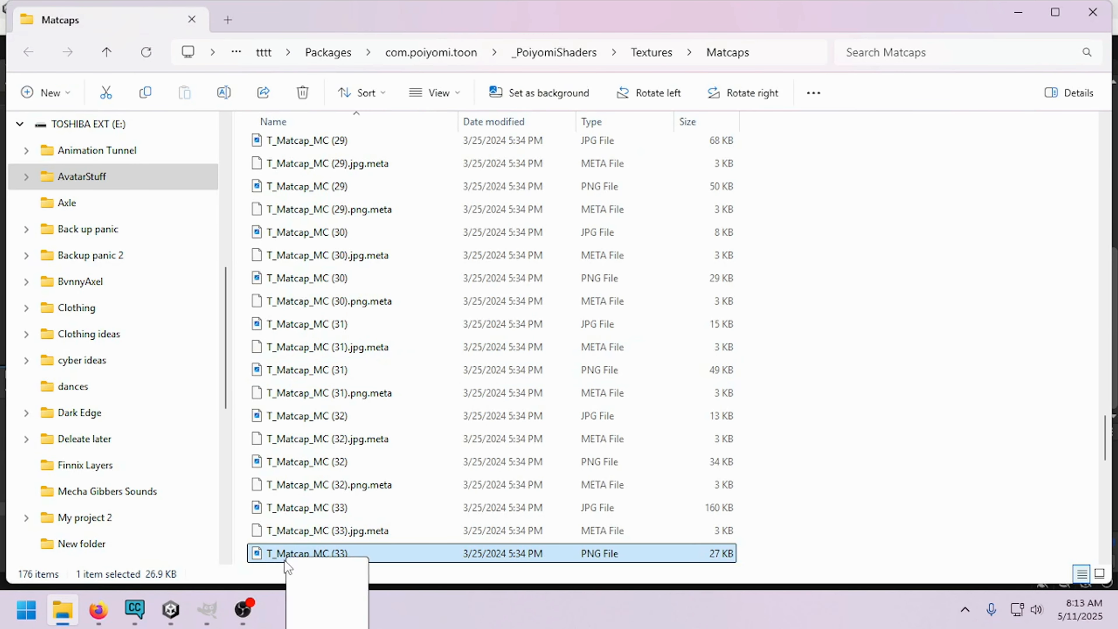
# Step: Open T_Matcap_MC (33).png from File Explorer as a new image in GIMP
pyautogui.click(205, 615)
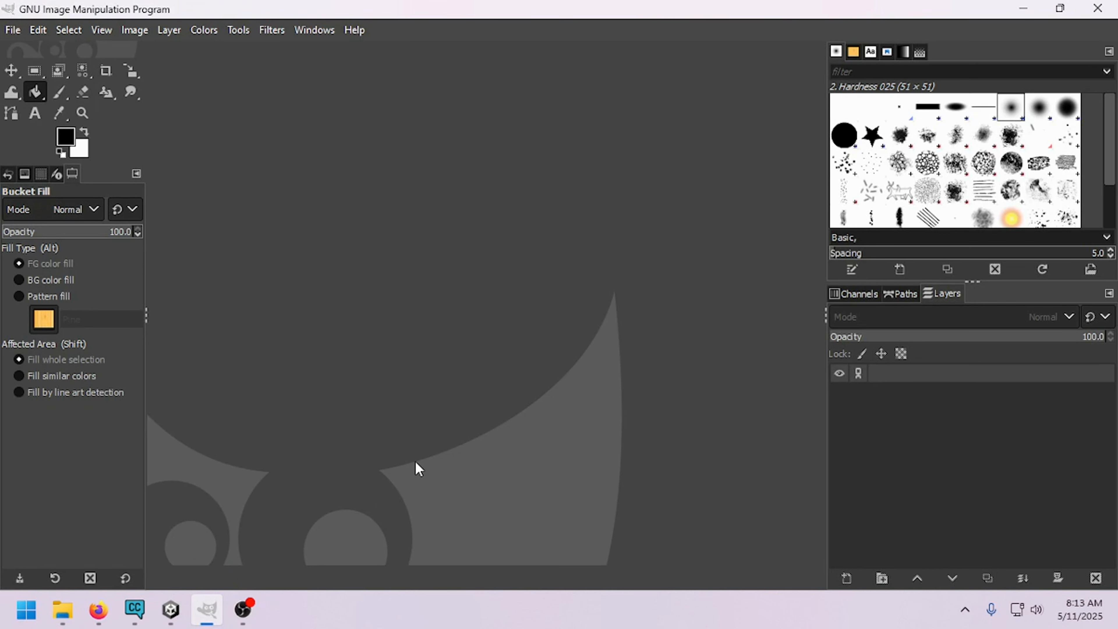
pyautogui.click(97, 611)
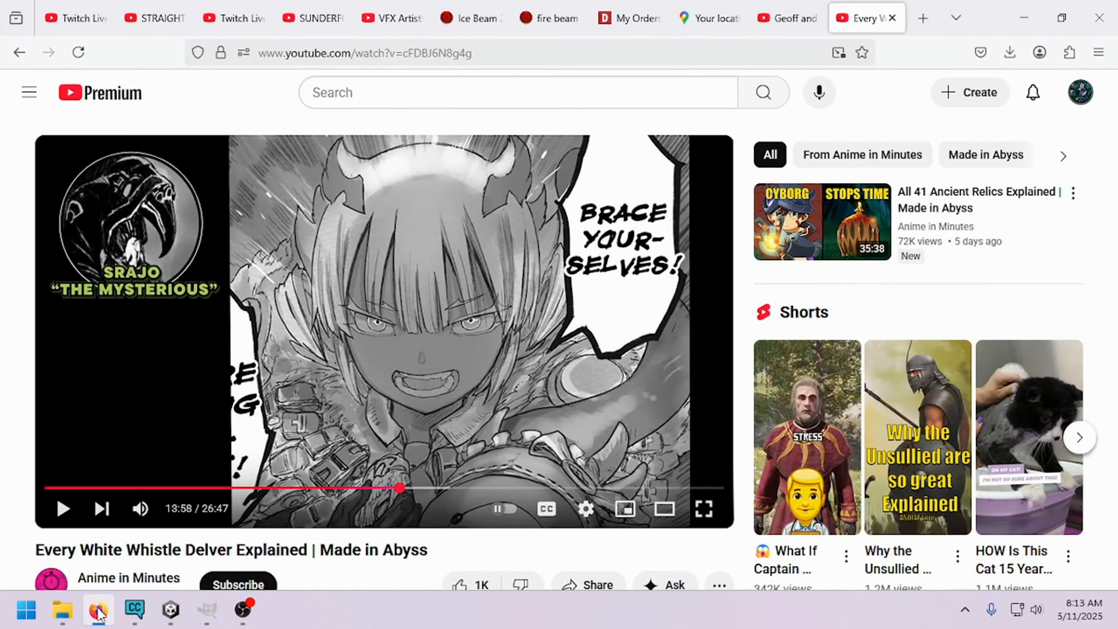
pyautogui.click(98, 611)
pyautogui.click(81, 615)
pyautogui.moveTo(273, 554); pyautogui.dragTo(487, 473)
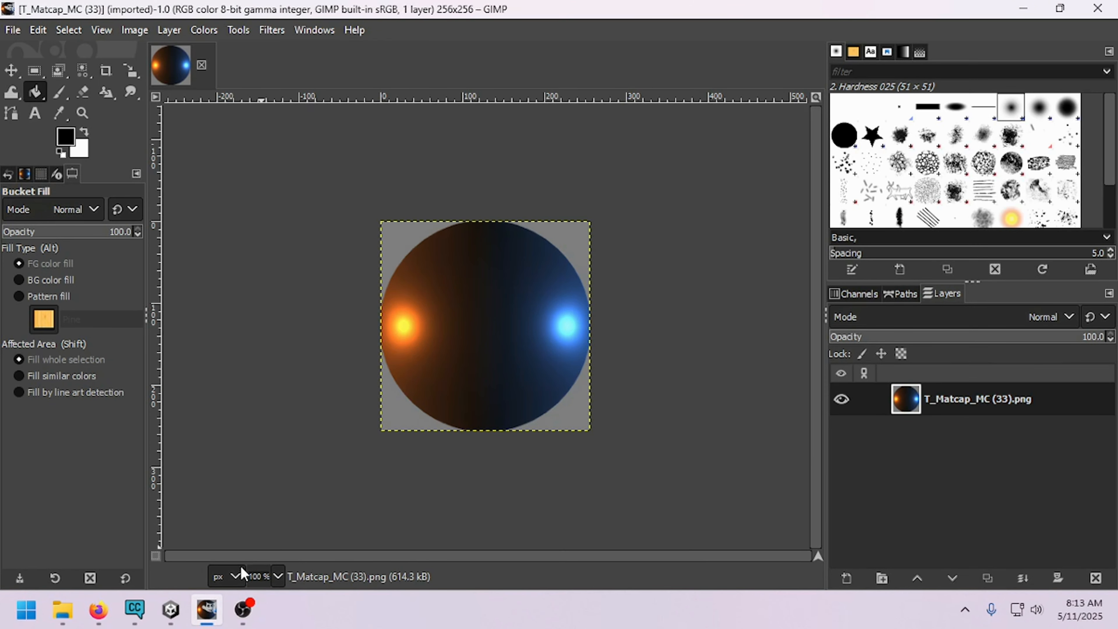
# Step: Add the gold matcap T_Matcap_MC (27).png from Unity's Matcaps folder as a new layer in the GIMP image
pyautogui.click(202, 611)
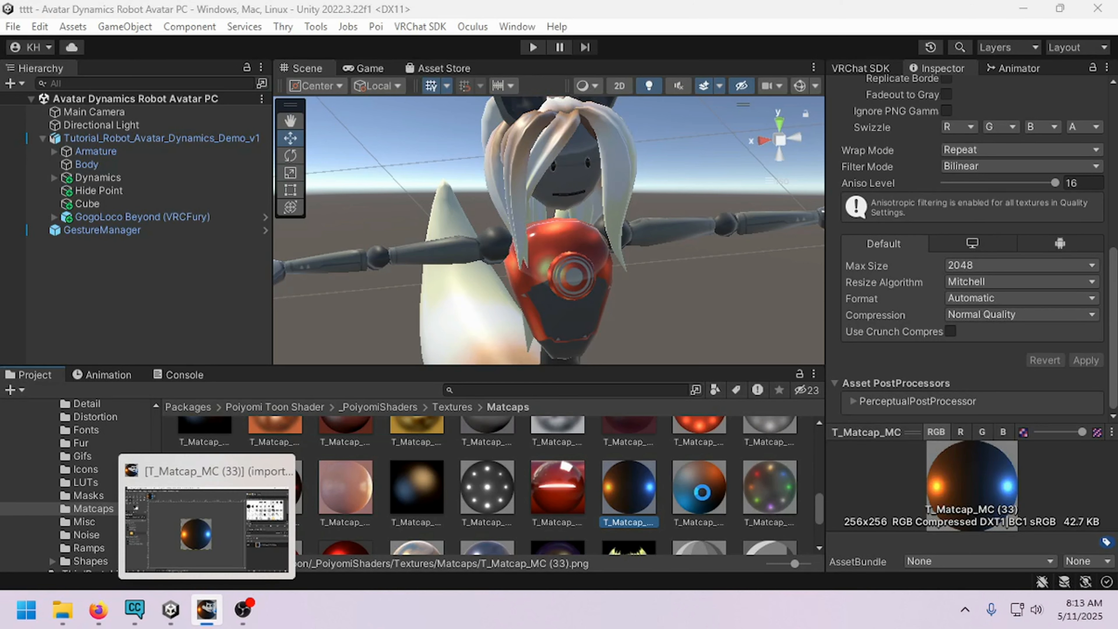
pyautogui.click(579, 496)
pyautogui.scroll(2, 467, 480)
pyautogui.click(440, 466)
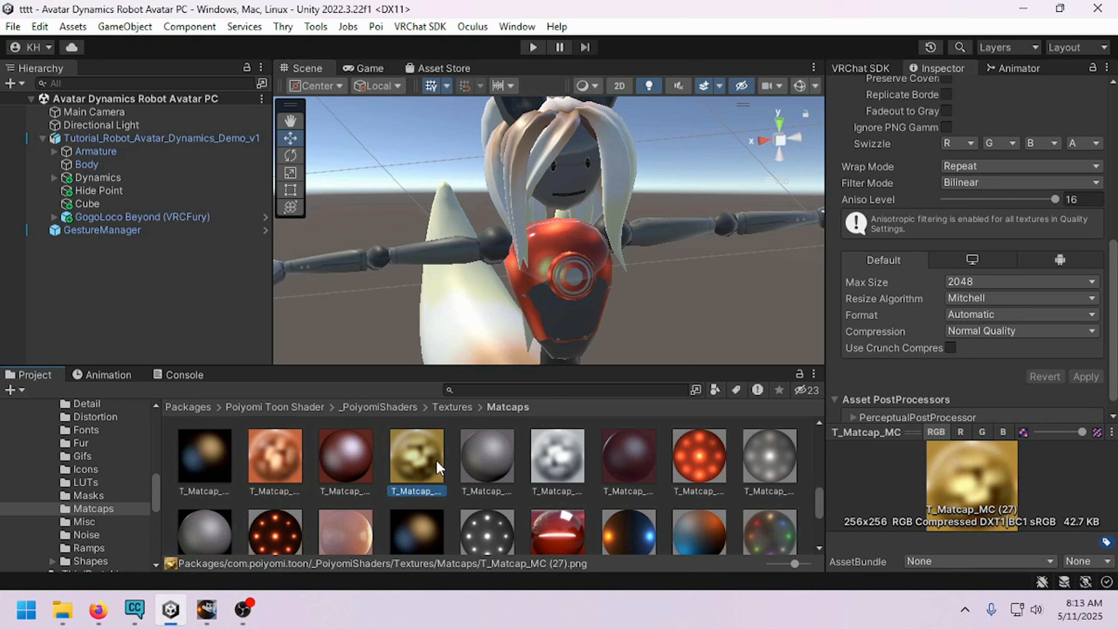
pyautogui.moveTo(314, 499); pyautogui.dragTo(378, 507)
pyautogui.click(202, 613)
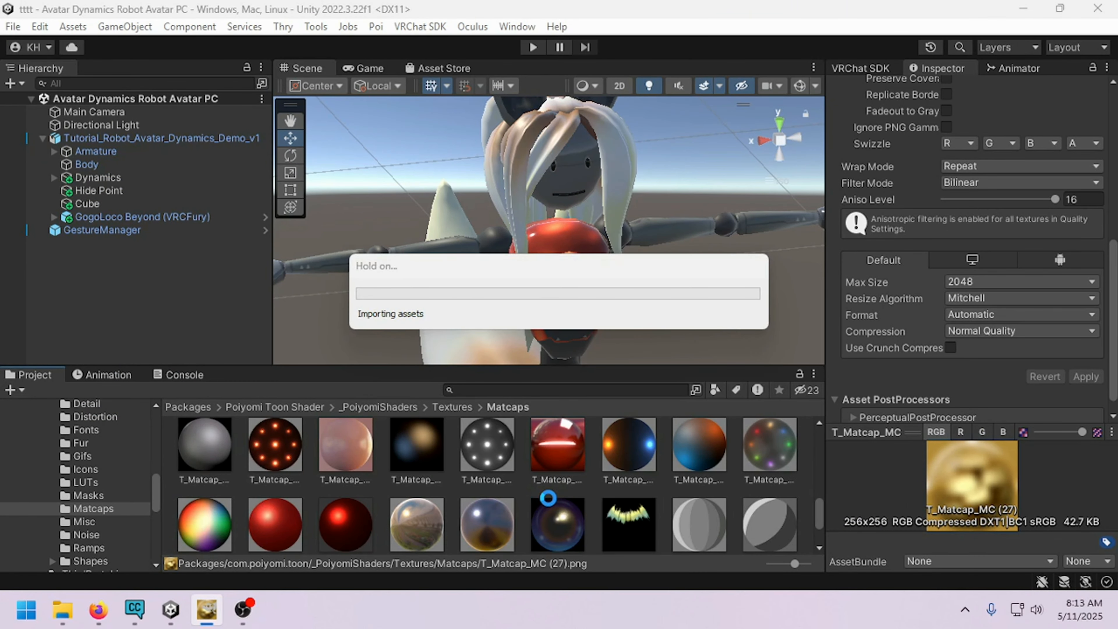
# Step: Add T_Matcap_MC (41).png from Unity's Matcaps folder as another layer in the GIMP image
pyautogui.scroll(-2, 555, 465)
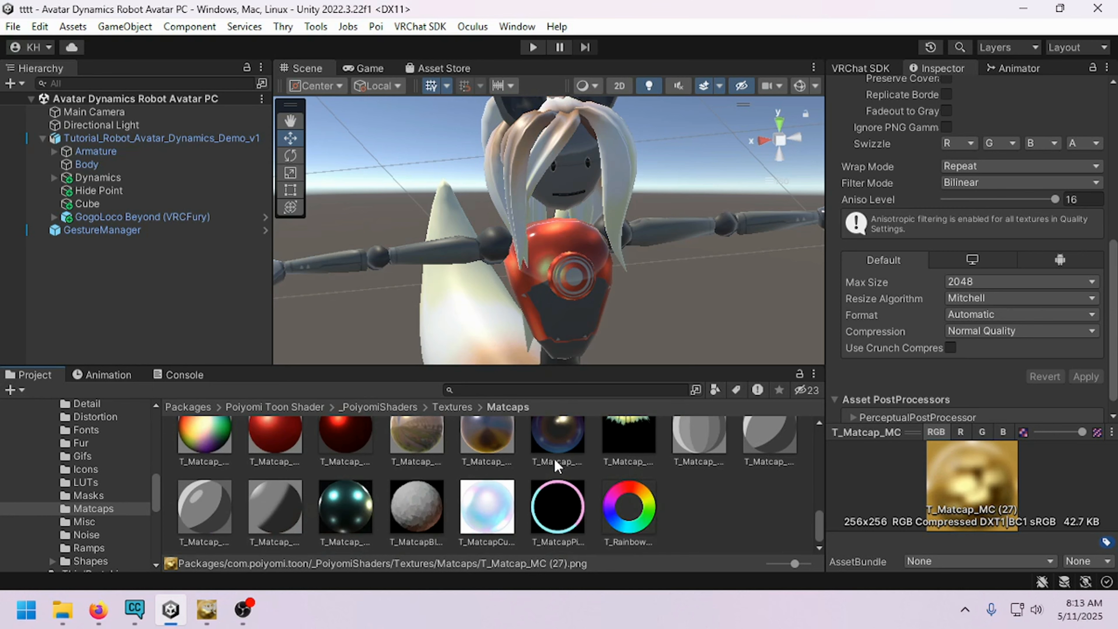
pyautogui.scroll(1, 557, 449)
pyautogui.click(562, 465)
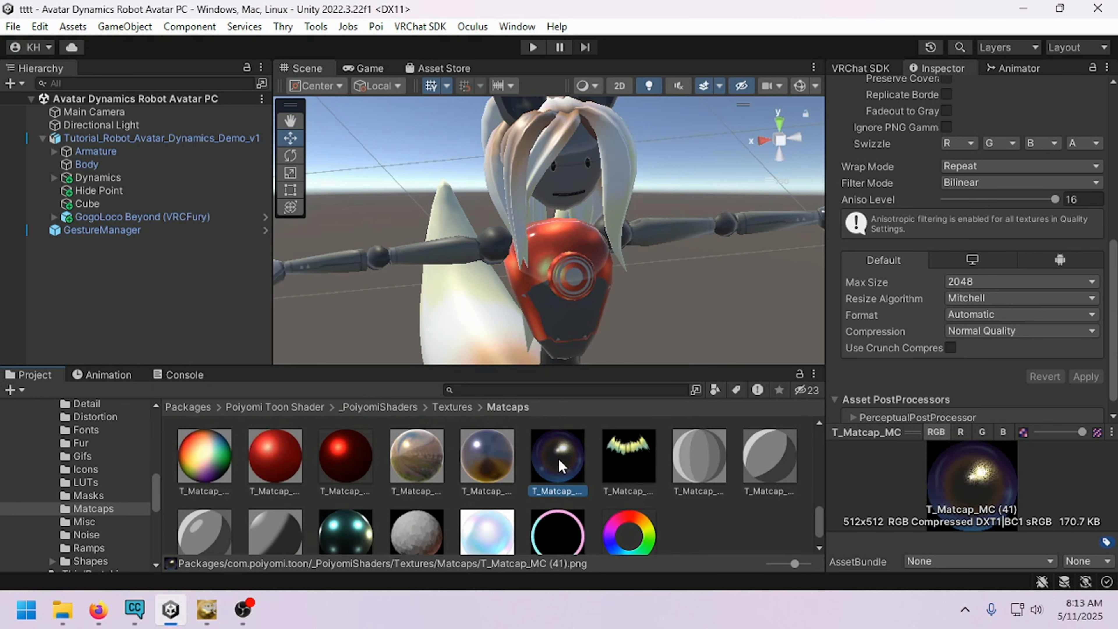
pyautogui.moveTo(473, 486); pyautogui.dragTo(400, 511)
pyautogui.click(207, 609)
pyautogui.moveTo(243, 609)
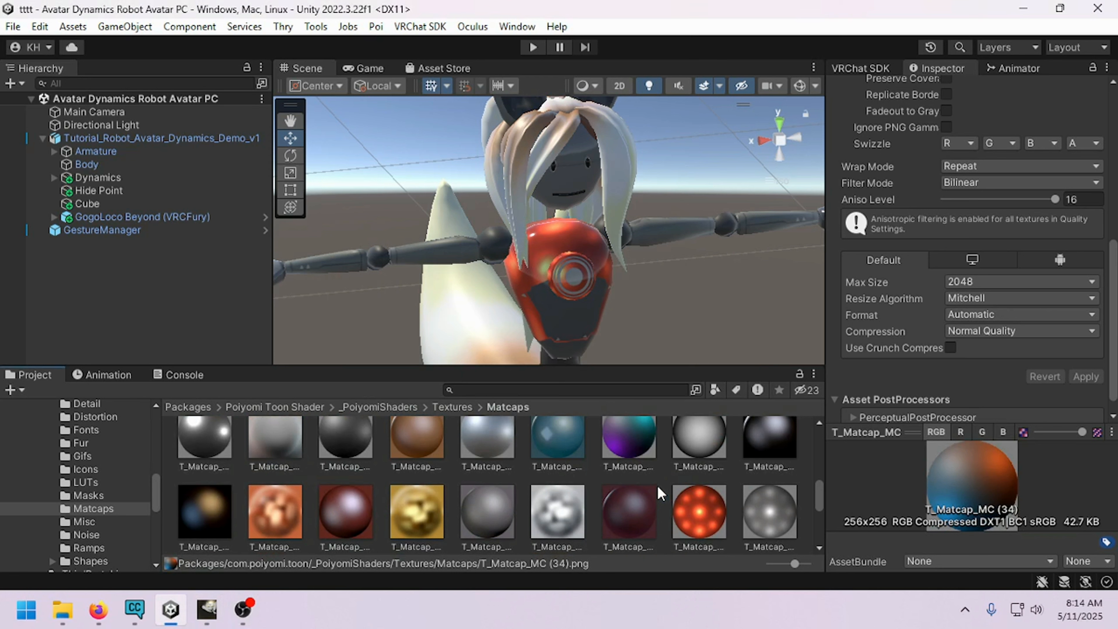
# Step: Add the green matcap T_Matcap_MC (11).jpg from Unity's Matcaps folder as the top layer in the GIMP image
pyautogui.scroll(2, 660, 493)
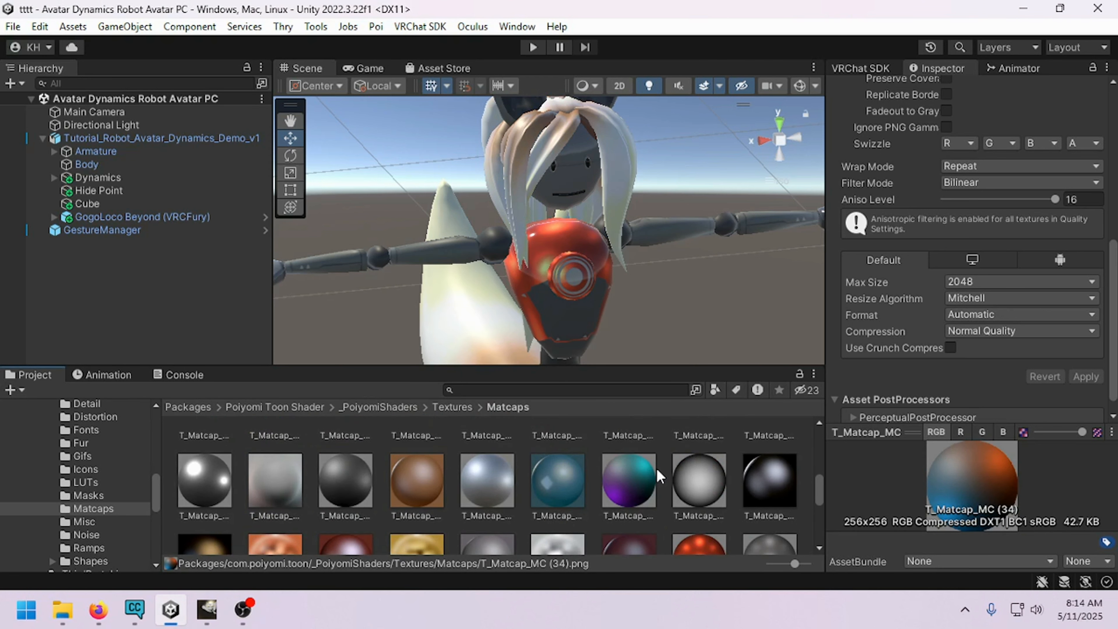
pyautogui.scroll(3, 659, 476)
pyautogui.scroll(2, 647, 477)
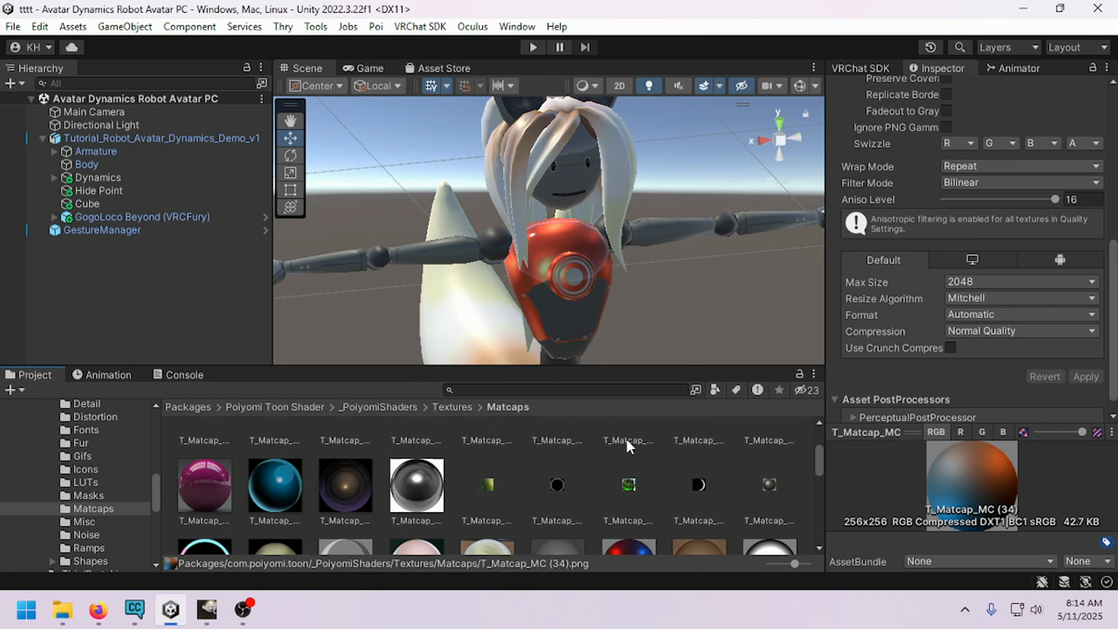
pyautogui.click(627, 479)
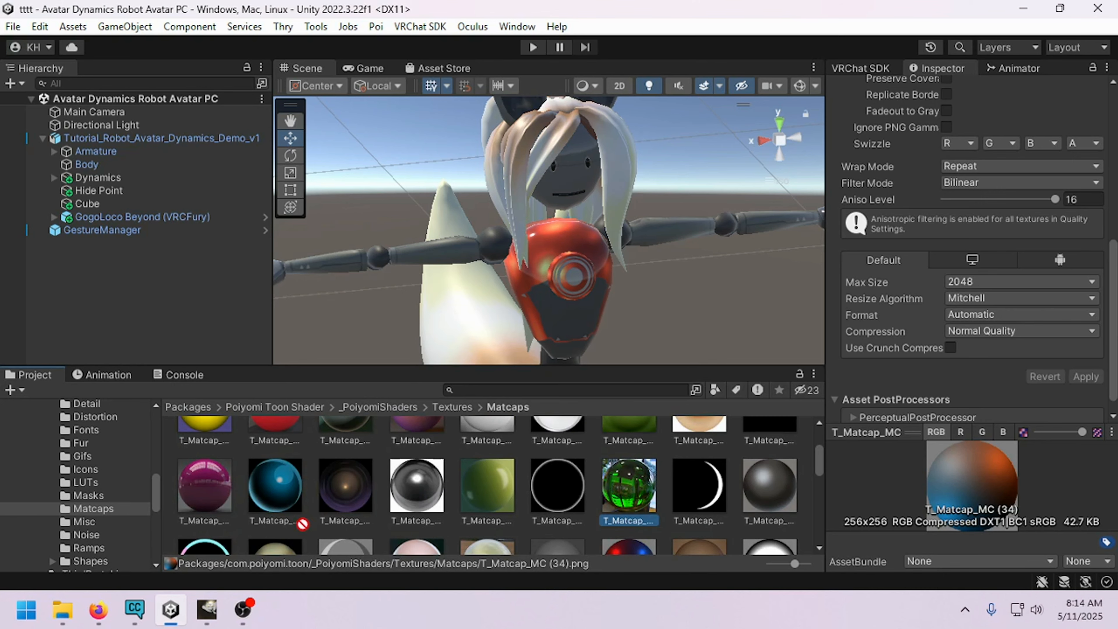
pyautogui.moveTo(303, 523); pyautogui.dragTo(452, 476)
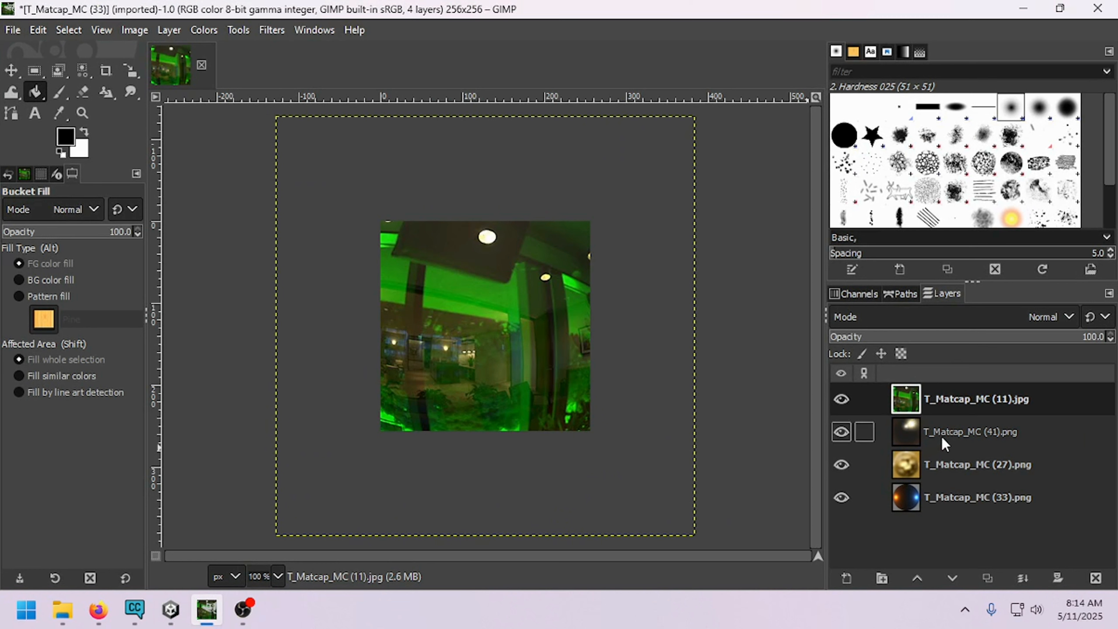
# Step: Select the T_Matcap_MC (33).png layer and hide the three matcap layers above it
pyautogui.click(942, 465)
pyautogui.click(943, 493)
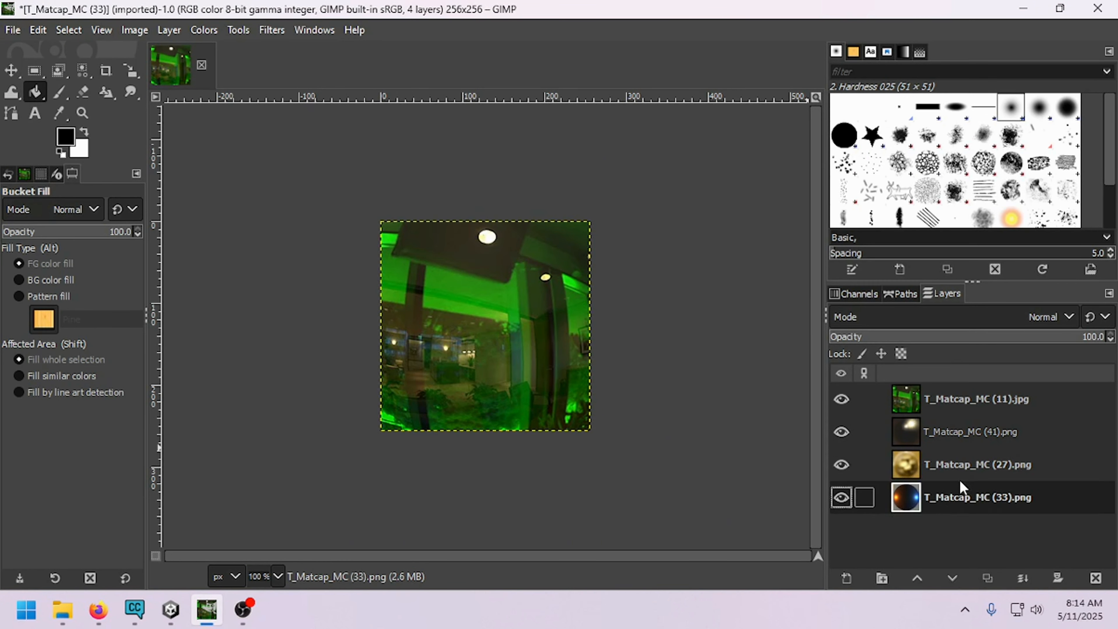
pyautogui.click(840, 410)
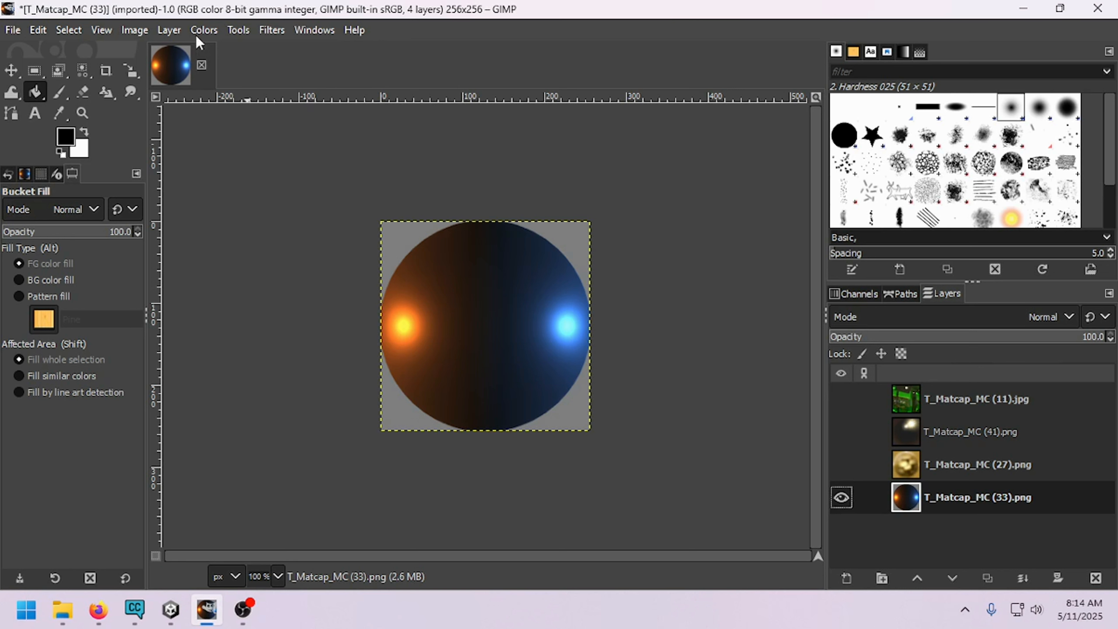
# Step: Open the image's canvas size settings and launch Calculator for working out the sheet dimensions
pyautogui.click(203, 30)
pyautogui.moveTo(154, 31)
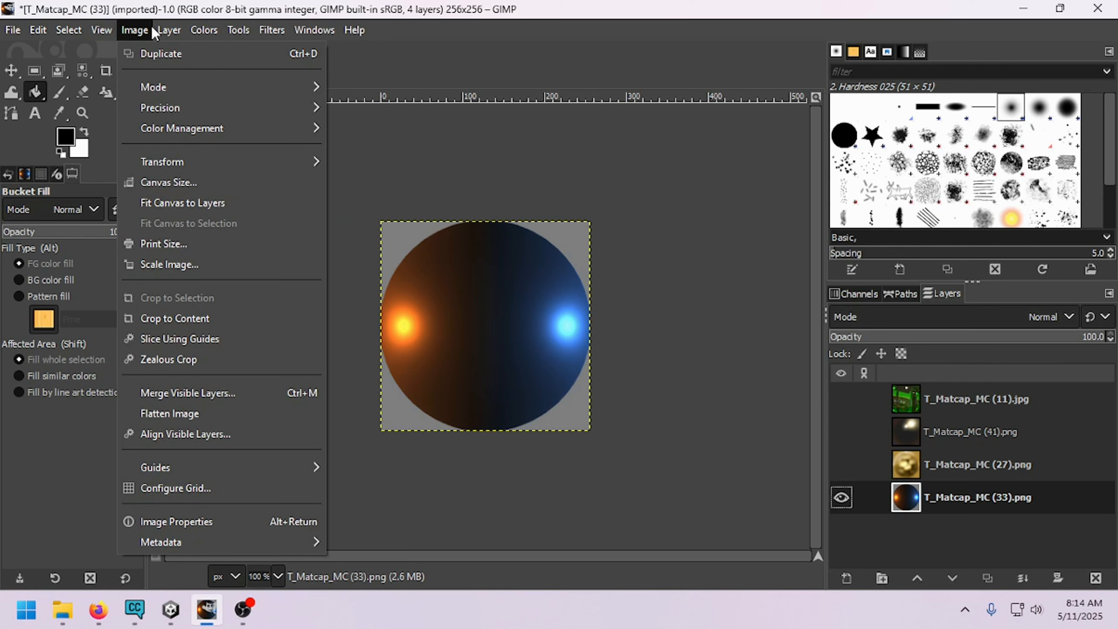
pyautogui.moveTo(102, 37)
pyautogui.click(173, 190)
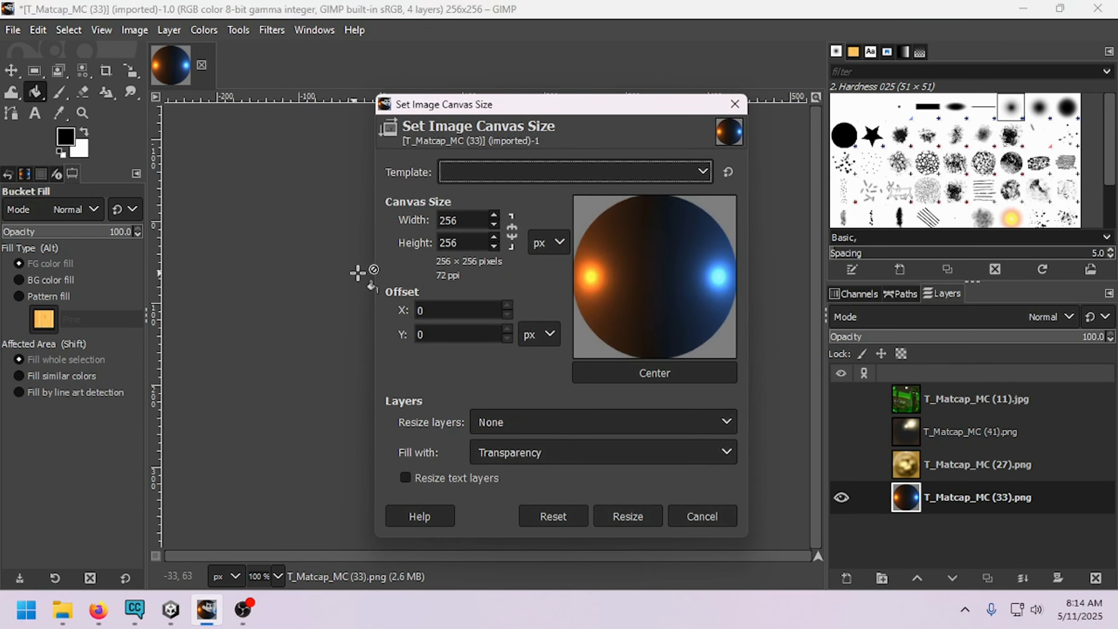
pyautogui.moveTo(481, 213); pyautogui.dragTo(402, 217)
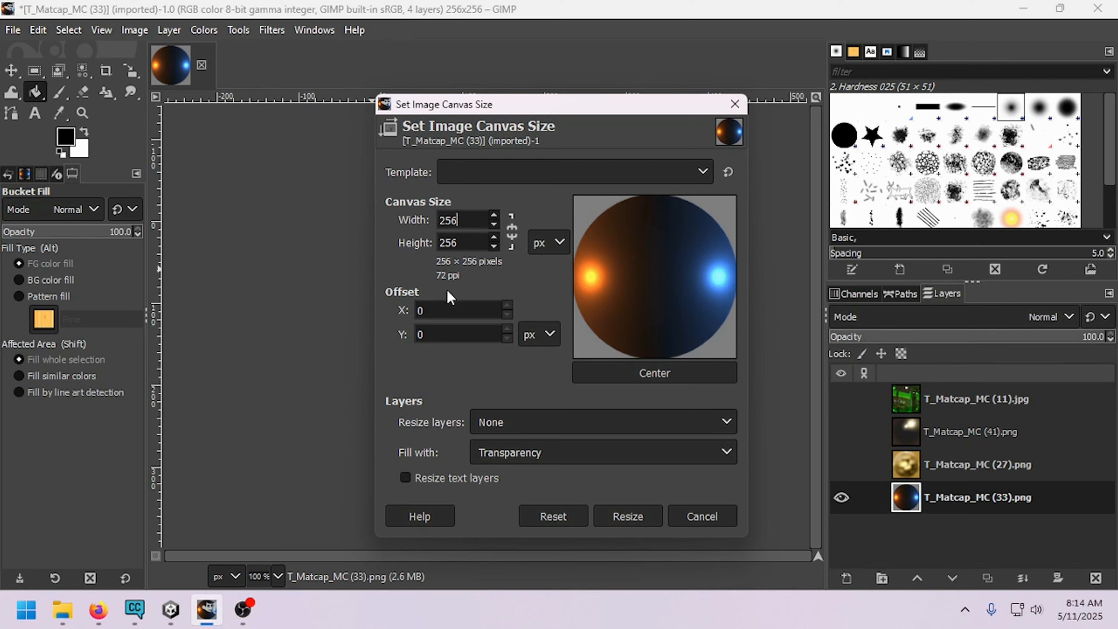
pyautogui.click(18, 611)
pyautogui.write('calc')
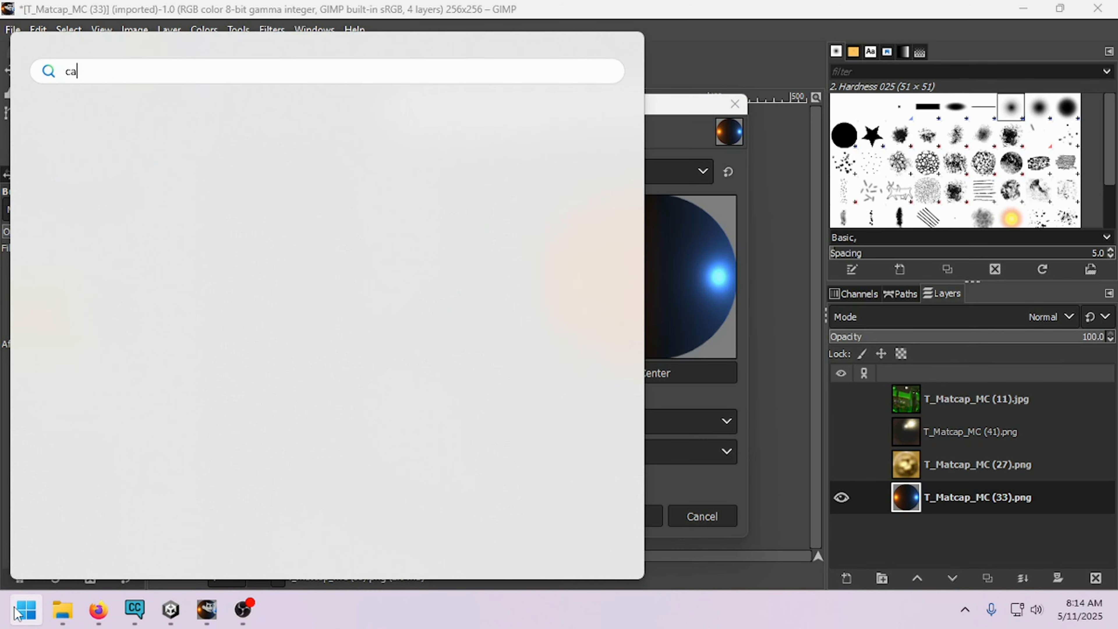
pyautogui.press('Return')
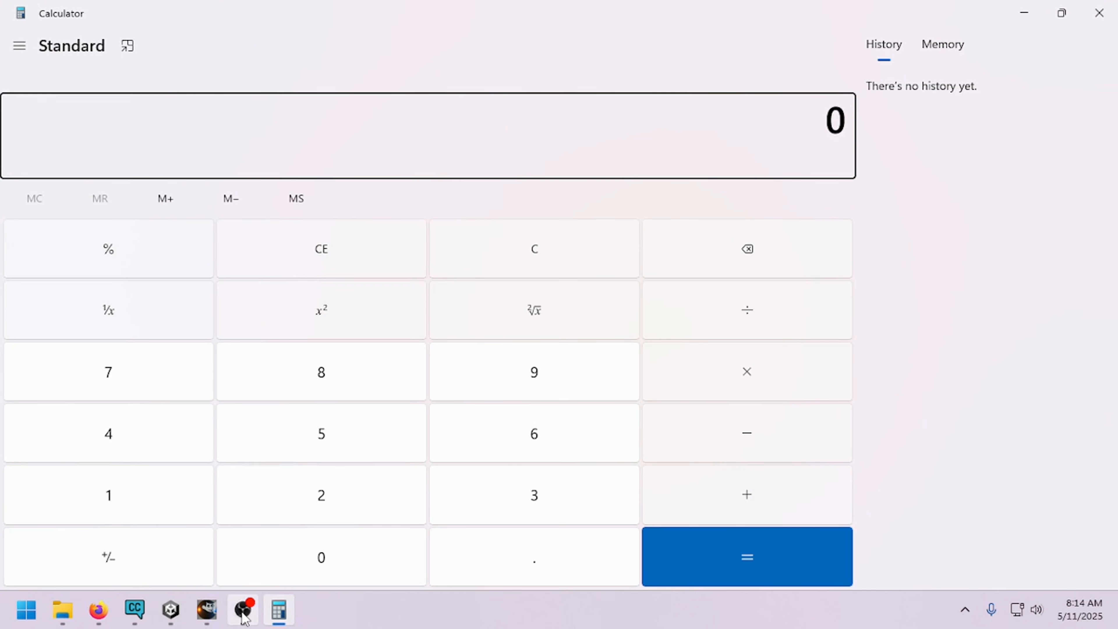
# Step: Copy the canvas width of 256 from GIMP into Calculator and multiply it by 2
pyautogui.click(206, 610)
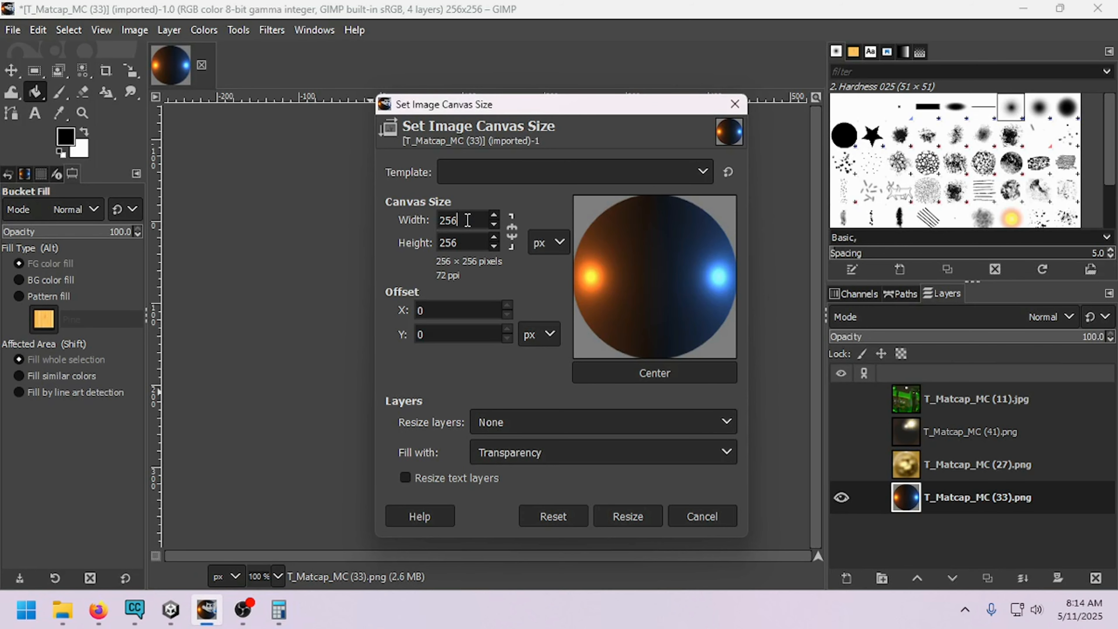
pyautogui.moveTo(467, 220); pyautogui.dragTo(381, 222)
pyautogui.hotkey('ctrl', 'c')
pyautogui.click(277, 614)
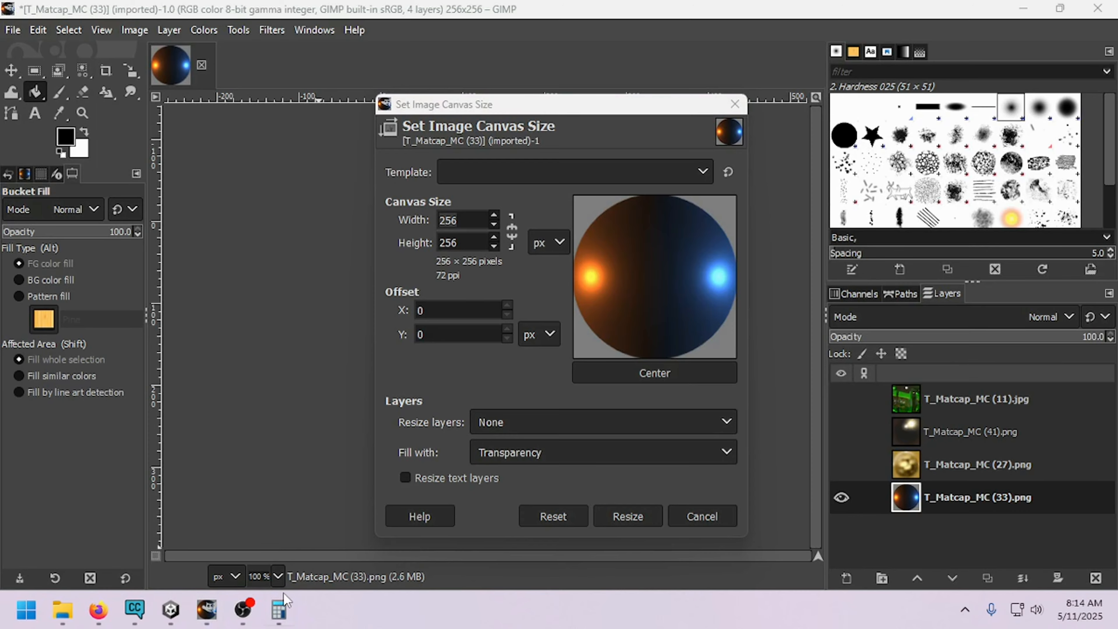
pyautogui.hotkey('ctrl', 'v')
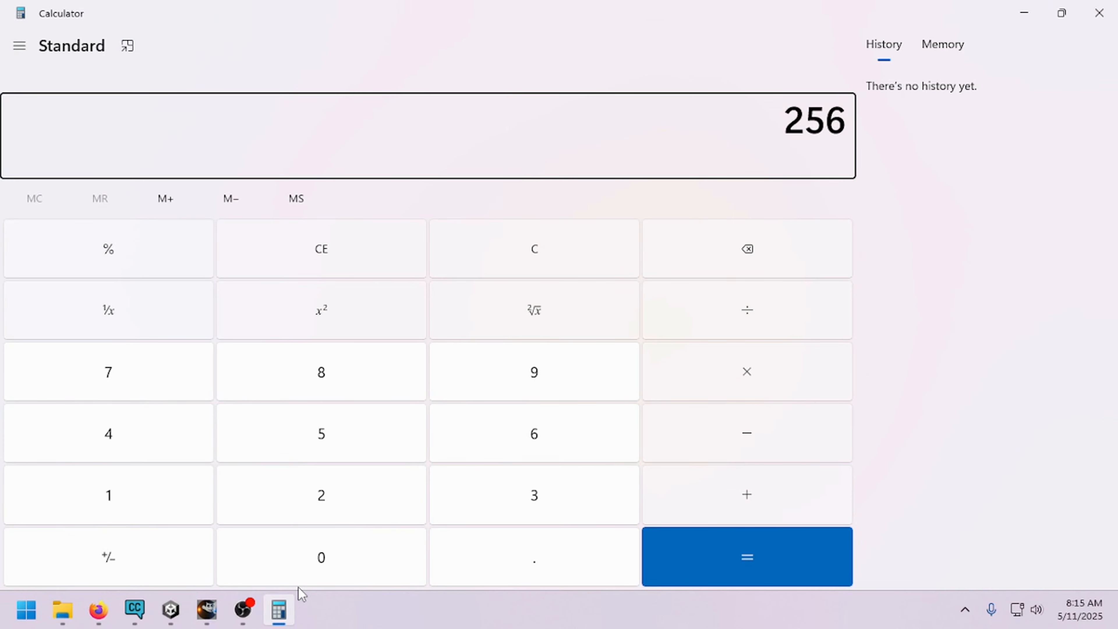
pyautogui.press('*')
pyautogui.press('2')
pyautogui.press('Return')
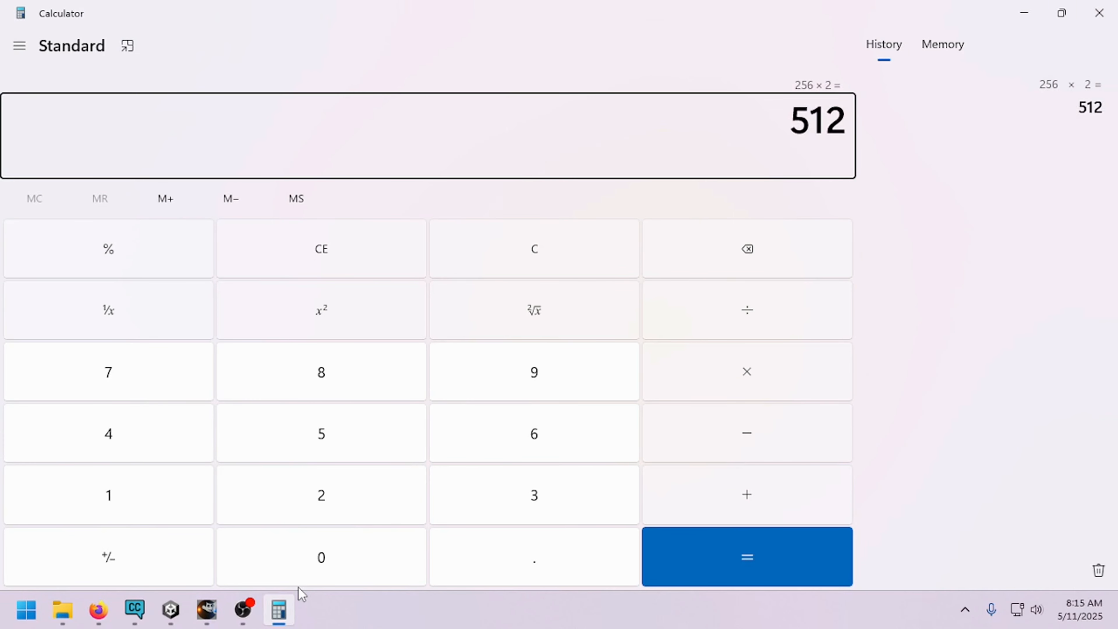
pyautogui.click(206, 609)
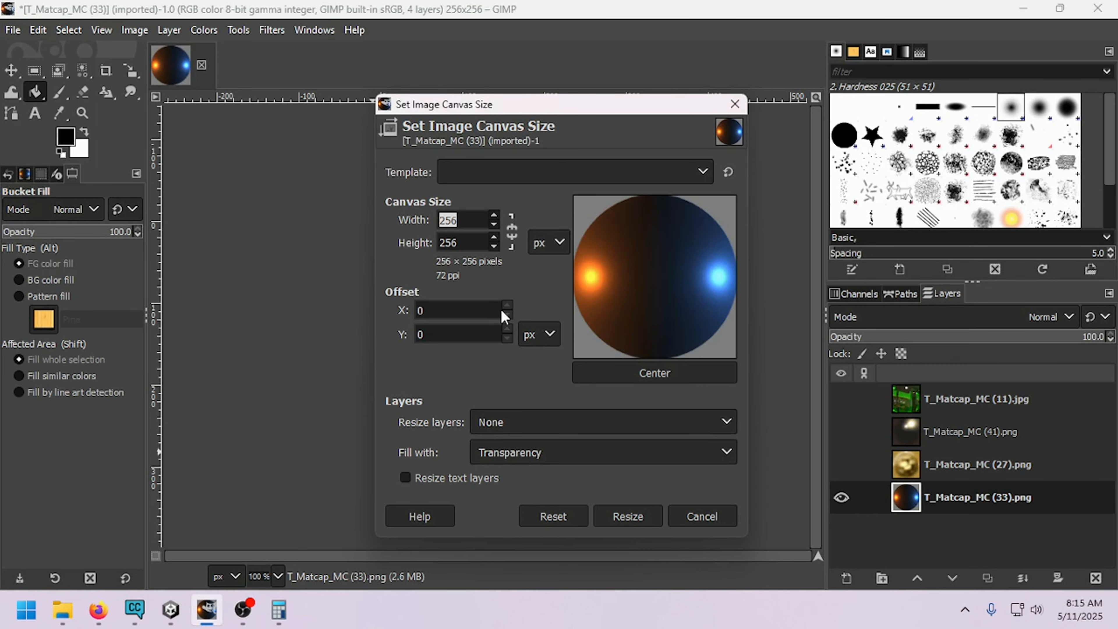
pyautogui.click(473, 242)
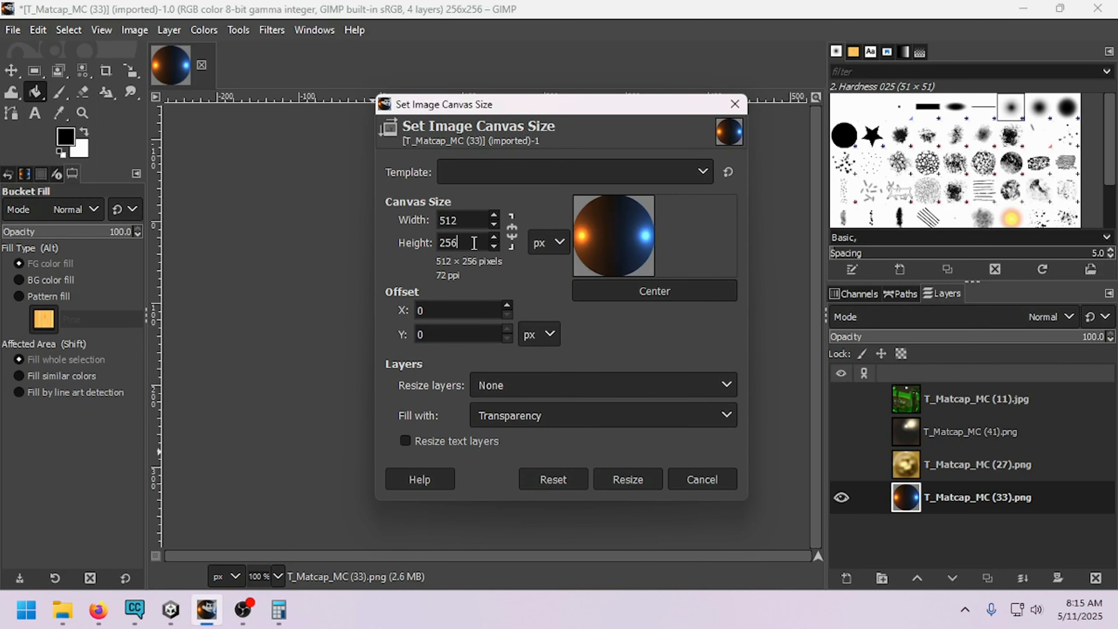
pyautogui.click(630, 480)
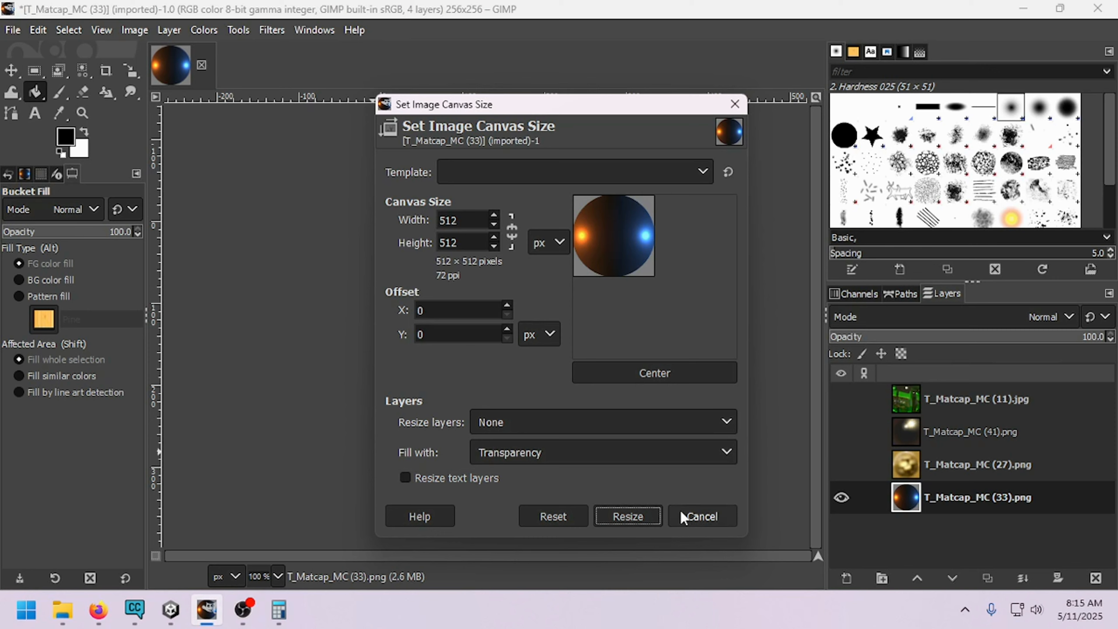
pyautogui.click(689, 517)
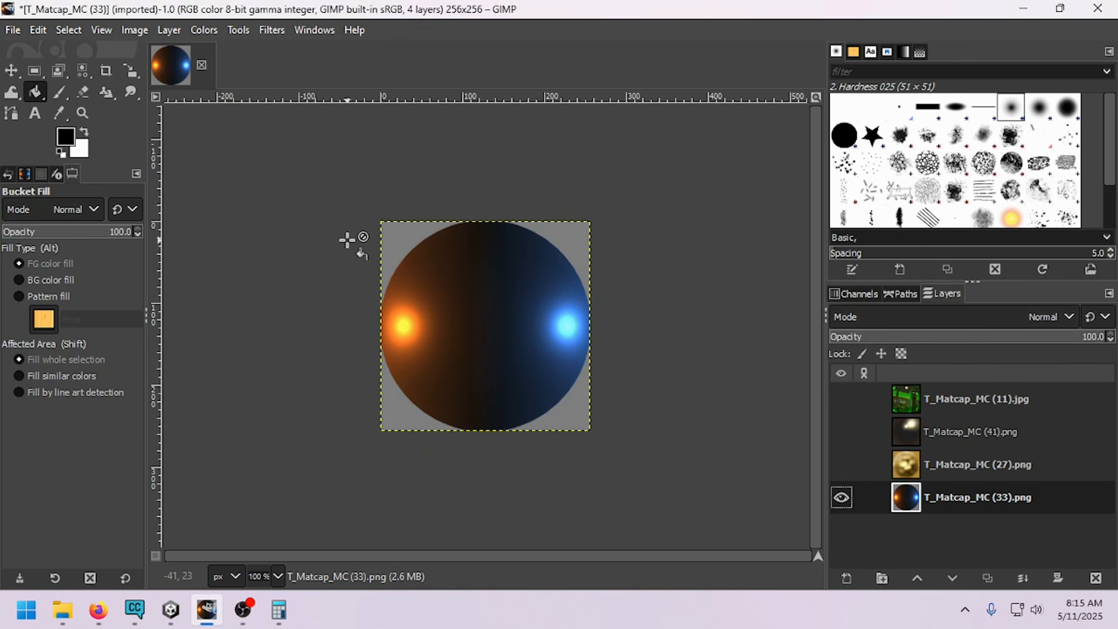
pyautogui.click(168, 36)
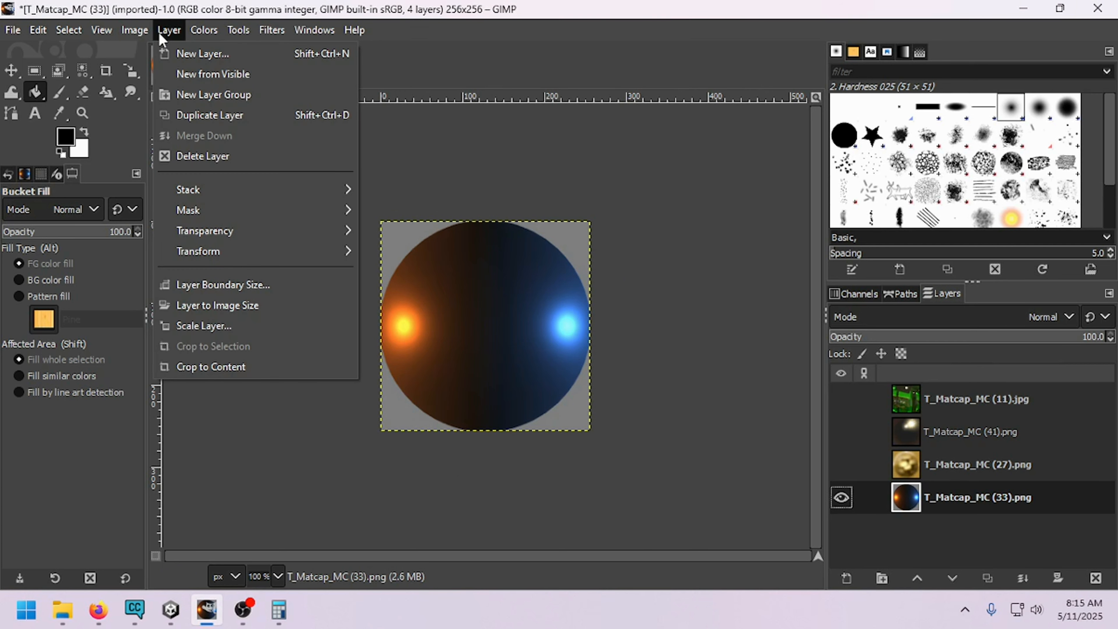
pyautogui.click(180, 180)
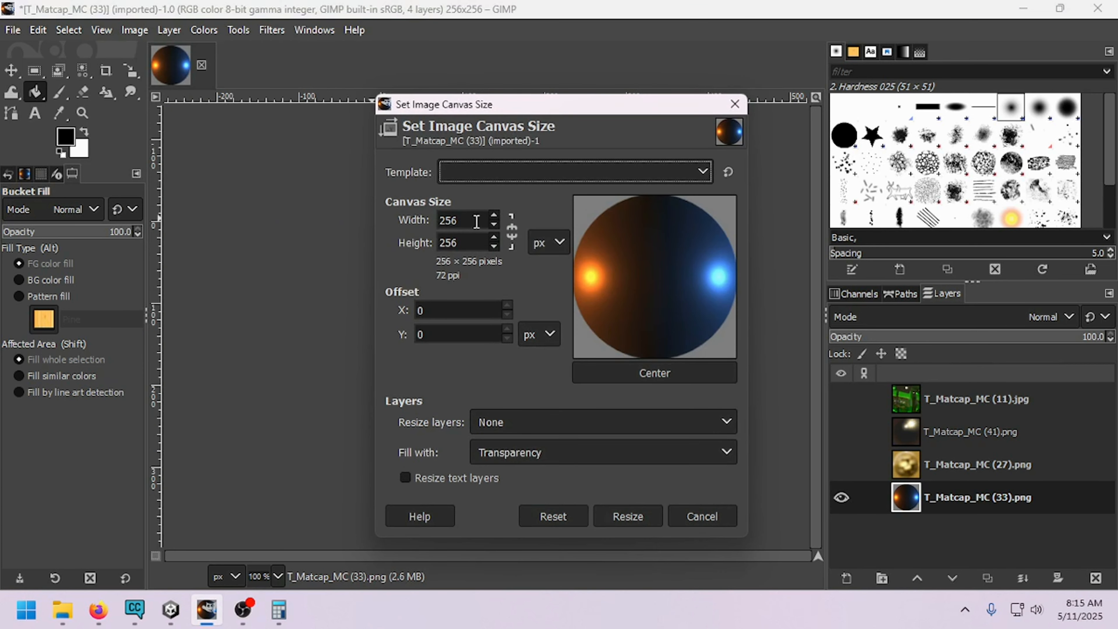
pyautogui.doubleClick(476, 222)
pyautogui.write('512512')
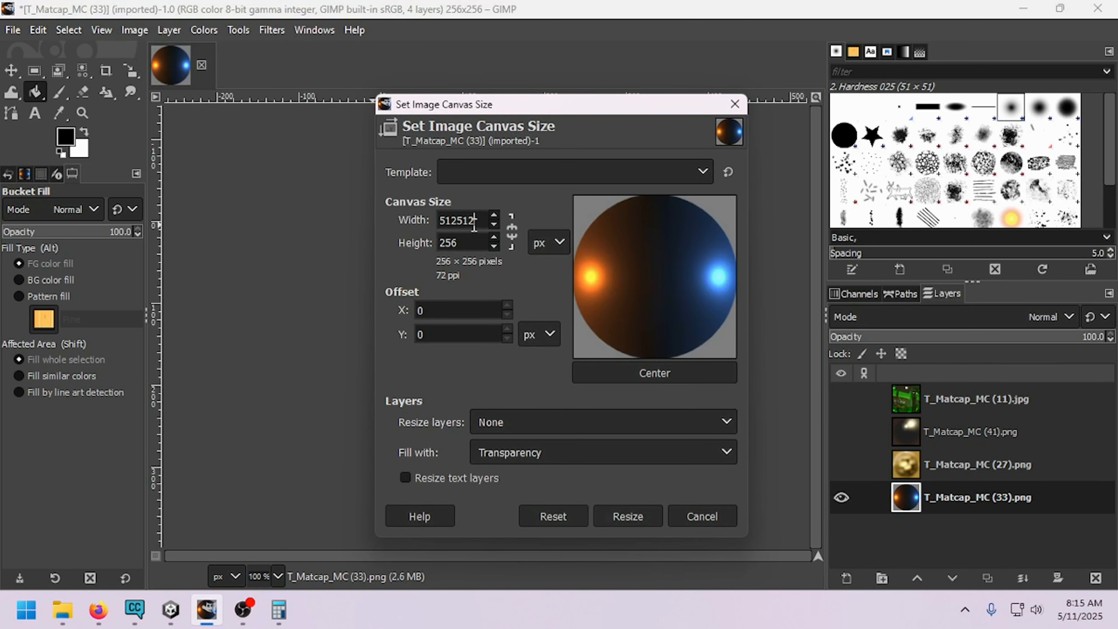
pyautogui.doubleClick(474, 225)
pyautogui.write('512')
pyautogui.click(464, 239)
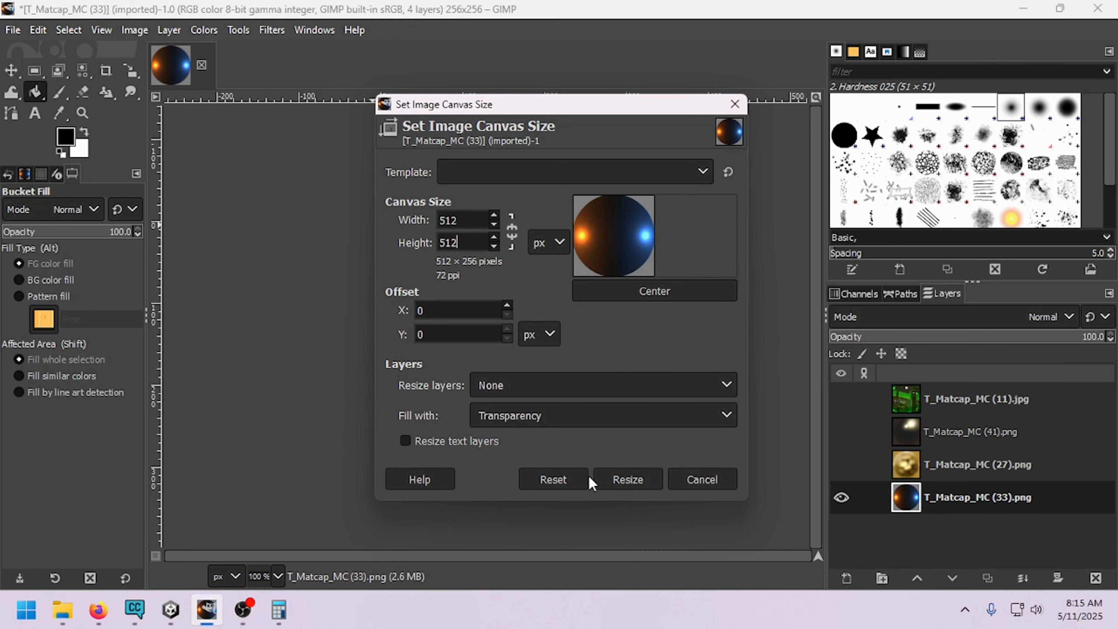
pyautogui.click(612, 477)
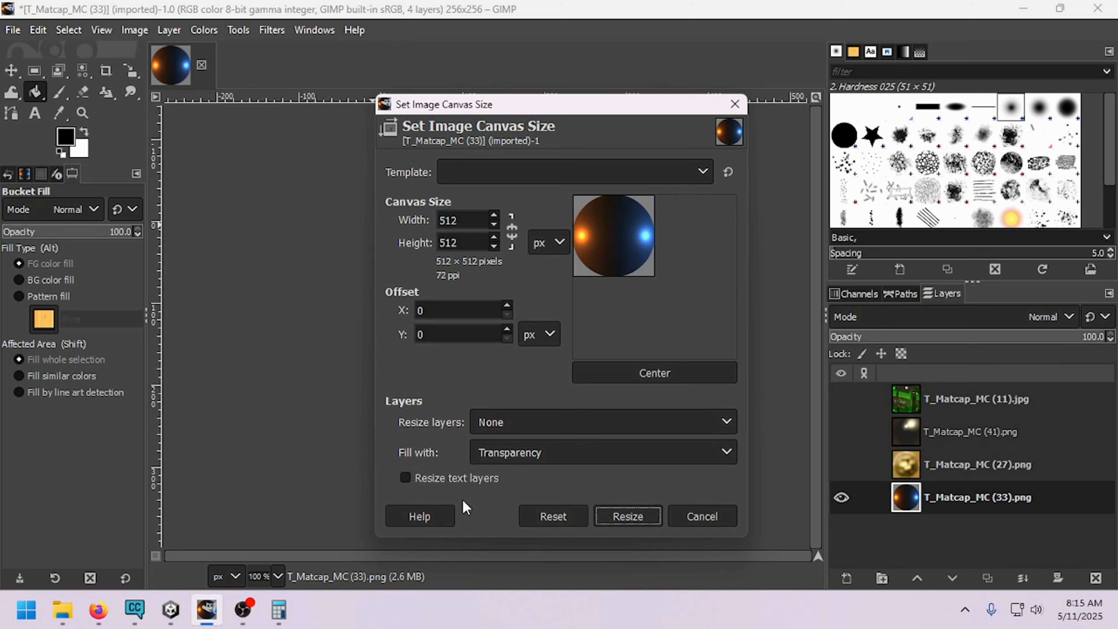
pyautogui.click(734, 104)
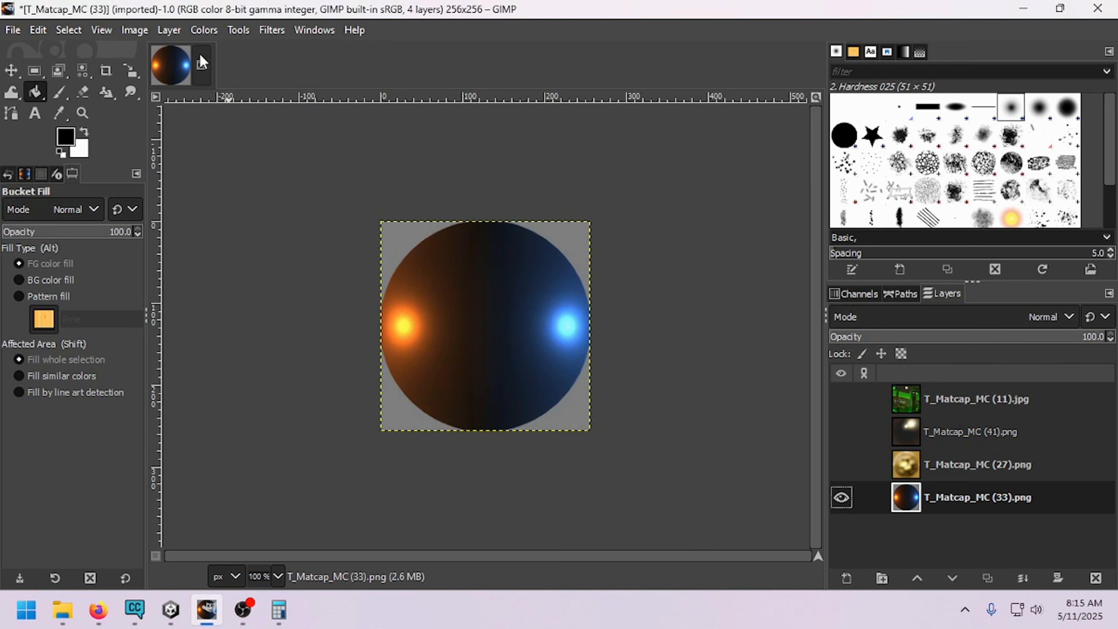
# Step: Resize the image canvas to 512 × 512 px with zero offset, without resizing the layers
pyautogui.click(171, 31)
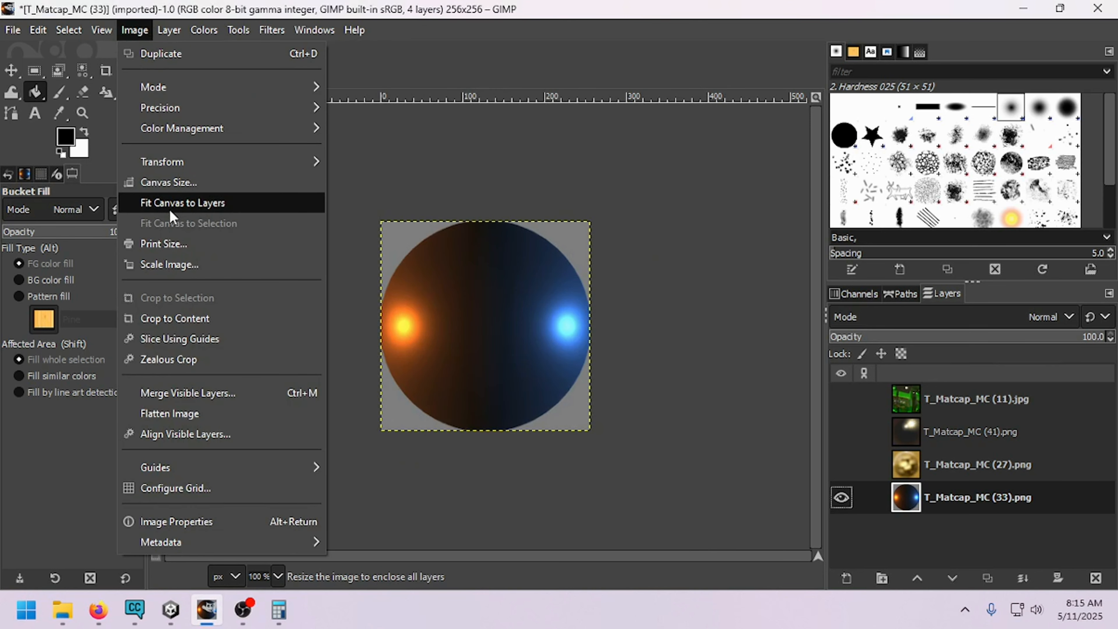
pyautogui.click(198, 180)
pyautogui.press('Tab')
pyautogui.write('512')
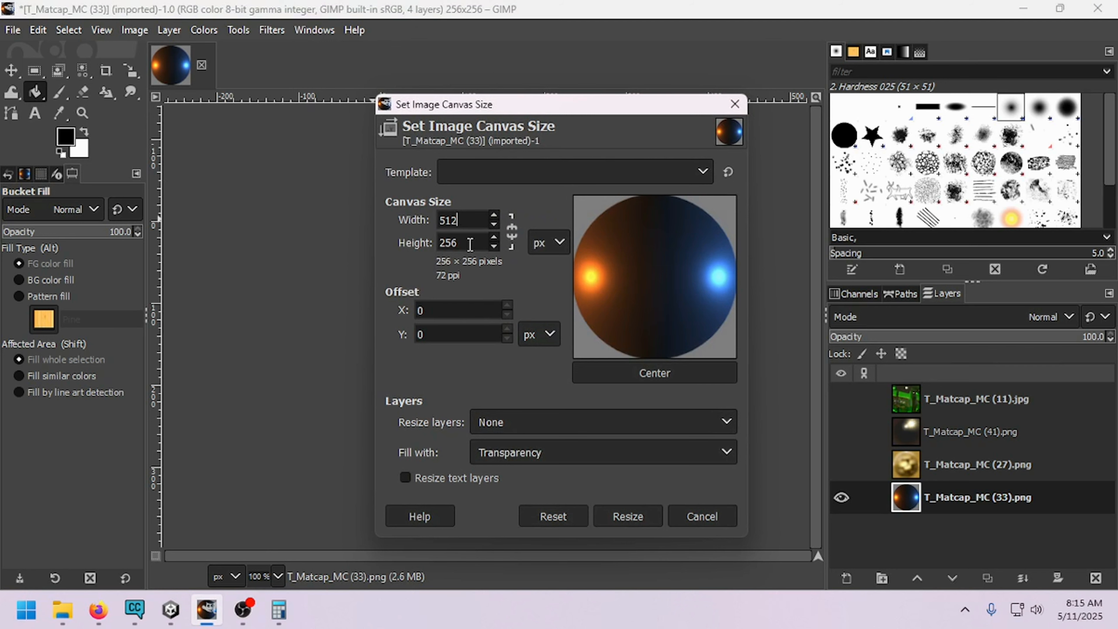
pyautogui.press('Tab')
pyautogui.write('512')
pyautogui.click(612, 478)
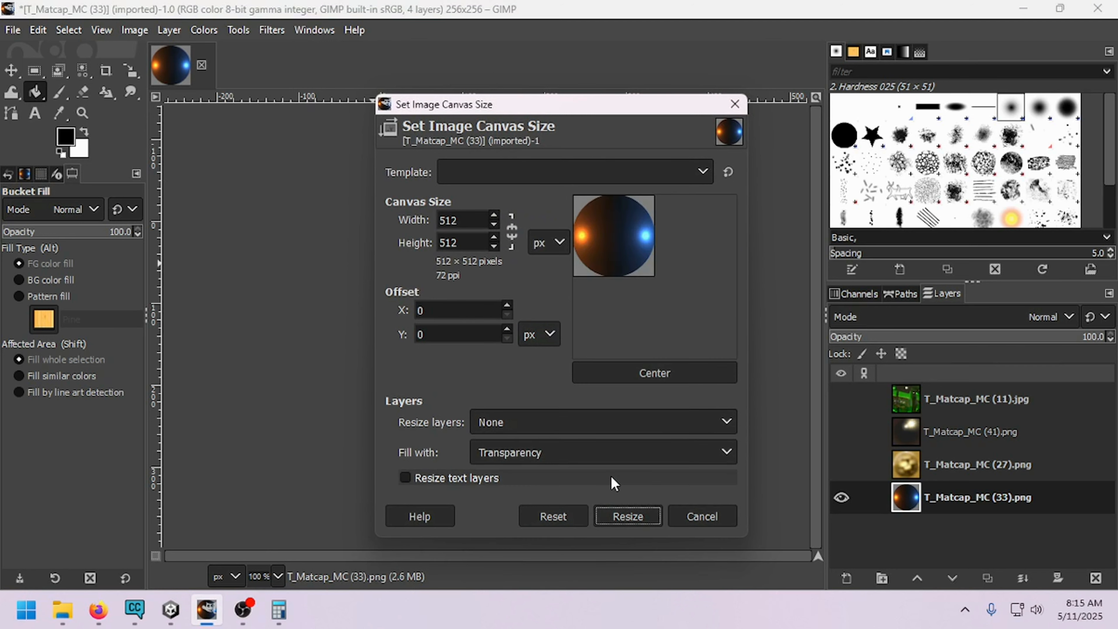
pyautogui.click(623, 513)
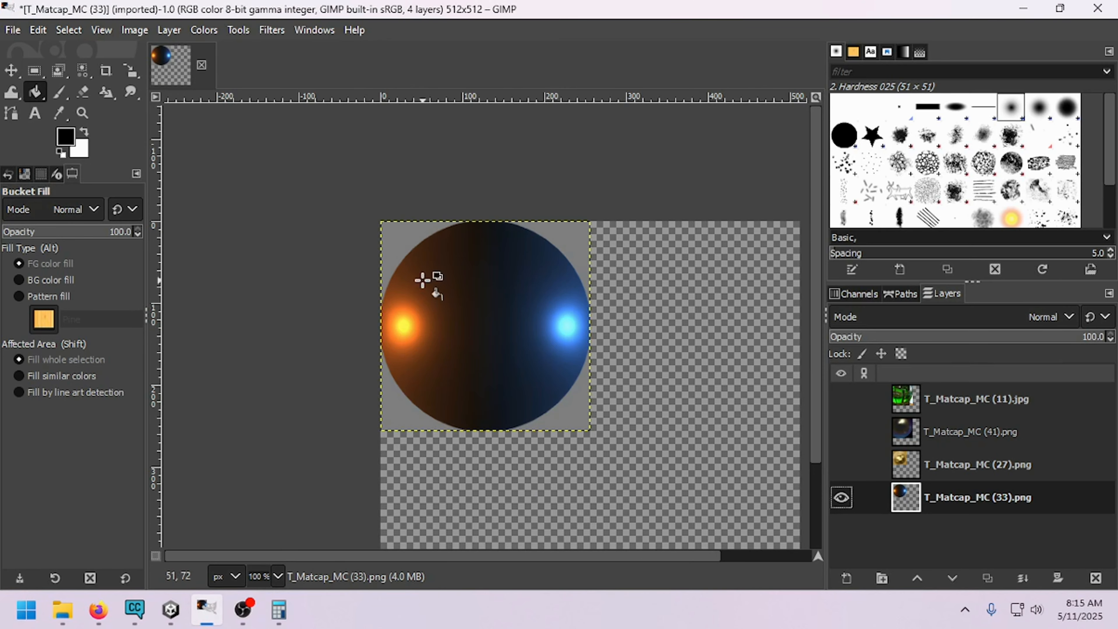
# Step: Show the grid over the image and turn on snapping to the grid
pyautogui.click(102, 31)
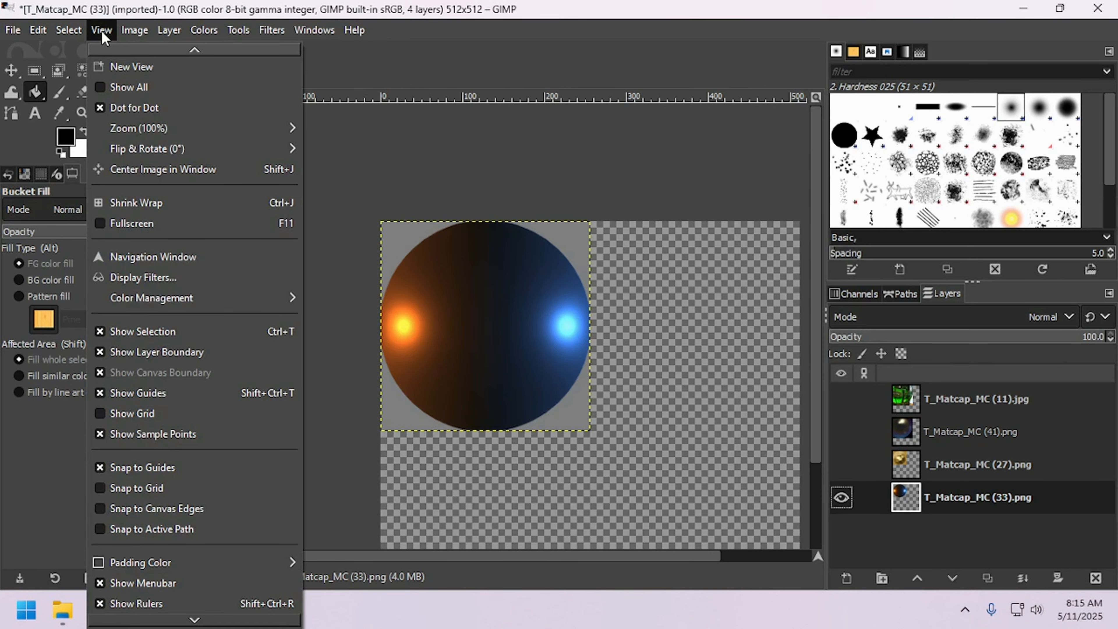
pyautogui.click(132, 413)
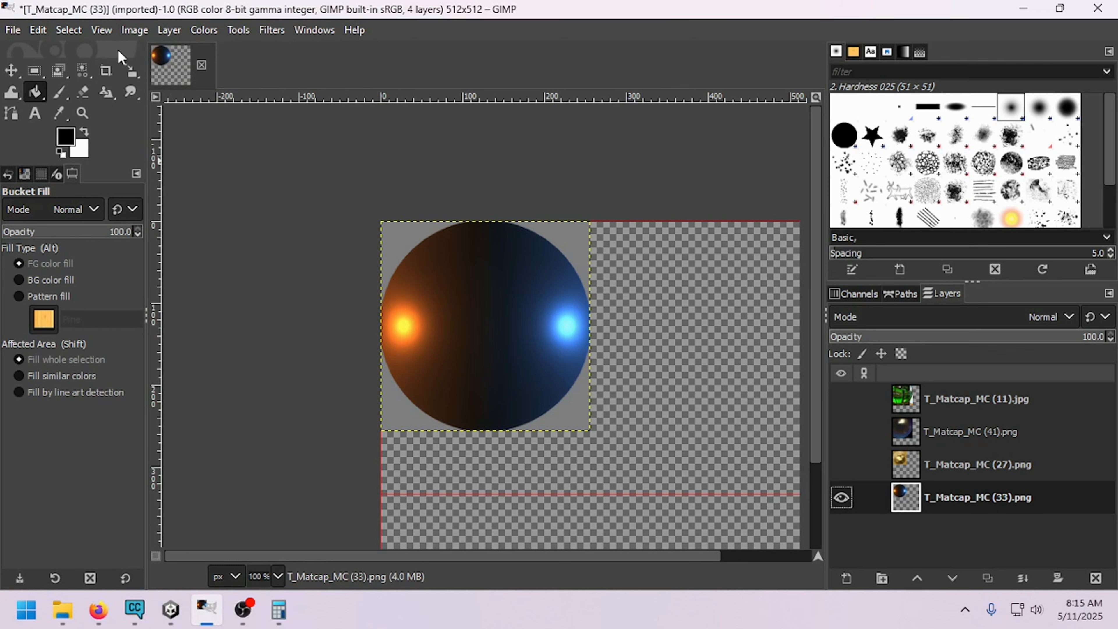
pyautogui.click(113, 31)
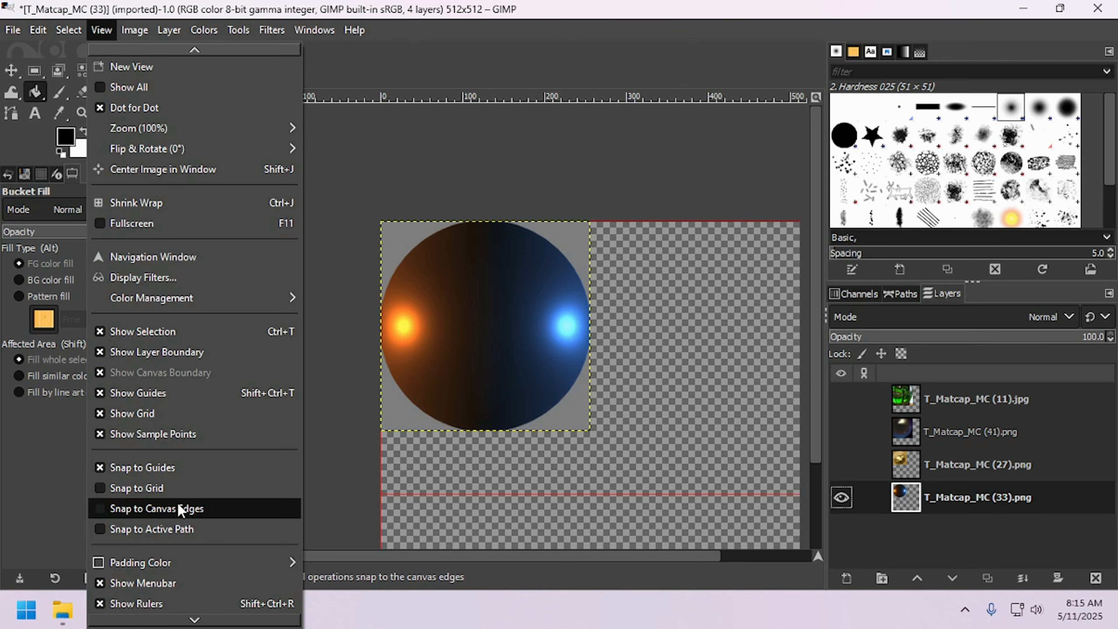
pyautogui.click(187, 488)
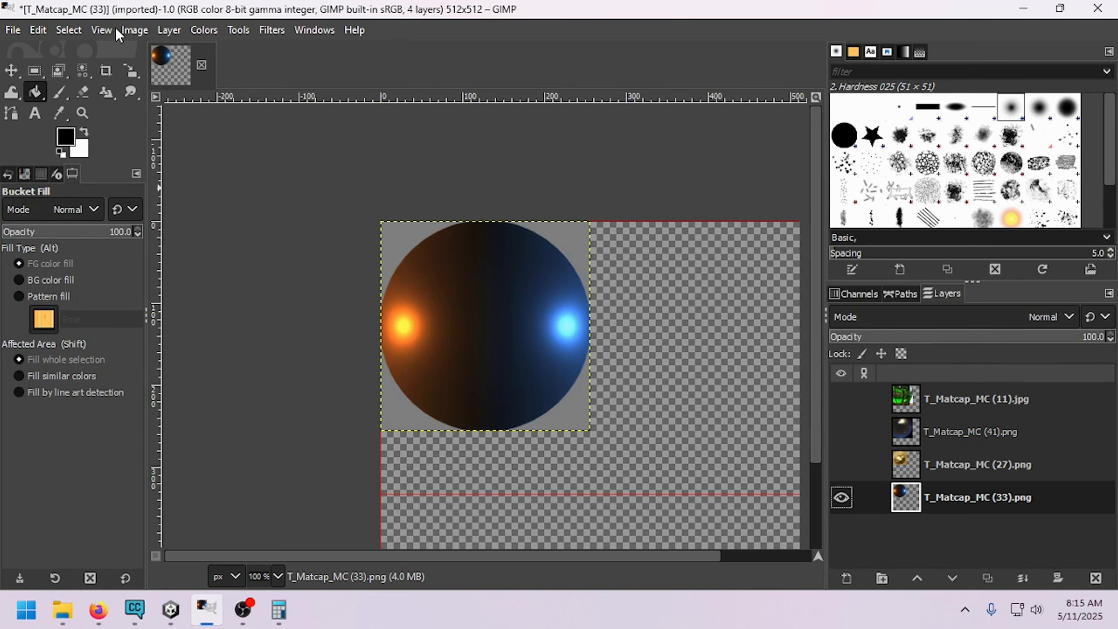
# Step: Open the image's grid configuration and divide the canvas size of 512 by 2 in Calculator
pyautogui.click(106, 31)
pyautogui.click(105, 32)
pyautogui.click(76, 32)
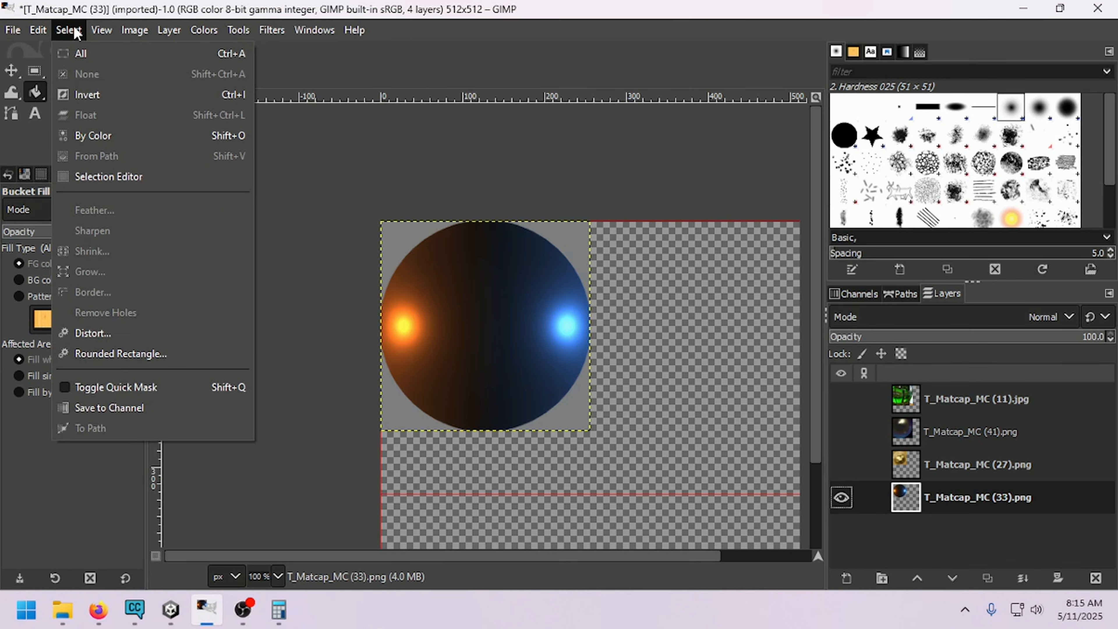
pyautogui.moveTo(125, 30)
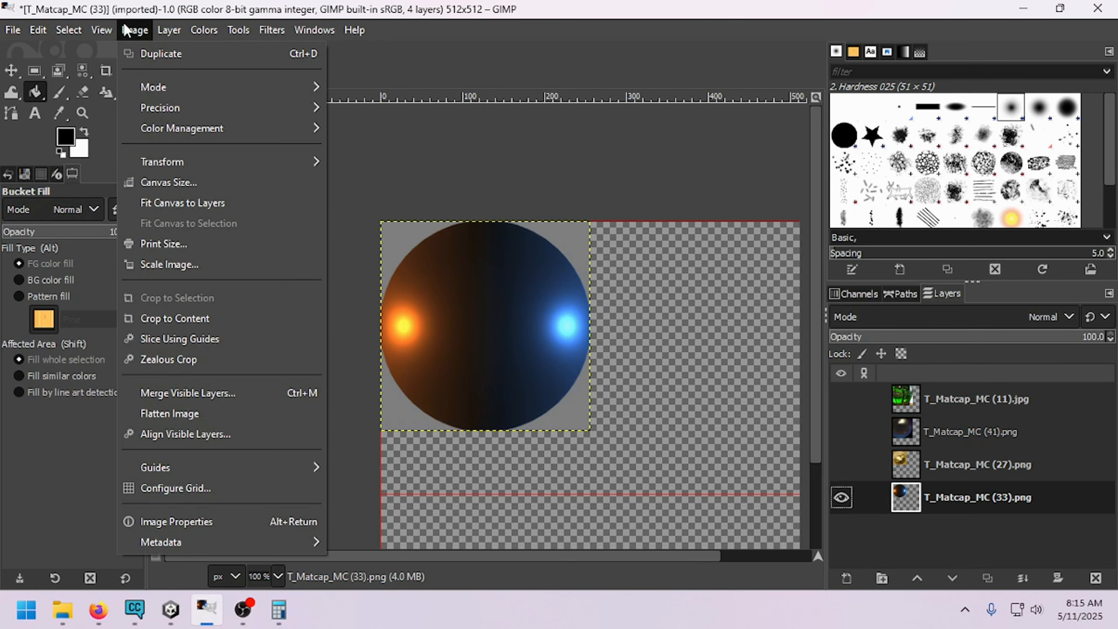
pyautogui.click(221, 489)
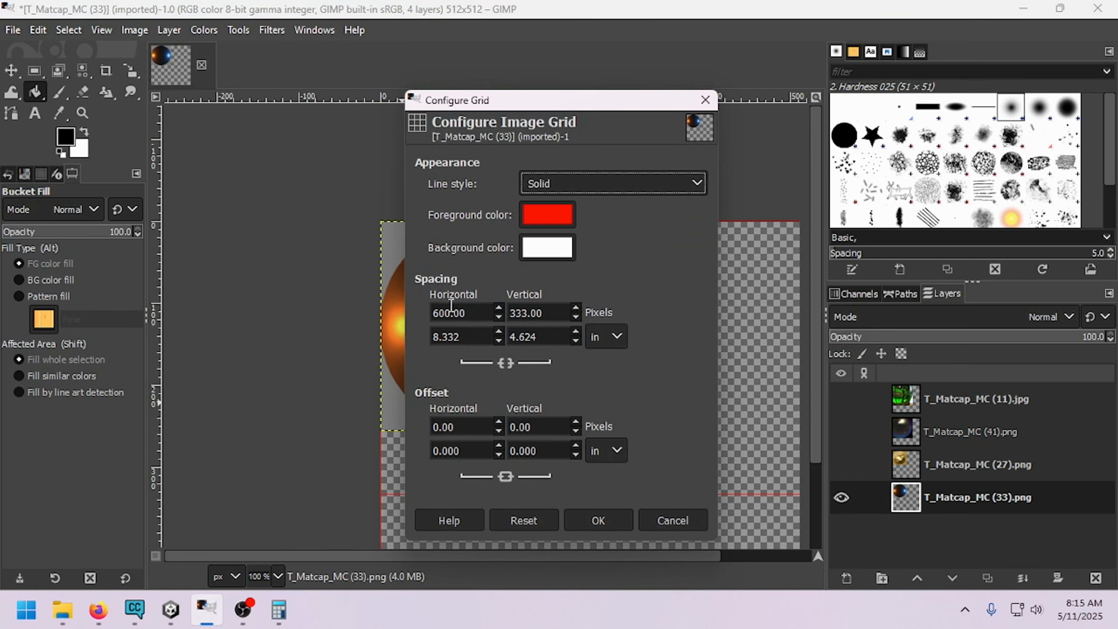
pyautogui.click(279, 612)
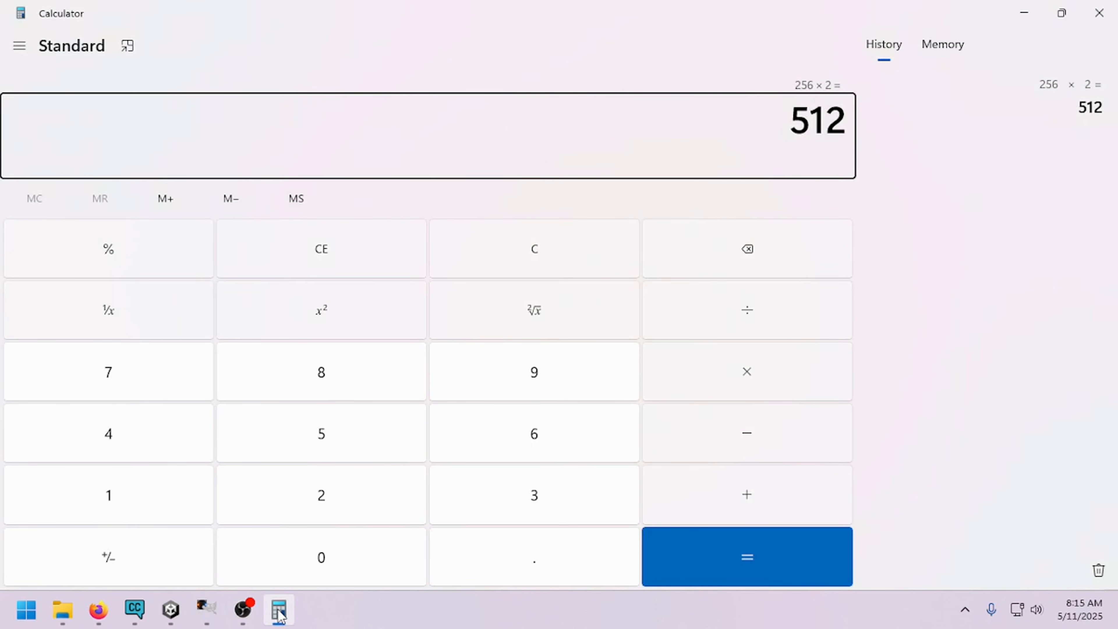
pyautogui.press('/')
pyautogui.press('2')
pyautogui.press('Return')
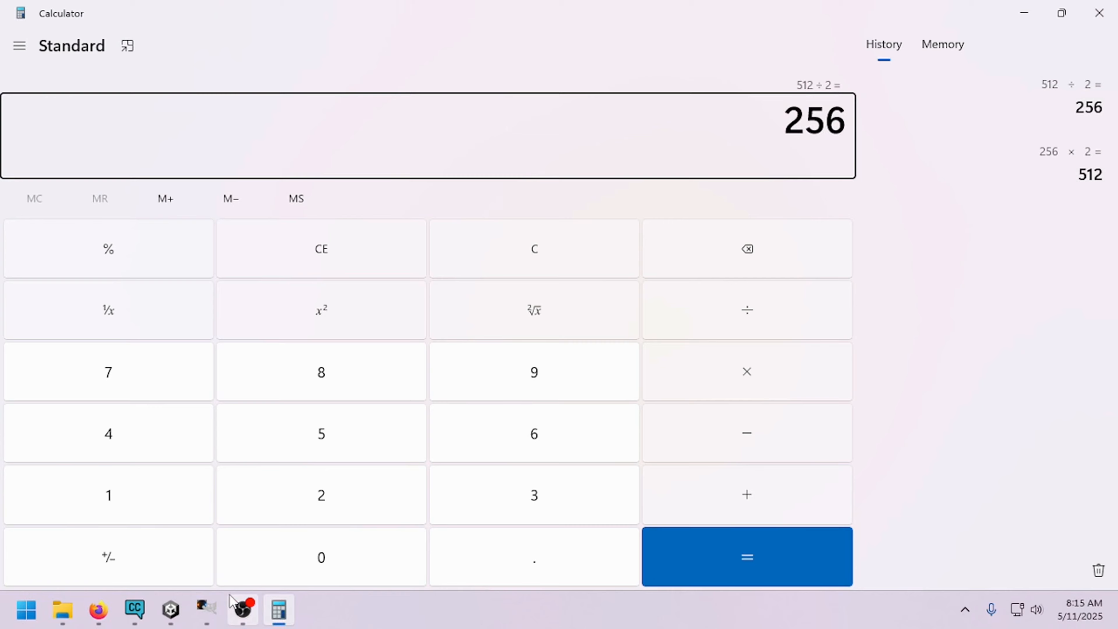
# Step: Back in GIMP, set the image grid's horizontal and vertical spacing to 256 pixels and apply it
pyautogui.click(279, 613)
pyautogui.moveTo(487, 312); pyautogui.dragTo(349, 307)
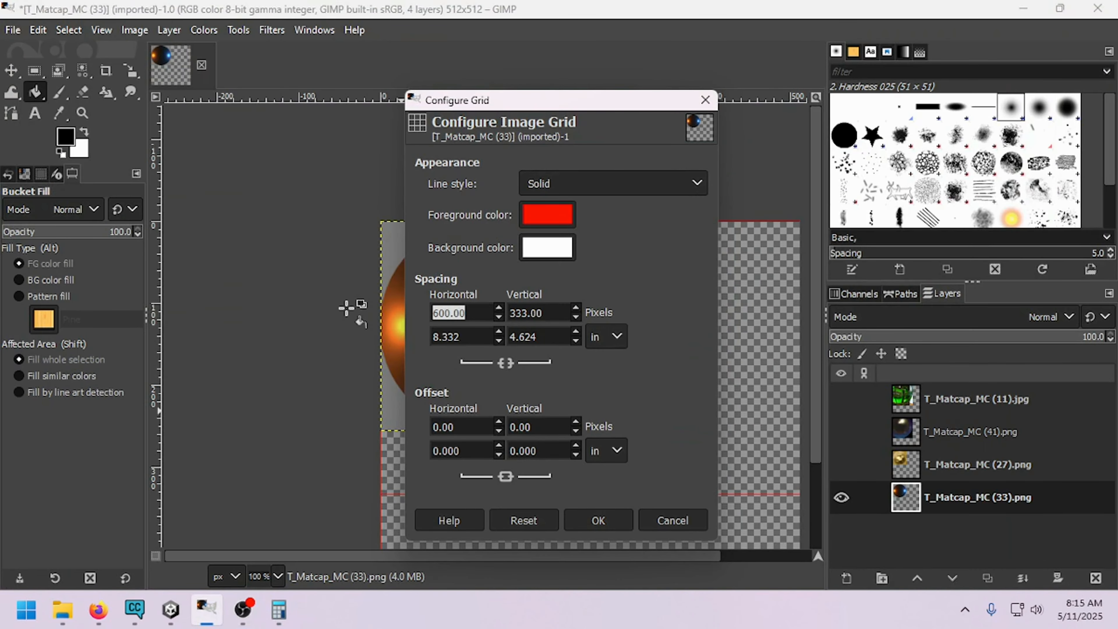
pyautogui.write('256')
pyautogui.press('Tab')
pyautogui.write('256')
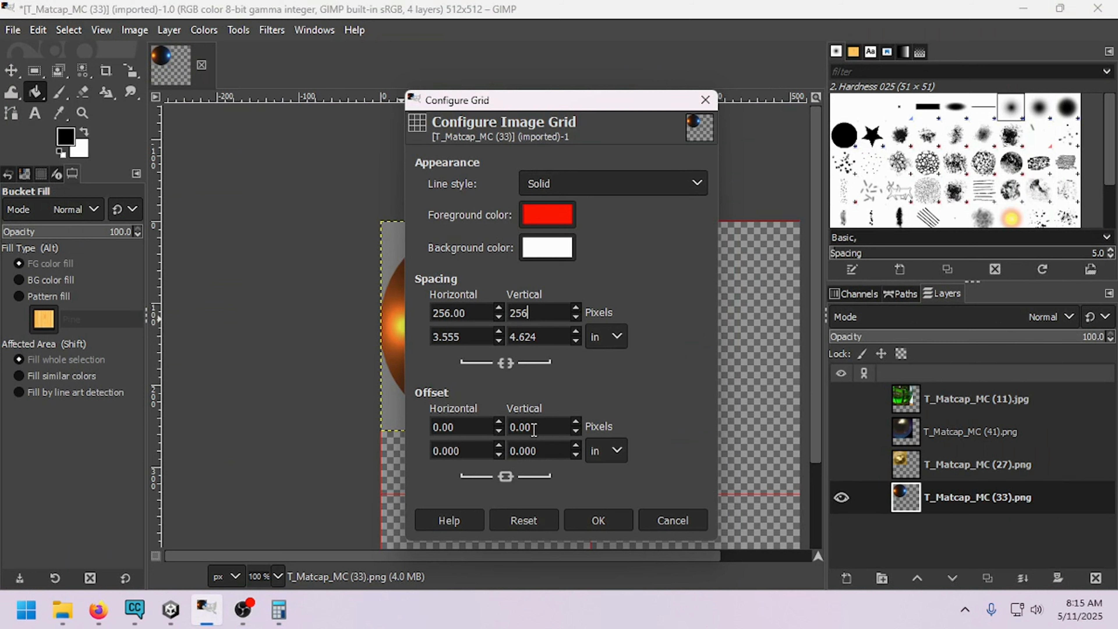
pyautogui.click(596, 521)
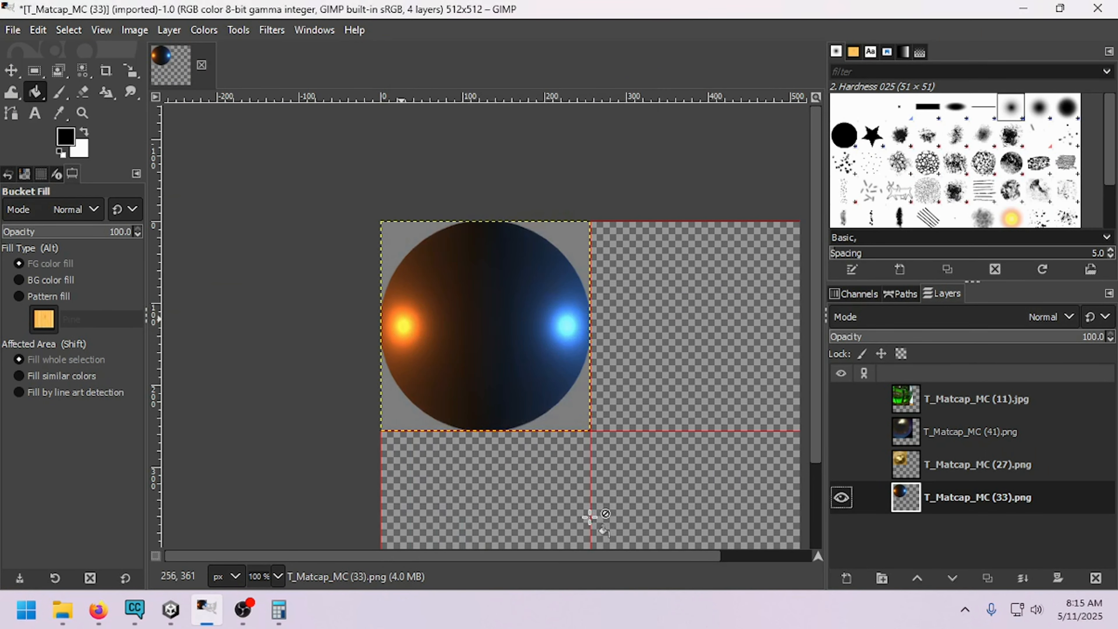
# Step: Move the T_Matcap_MC (33) layer into the upper-right grid cell, and show T_Matcap_MC (27) and move it into the lower-right cell
pyautogui.click(13, 72)
pyautogui.moveTo(486, 318); pyautogui.dragTo(696, 317)
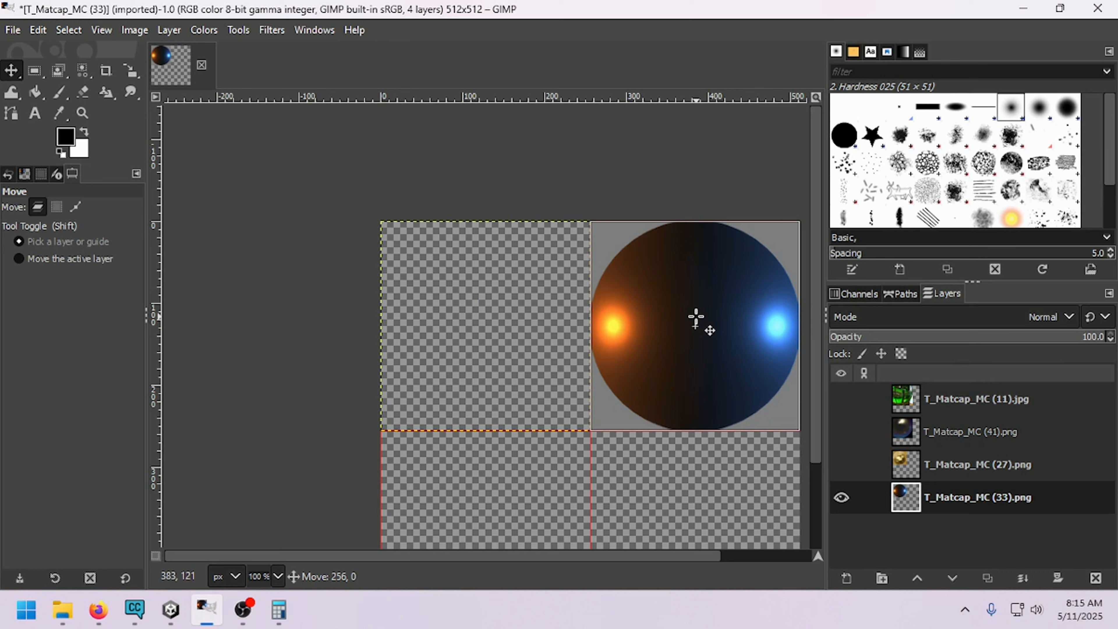
pyautogui.click(841, 464)
pyautogui.moveTo(523, 326); pyautogui.dragTo(689, 510)
pyautogui.scroll(-2, 651, 454)
pyautogui.moveTo(649, 401); pyautogui.dragTo(694, 427)
# Step: Show the T_Matcap_MC (41) layer, scale it to 256 × 256 px and move it into the lower-left grid cell
pyautogui.click(900, 435)
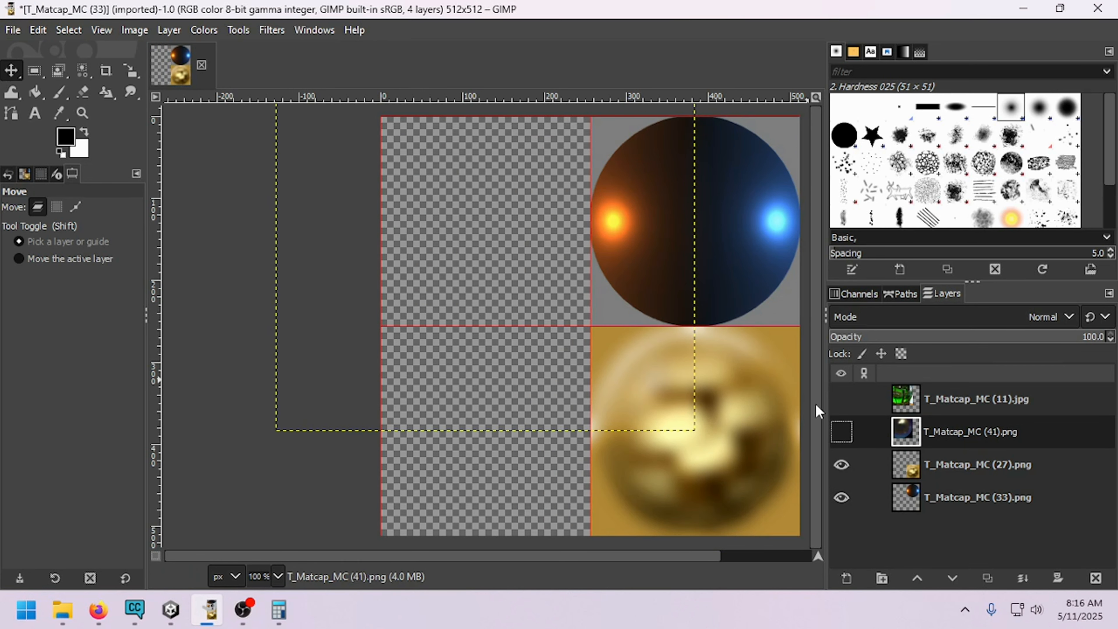
pyautogui.click(841, 431)
pyautogui.keyDown('ctrl'); pyautogui.scroll(1, 548, 332); pyautogui.keyUp('ctrl')
pyautogui.keyDown('ctrl'); pyautogui.scroll(-2, 551, 335); pyautogui.keyUp('ctrl')
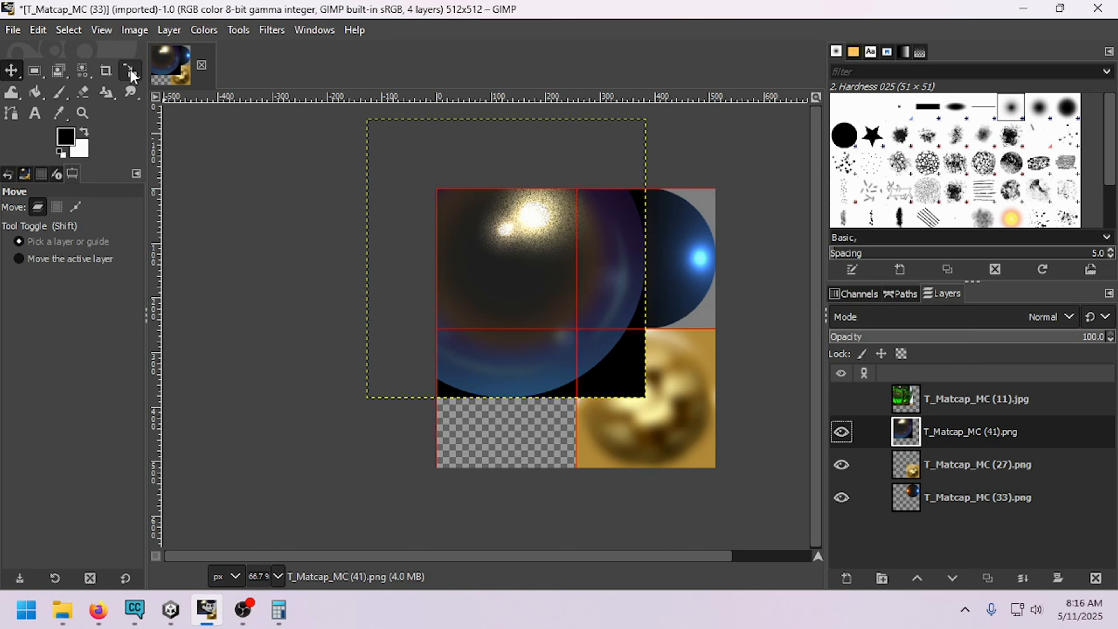
pyautogui.click(131, 73)
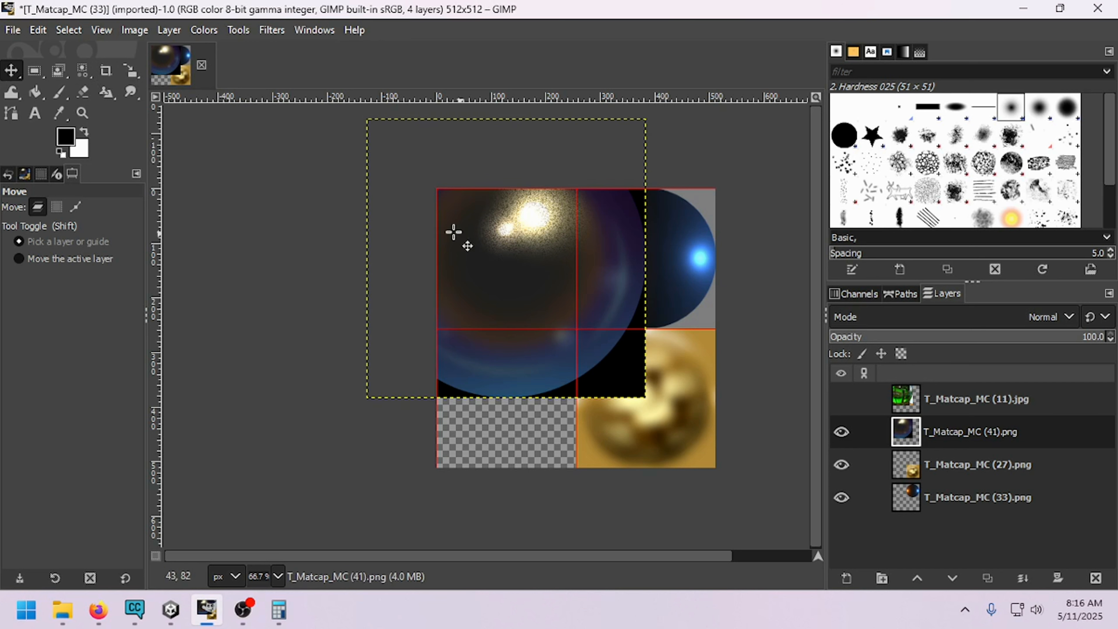
pyautogui.click(131, 70)
pyautogui.click(534, 264)
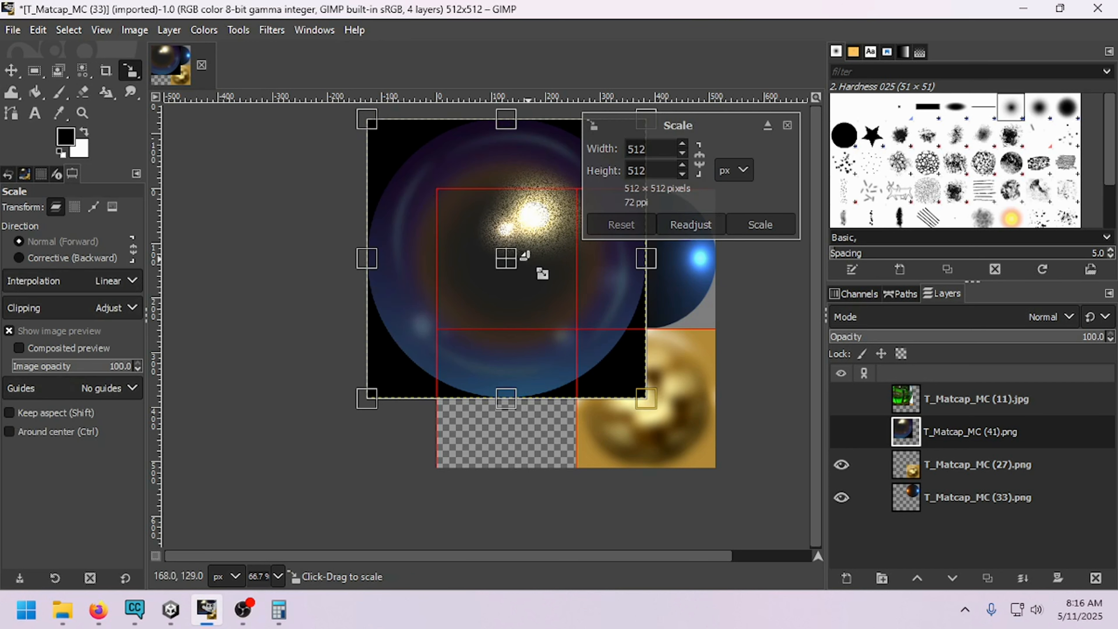
pyautogui.moveTo(369, 121); pyautogui.dragTo(437, 189)
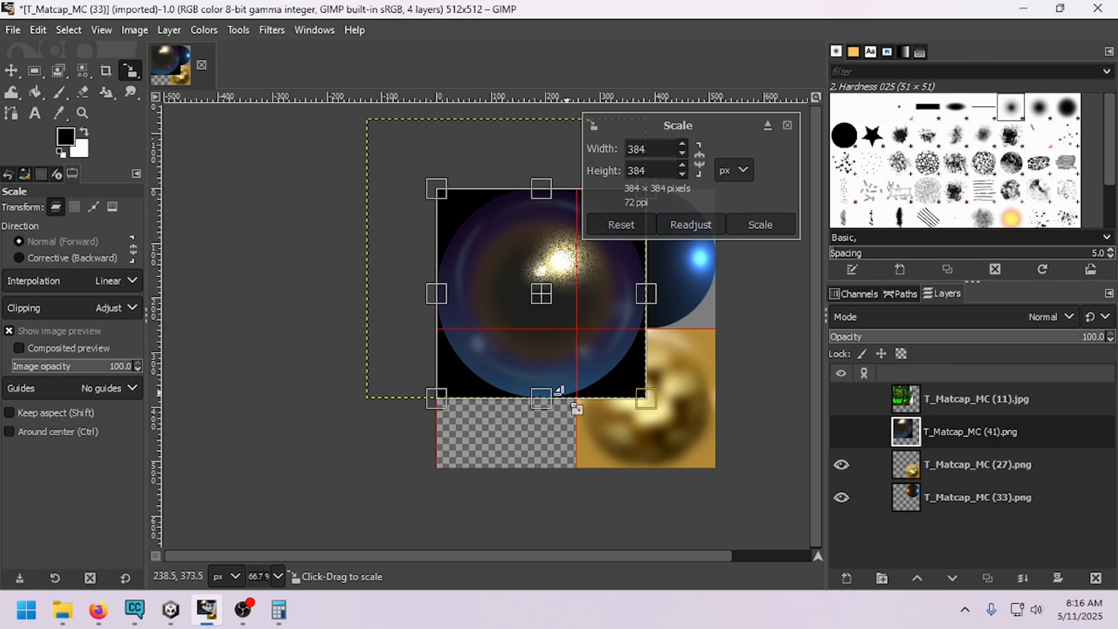
pyautogui.moveTo(645, 398); pyautogui.dragTo(578, 325)
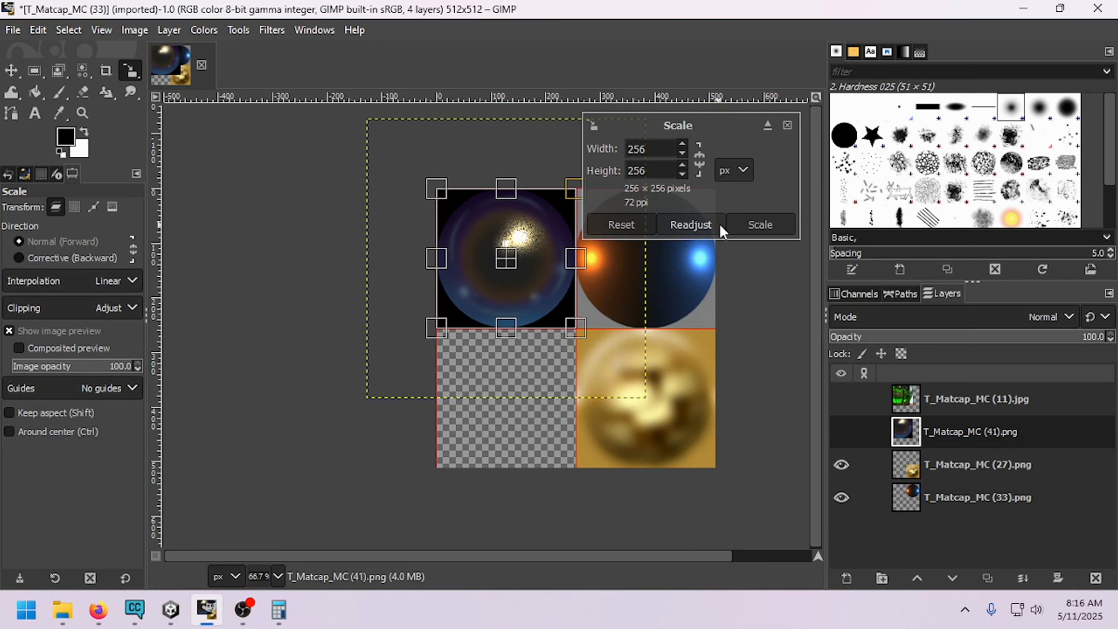
pyautogui.click(758, 225)
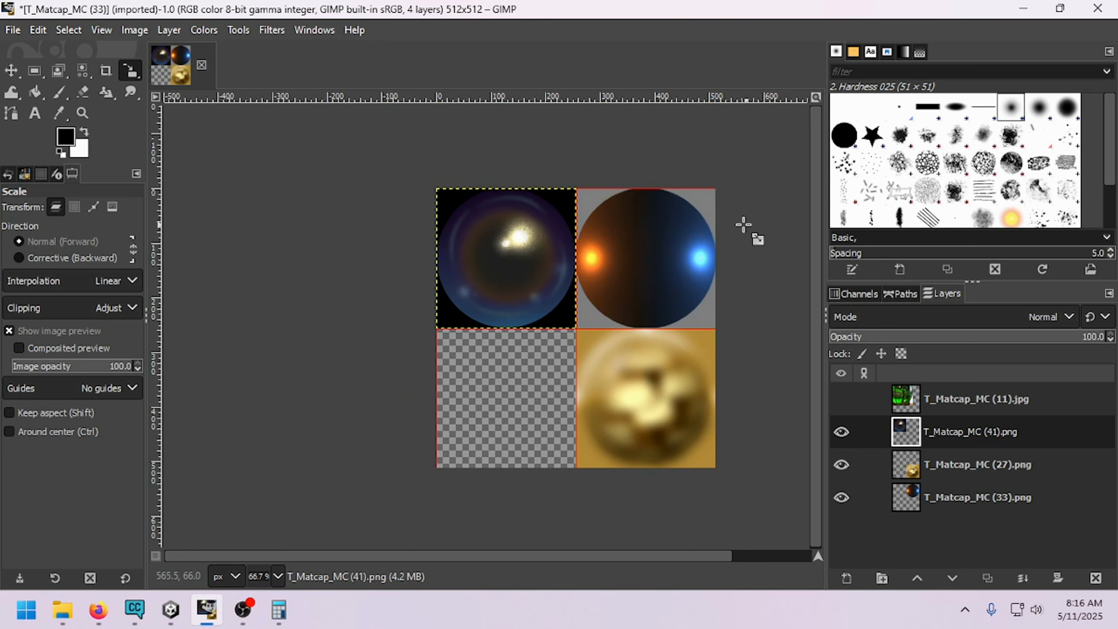
pyautogui.click(11, 70)
pyautogui.moveTo(522, 266); pyautogui.dragTo(524, 400)
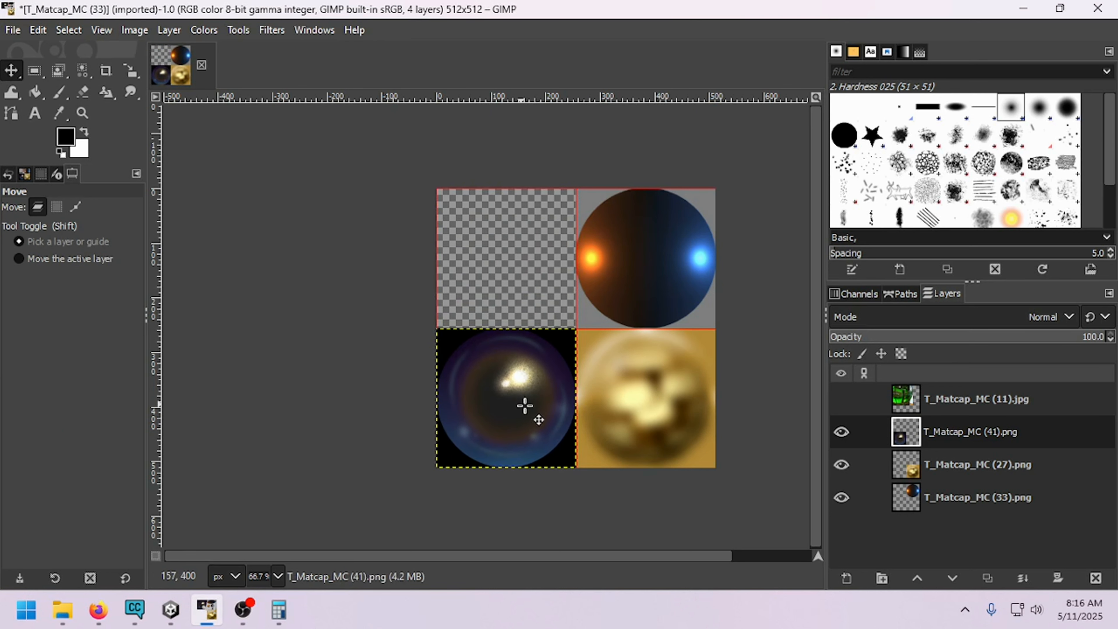
# Step: Show the T_Matcap_MC (11) layer and scale it to 256 × 256 px so it fills the upper-left grid cell
pyautogui.click(841, 399)
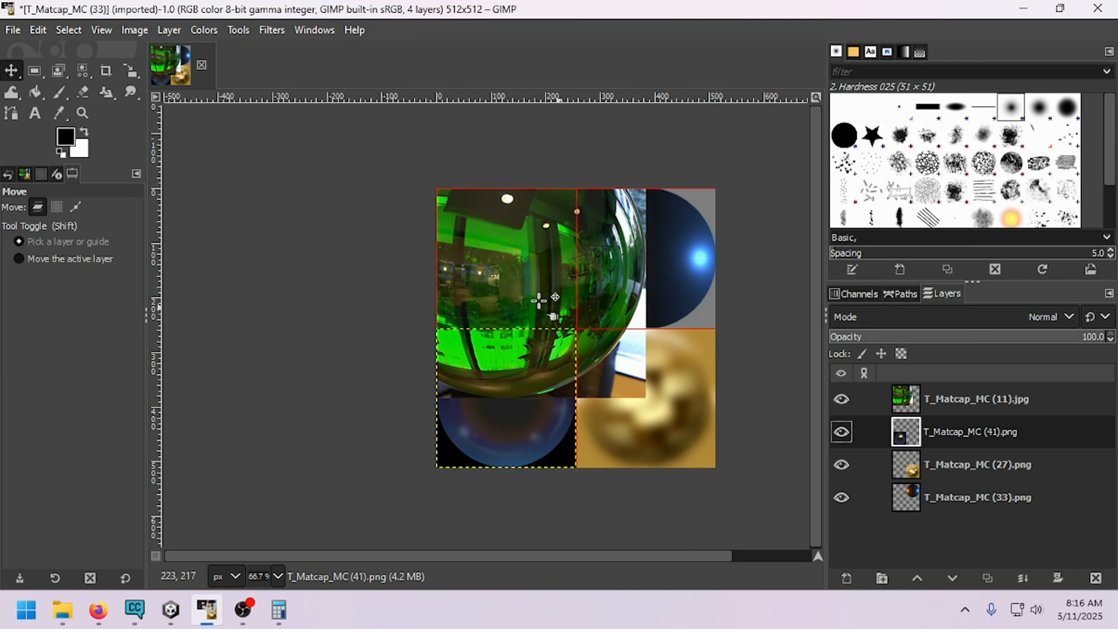
pyautogui.click(130, 70)
pyautogui.click(495, 303)
pyautogui.click(965, 402)
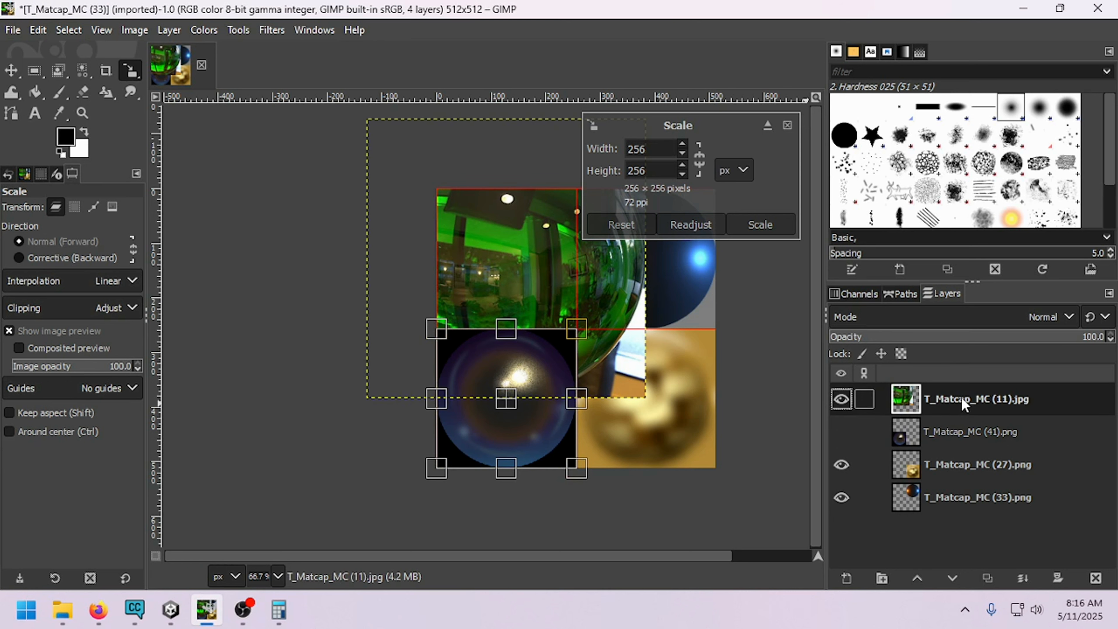
pyautogui.click(453, 237)
pyautogui.moveTo(368, 122); pyautogui.dragTo(444, 198)
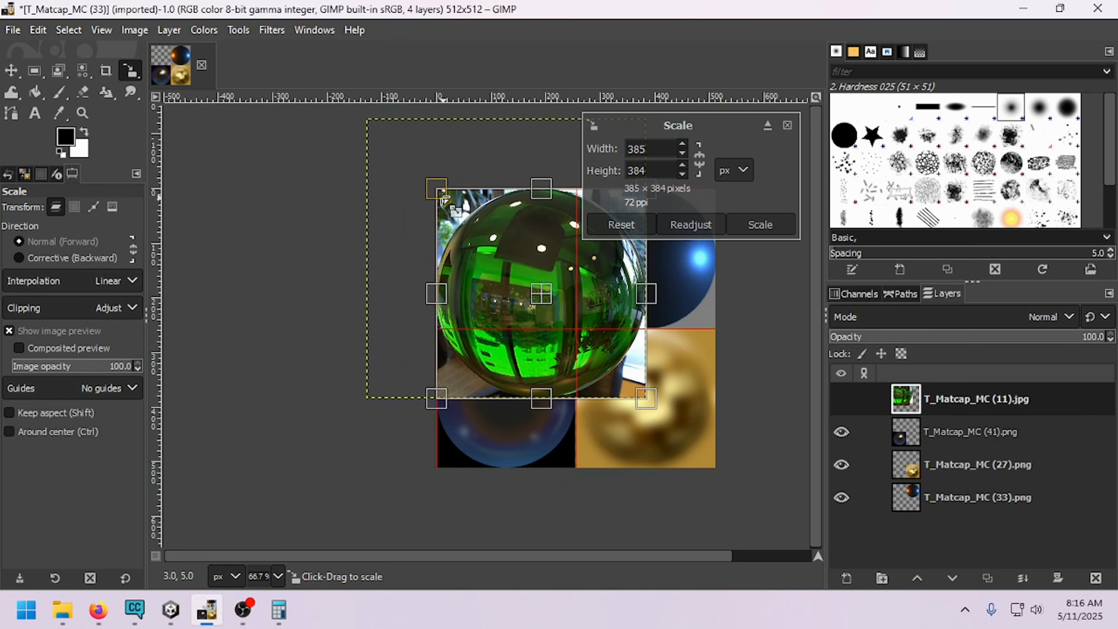
pyautogui.moveTo(652, 411); pyautogui.dragTo(583, 348)
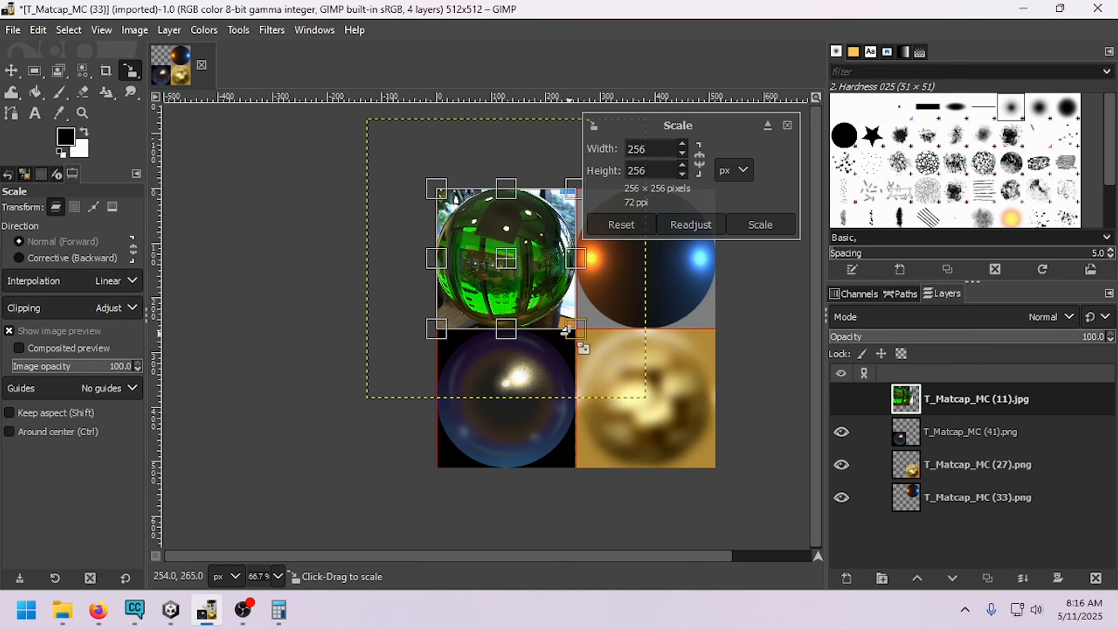
pyautogui.click(754, 224)
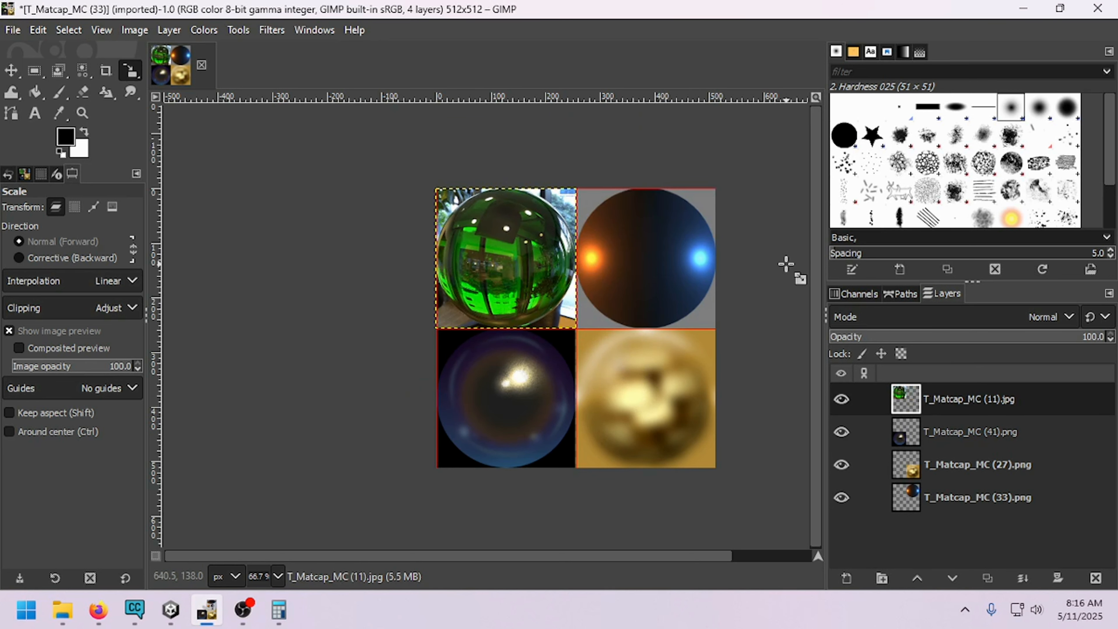
# Step: Export the combined sheet as T_Matcap_MC (at).png in the Poiyomi Matcaps folder
pyautogui.click(16, 29)
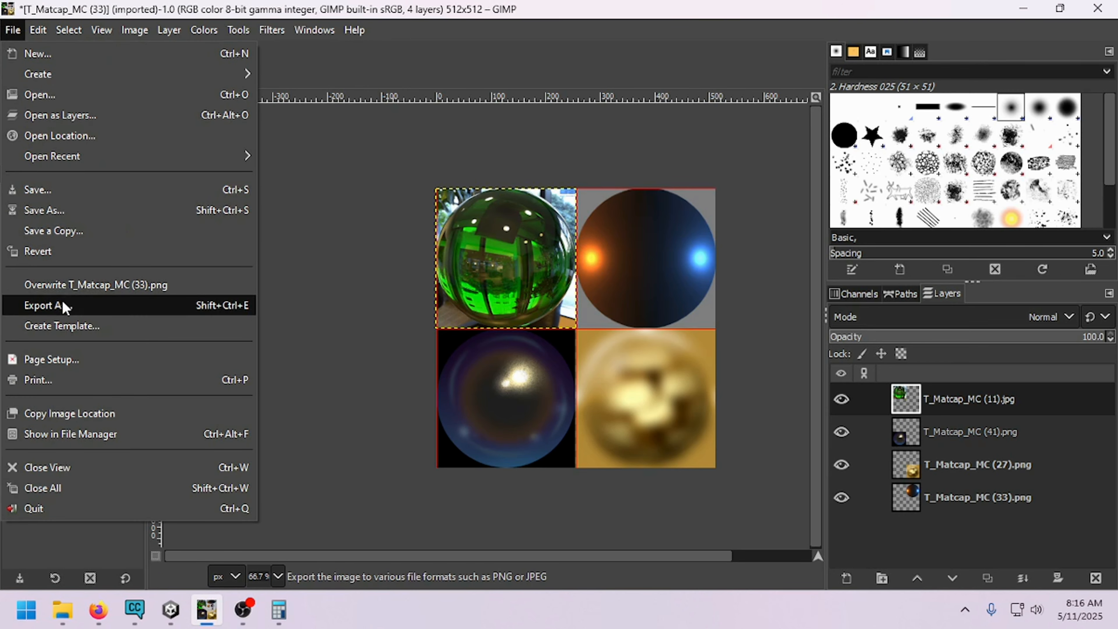
pyautogui.click(65, 306)
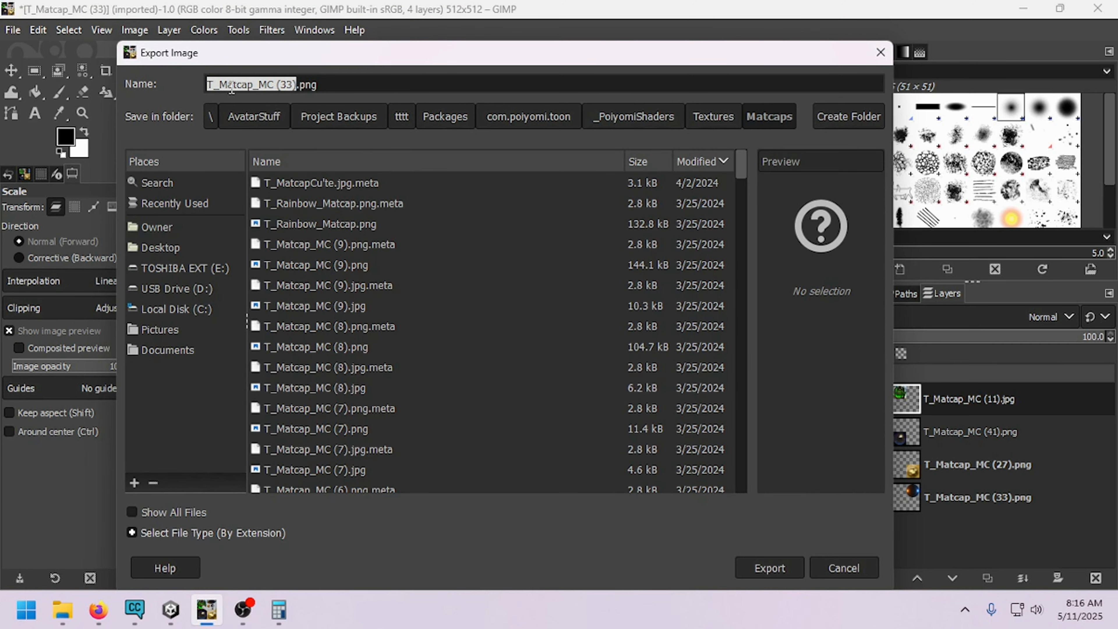
pyautogui.click(292, 84)
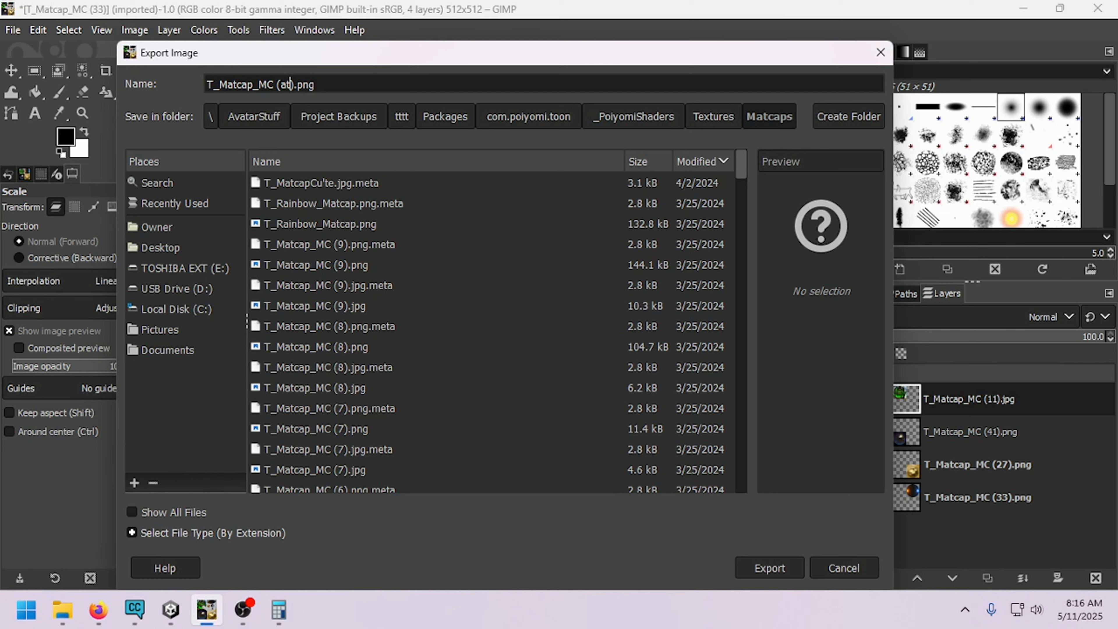
pyautogui.click(763, 556)
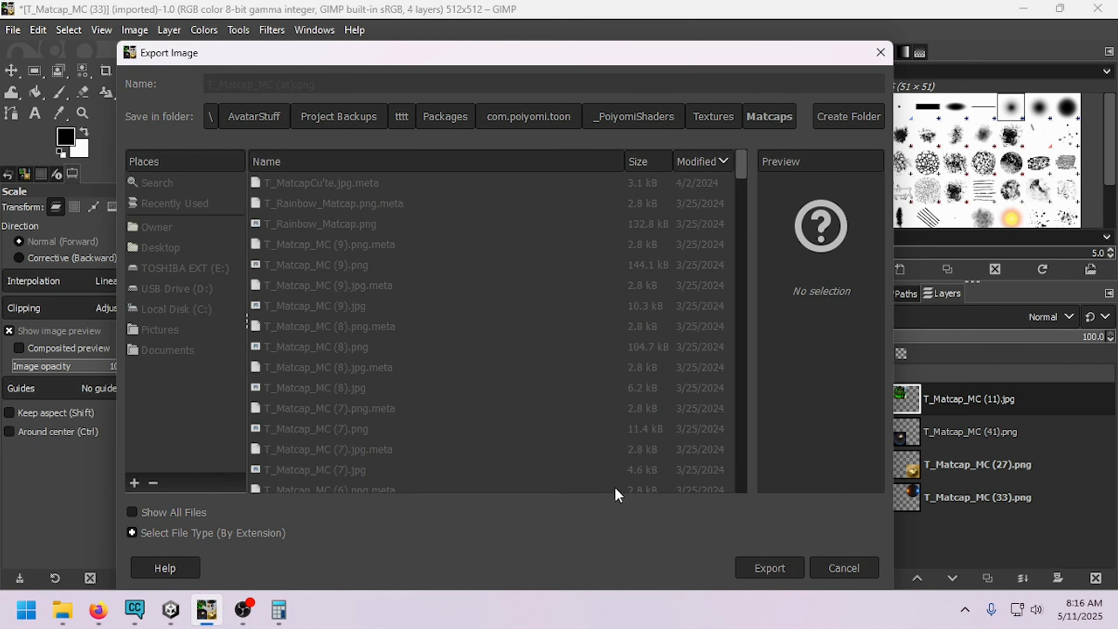
pyautogui.click(565, 581)
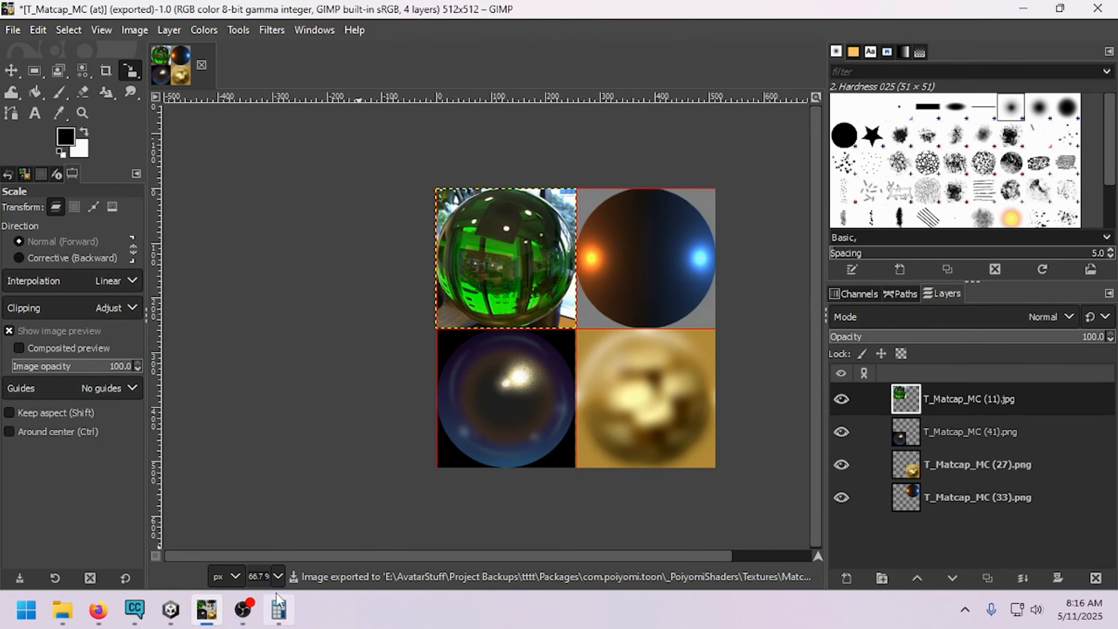
# Step: Switch to Unity and assign the combined matcap sheet as the Matcap 0 texture of the robot's Body material
pyautogui.click(171, 610)
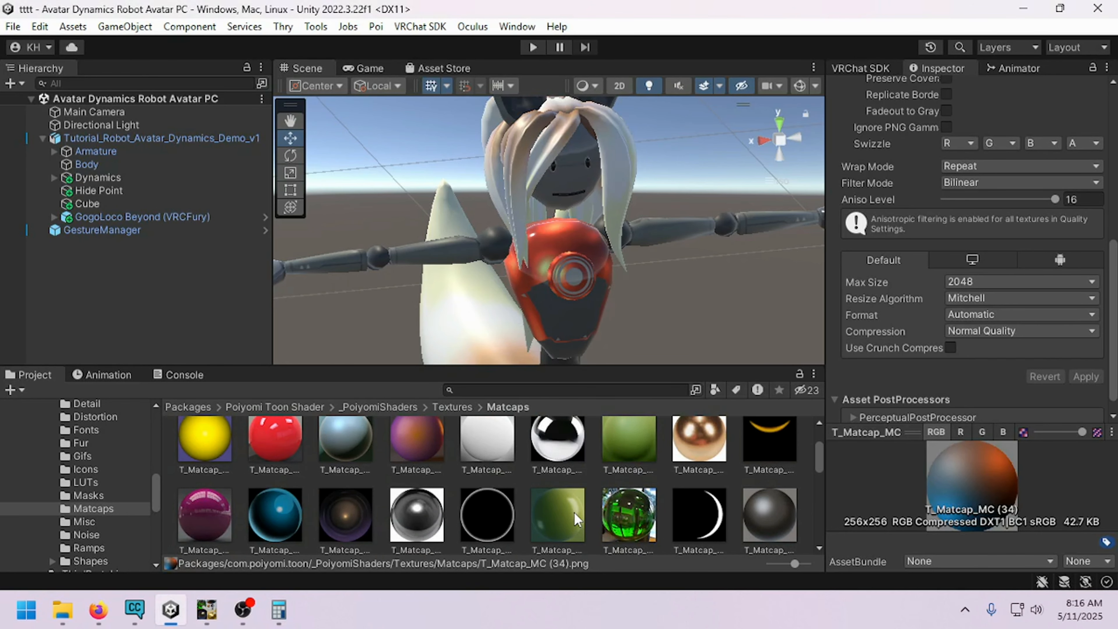
pyautogui.scroll(-5, 577, 520)
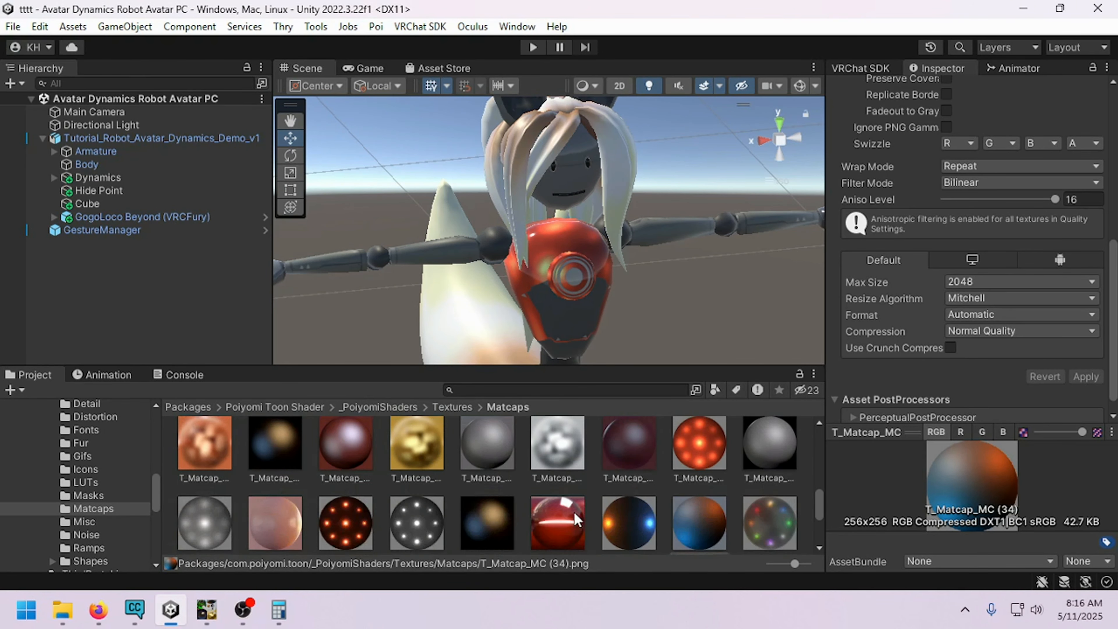
pyautogui.click(542, 279)
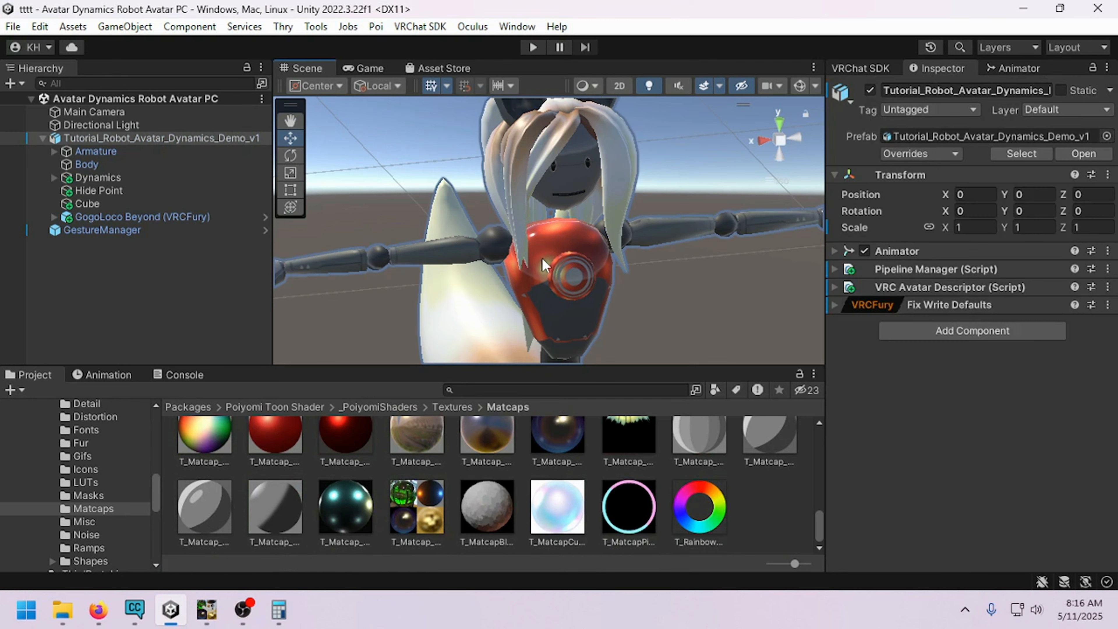
pyautogui.click(558, 251)
pyautogui.scroll(-4, 940, 385)
pyautogui.scroll(-10, 940, 386)
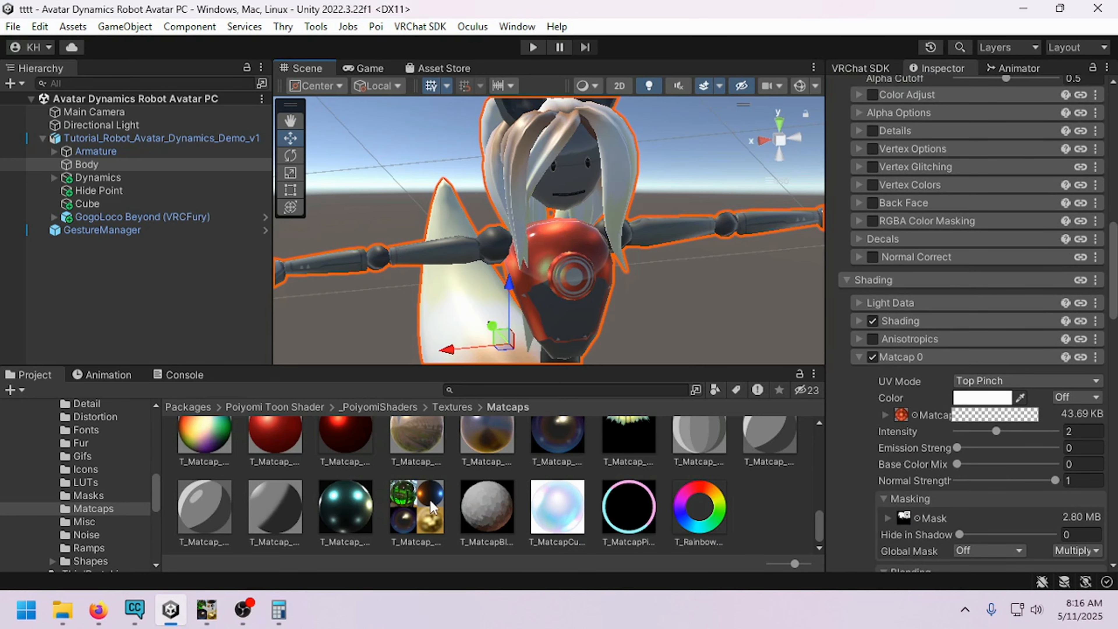
pyautogui.moveTo(434, 507); pyautogui.dragTo(901, 416)
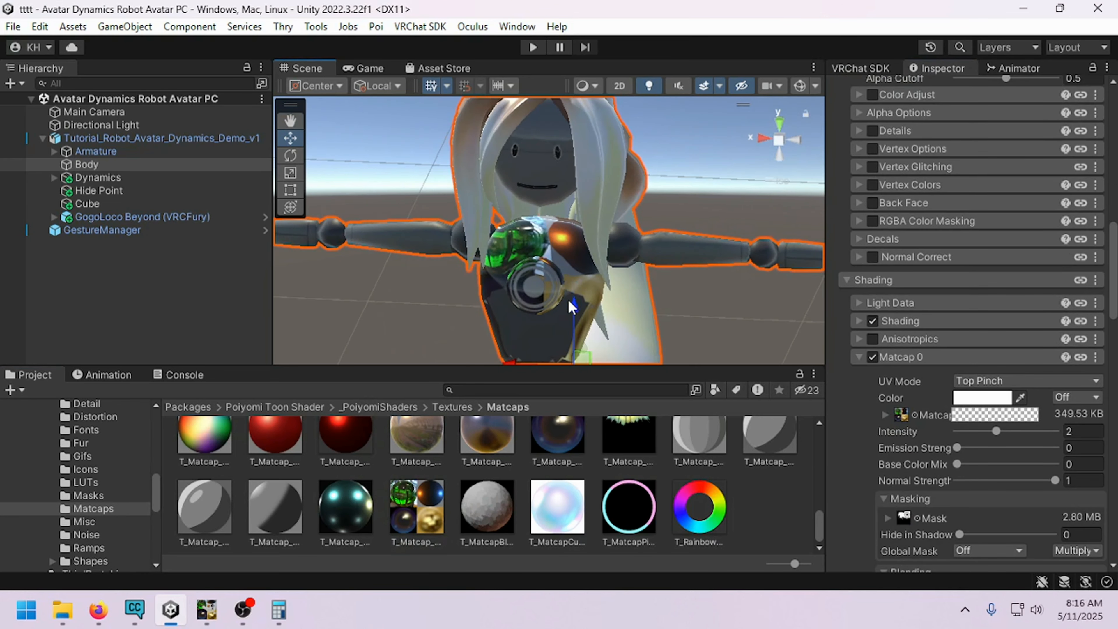
# Step: Set the Matcap 0 texture's tiling to 0.5 in both X and Y, with the Inspector widened
pyautogui.click(885, 415)
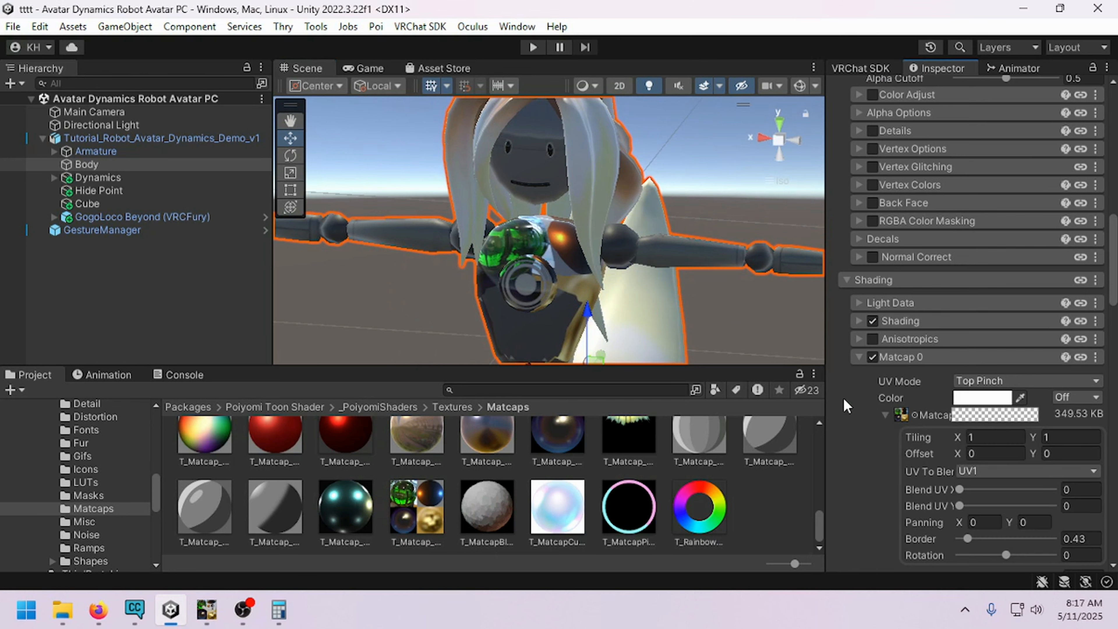
pyautogui.moveTo(826, 370); pyautogui.dragTo(676, 372)
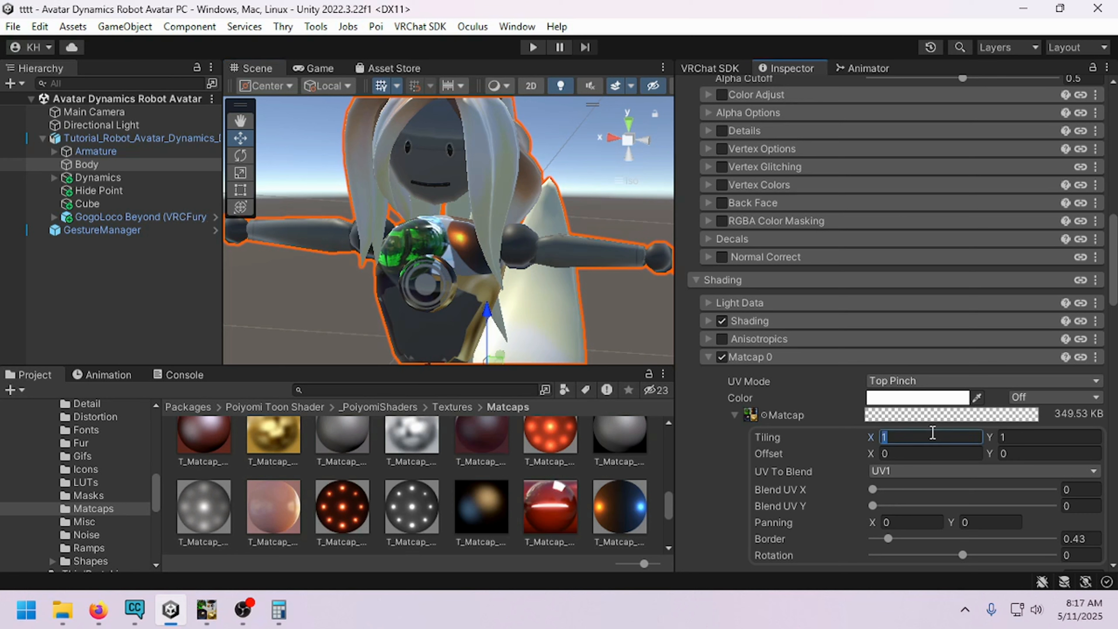
pyautogui.write('0.5')
pyautogui.click(1051, 437)
pyautogui.write('.5')
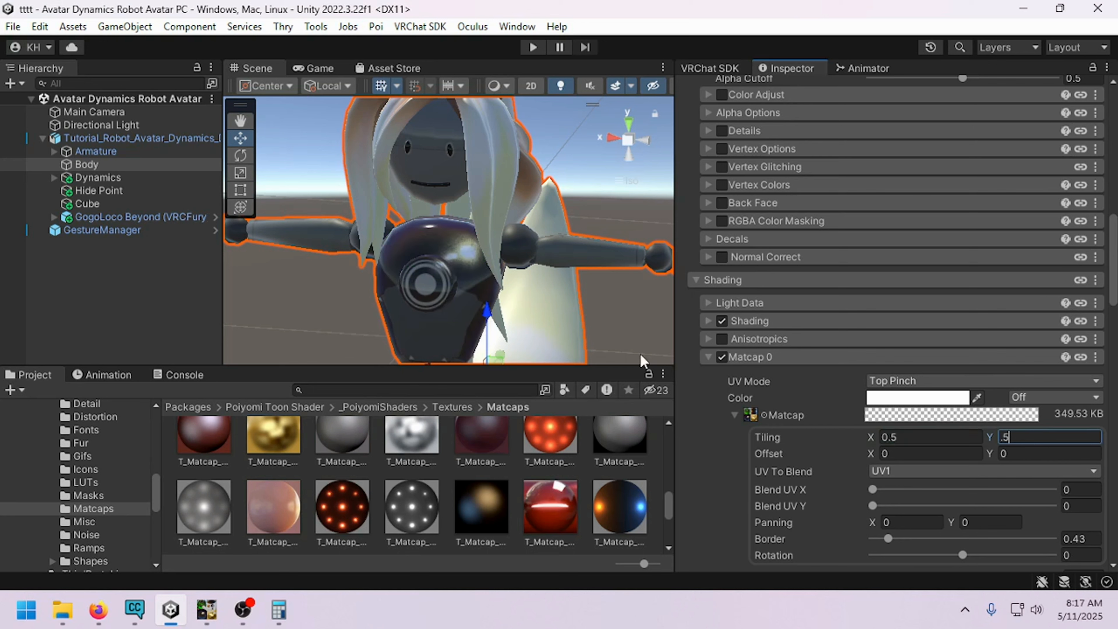
pyautogui.moveTo(479, 315); pyautogui.dragTo(644, 317, button='right')
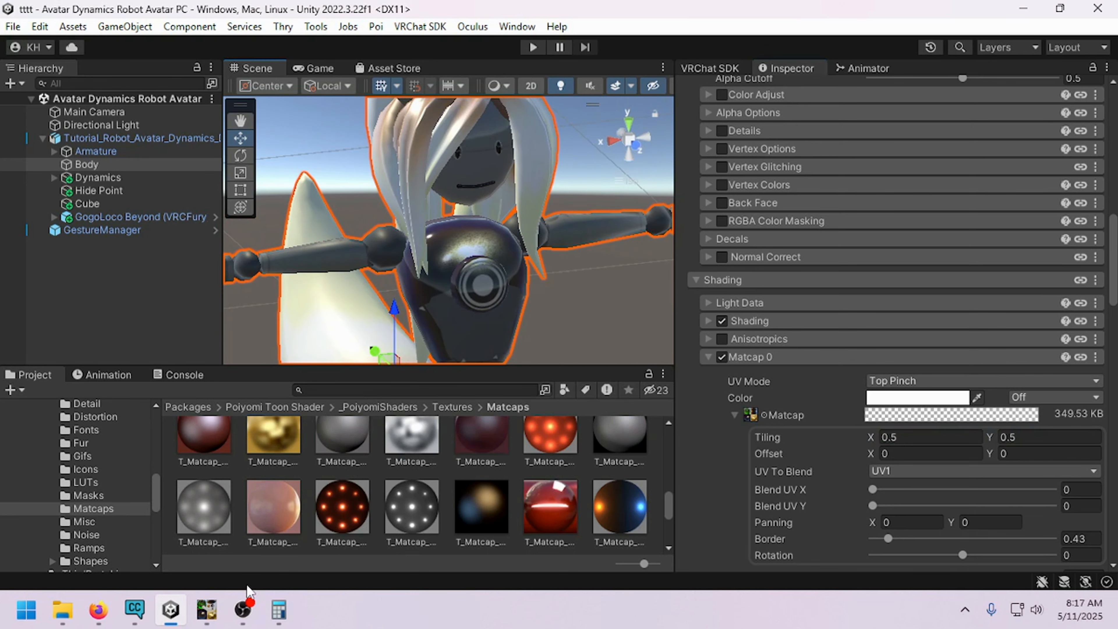
# Step: Switch to GIMP and examine how the four matcaps are arranged on the texture sheet
pyautogui.click(206, 610)
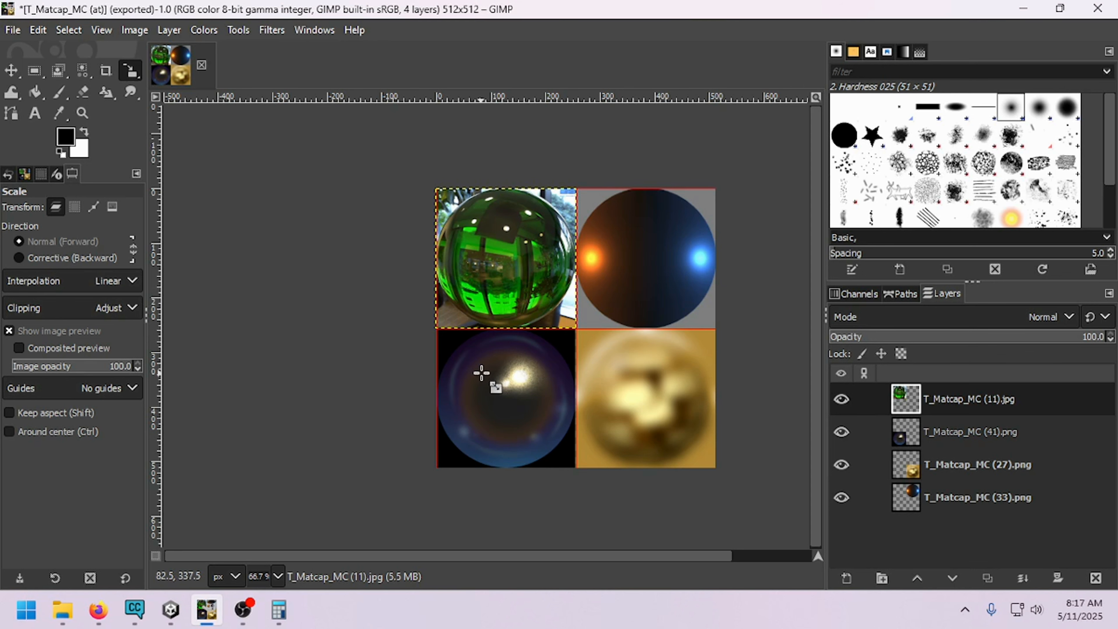
pyautogui.keyDown('ctrl'); pyautogui.scroll(-2, 492, 375); pyautogui.keyUp('ctrl')
pyautogui.moveTo(563, 373); pyautogui.dragTo(519, 296, button='middle')
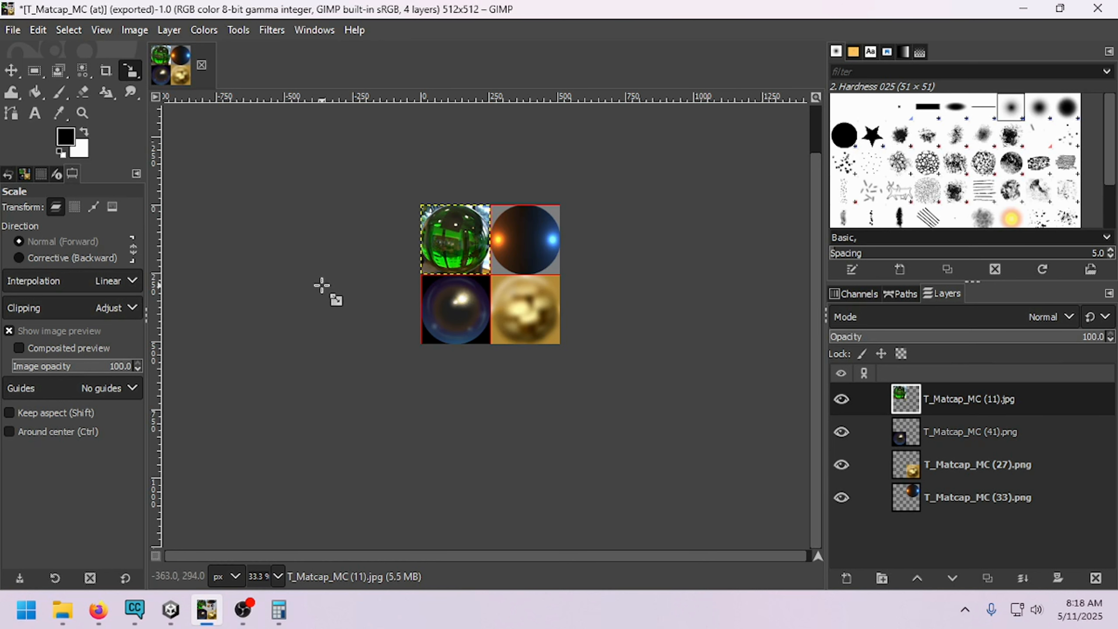
pyautogui.click(247, 618)
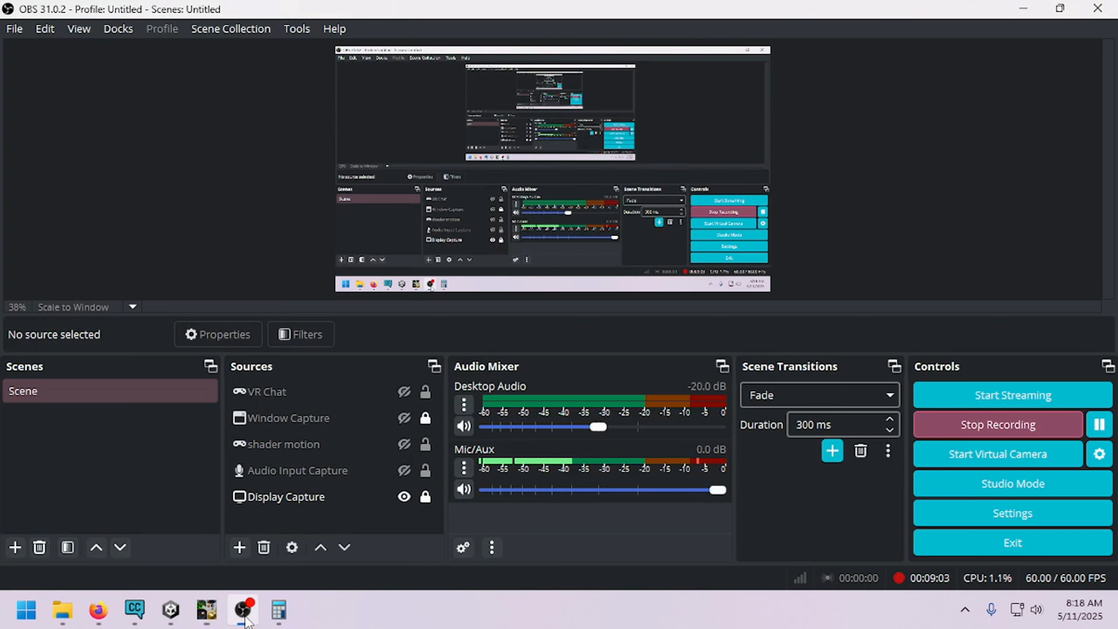
pyautogui.click(245, 609)
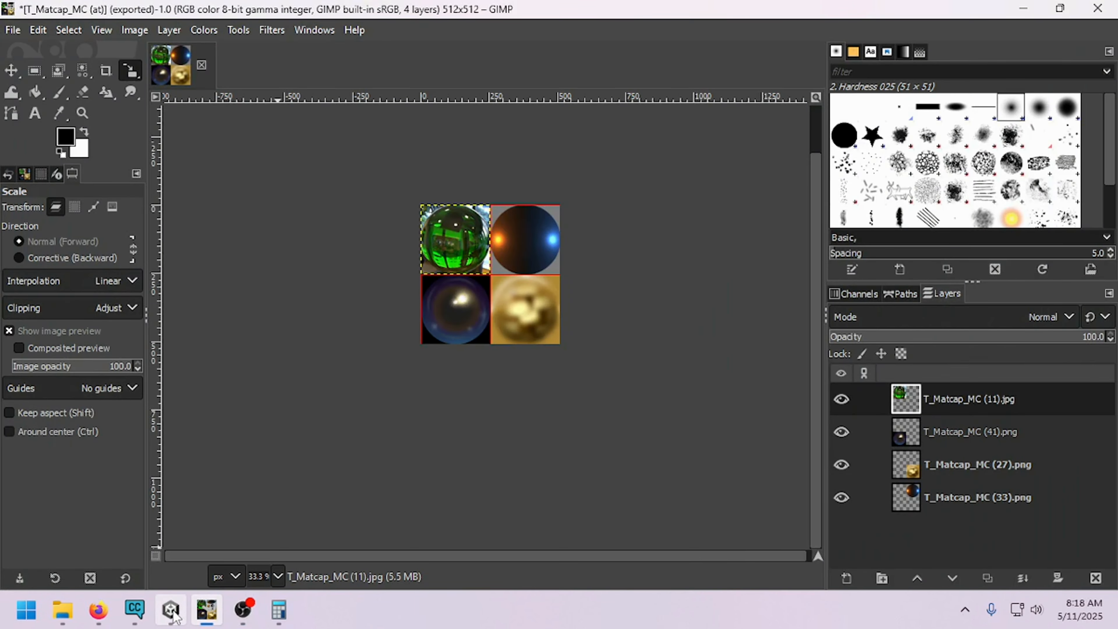
# Step: Back in Unity, set the Matcap 0 texture's X offset to 0.5
pyautogui.click(206, 610)
pyautogui.moveTo(534, 300); pyautogui.dragTo(484, 255, button='right')
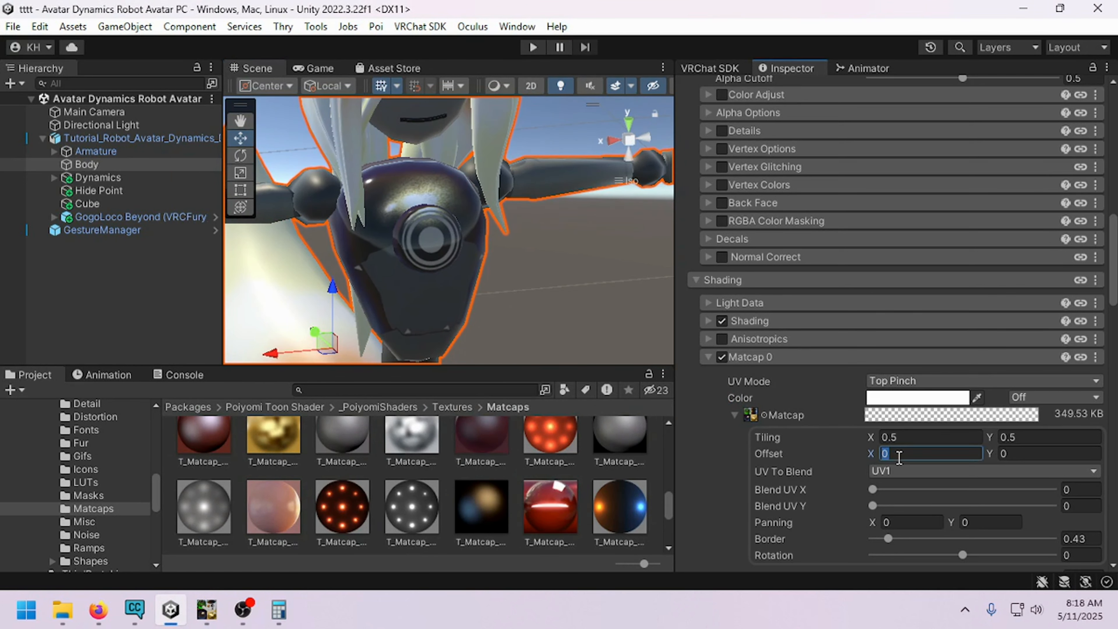
pyautogui.write('.5')
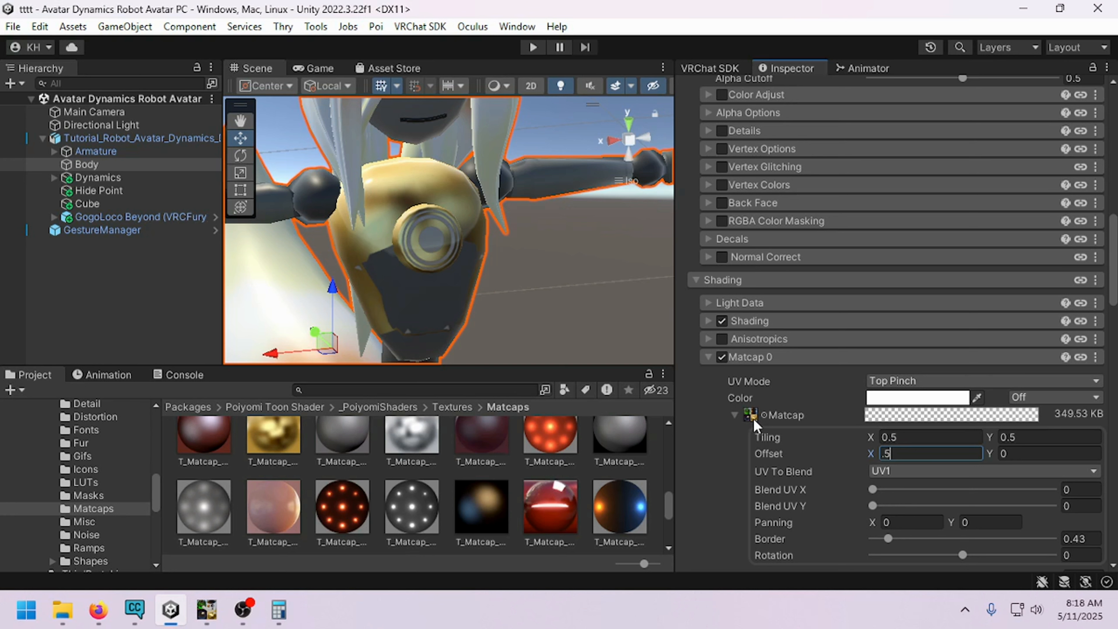
pyautogui.press('Return')
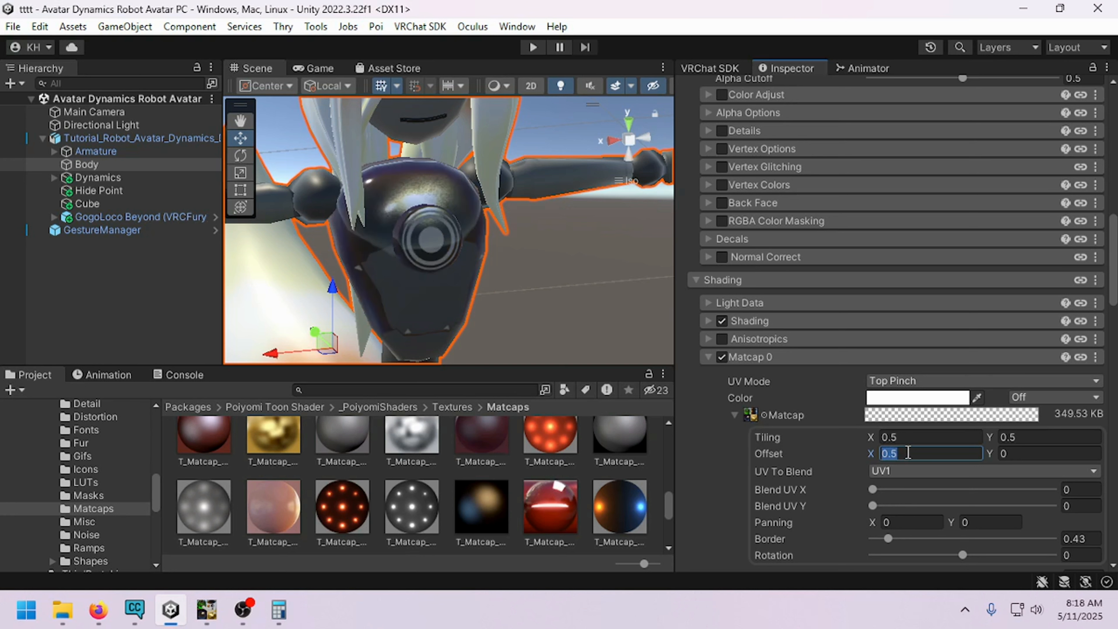
# Step: Set the Matcap 0 texture's offset to 0.5 in both X and Y
pyautogui.click(1026, 453)
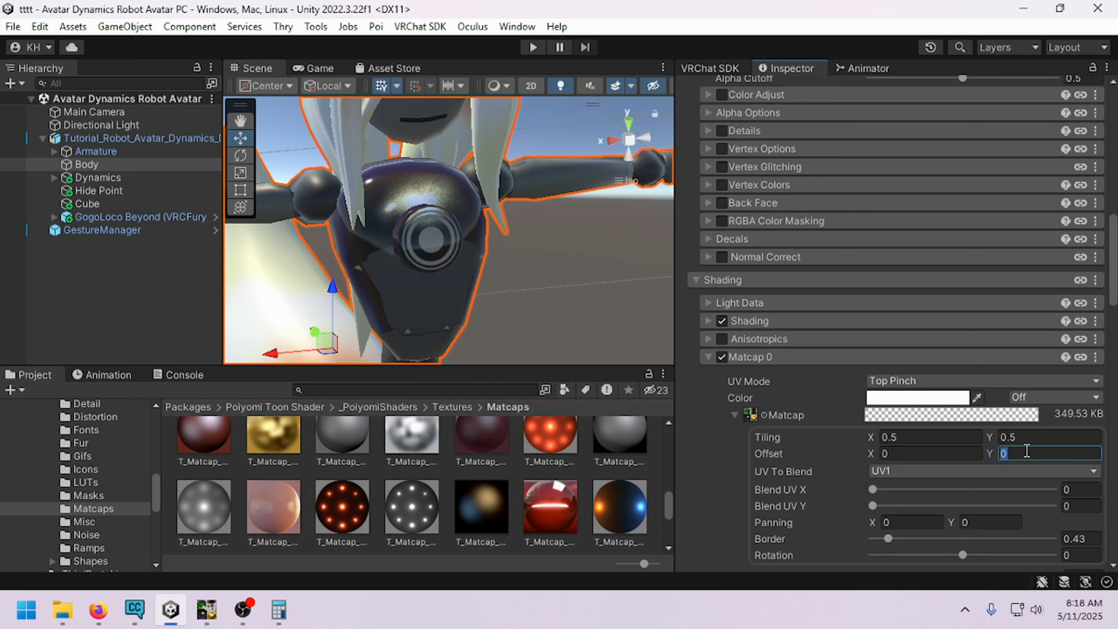
pyautogui.write('.5')
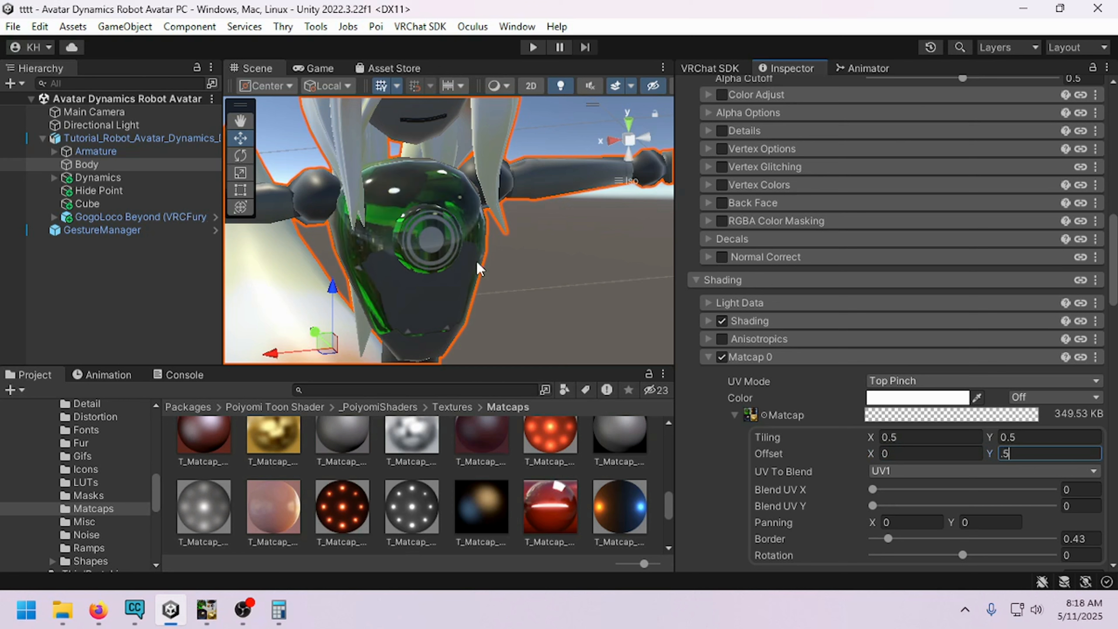
pyautogui.click(906, 454)
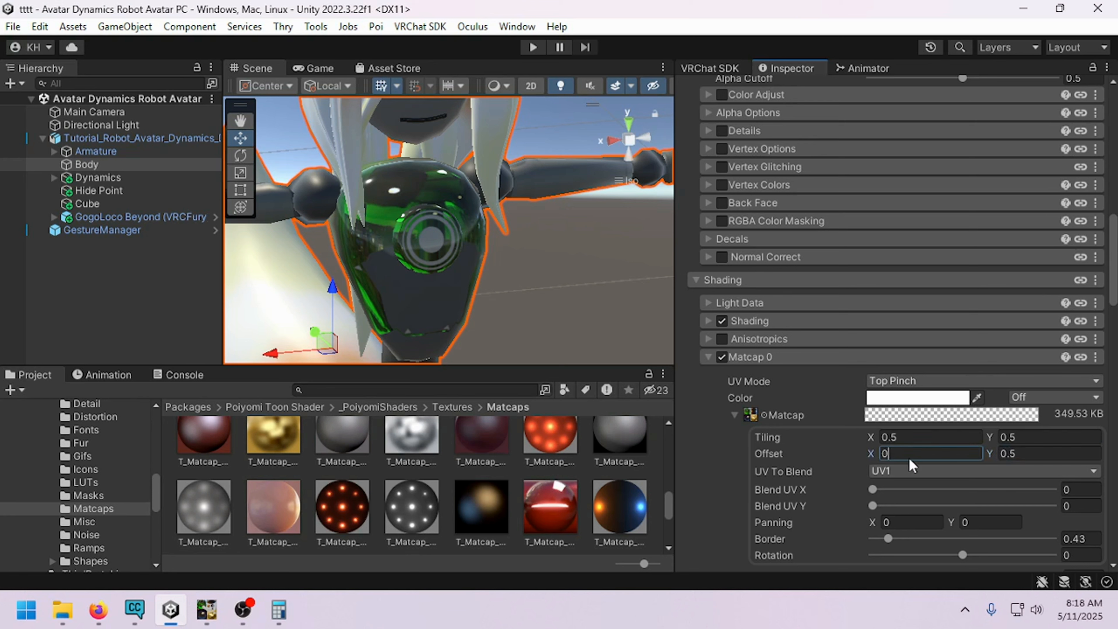
pyautogui.write('.5')
pyautogui.moveTo(493, 260); pyautogui.dragTo(536, 263, button='right')
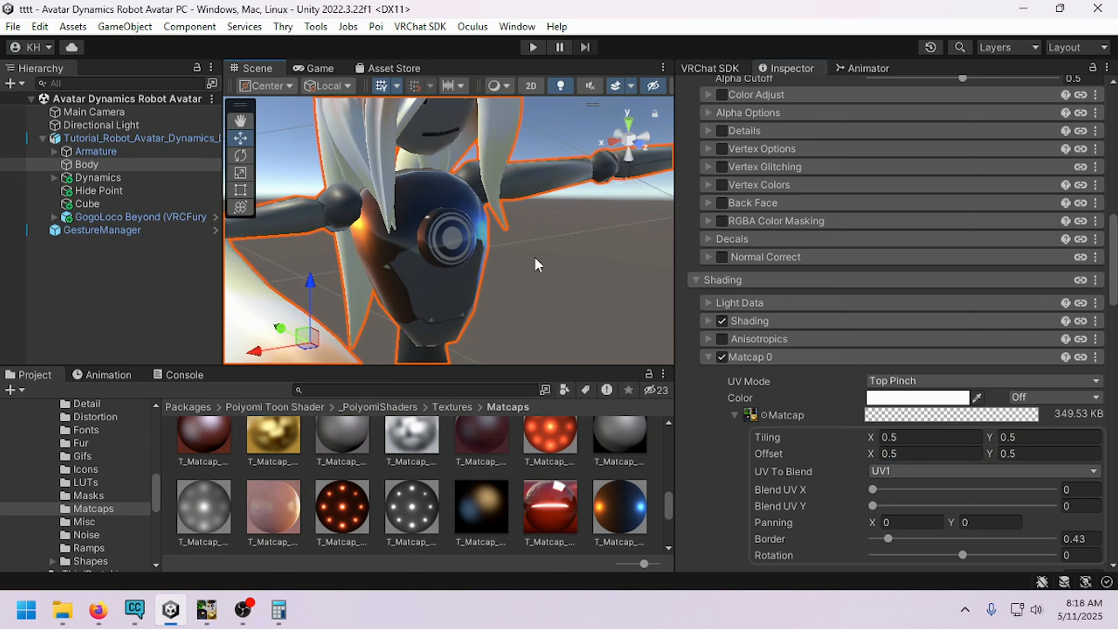
# Step: Mark the Matcap 0 texture's tiling and offset as animated with the Renamed (when locked) option
pyautogui.rightClick(765, 450)
pyautogui.click(809, 291)
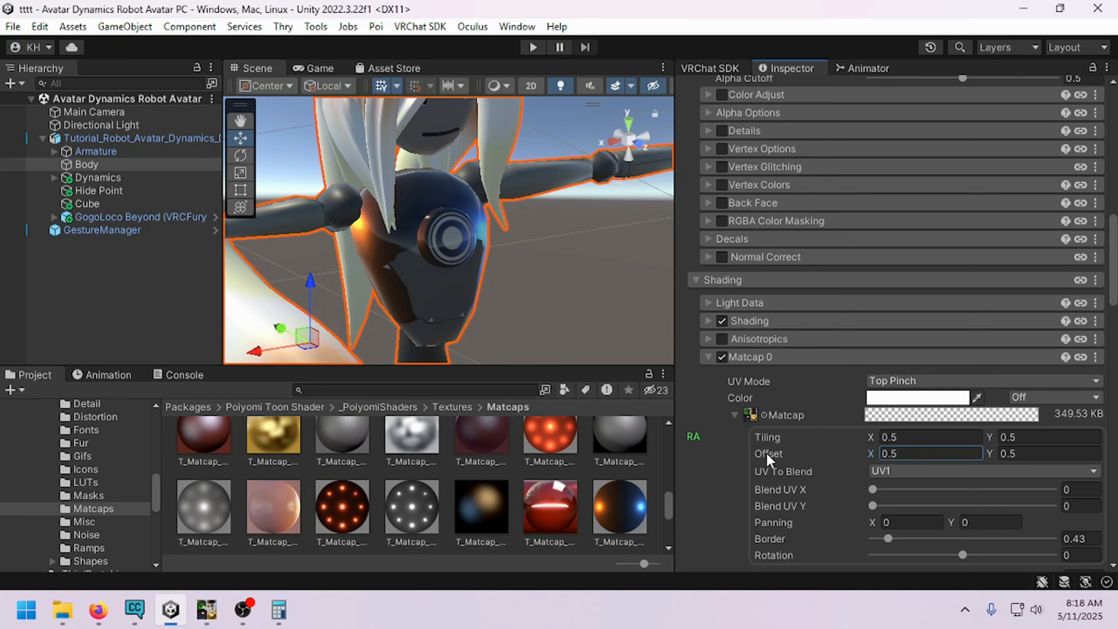
pyautogui.rightClick(758, 455)
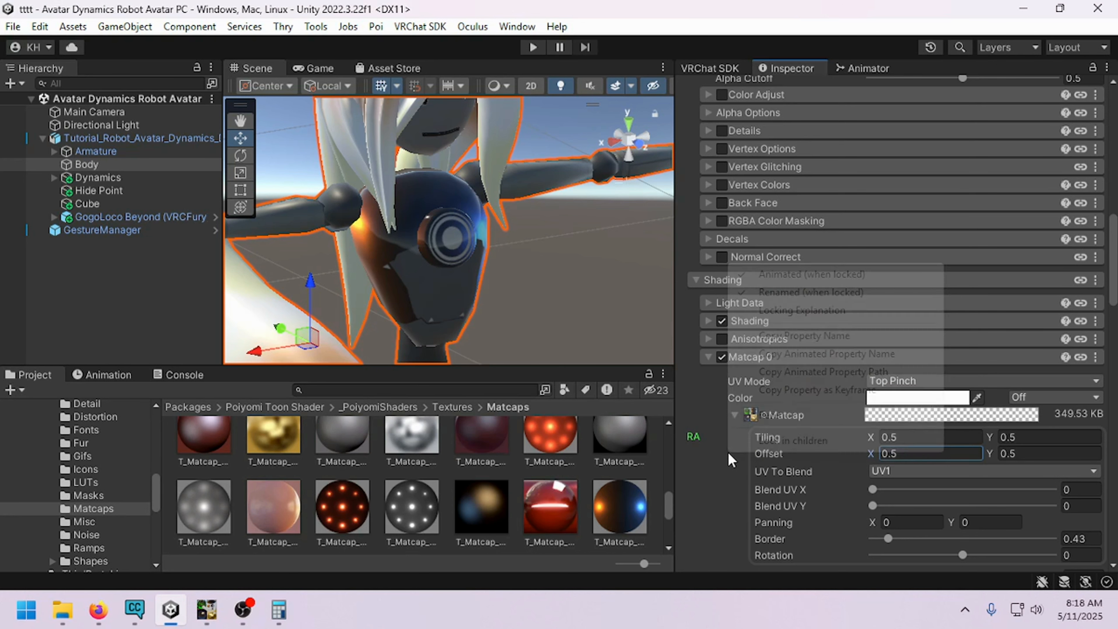
pyautogui.click(703, 393)
# Step: Collapse the Matcap 0 texture settings and lock in the optimized shader of the Base material
pyautogui.click(734, 415)
pyautogui.scroll(15, 807, 410)
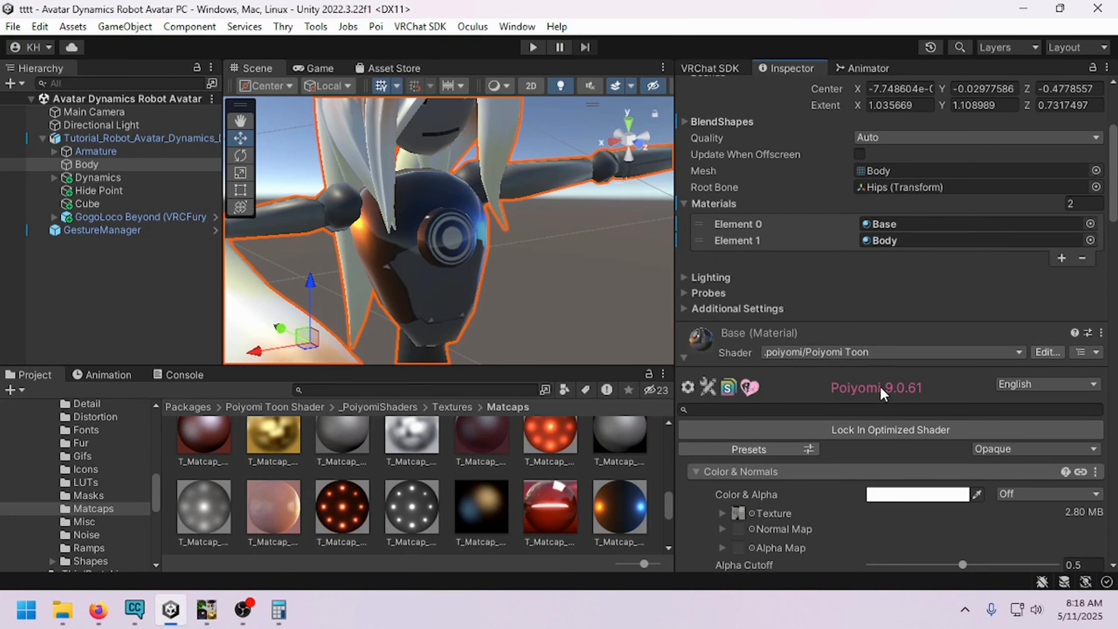
pyautogui.click(874, 428)
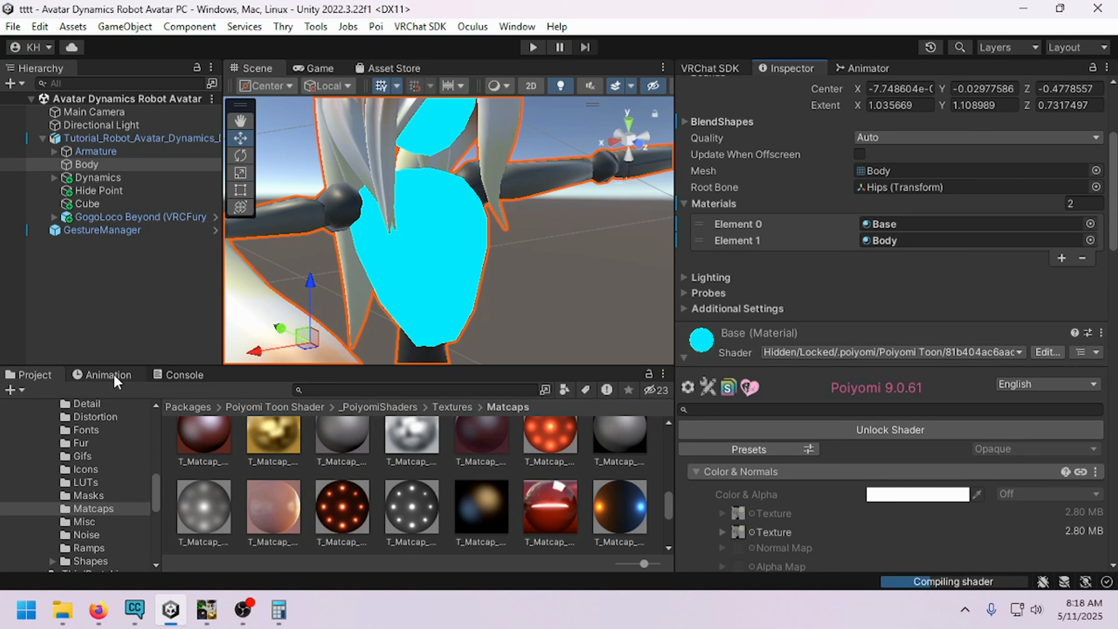
# Step: Record a keyframe in the mat cap 1 clip with the Matcap 0 texture's X and Y offset set to 0
pyautogui.click(114, 375)
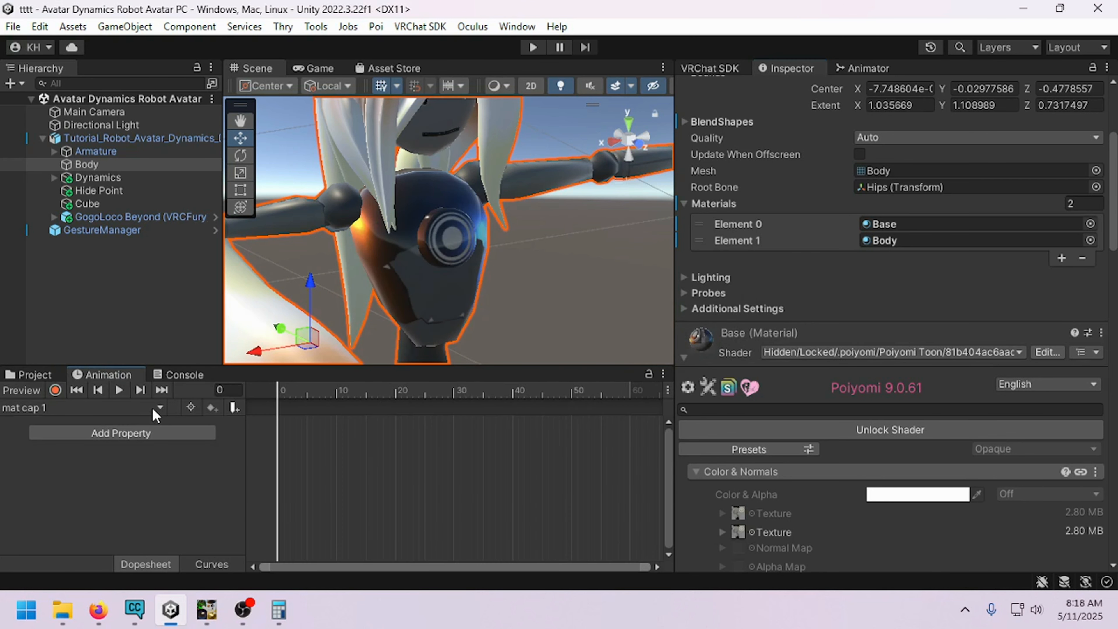
pyautogui.click(57, 392)
pyautogui.scroll(-10, 770, 382)
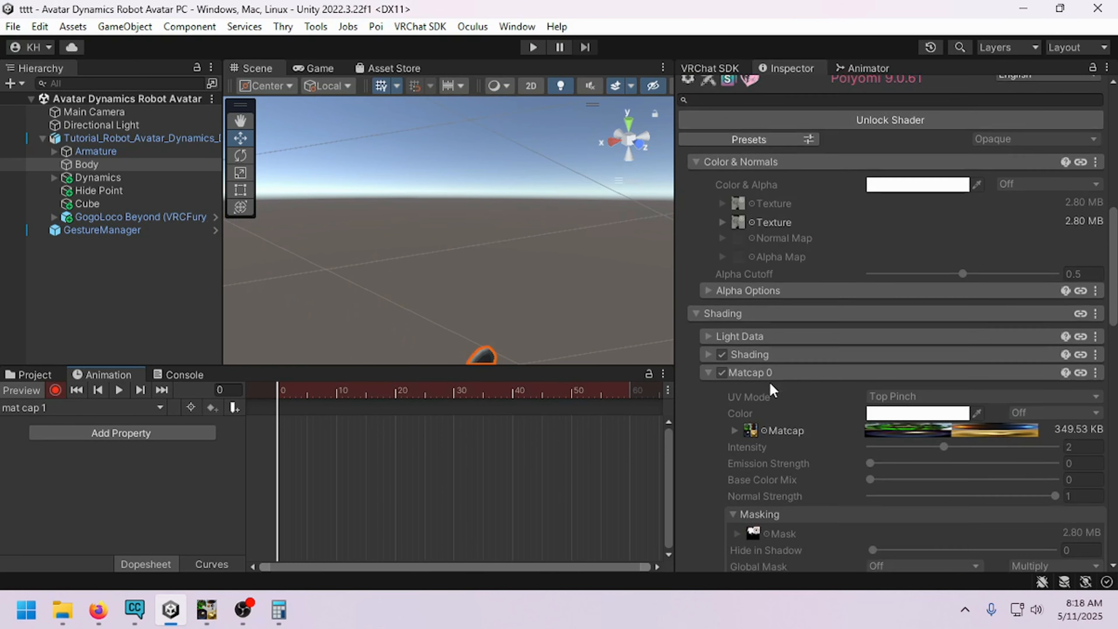
pyautogui.click(734, 341)
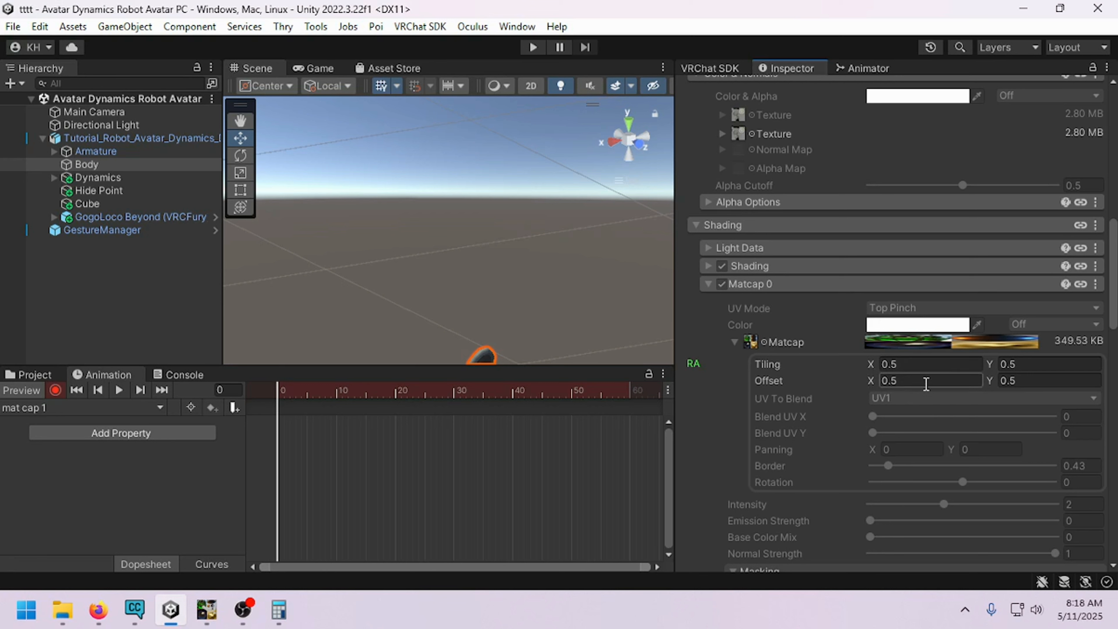
pyautogui.write('0')
pyautogui.click(1005, 381)
pyautogui.write('0')
pyautogui.press('Return')
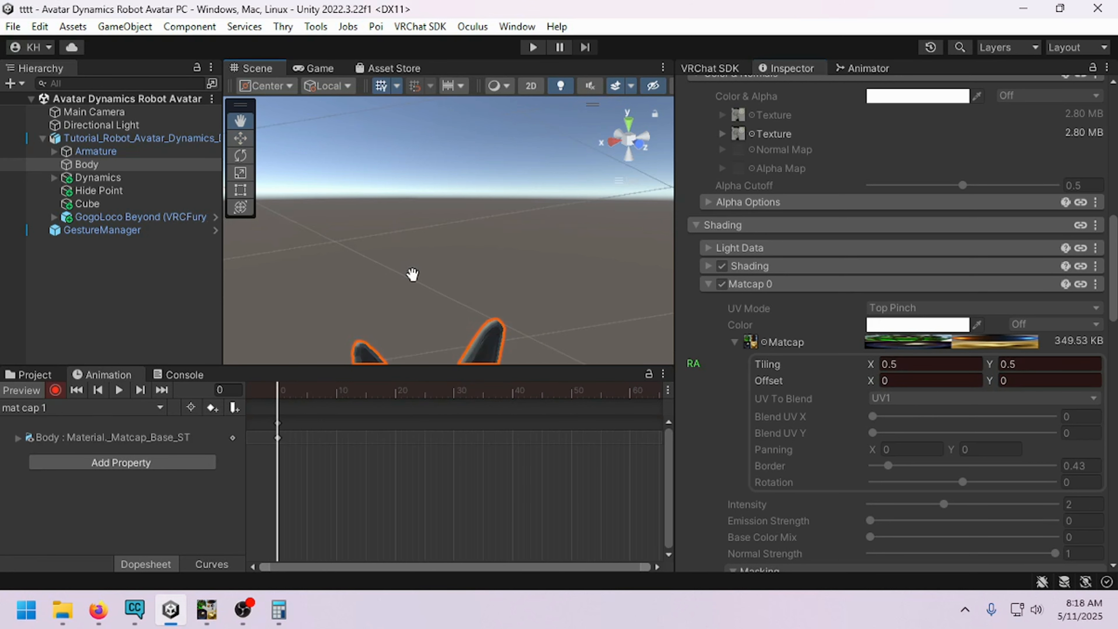
pyautogui.scroll(-4, 488, 287)
pyautogui.moveTo(489, 285); pyautogui.dragTo(498, 149, button='middle')
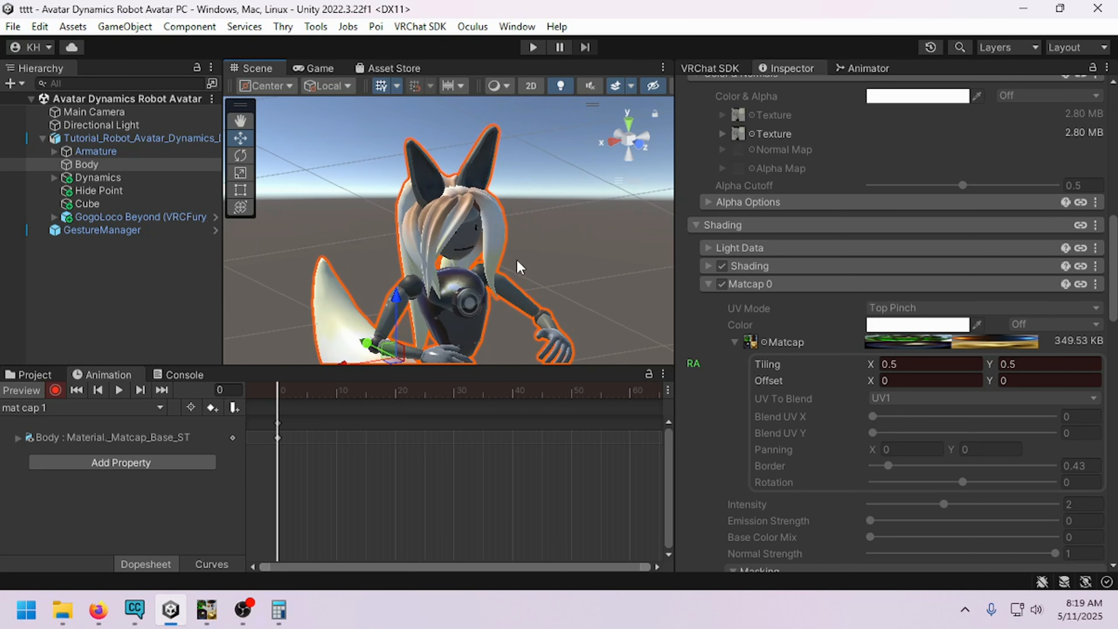
pyautogui.click(56, 390)
# Step: Create a new animation clip named matcap 2 in the Animations folder
pyautogui.click(47, 409)
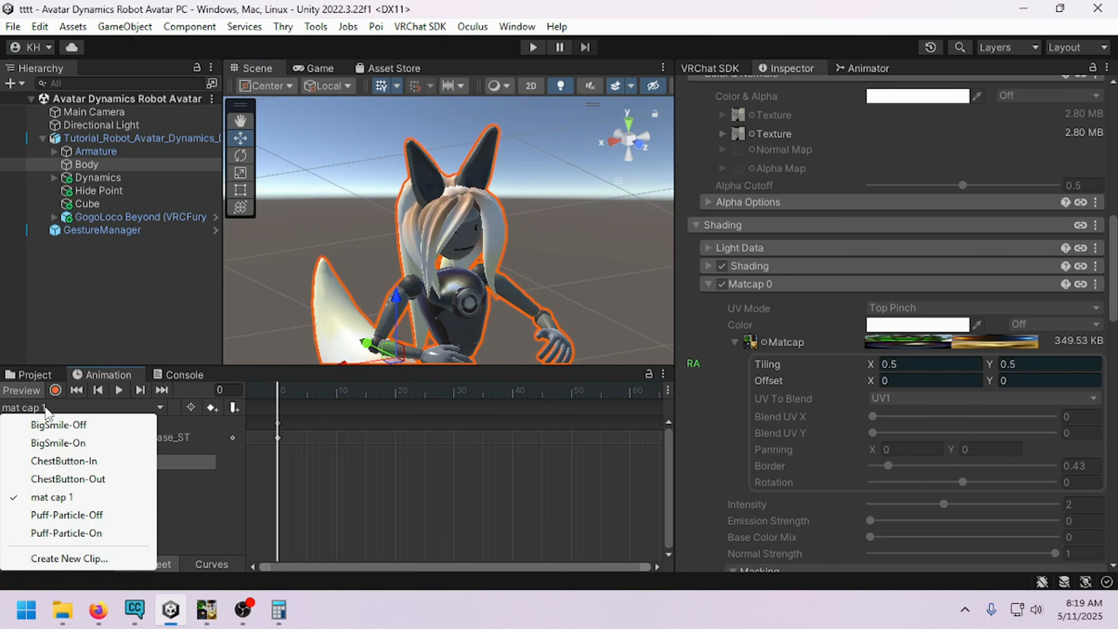
pyautogui.click(86, 559)
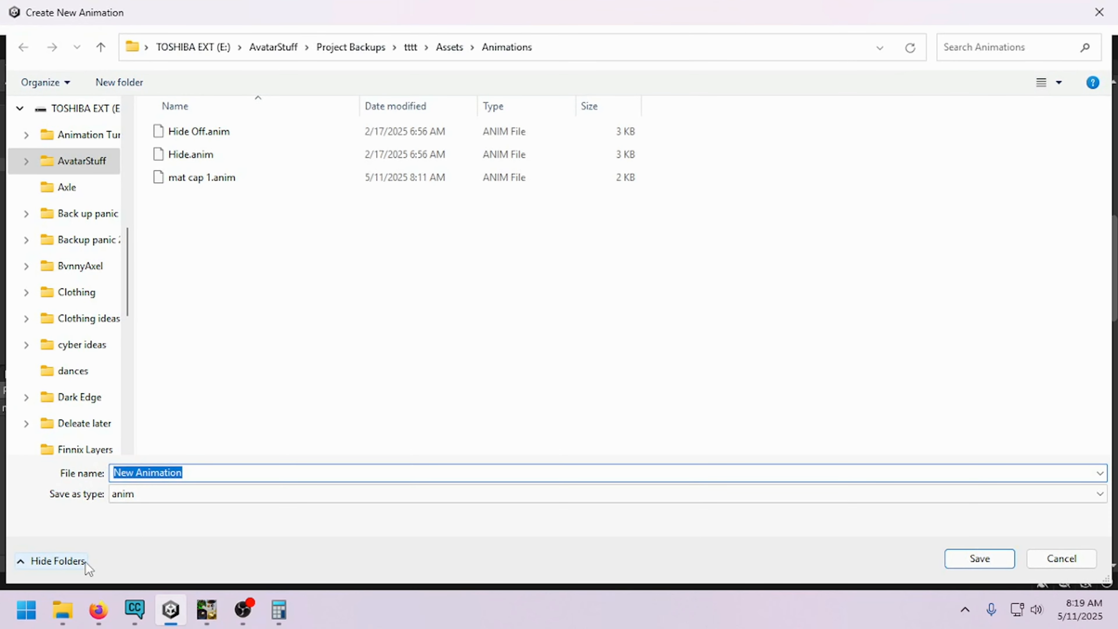
pyautogui.write('matcap 2')
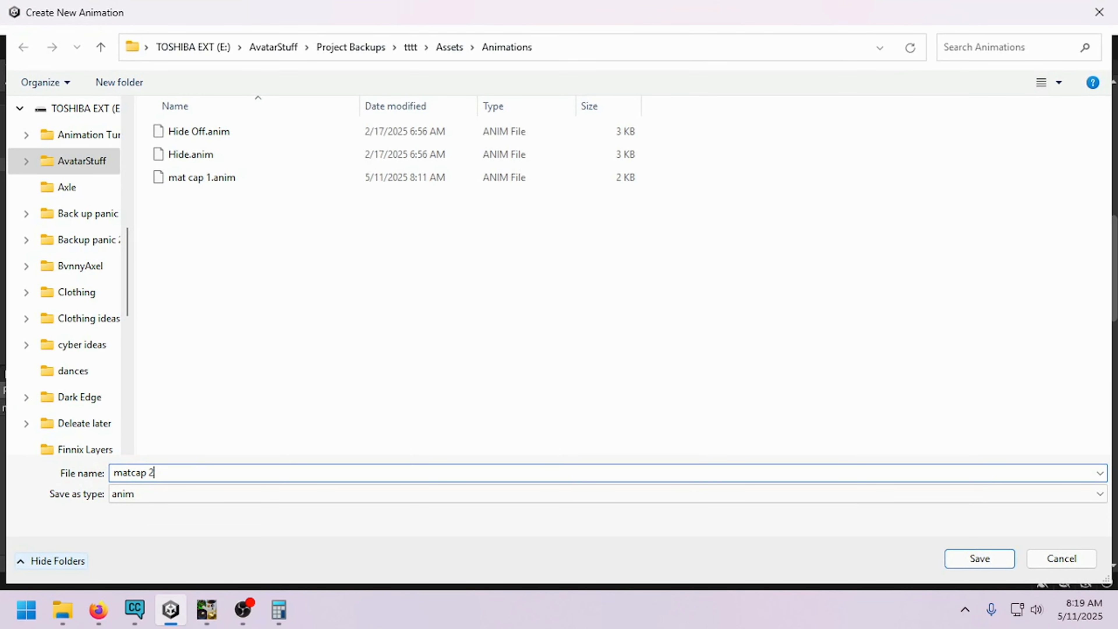
pyautogui.press('Return')
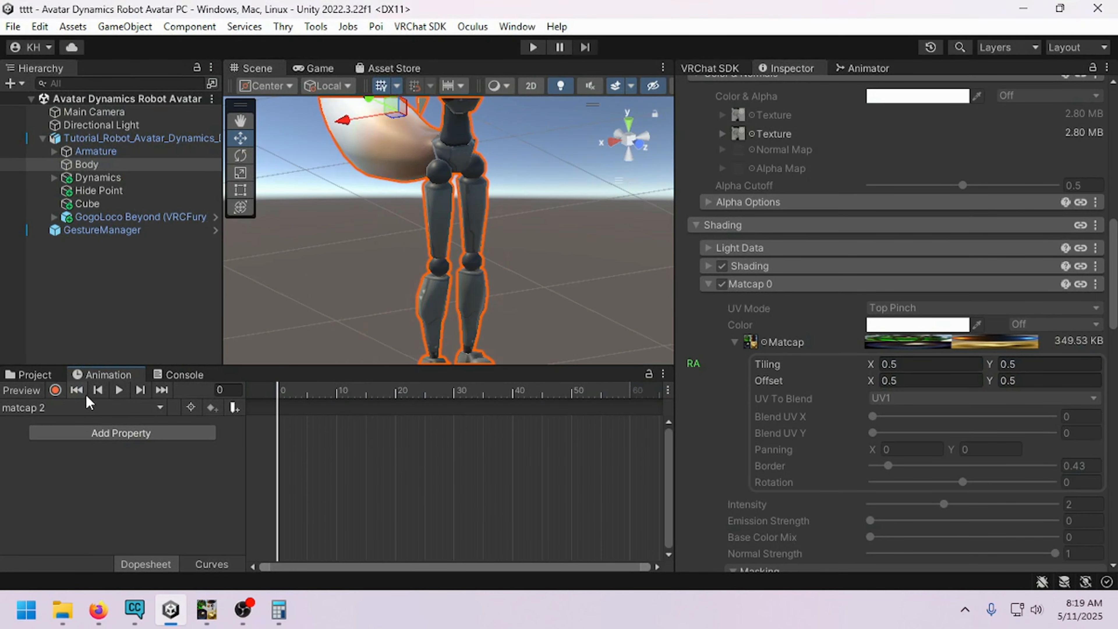
# Step: Record a keyframe in the matcap 2 clip with the Matcap 0 texture's X offset set to 0
pyautogui.click(55, 390)
pyautogui.click(924, 380)
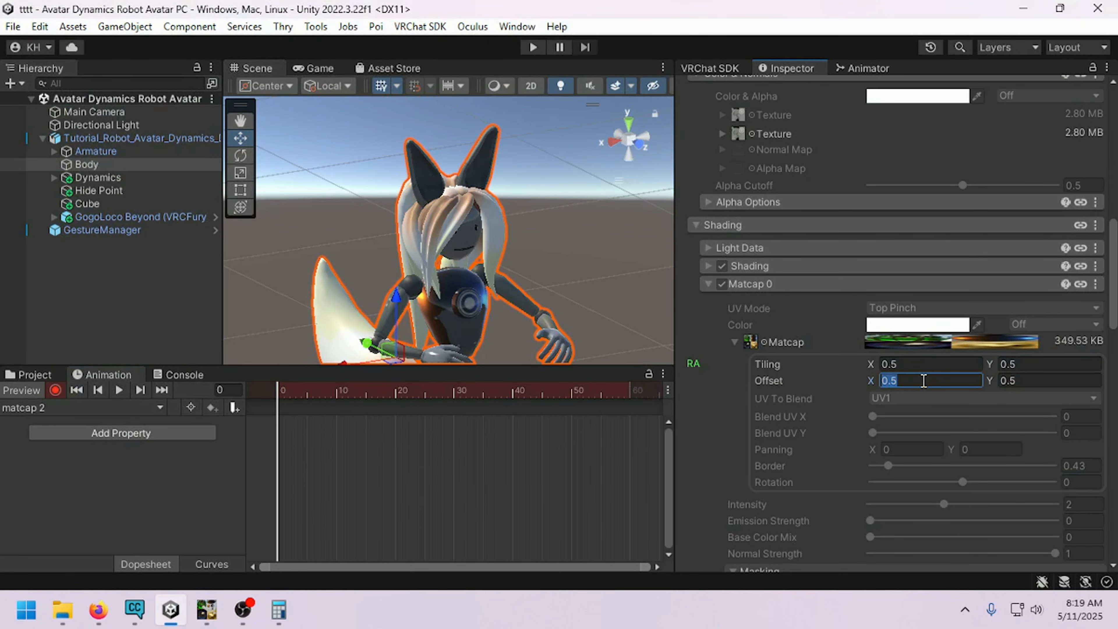
pyautogui.write('0')
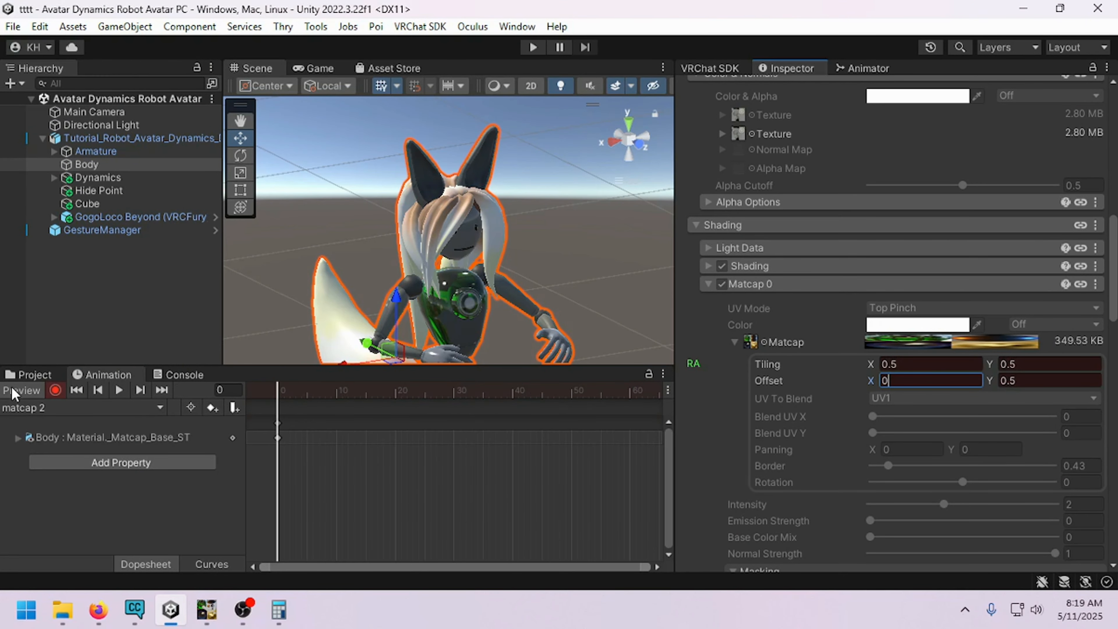
# Step: Create a new animation clip named mat cap 3 in the Animations folder
pyautogui.click(53, 407)
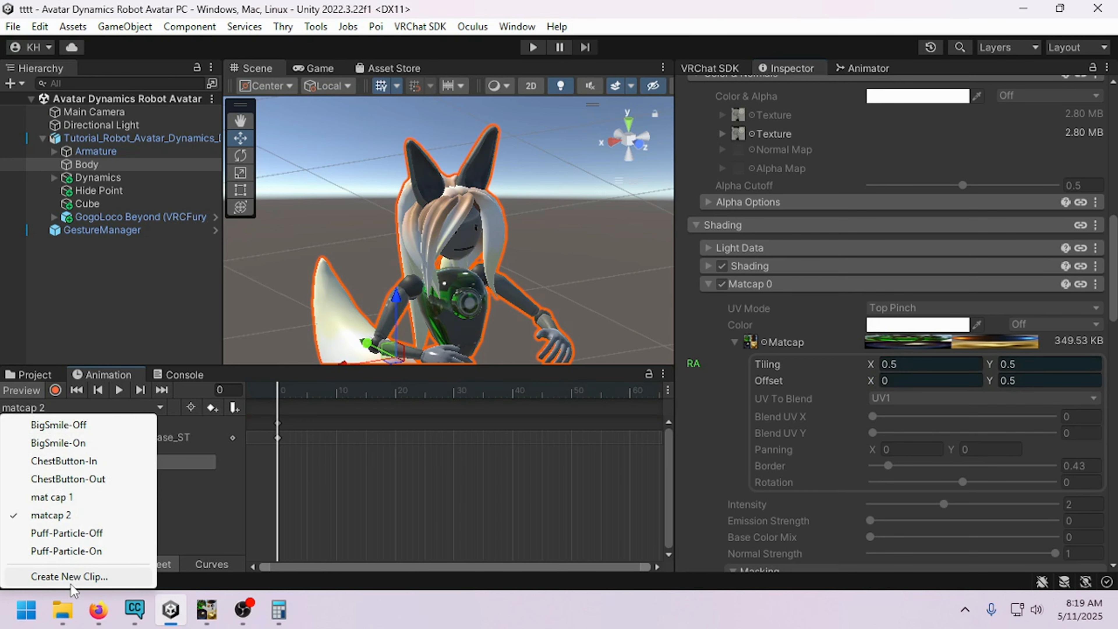
pyautogui.click(70, 578)
pyautogui.write('ma')
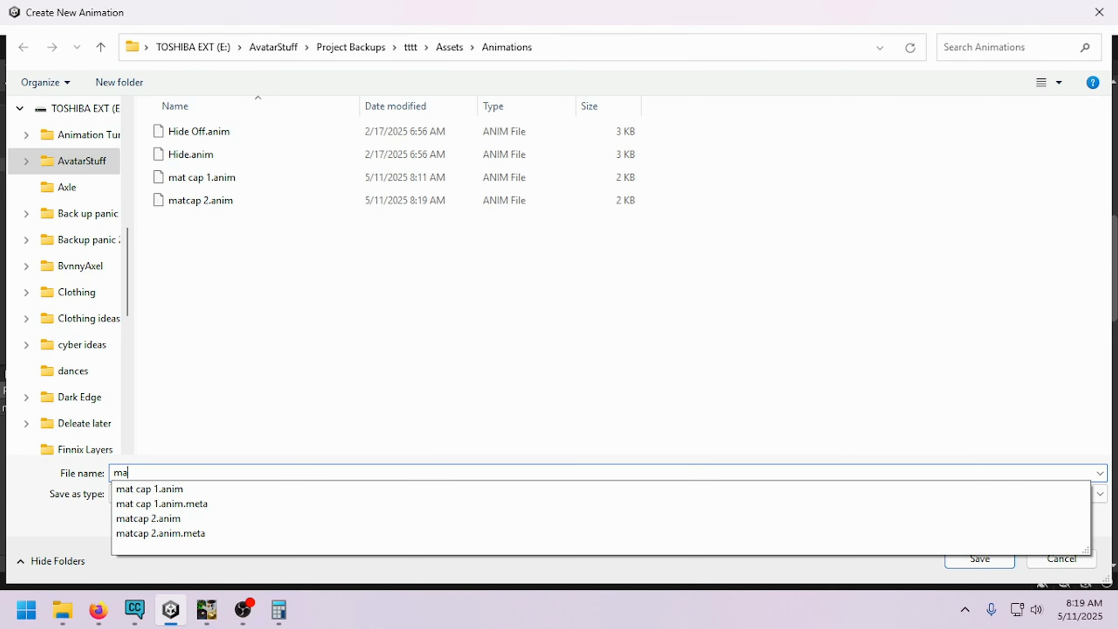
pyautogui.write('t cap ')
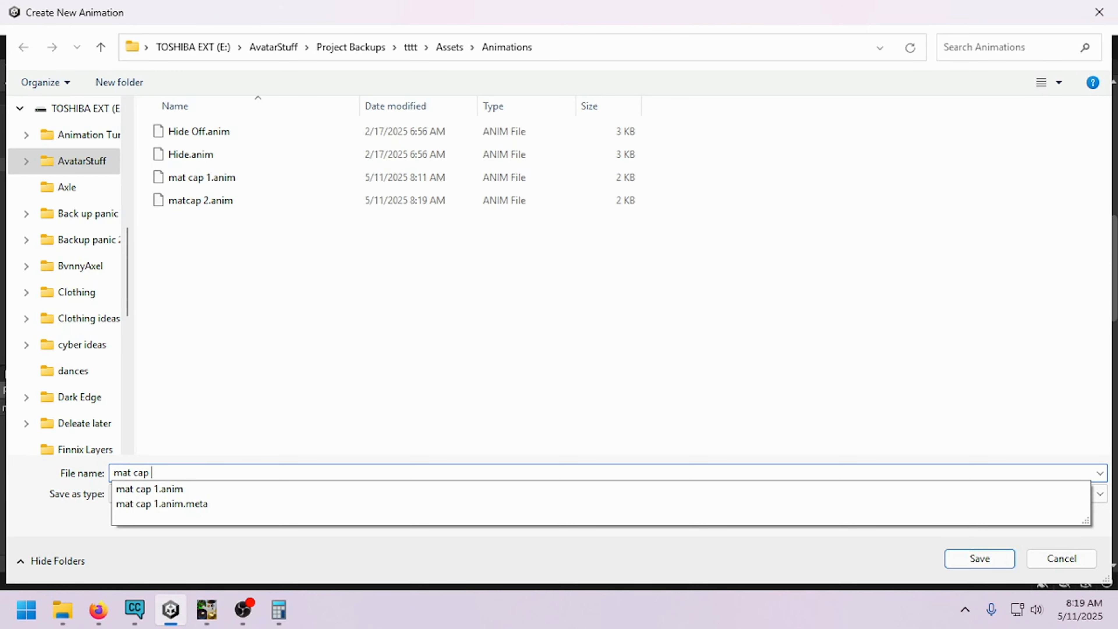
pyautogui.write('3')
pyautogui.click(969, 559)
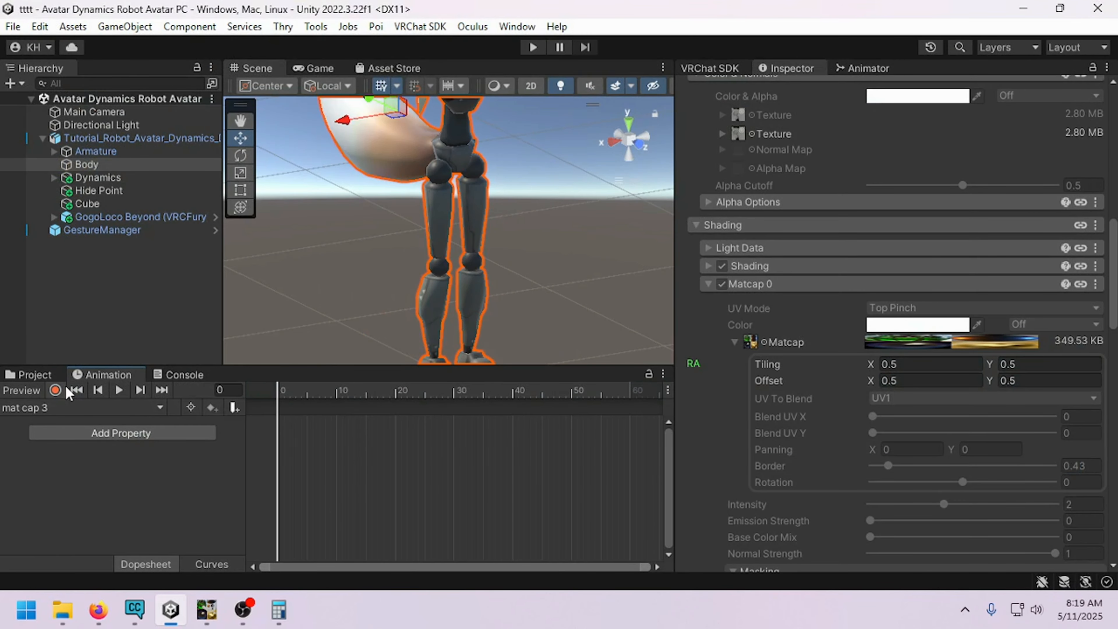
# Step: Record a keyframe in the mat cap 3 clip with the Matcap 0 texture's Y offset set to 0, ending the recording and preview
pyautogui.click(55, 390)
pyautogui.click(1034, 380)
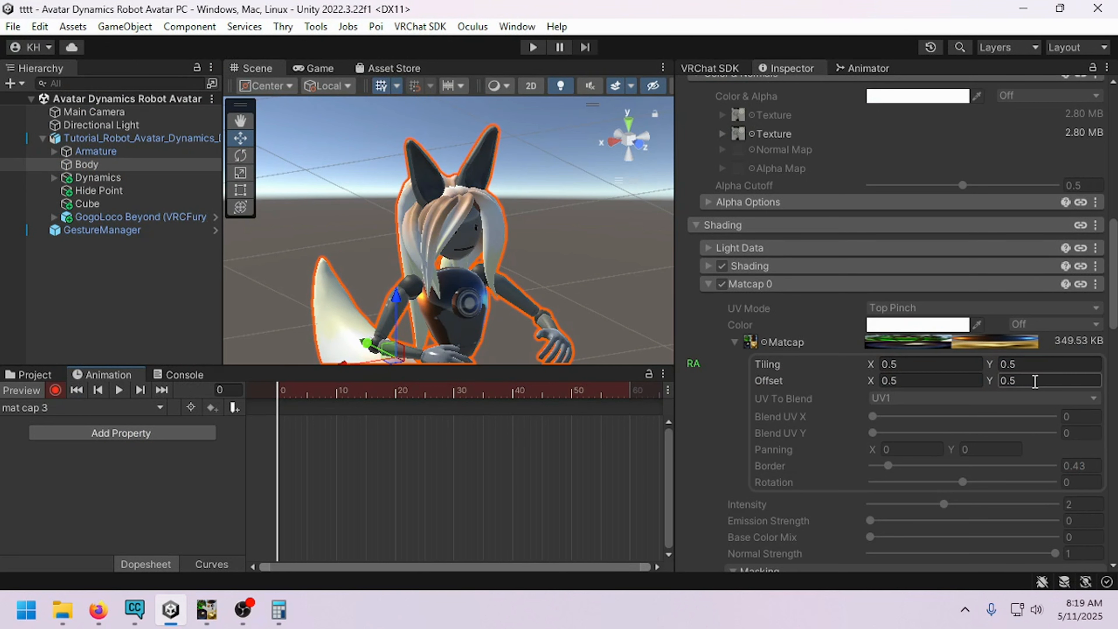
pyautogui.write('0')
pyautogui.click(55, 390)
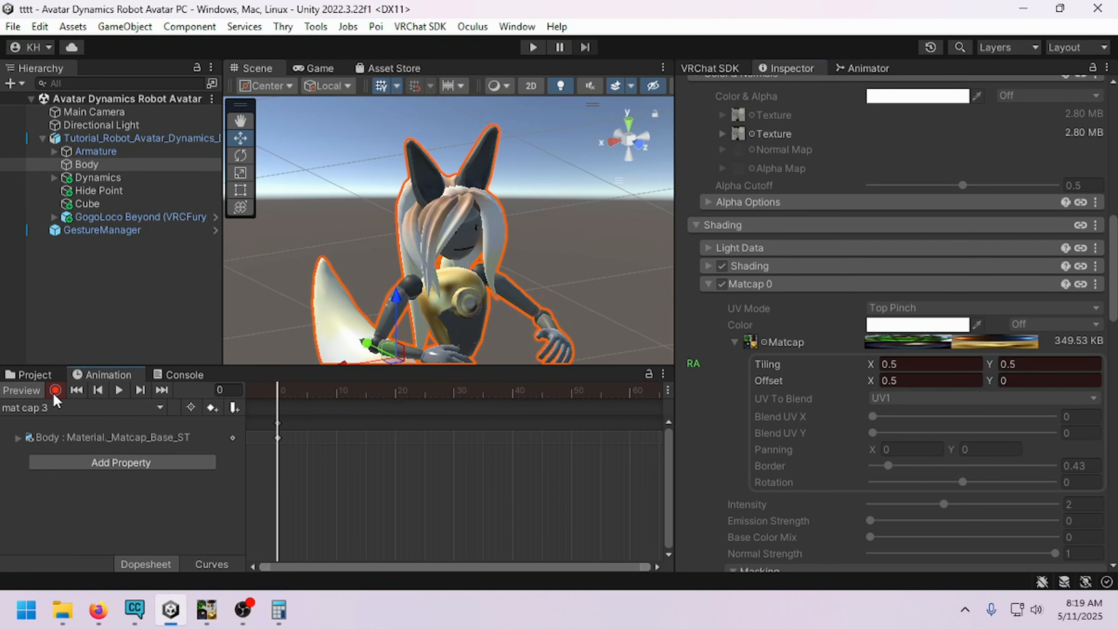
pyautogui.click(22, 390)
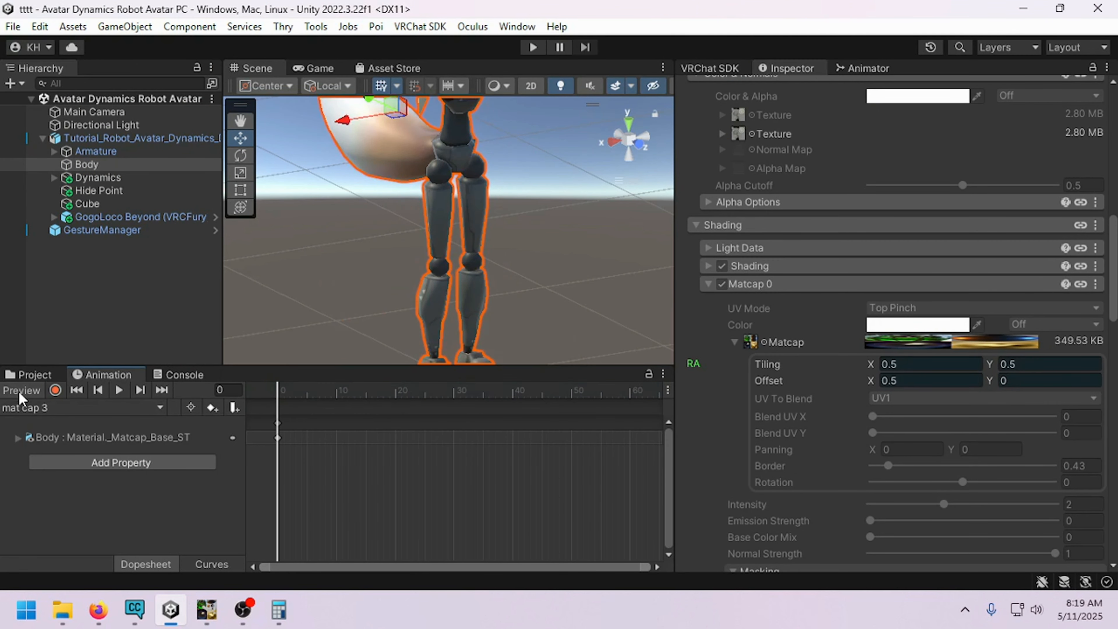
# Step: Create a new animation clip named mat cap 4 in the Animations folder
pyautogui.click(26, 407)
pyautogui.click(39, 401)
pyautogui.write('m')
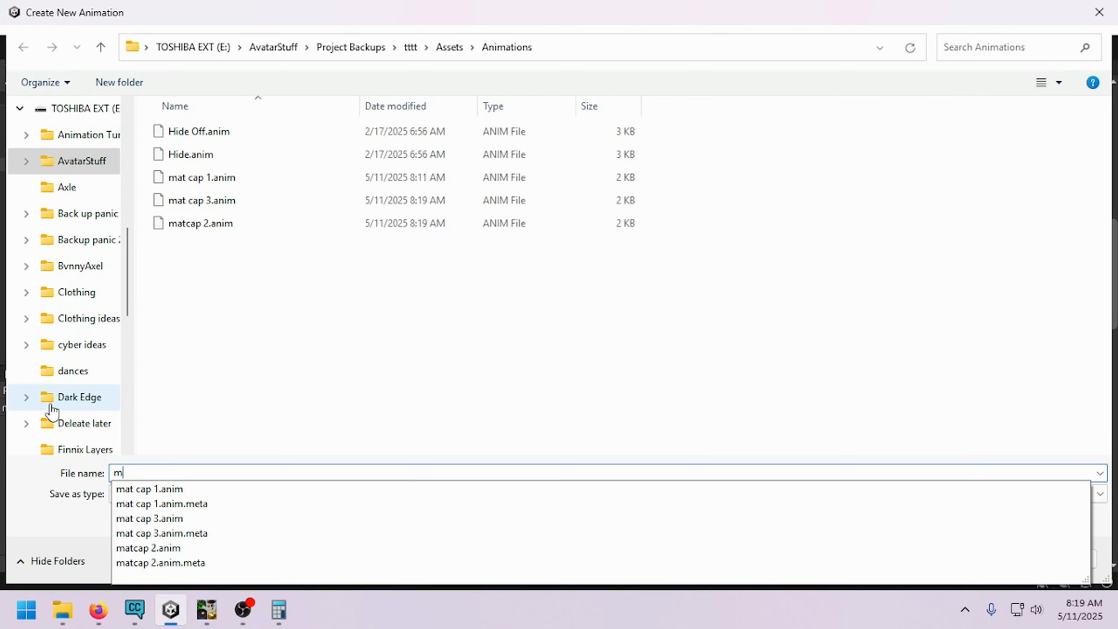
pyautogui.write('at cap 4')
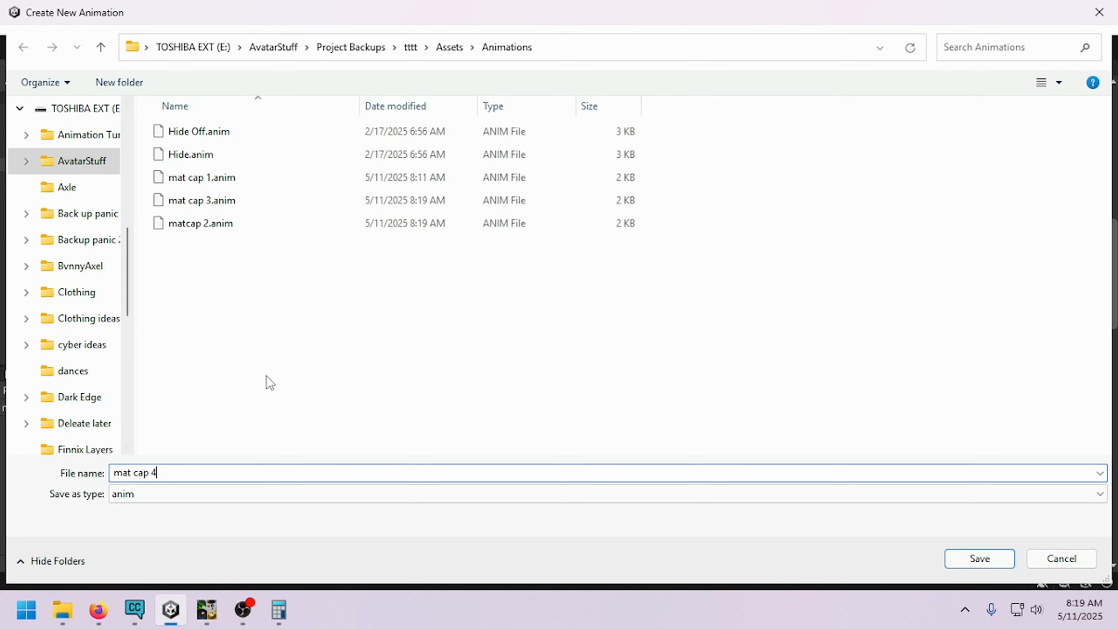
pyautogui.click(976, 561)
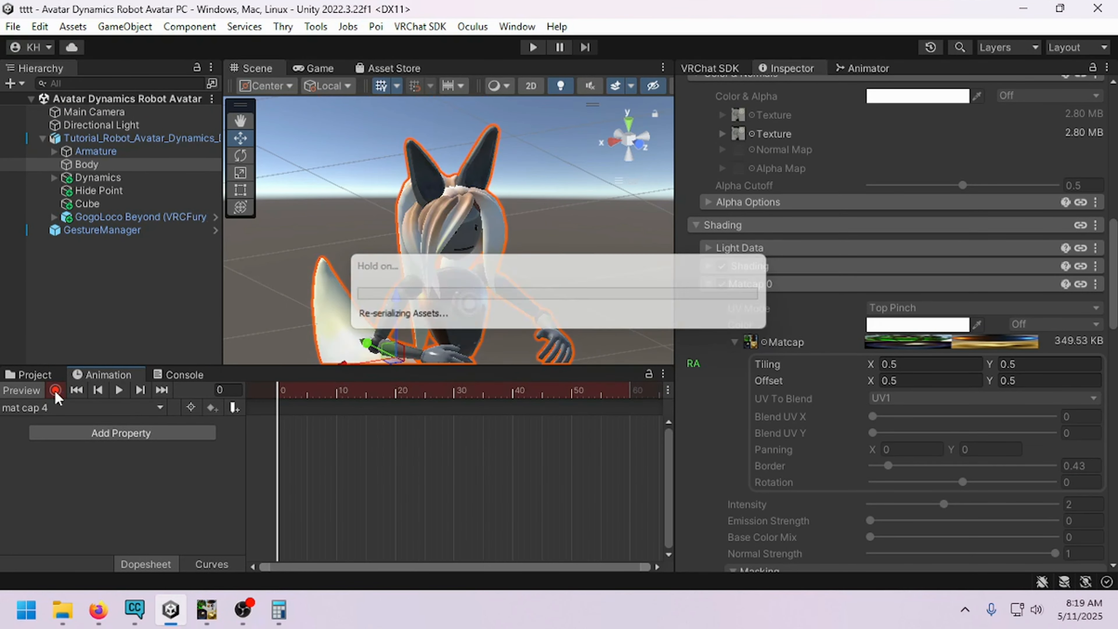
# Step: Record a keyframe in the mat cap 4 clip that holds the Matcap 0 texture's X offset at 0.5, ending the recording and preview
pyautogui.click(908, 381)
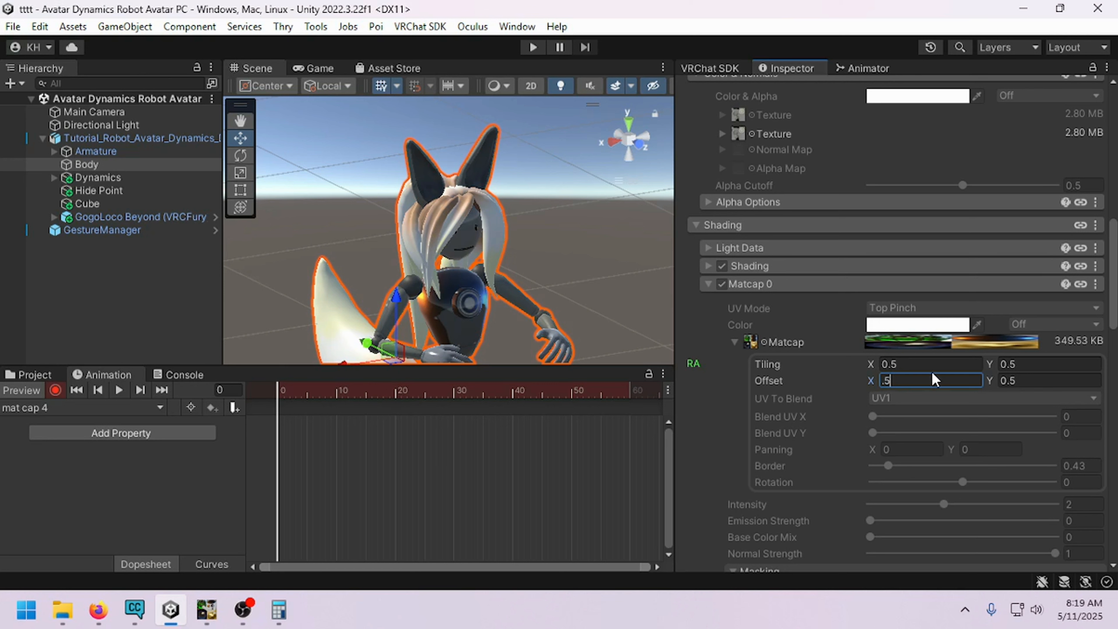
pyautogui.write('.5')
pyautogui.press('BackSpace')
pyautogui.write('0')
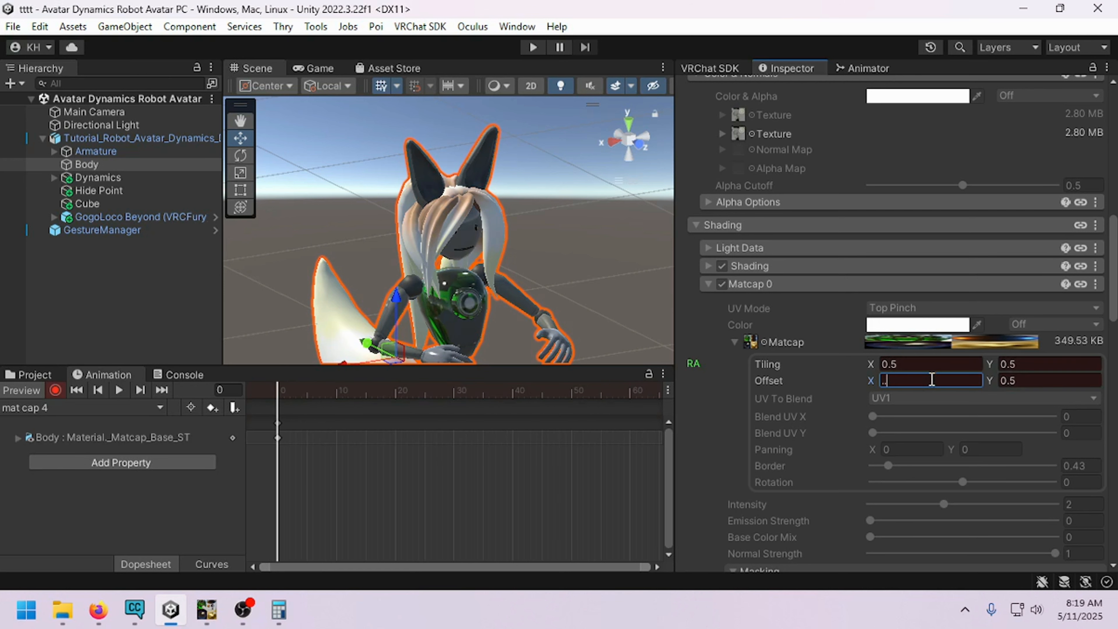
pyautogui.write('5')
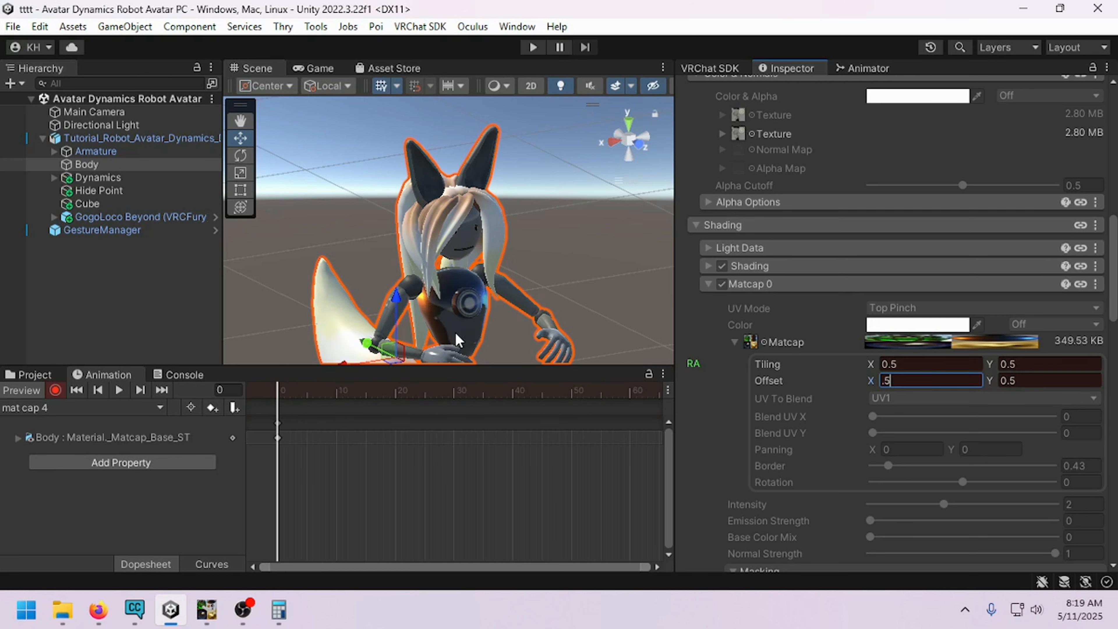
pyautogui.click(53, 387)
pyautogui.click(33, 391)
pyautogui.scroll(-2, 477, 273)
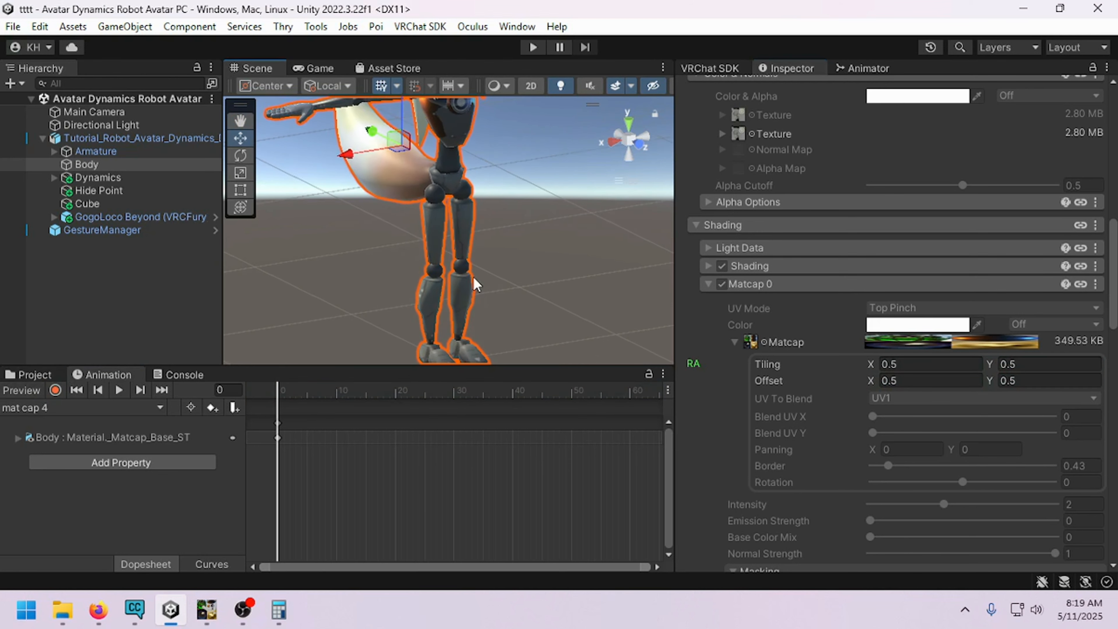
pyautogui.moveTo(476, 284); pyautogui.dragTo(476, 324, button='middle')
pyautogui.keyDown('alt'); pyautogui.moveTo(475, 324); pyautogui.dragTo(473, 263); pyautogui.keyUp('alt')
pyautogui.moveTo(474, 263); pyautogui.dragTo(480, 304, button='middle')
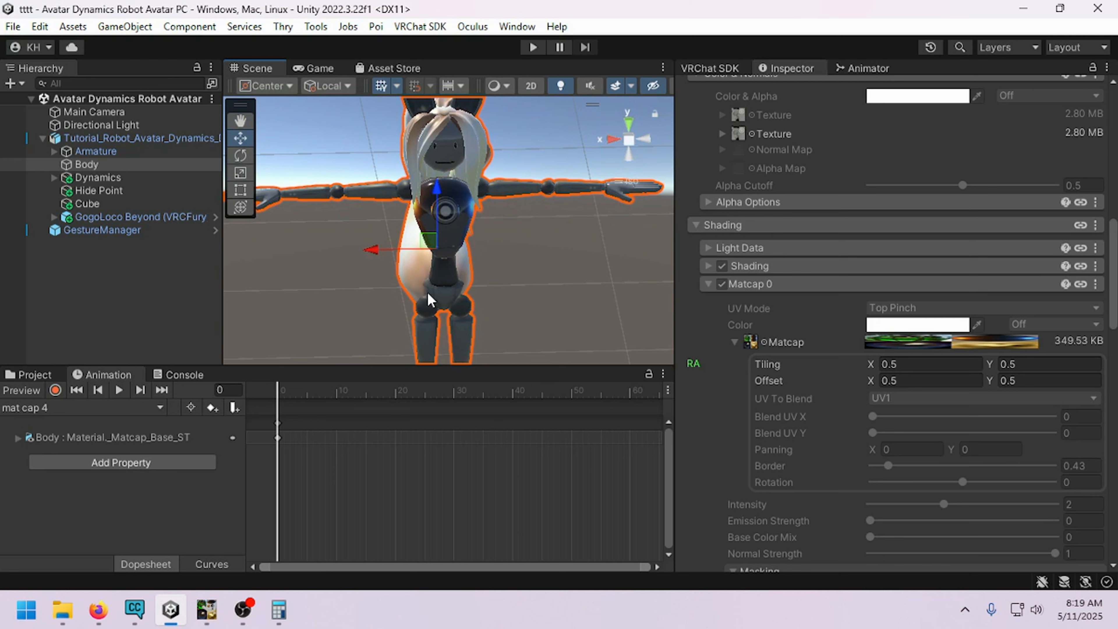
# Step: Add an Int parameter named Mat Cap to the FX animator controller
pyautogui.click(27, 375)
pyautogui.click(848, 70)
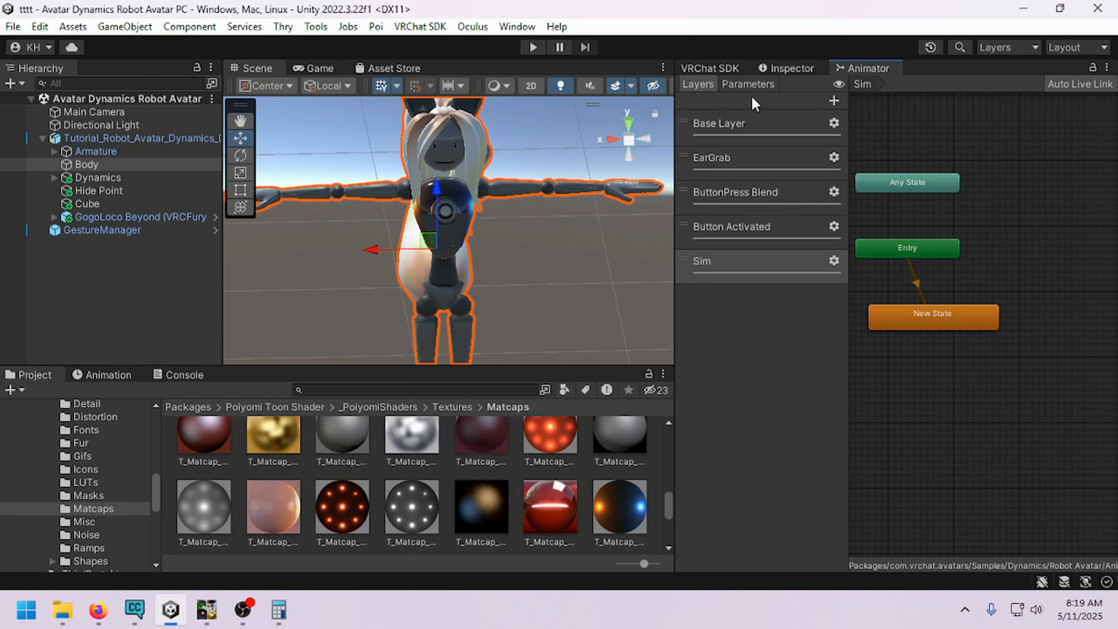
pyautogui.click(752, 84)
pyautogui.click(828, 100)
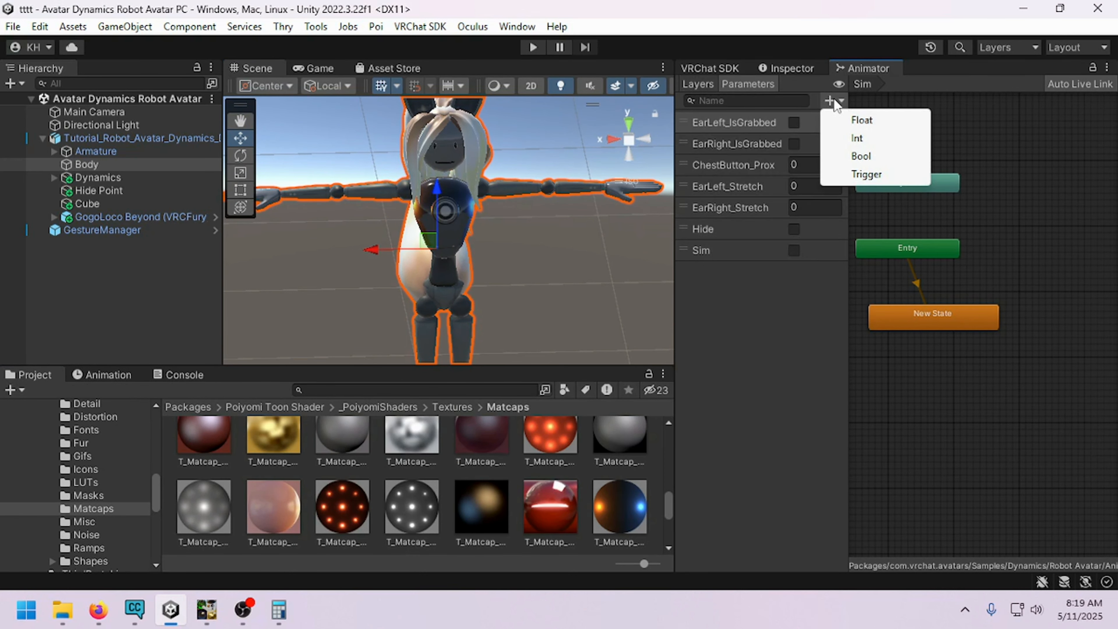
pyautogui.click(882, 133)
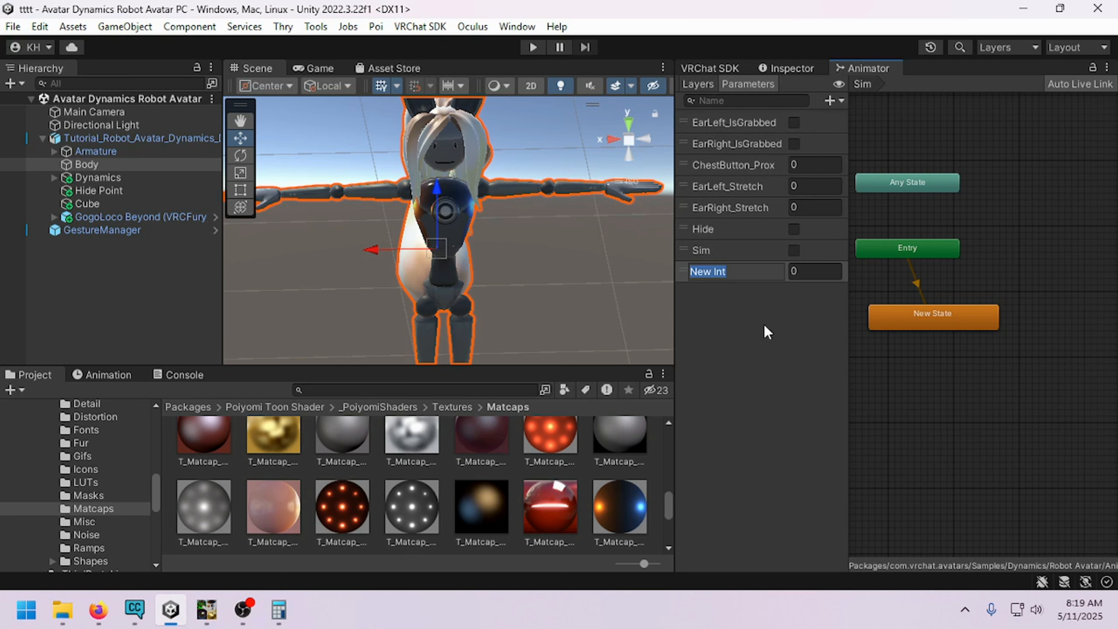
pyautogui.write('Ma')
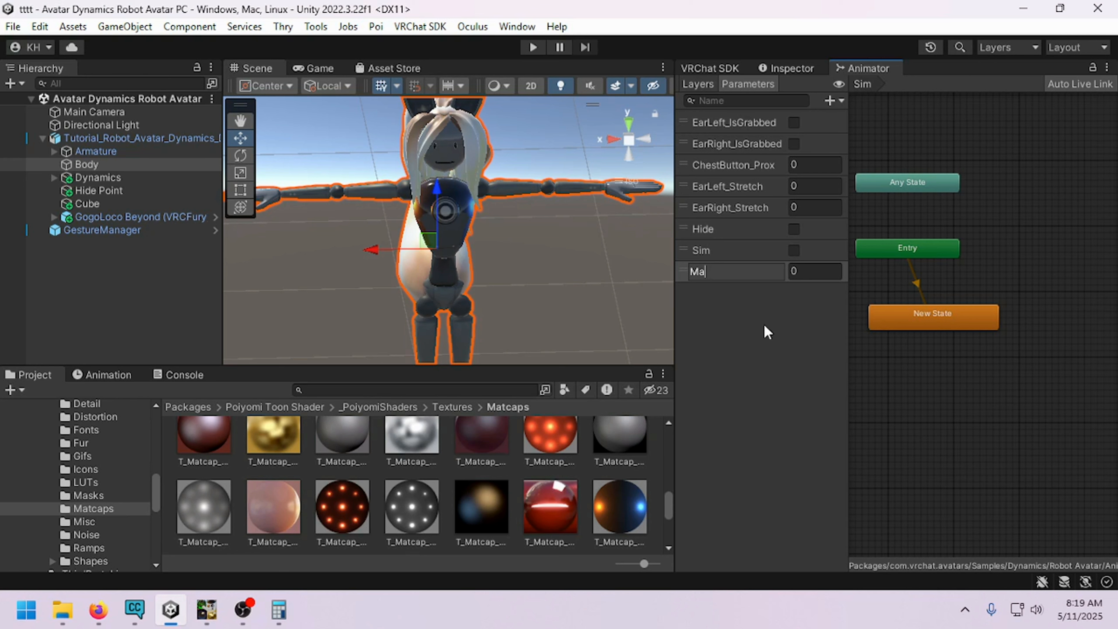
pyautogui.write('t c')
pyautogui.press('BackSpace')
pyautogui.write('Cap')
pyautogui.click(763, 319)
# Step: Add an animator layer named Mat Cap and raise its weight to the maximum
pyautogui.click(697, 84)
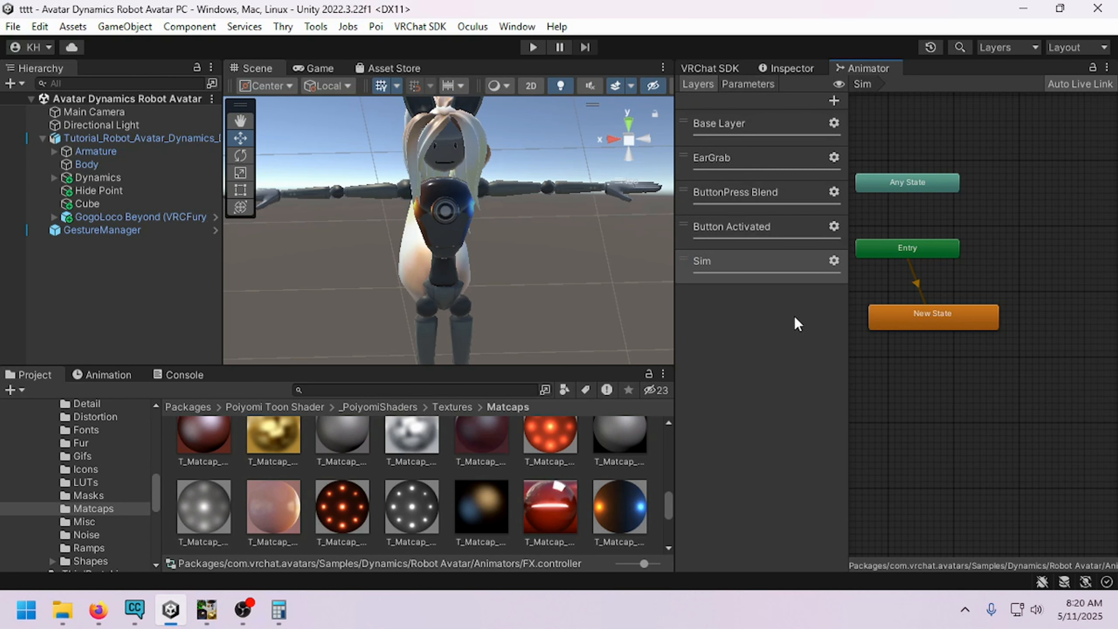
pyautogui.click(834, 100)
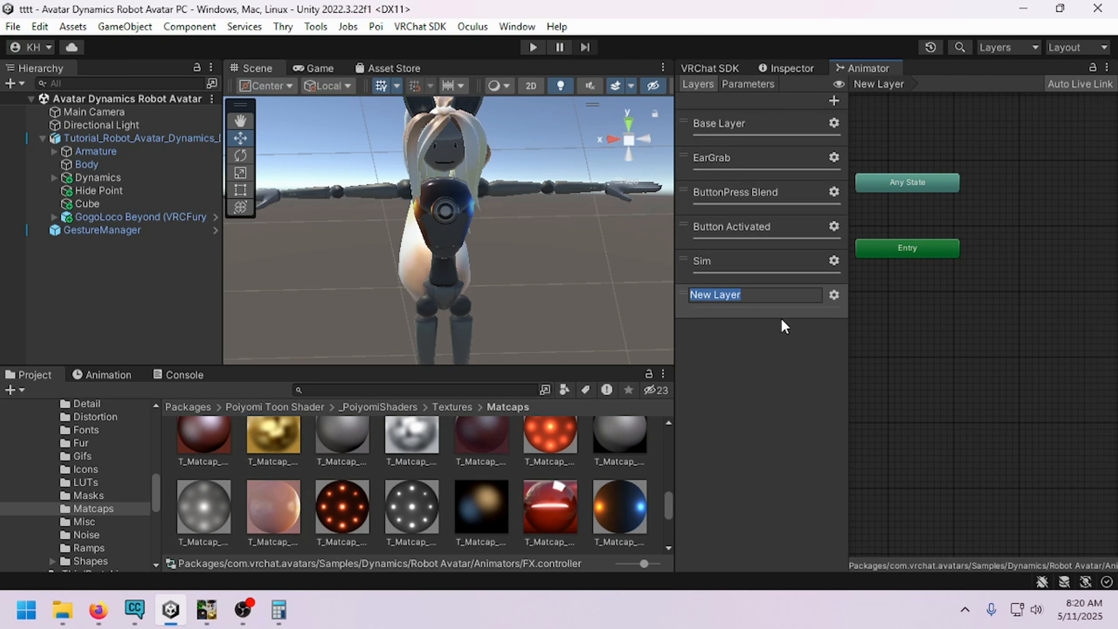
pyautogui.write('Mat Cap')
pyautogui.press('Return')
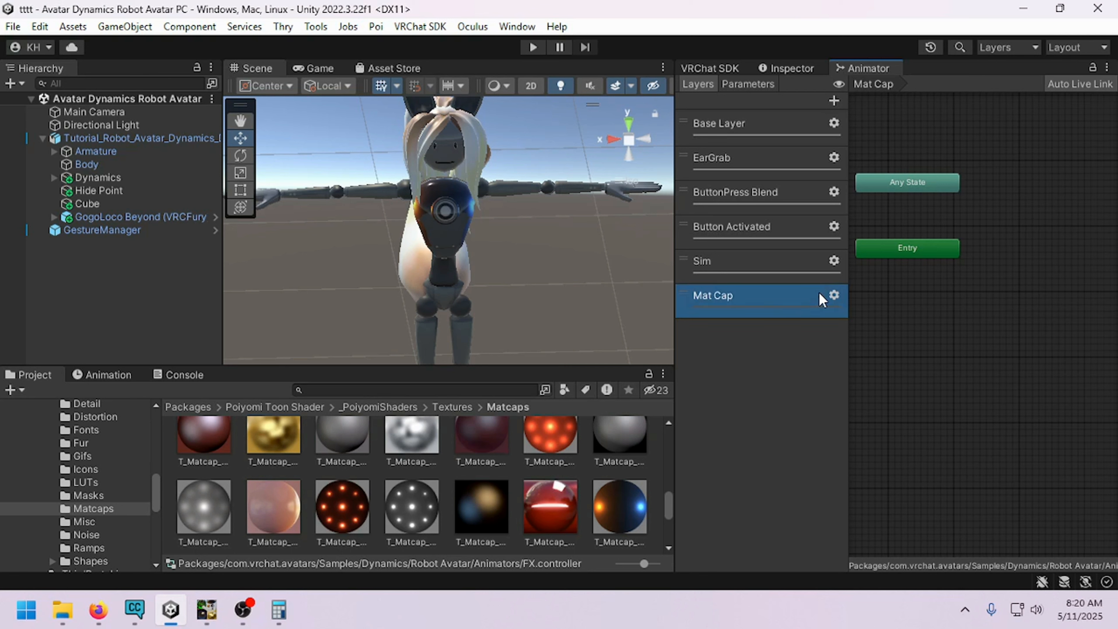
pyautogui.click(834, 294)
pyautogui.click(766, 367)
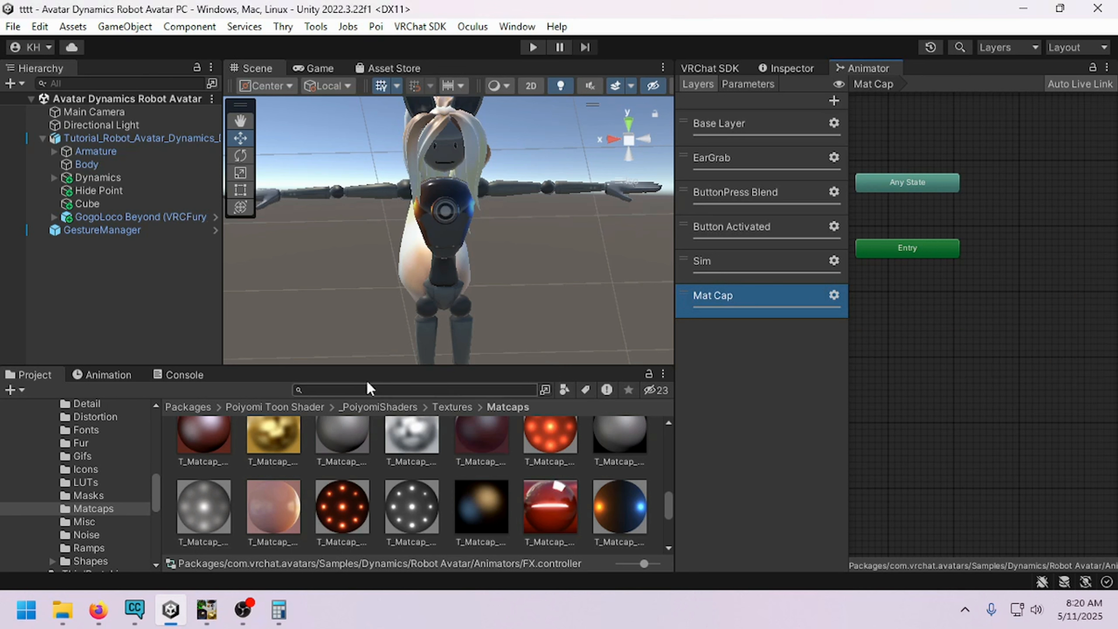
# Step: Place the mat cap 1, matcap 2, mat cap 3 and mat cap 4 clips from the Animations folder as states in the Mat Cap layer
pyautogui.click(127, 378)
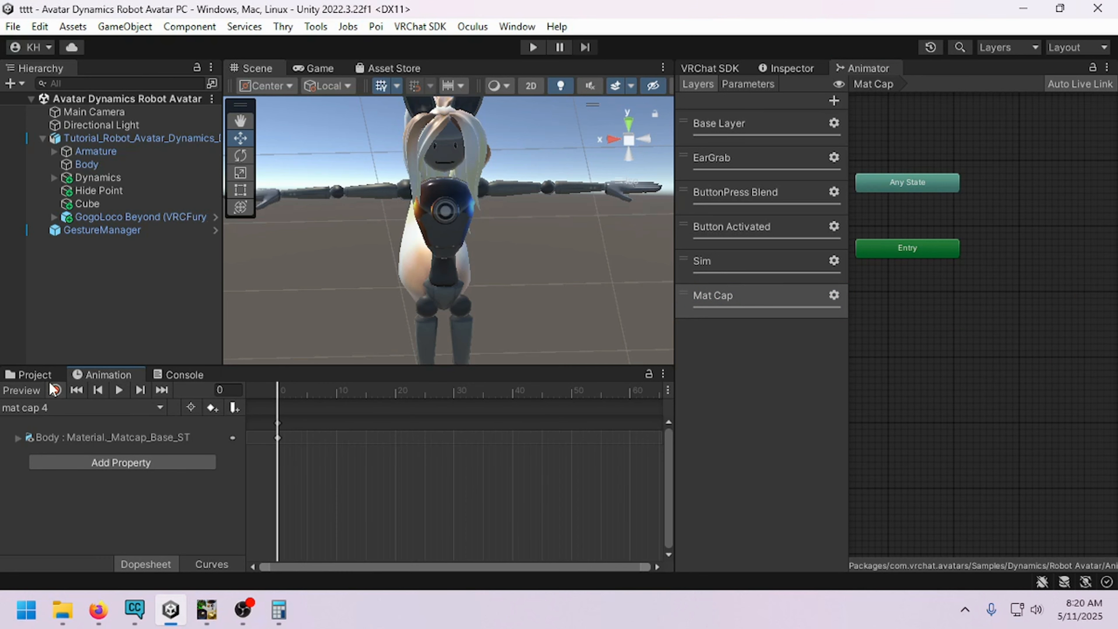
pyautogui.click(28, 375)
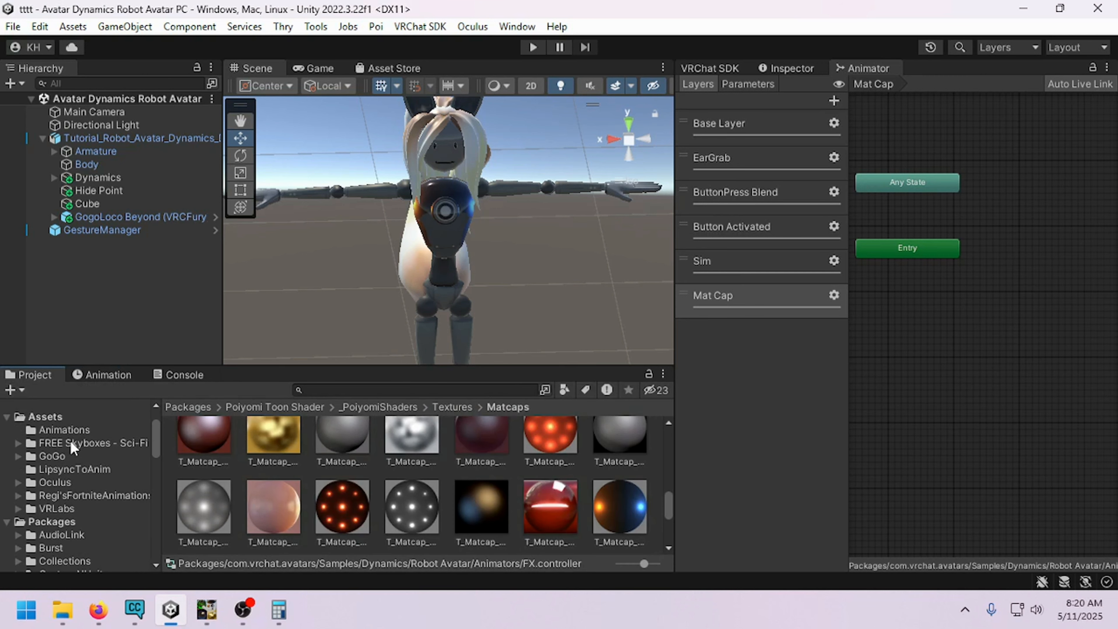
pyautogui.click(57, 429)
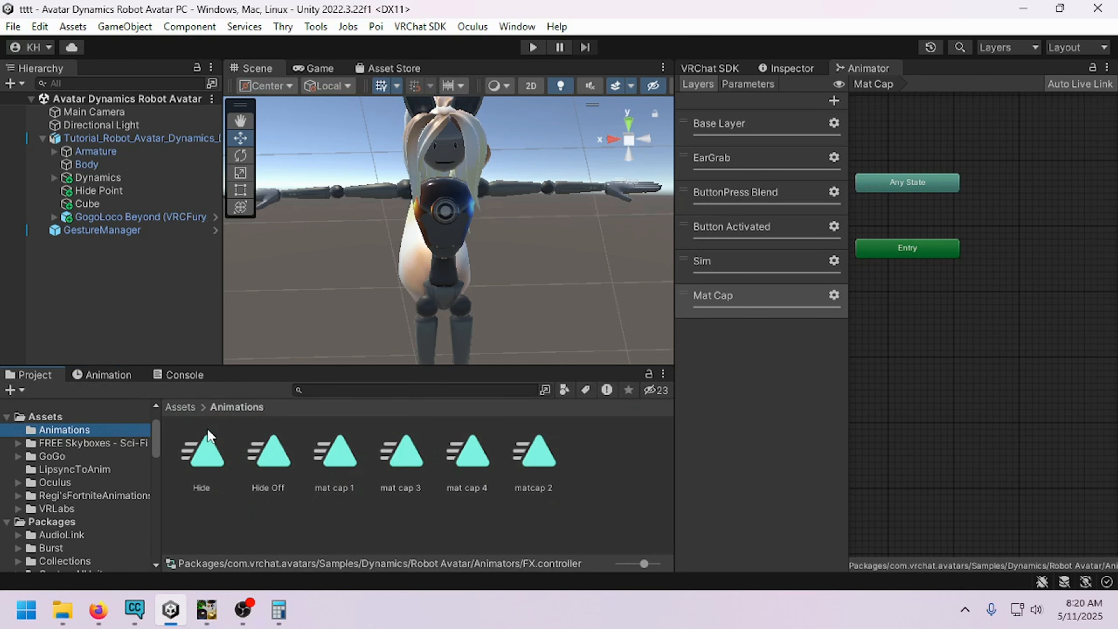
pyautogui.click(367, 458)
pyautogui.keyDown('shift'); pyautogui.click(530, 462); pyautogui.keyUp('shift')
pyautogui.moveTo(531, 461); pyautogui.dragTo(1038, 239)
# Step: Arrange the four matcap states in one vertical column beside the Entry node, with mat cap 1 first and mat cap 4 last
pyautogui.moveTo(1067, 321); pyautogui.dragTo(1047, 269)
pyautogui.moveTo(991, 359); pyautogui.dragTo(903, 361, button='middle')
pyautogui.scroll(1, 903, 366)
pyautogui.moveTo(979, 341); pyautogui.dragTo(967, 408)
pyautogui.moveTo(1022, 333); pyautogui.dragTo(985, 314)
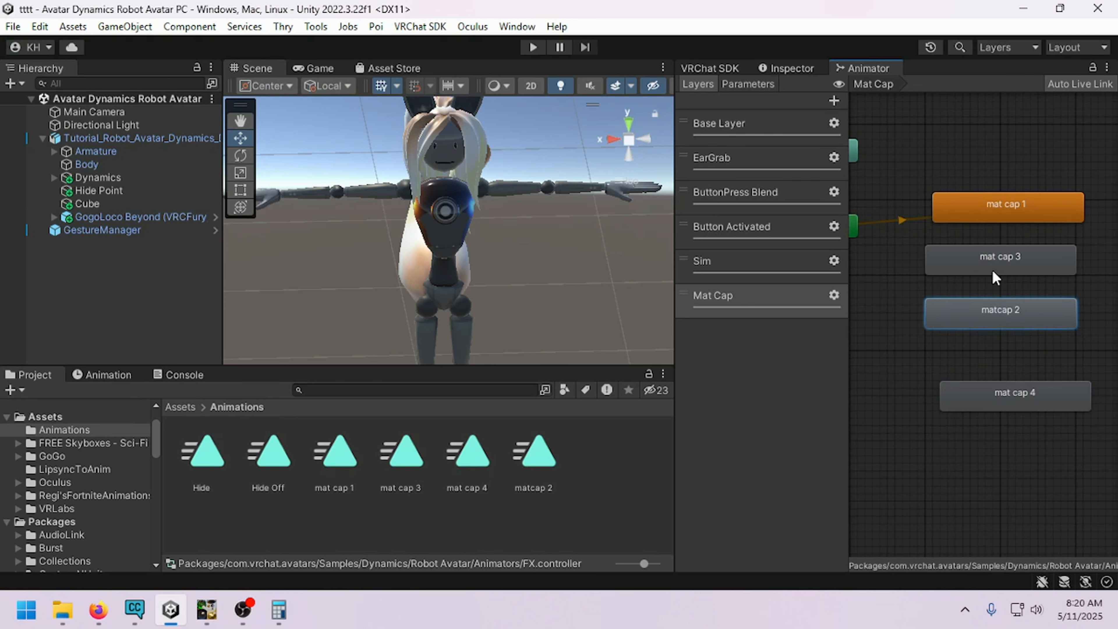
pyautogui.moveTo(991, 269); pyautogui.dragTo(1003, 270)
pyautogui.moveTo(1002, 320); pyautogui.dragTo(1007, 333)
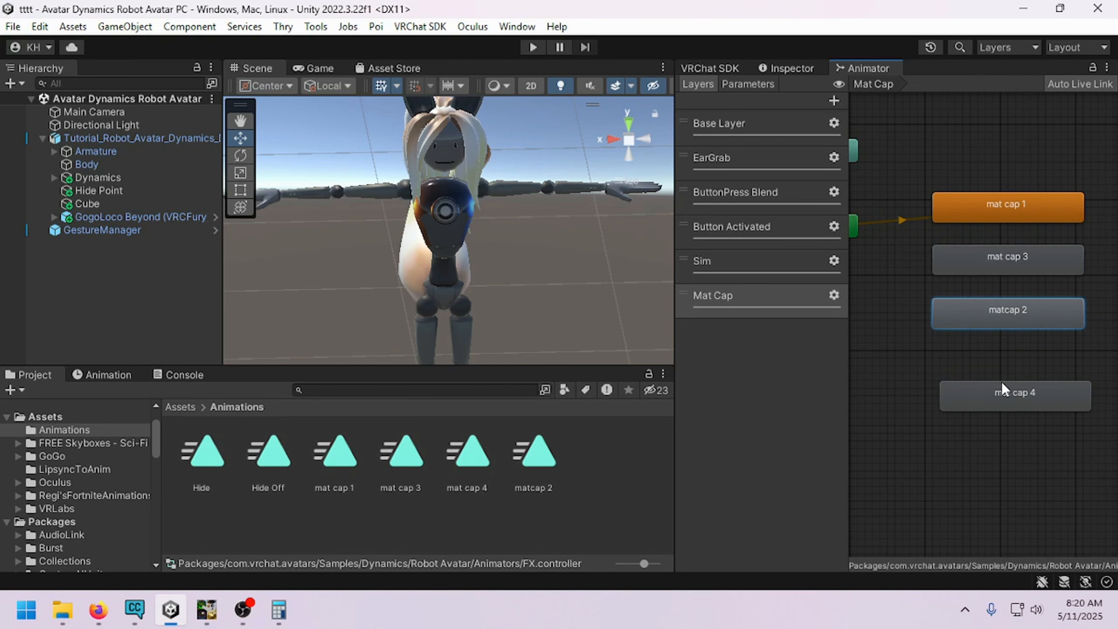
pyautogui.moveTo(1001, 382); pyautogui.dragTo(995, 359)
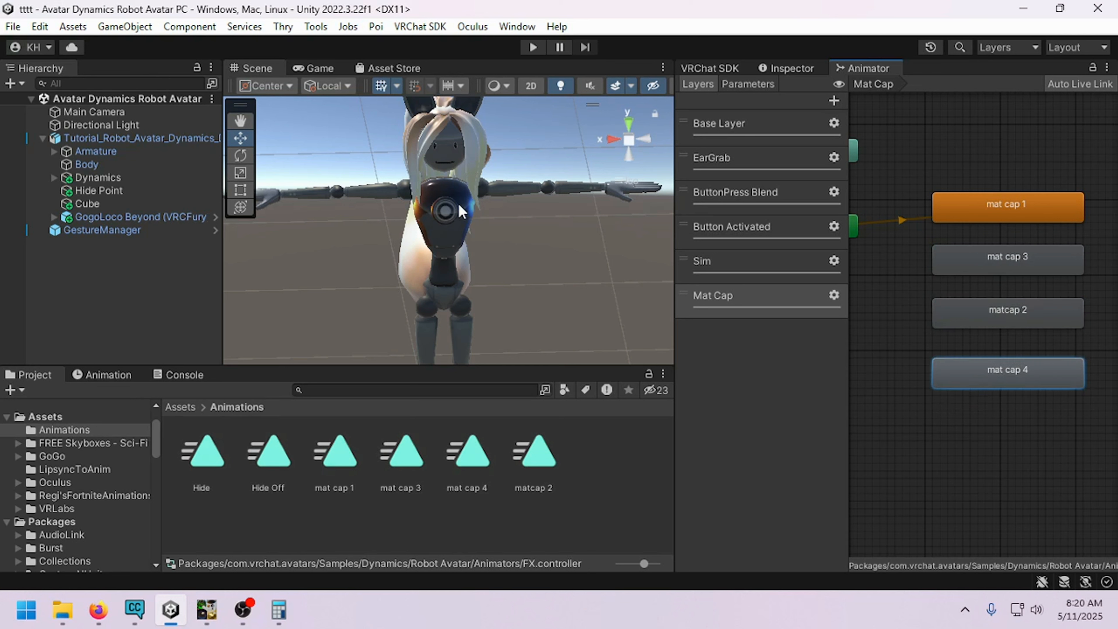
# Step: Create transitions from Any State to the mat cap 1 and mat cap 3 states
pyautogui.scroll(-3, 992, 301)
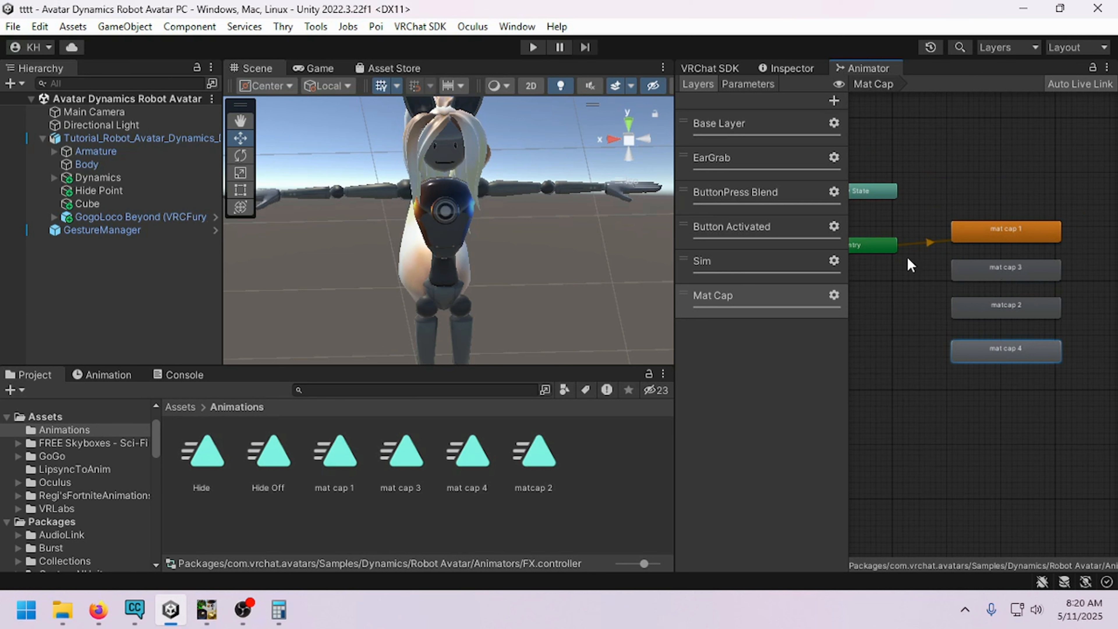
pyautogui.rightClick(894, 201)
pyautogui.click(925, 208)
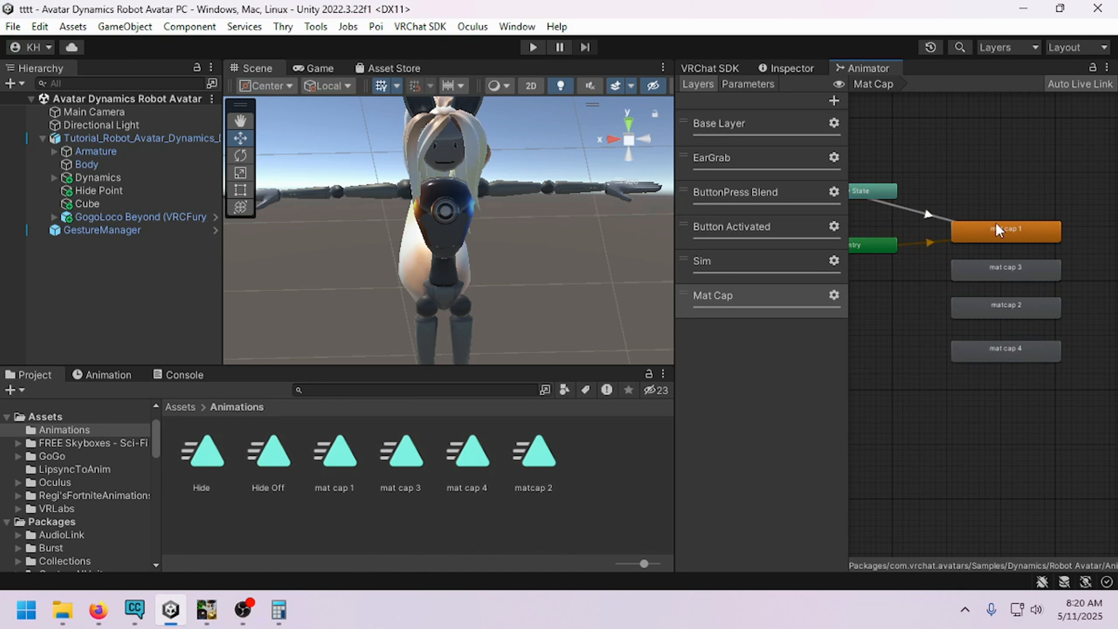
pyautogui.click(999, 230)
pyautogui.rightClick(876, 196)
pyautogui.click(906, 200)
pyautogui.click(985, 269)
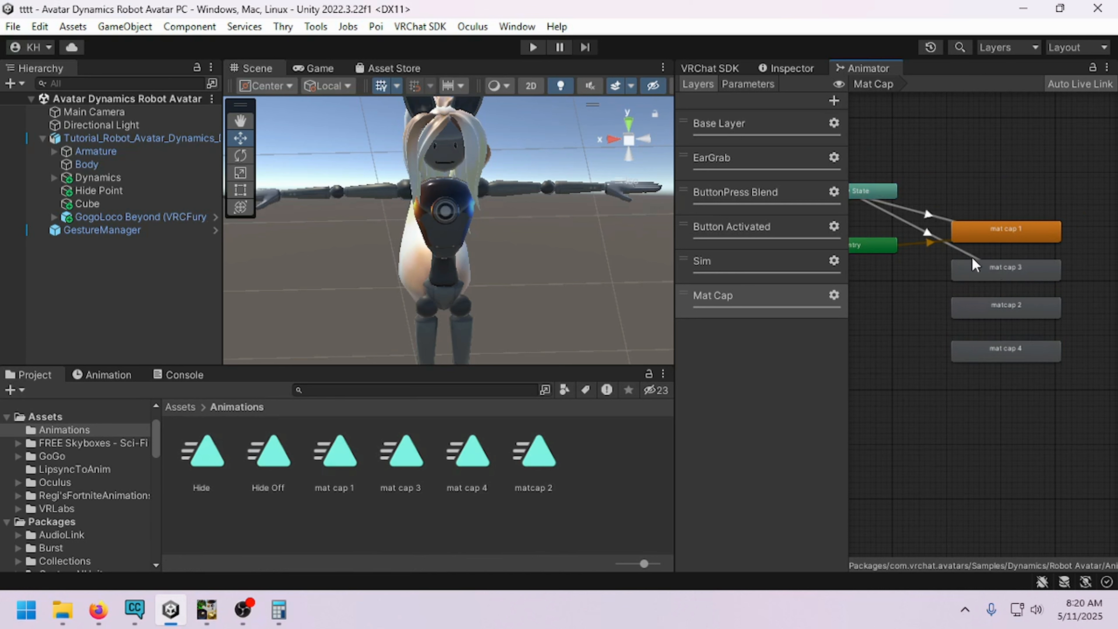
# Step: Create transitions from Any State to the matcap 2 and mat cap 4 states
pyautogui.rightClick(869, 194)
pyautogui.click(906, 200)
pyautogui.click(986, 307)
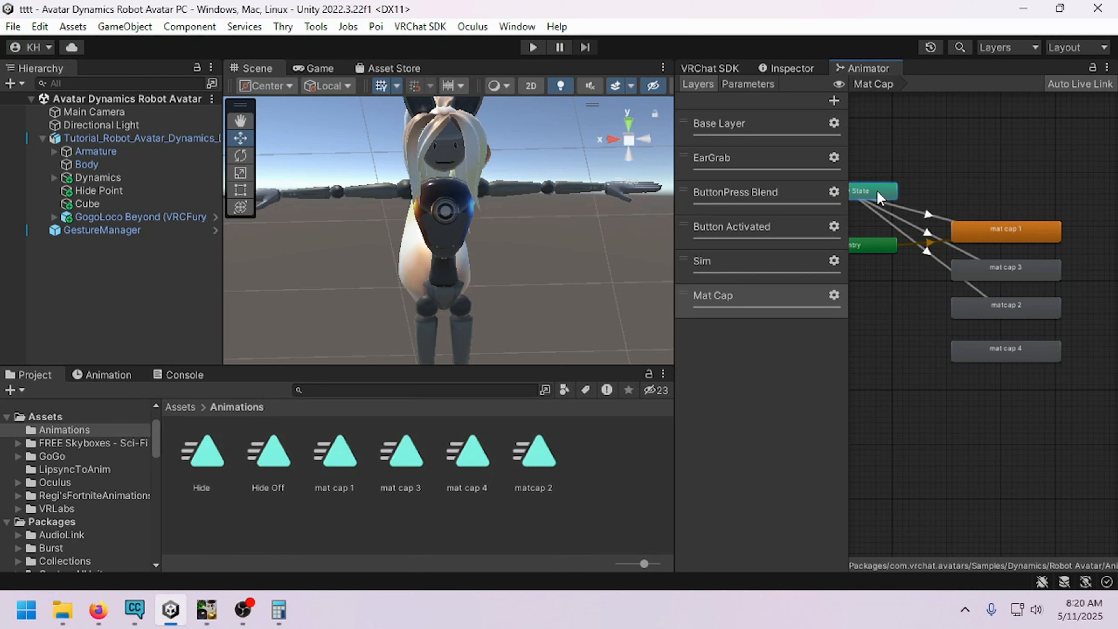
pyautogui.rightClick(879, 194)
pyautogui.click(924, 202)
pyautogui.click(995, 352)
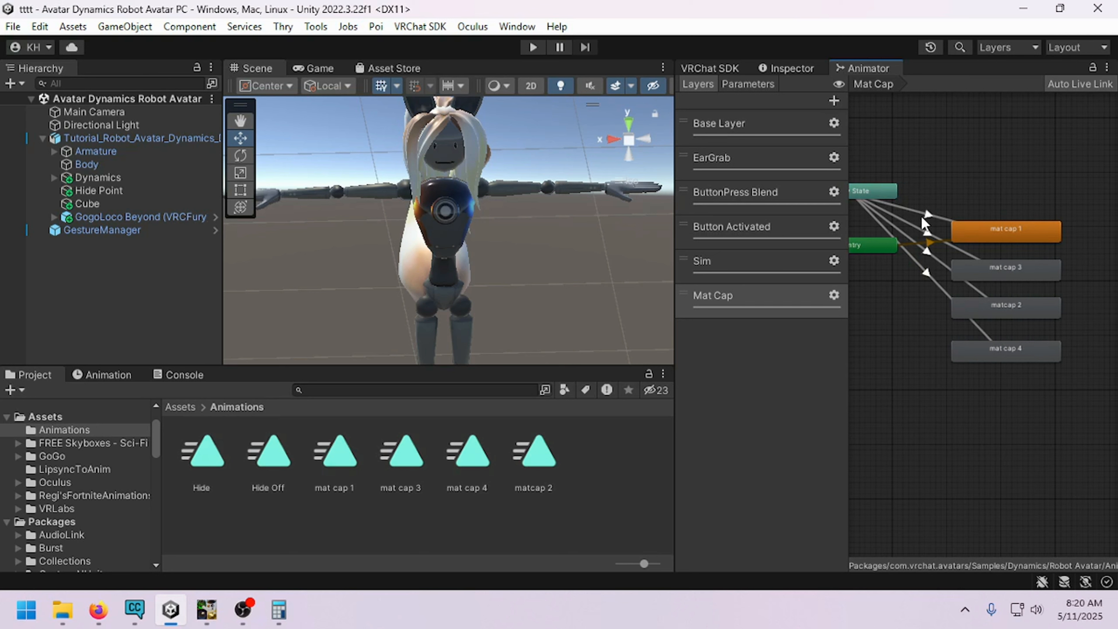
# Step: Add the condition Mat Cap Equals 0 to the transition from Any State to mat cap 1
pyautogui.click(925, 218)
pyautogui.click(791, 68)
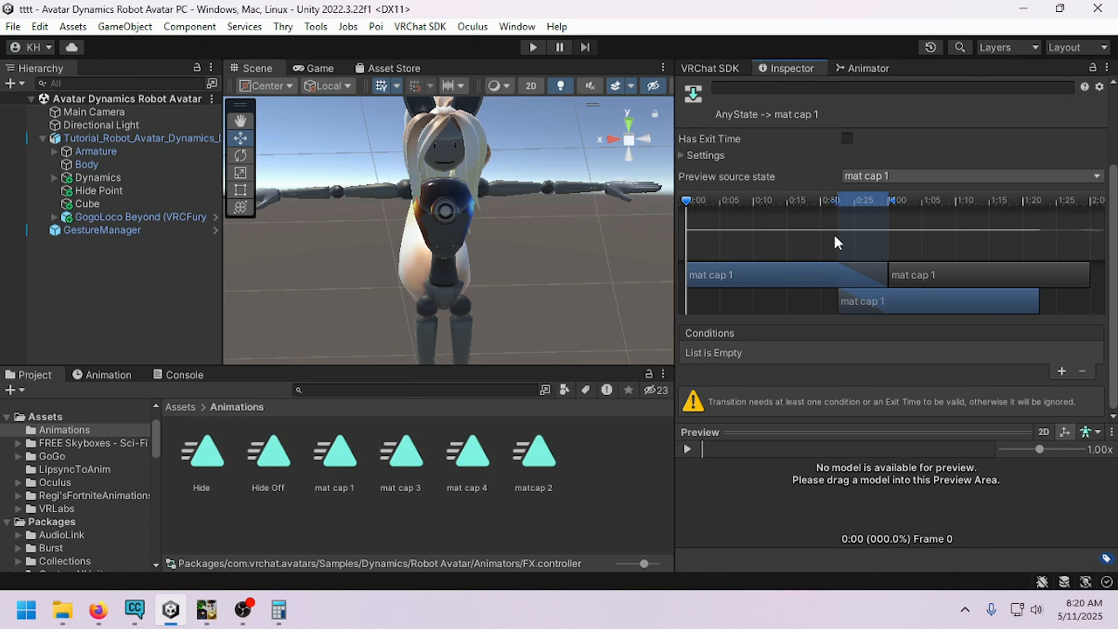
pyautogui.click(1061, 372)
pyautogui.click(832, 385)
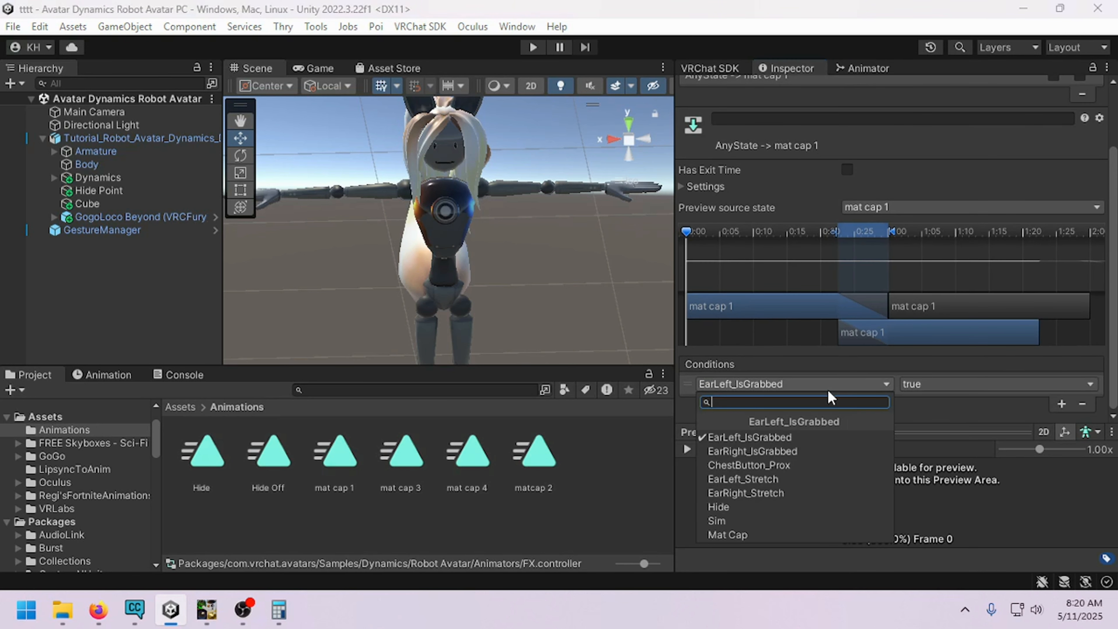
pyautogui.click(766, 532)
pyautogui.click(974, 388)
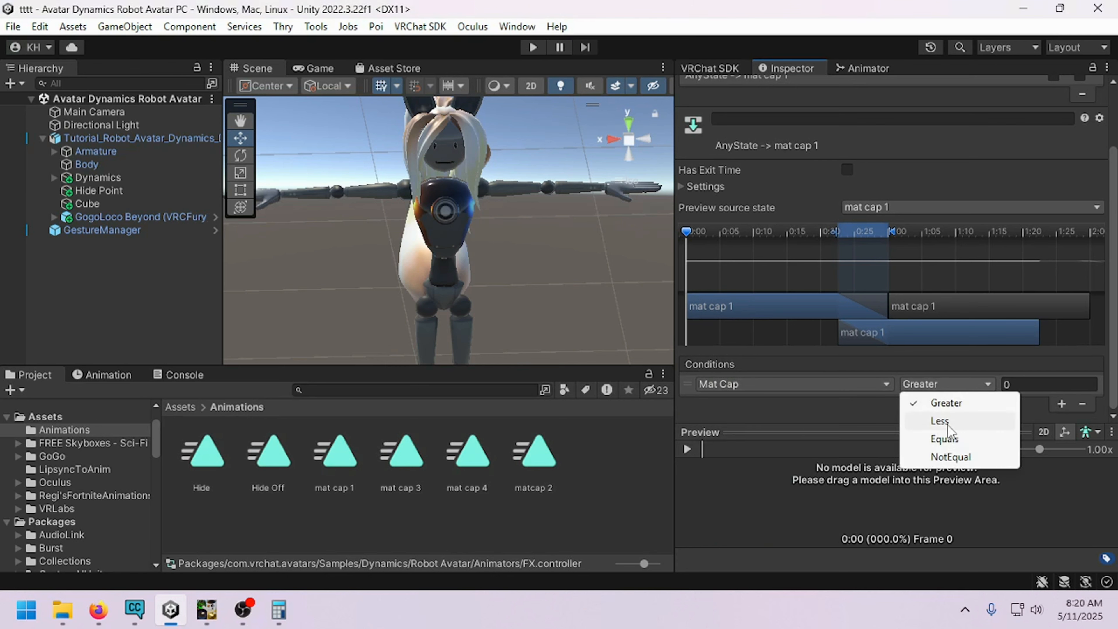
pyautogui.click(977, 440)
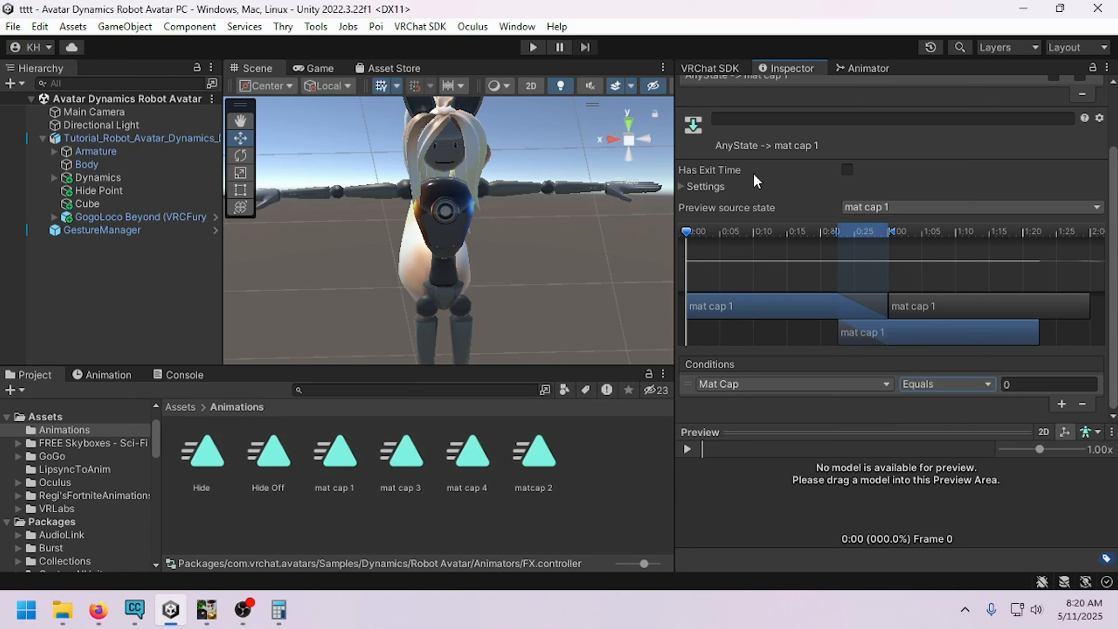
# Step: Add a condition using the Mat Cap parameter with Equals to the transition from Any State to mat cap 3
pyautogui.click(865, 68)
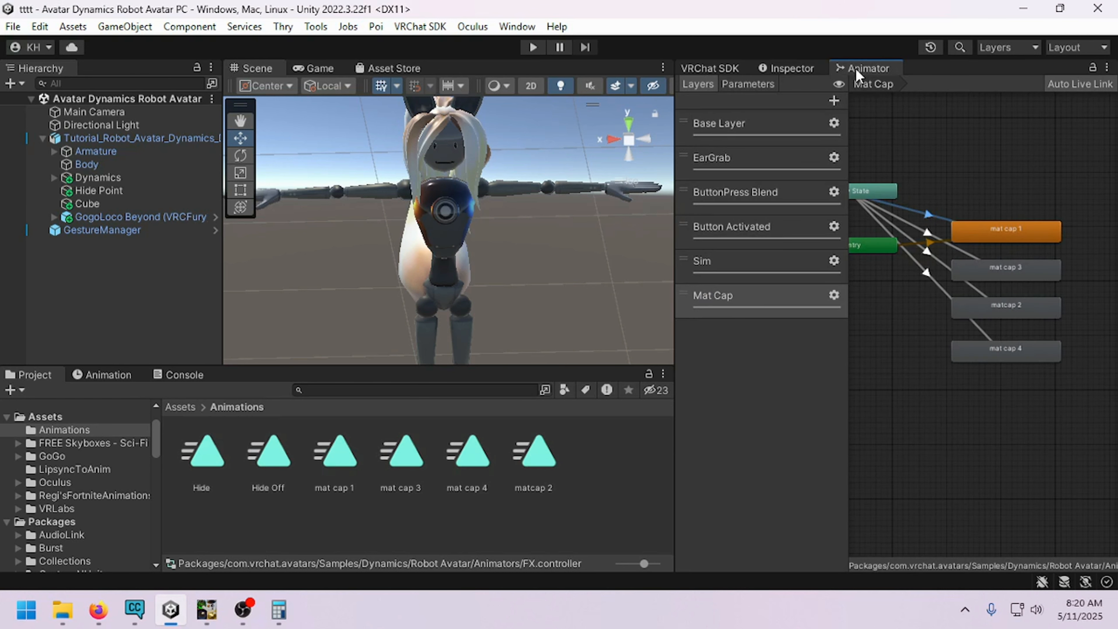
pyautogui.click(925, 237)
pyautogui.click(788, 68)
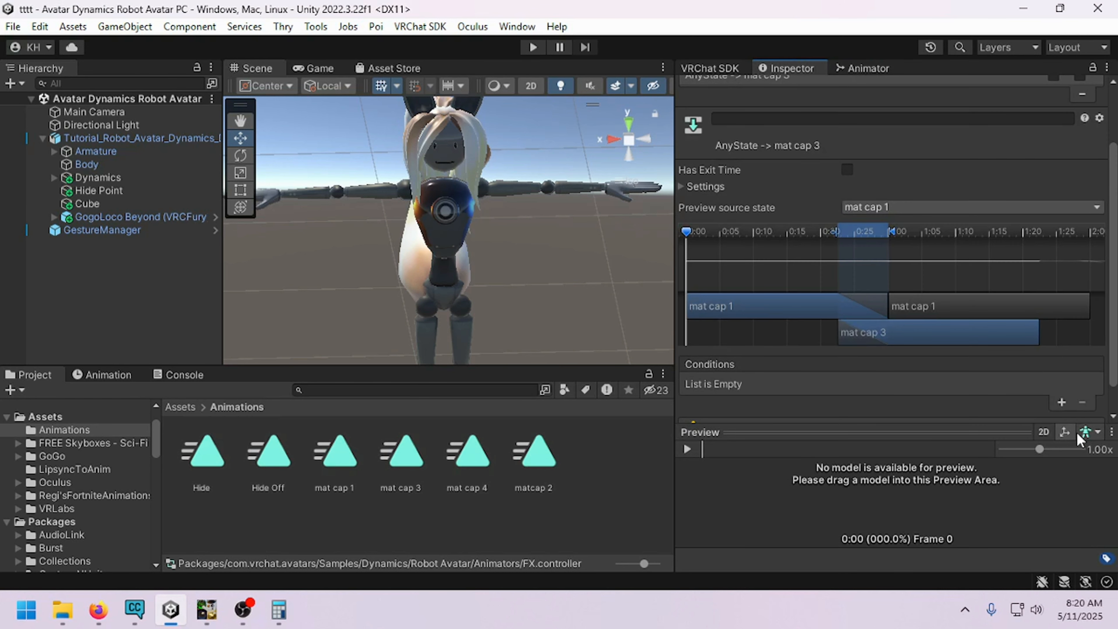
pyautogui.click(1061, 402)
pyautogui.click(883, 384)
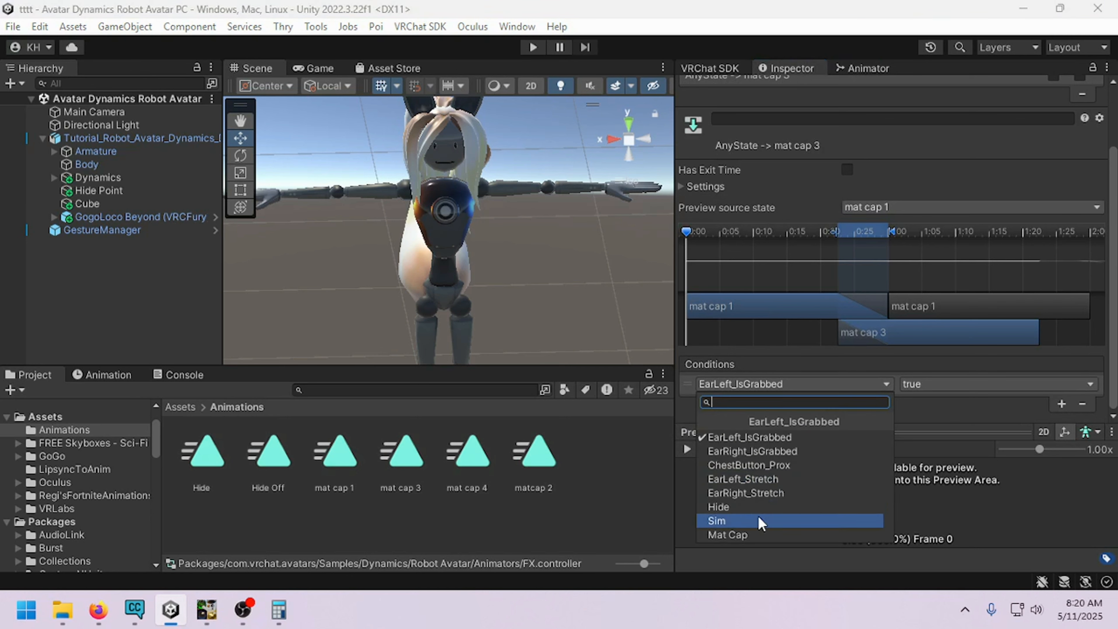
pyautogui.click(748, 535)
pyautogui.click(946, 384)
pyautogui.click(924, 438)
pyautogui.click(1010, 384)
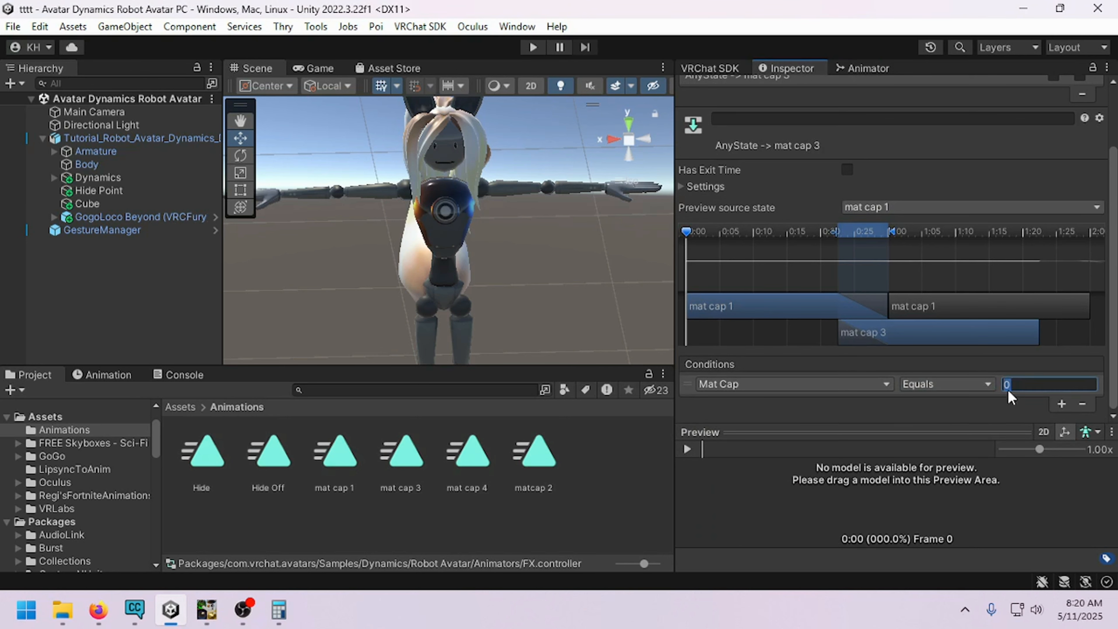
# Step: Add the condition Mat Cap Equals 2 to the transition from Any State to matcap 2
pyautogui.click(863, 67)
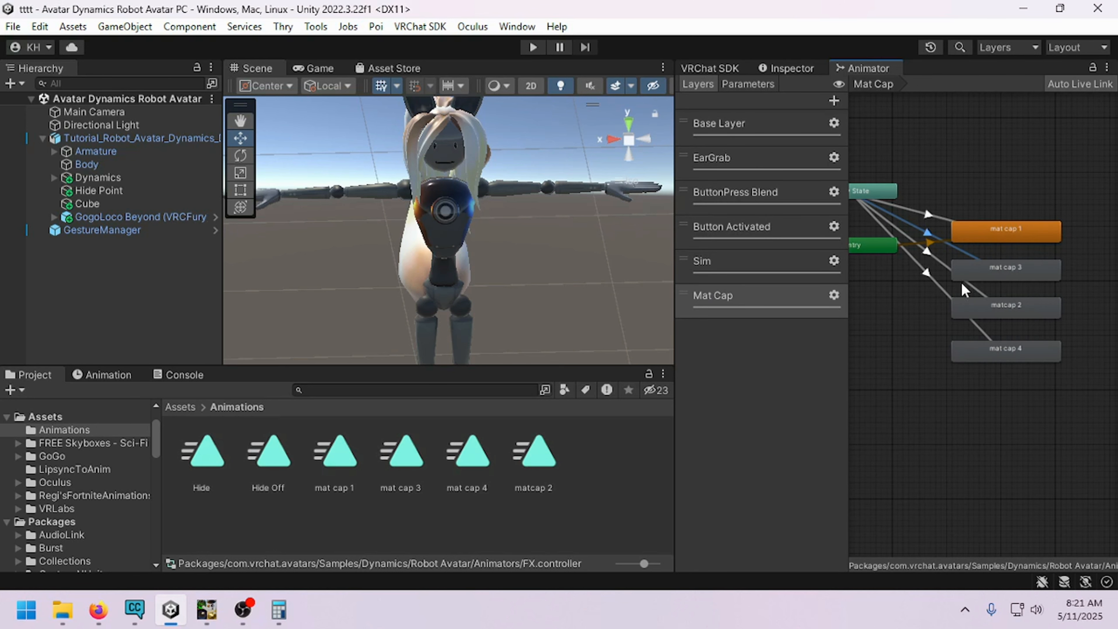
pyautogui.click(941, 269)
pyautogui.click(785, 68)
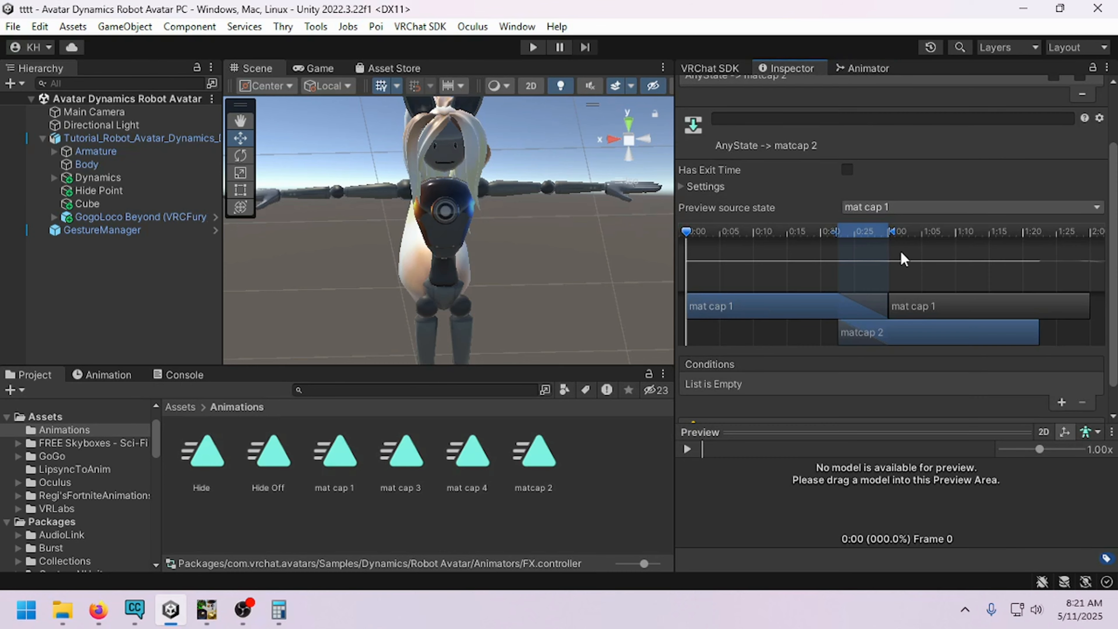
pyautogui.click(1061, 401)
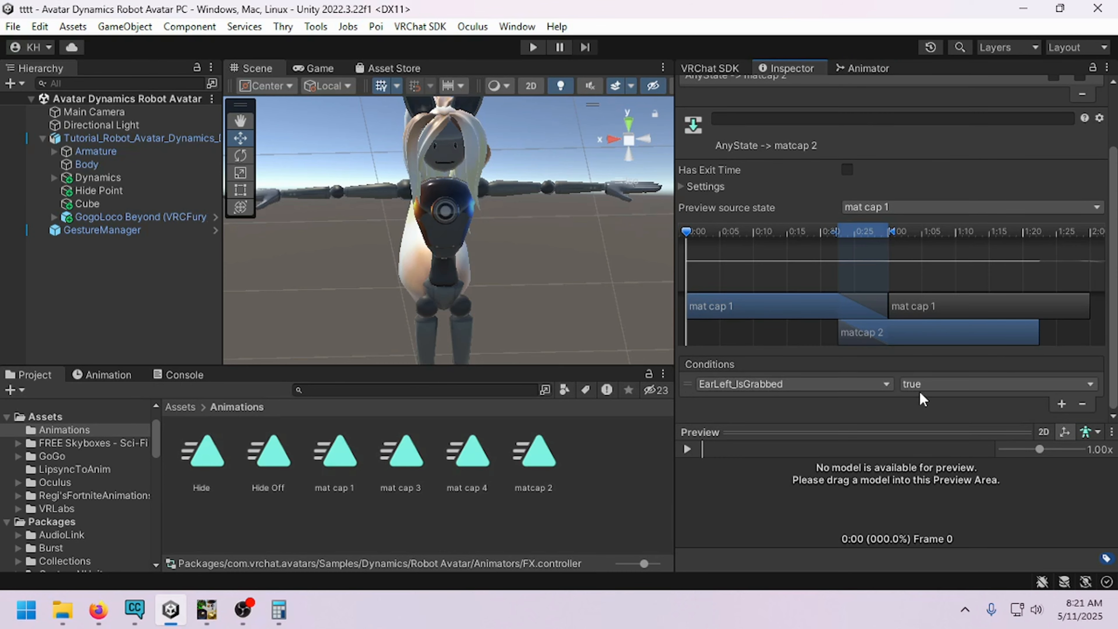
pyautogui.click(831, 385)
pyautogui.click(831, 534)
pyautogui.click(946, 384)
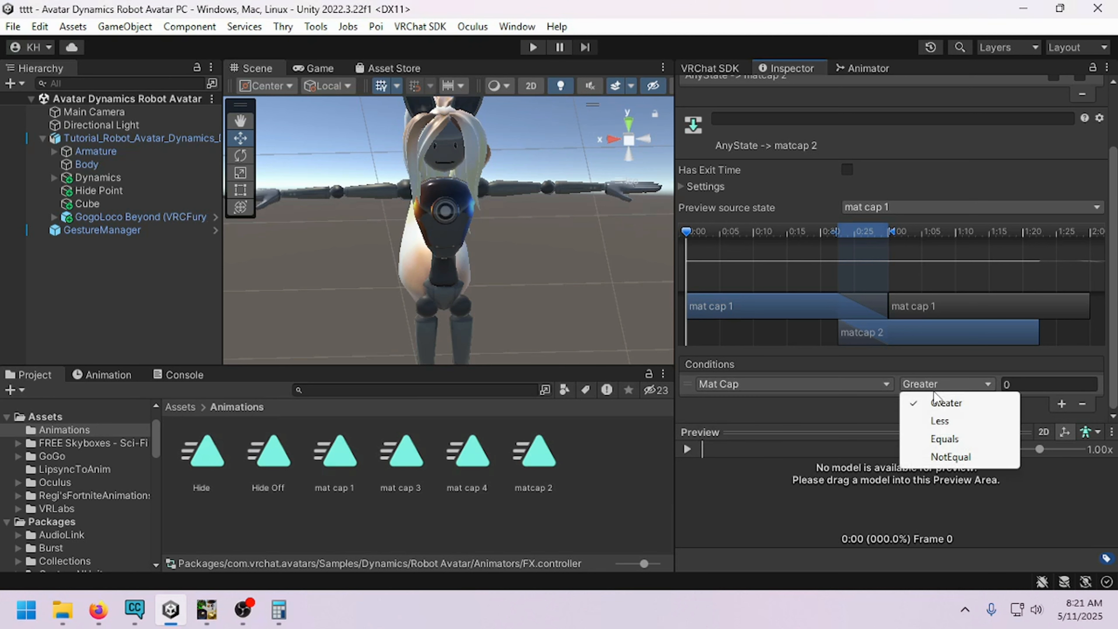
pyautogui.click(929, 439)
pyautogui.click(1008, 384)
pyautogui.write('2')
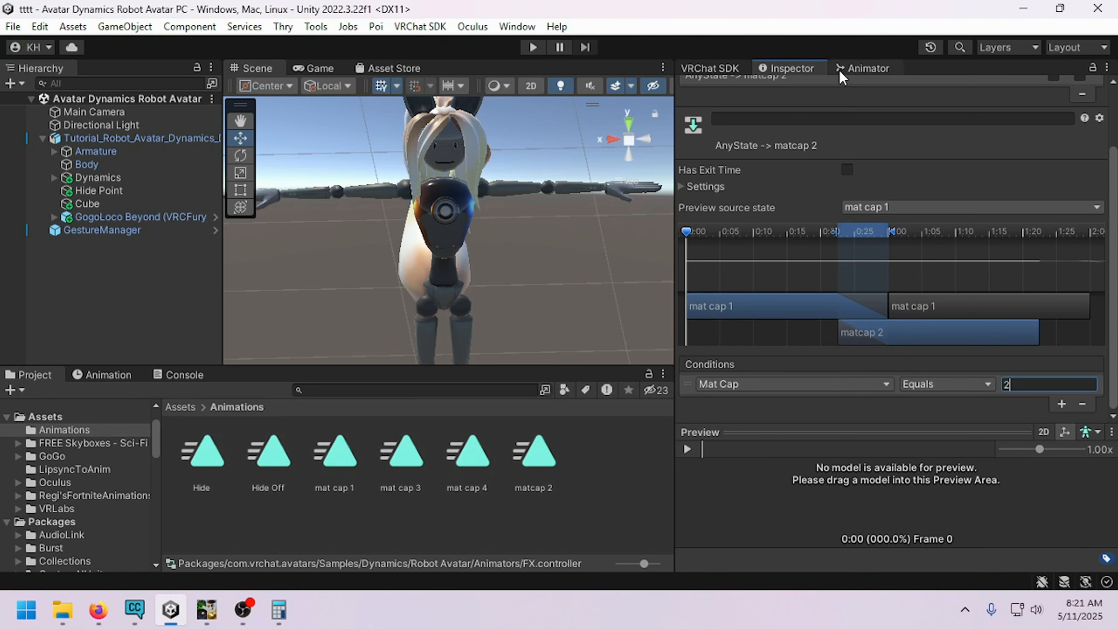
# Step: Add the condition Mat Cap Equals 3 to the transition from Any State to mat cap 4
pyautogui.click(854, 69)
pyautogui.click(790, 68)
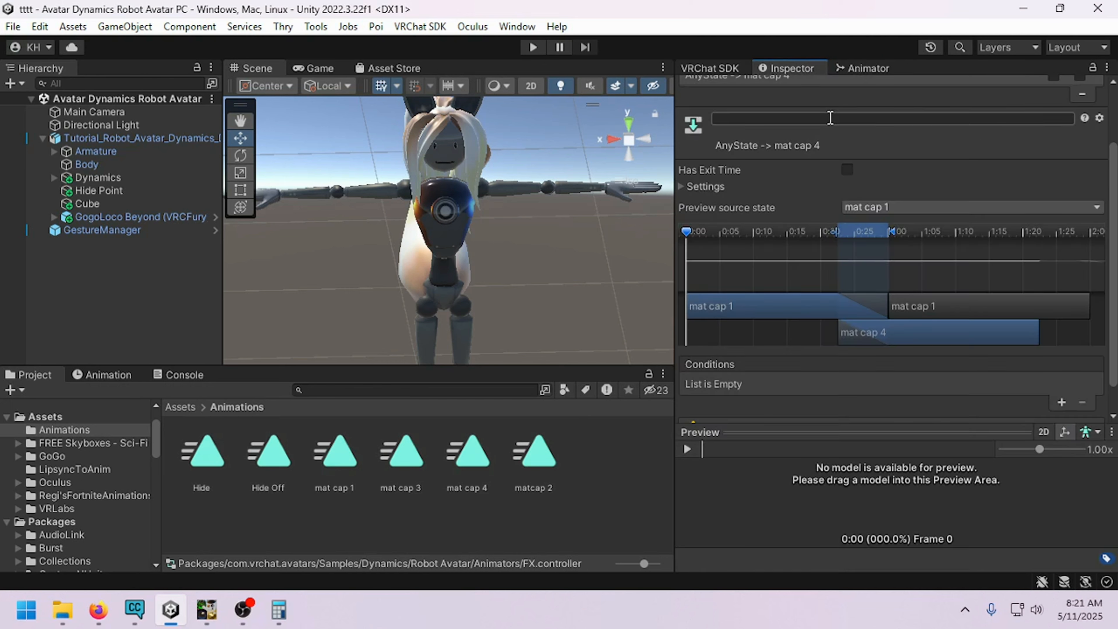
pyautogui.click(1062, 402)
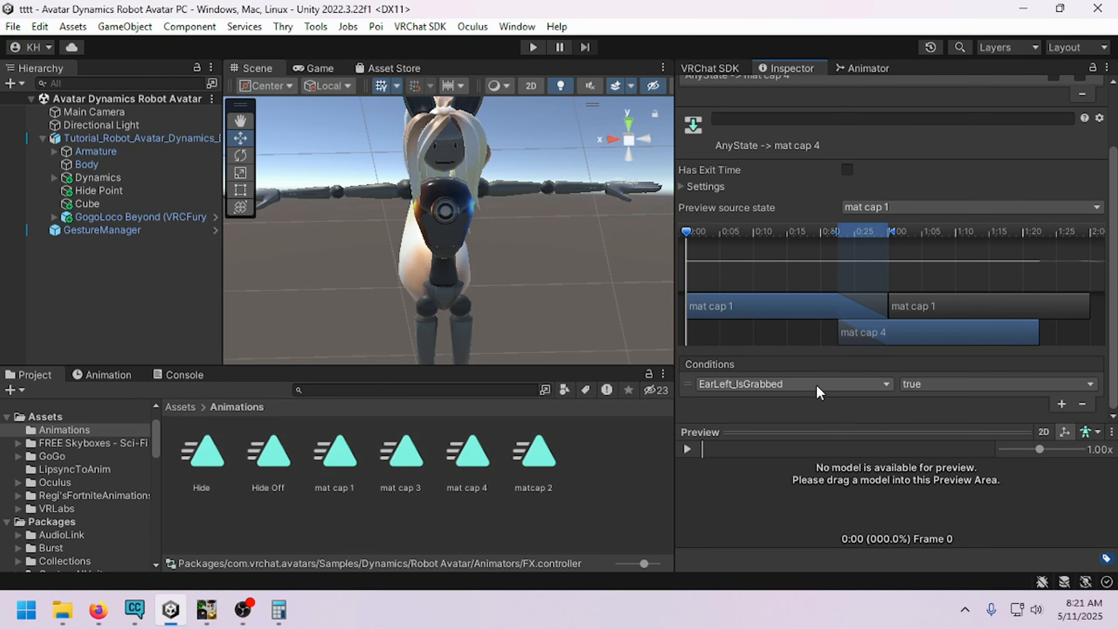
pyautogui.click(790, 384)
pyautogui.click(725, 535)
pyautogui.click(946, 384)
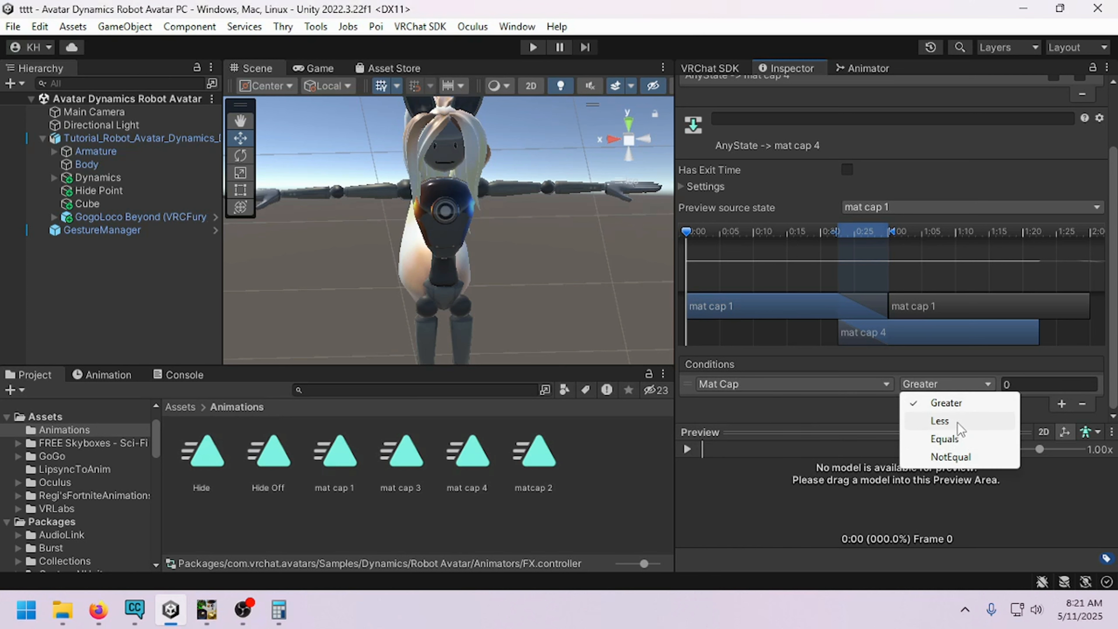
pyautogui.click(944, 437)
pyautogui.click(1020, 385)
pyautogui.write('3')
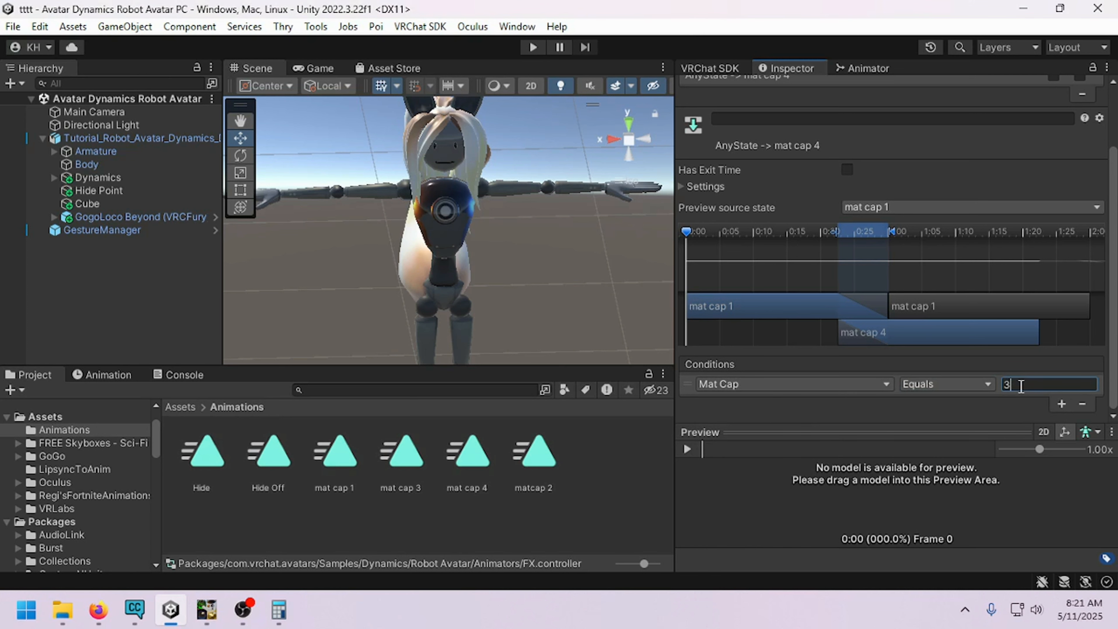
# Step: Open the expression parameters asset assigned in the robot avatar's VRC Avatar Descriptor
pyautogui.click(864, 68)
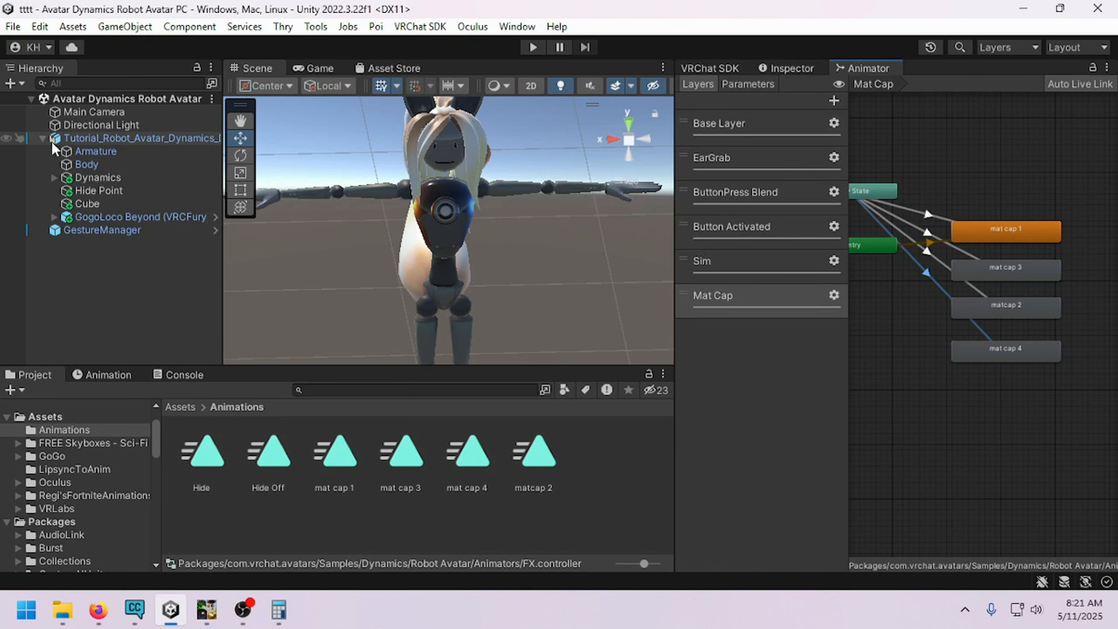
pyautogui.click(42, 137)
pyautogui.click(128, 140)
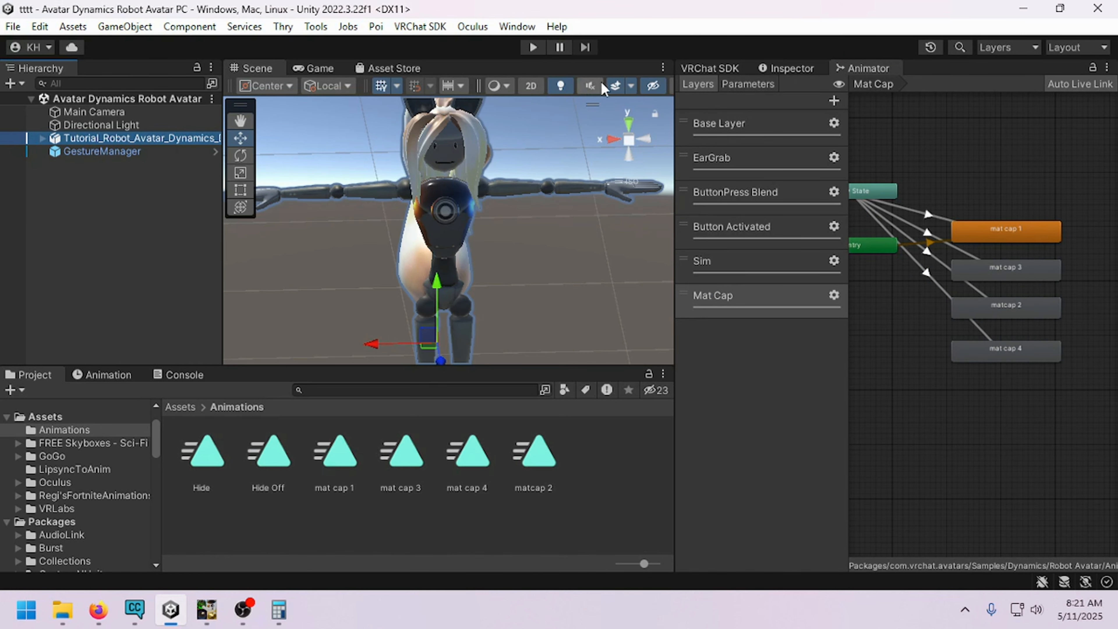
pyautogui.click(787, 68)
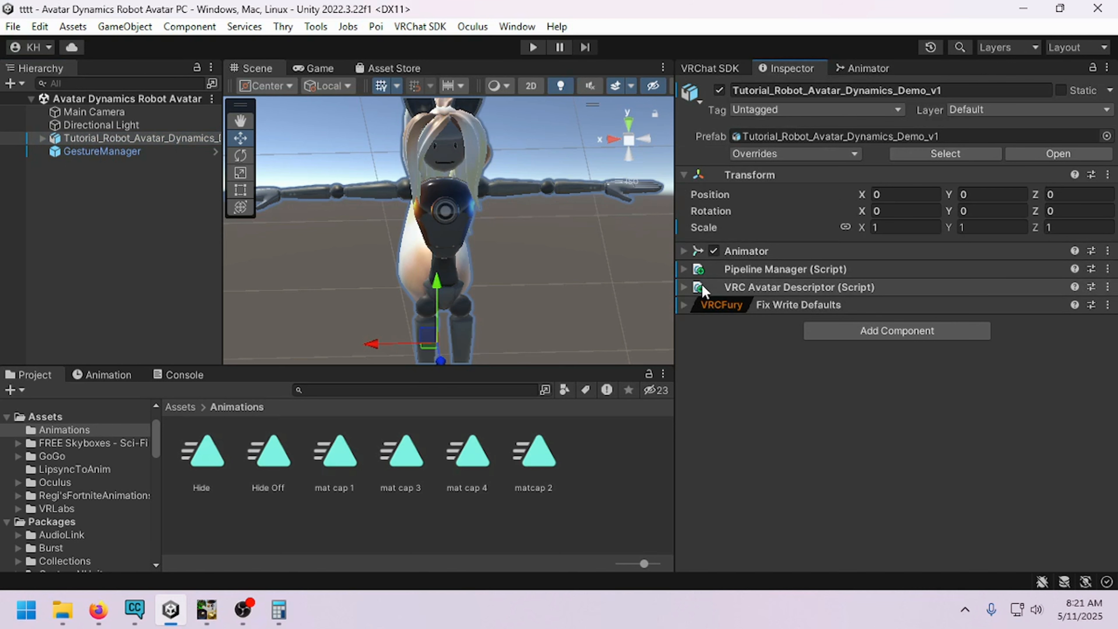
pyautogui.click(686, 287)
pyautogui.scroll(-15, 809, 305)
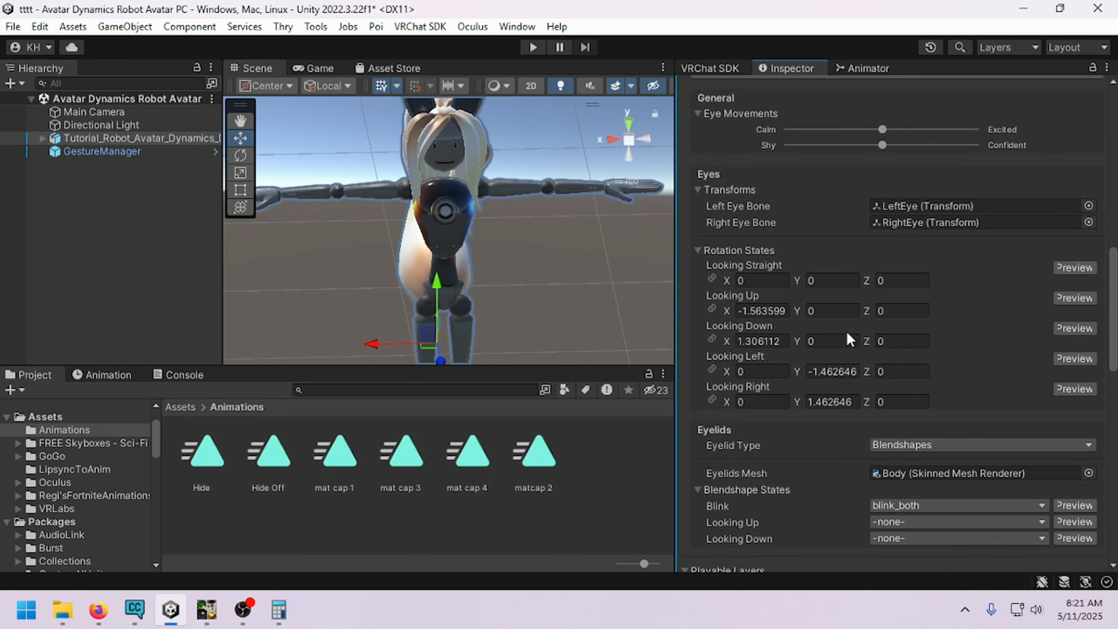
pyautogui.scroll(-12, 846, 332)
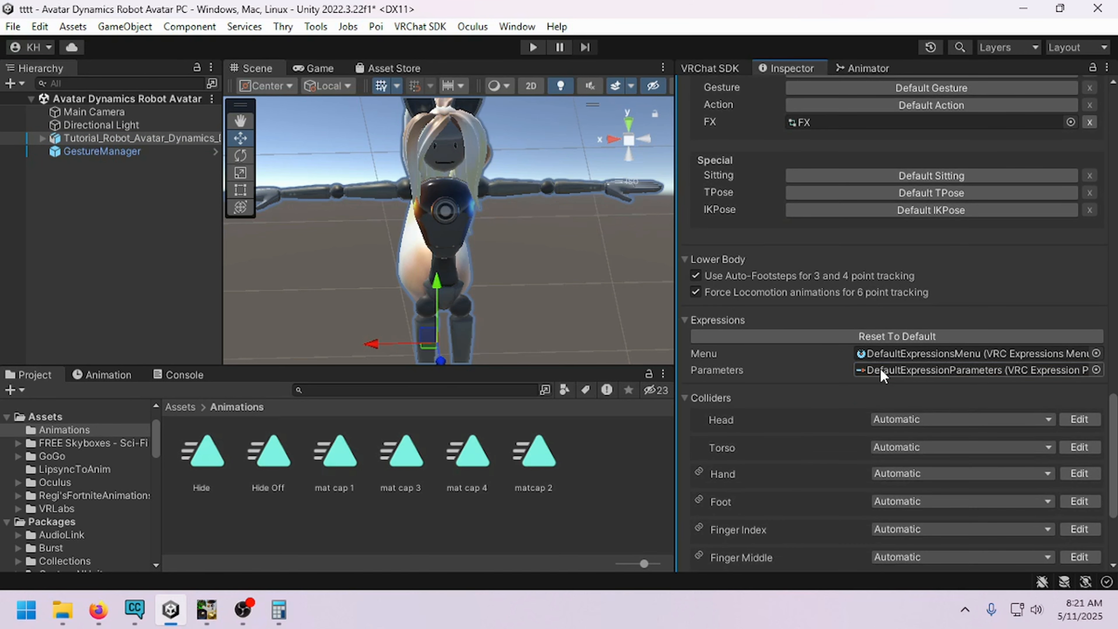
pyautogui.click(880, 370)
pyautogui.doubleClick(880, 370)
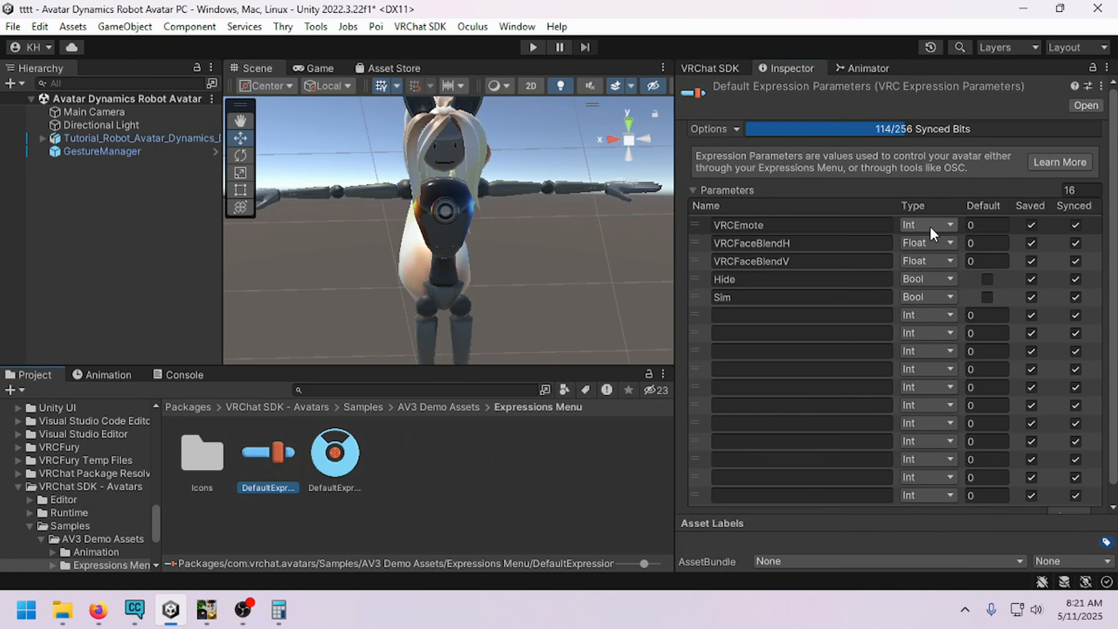
# Step: Remove the surplus blank entries from the expression parameters, keeping a single empty Int row below Sim
pyautogui.scroll(-1, 1094, 510)
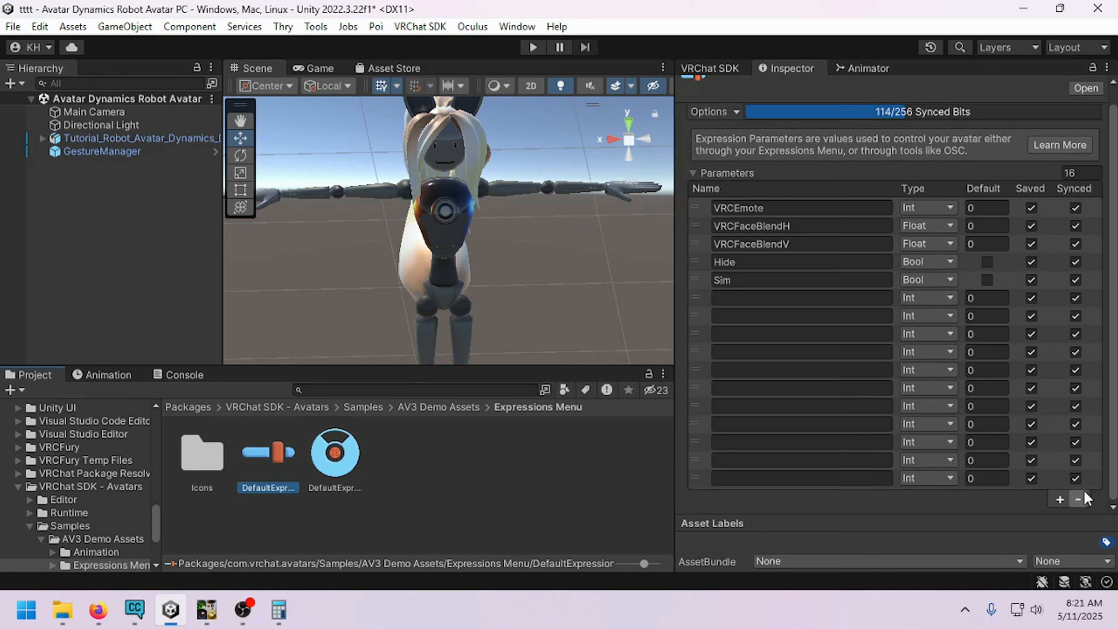
pyautogui.click(1083, 498)
pyautogui.click(1085, 499)
pyautogui.click(1090, 481)
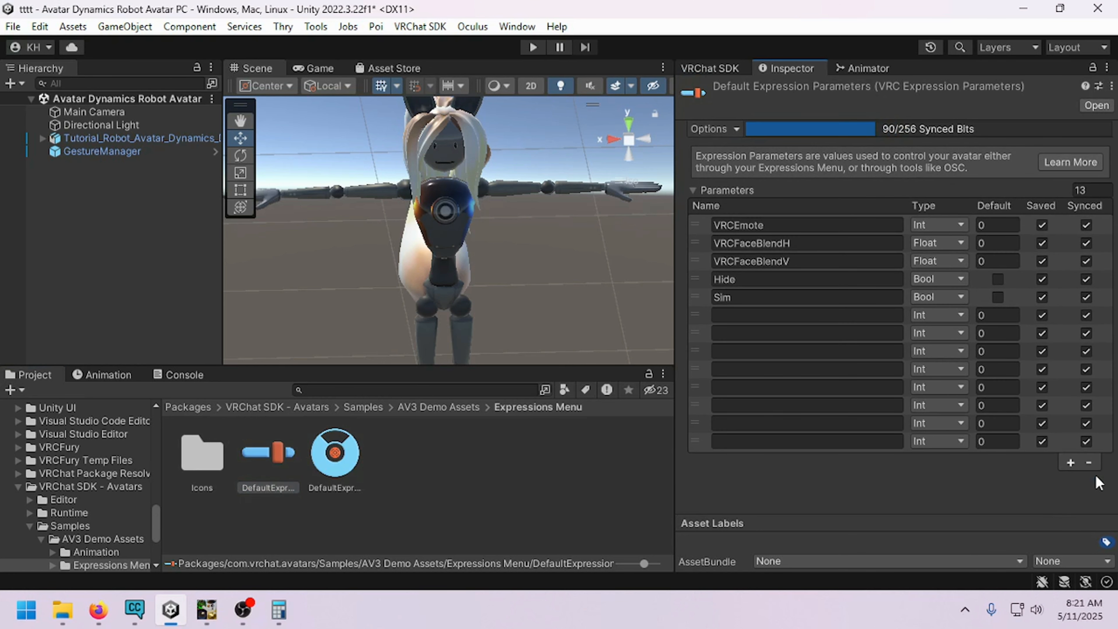
pyautogui.click(1088, 462)
pyautogui.click(1088, 443)
pyautogui.click(1093, 426)
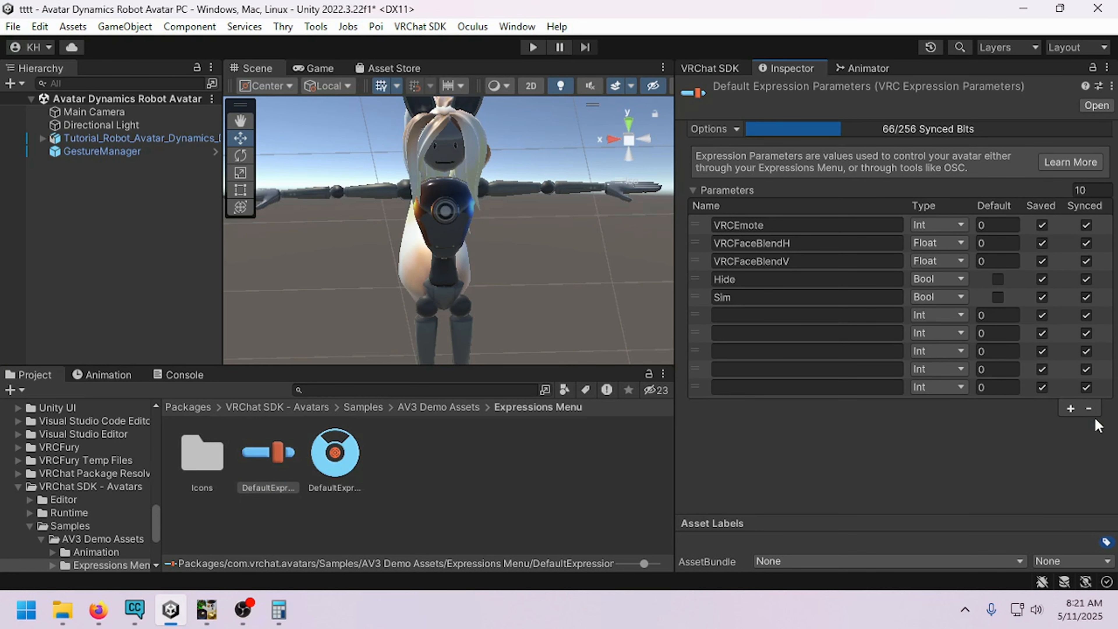
pyautogui.click(1093, 408)
pyautogui.click(1093, 389)
pyautogui.click(1090, 374)
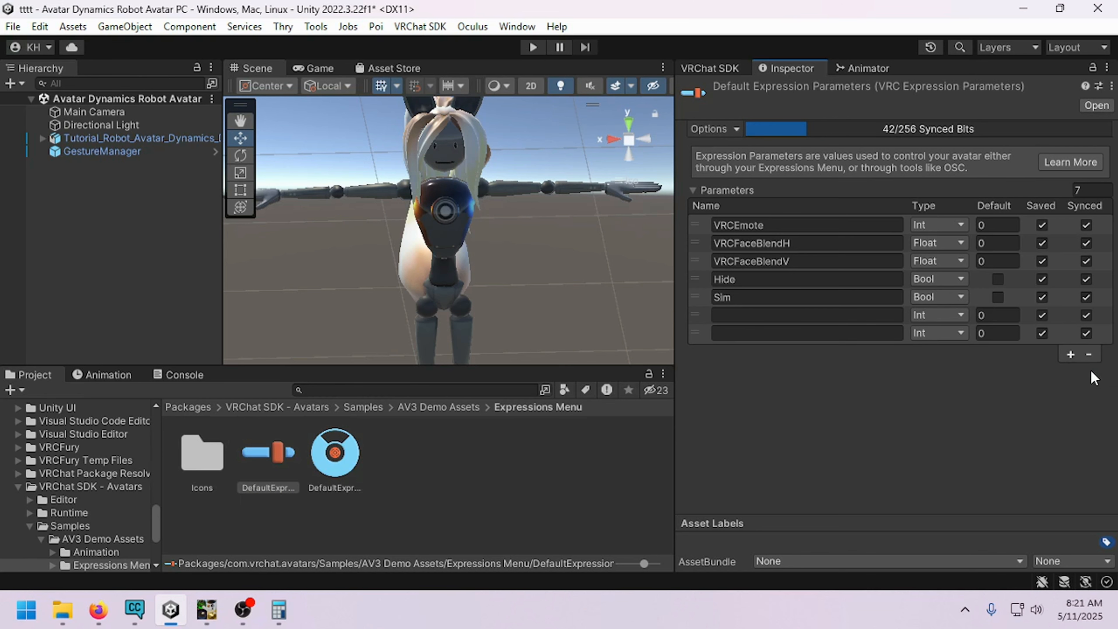
pyautogui.click(1090, 355)
# Step: Copy the Mat Cap parameter name from the FX animator and use it to name the empty Int expression parameter
pyautogui.click(862, 68)
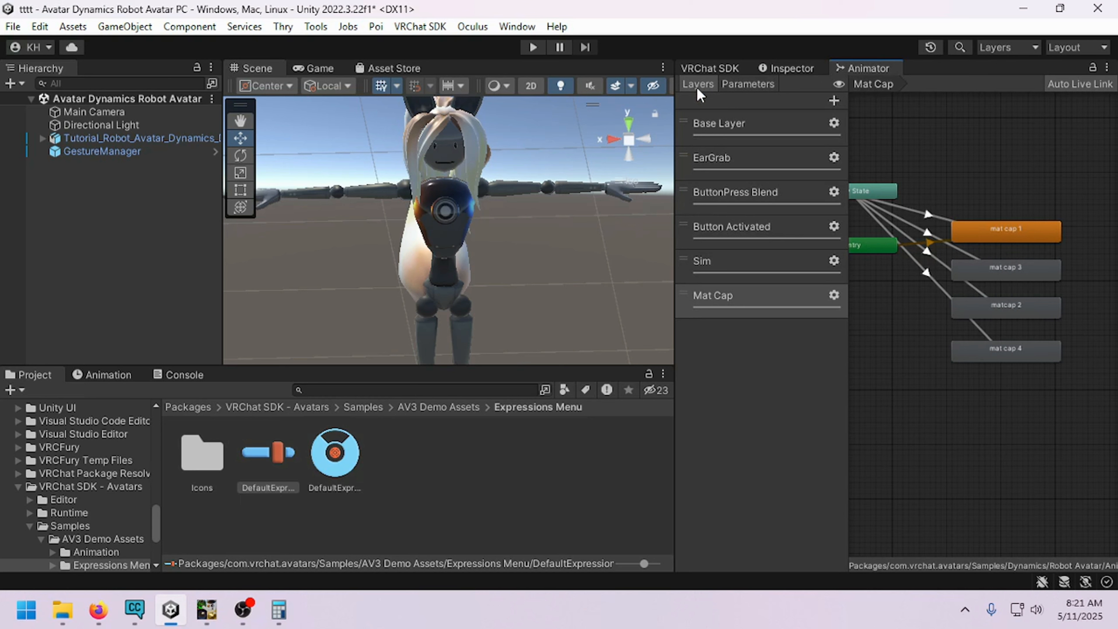
pyautogui.click(748, 84)
pyautogui.doubleClick(739, 270)
pyautogui.hotkey('ctrl', 'c')
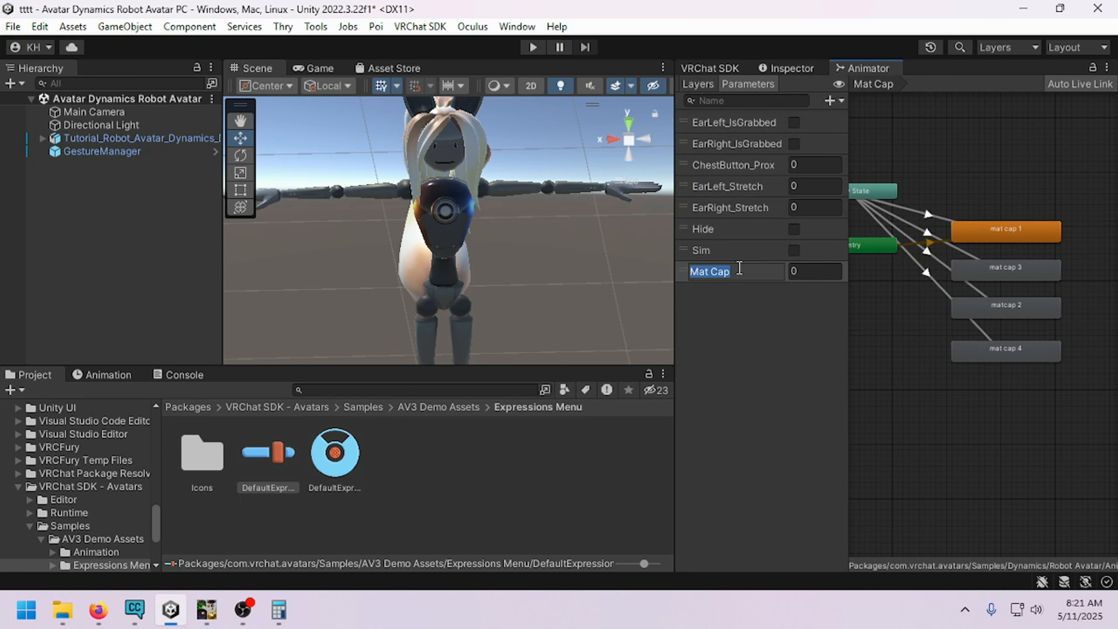
pyautogui.click(788, 68)
pyautogui.click(814, 314)
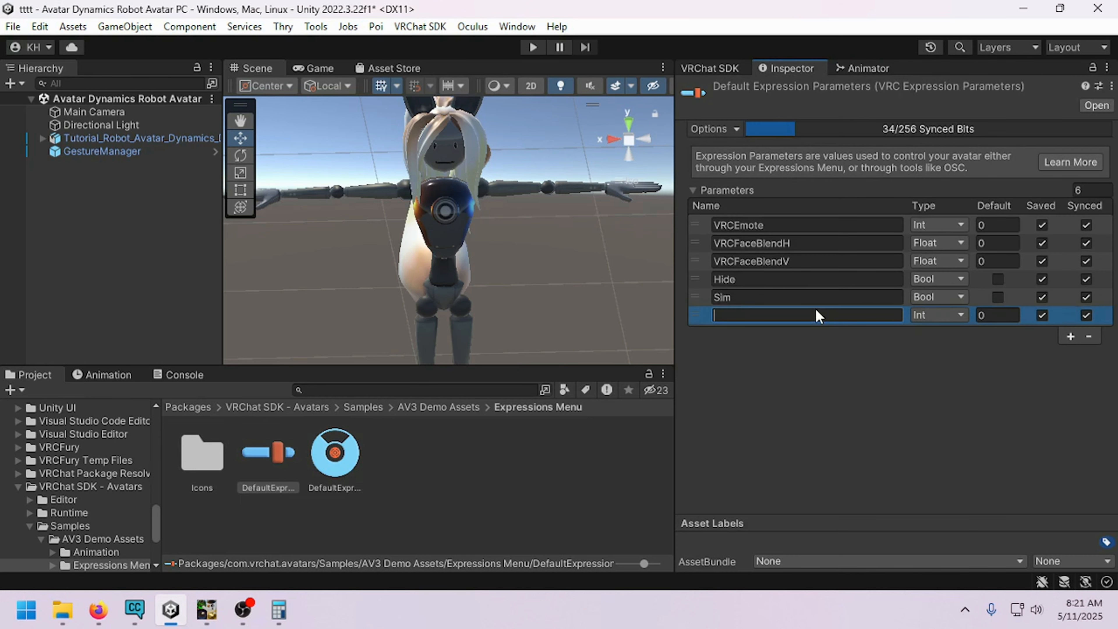
pyautogui.hotkey('ctrl', 'v')
# Step: Duplicate the default expressions menu asset and rename the copy Mat Cap
pyautogui.click(346, 449)
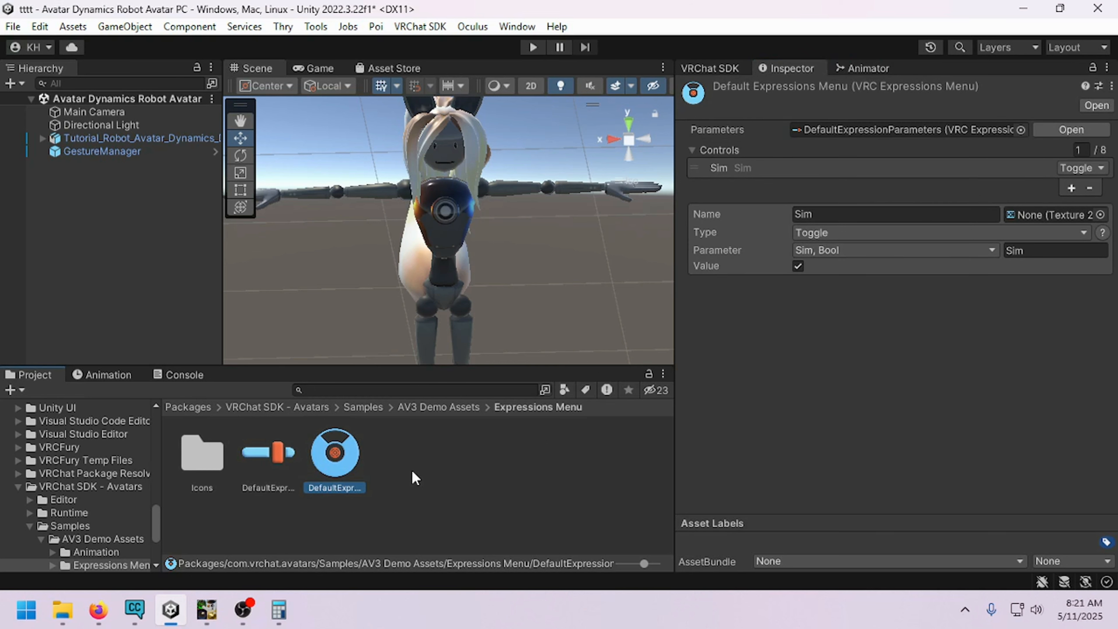
pyautogui.hotkey('ctrl', 's')
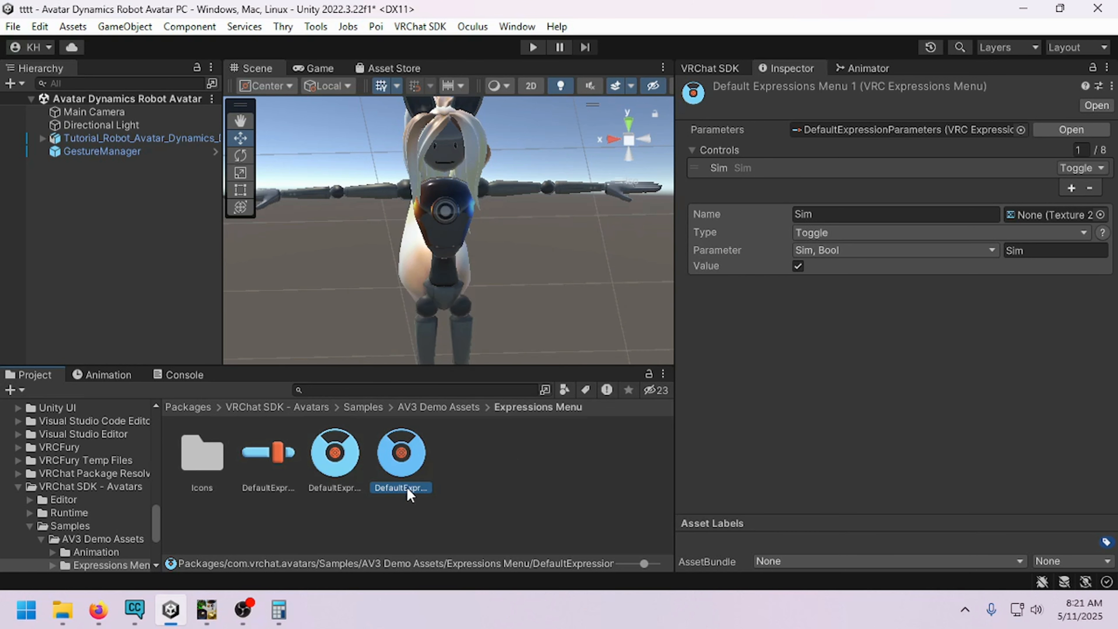
pyautogui.click(407, 488)
pyautogui.write('Mat Cap')
pyautogui.press('Return')
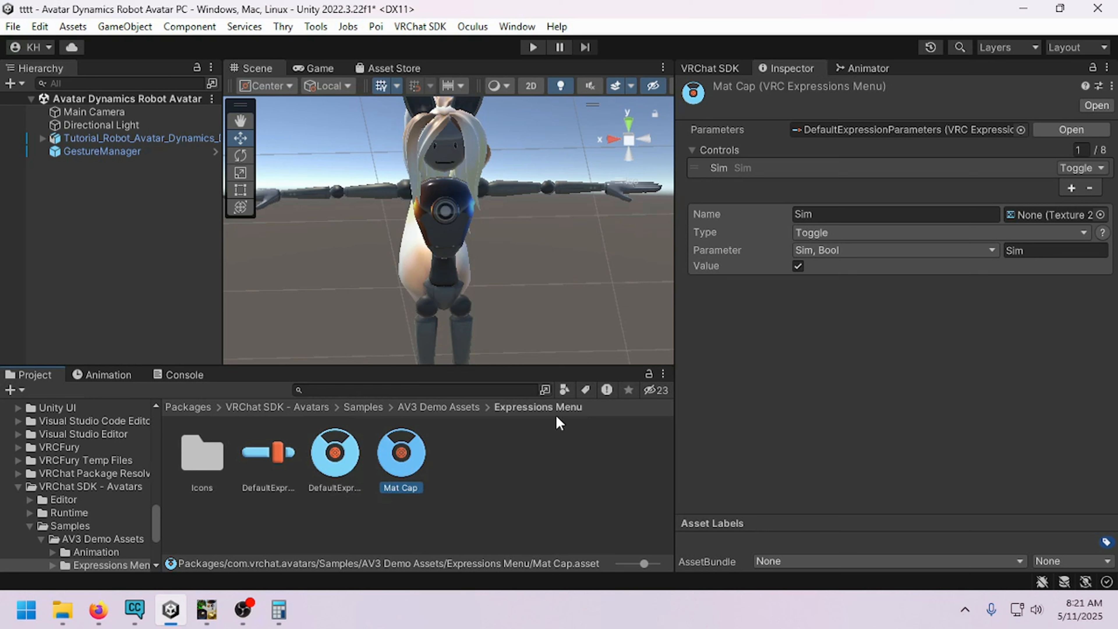
# Step: Replace the Sim control in the Mat Cap menu with a toggle named 1, using parameter Mat Cap, Int and value 0
pyautogui.click(1090, 193)
pyautogui.click(1072, 189)
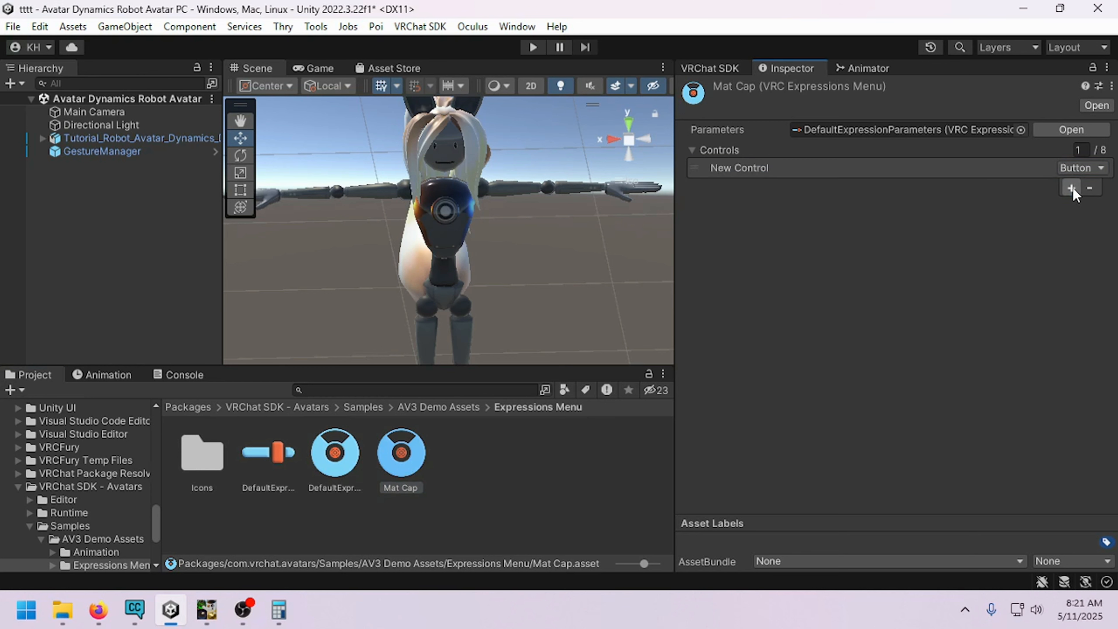
pyautogui.click(848, 232)
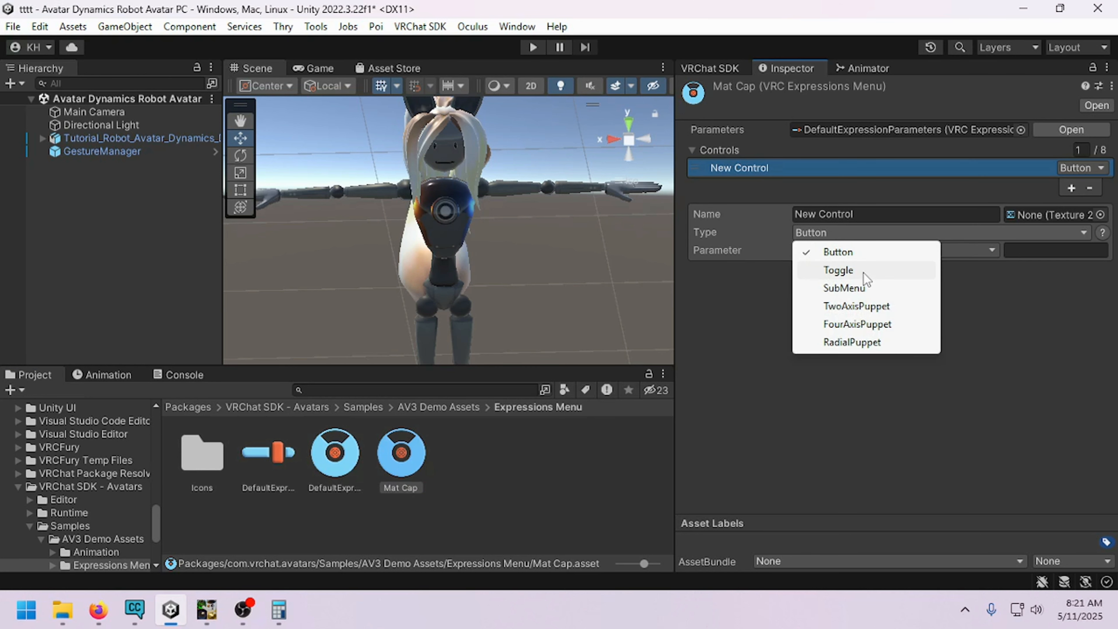
pyautogui.click(865, 273)
pyautogui.click(879, 218)
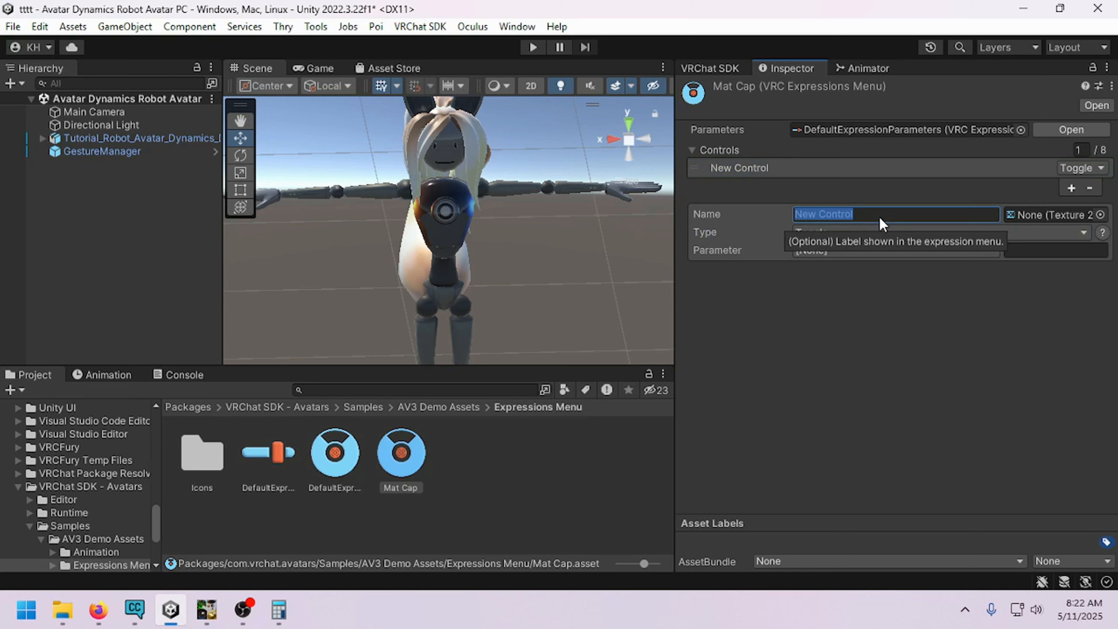
pyautogui.write('1')
pyautogui.click(936, 252)
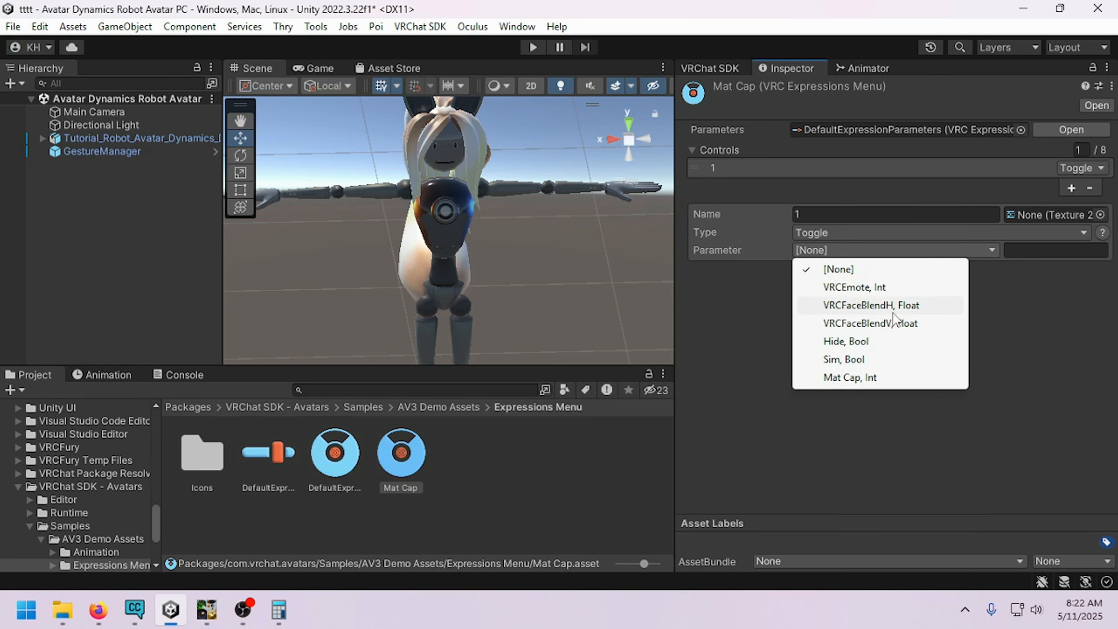
pyautogui.click(873, 375)
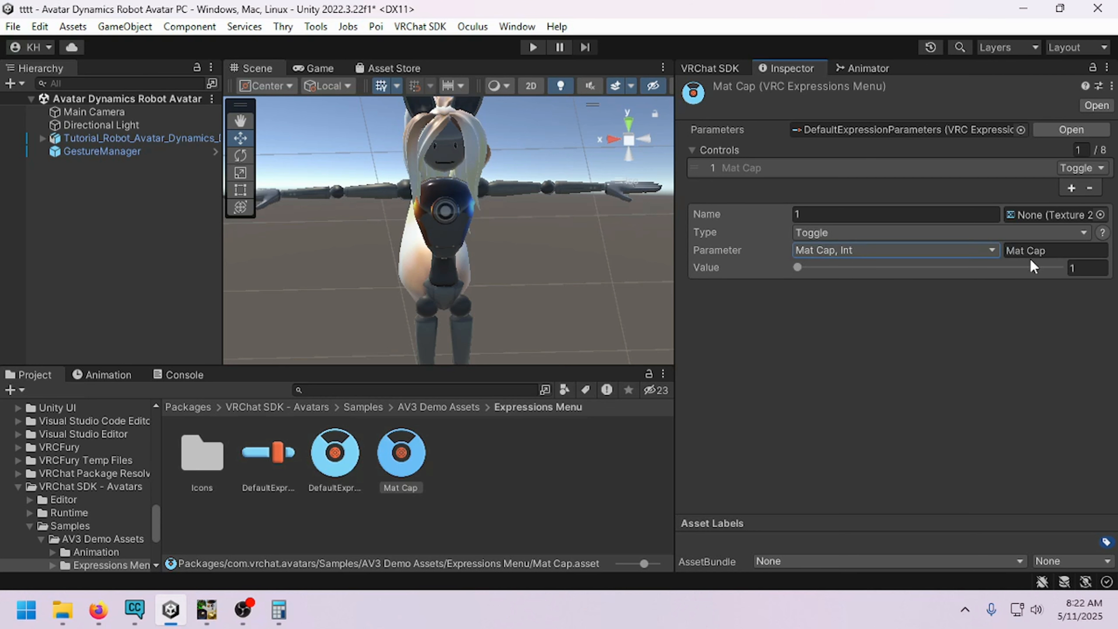
pyautogui.click(1087, 269)
# Step: Add three more toggle controls using the Mat Cap parameter to the Mat Cap menu
pyautogui.click(1070, 188)
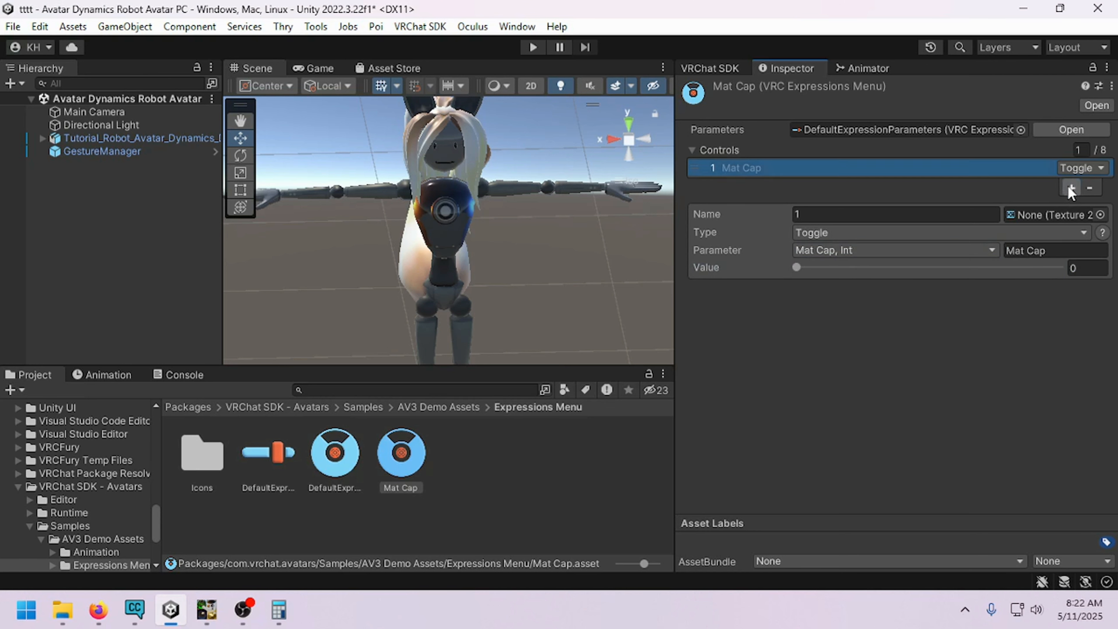
pyautogui.click(1070, 204)
pyautogui.click(1070, 220)
# Step: Name the three new toggle controls Mat Cap 2, Mat Cap 3 and Mat Cap 4
pyautogui.click(836, 200)
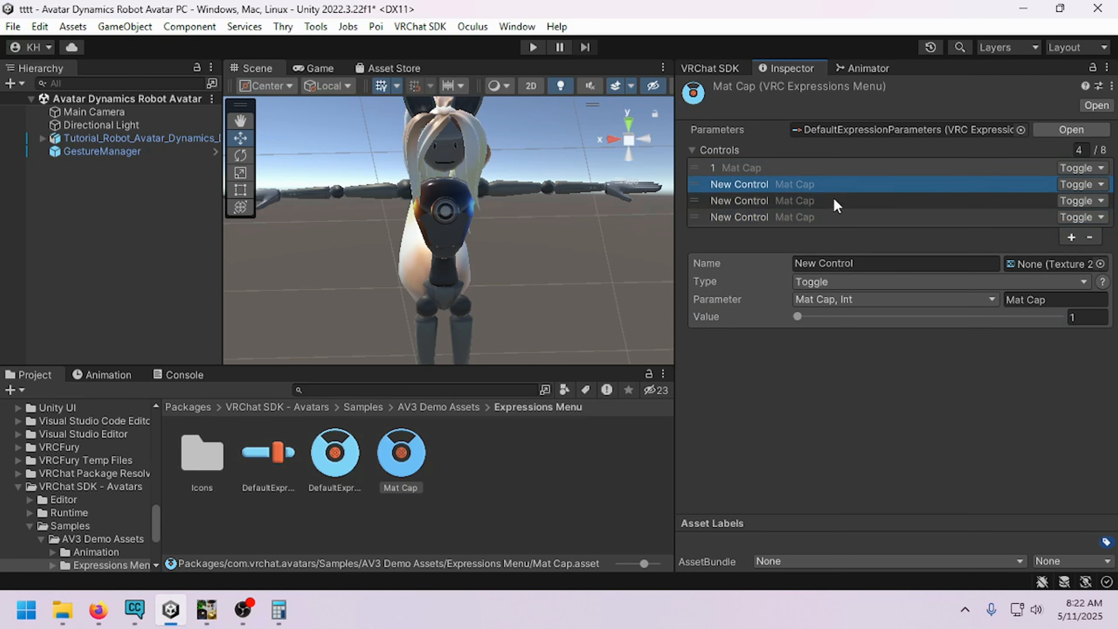
pyautogui.click(874, 260)
pyautogui.write('Mat Cap')
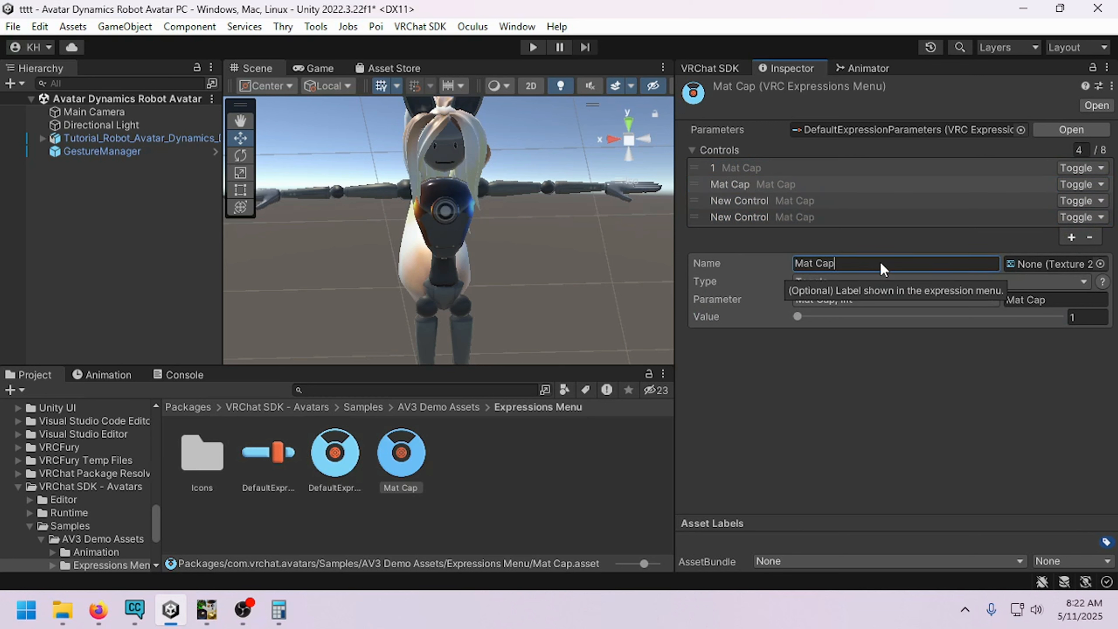
pyautogui.write(' 2')
pyautogui.click(831, 201)
pyautogui.click(878, 264)
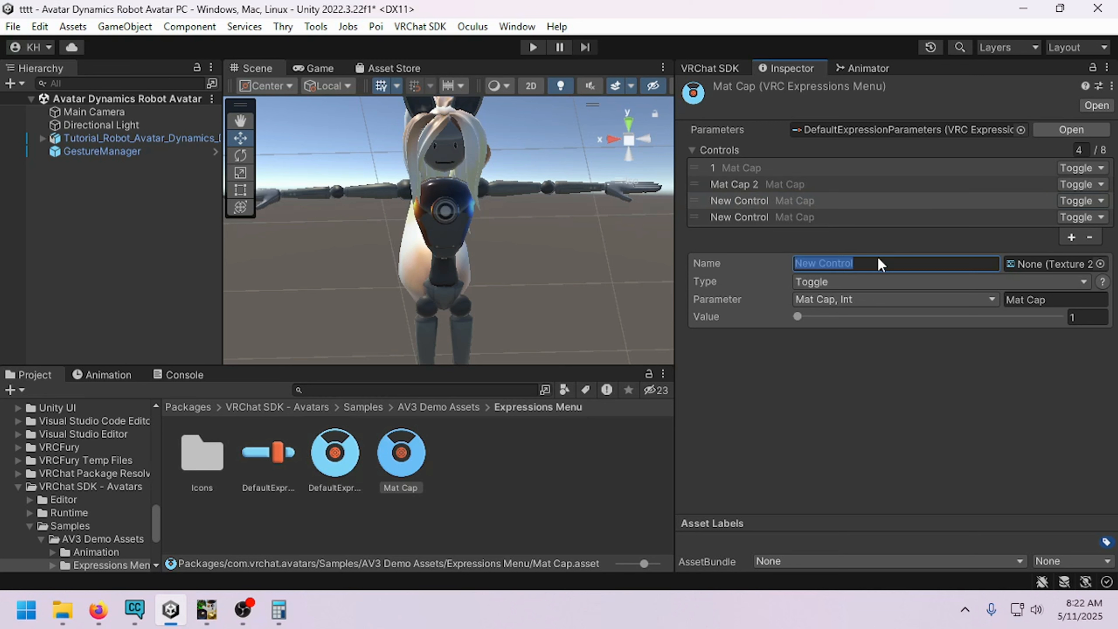
pyautogui.write('Mat Cap 3')
pyautogui.click(836, 222)
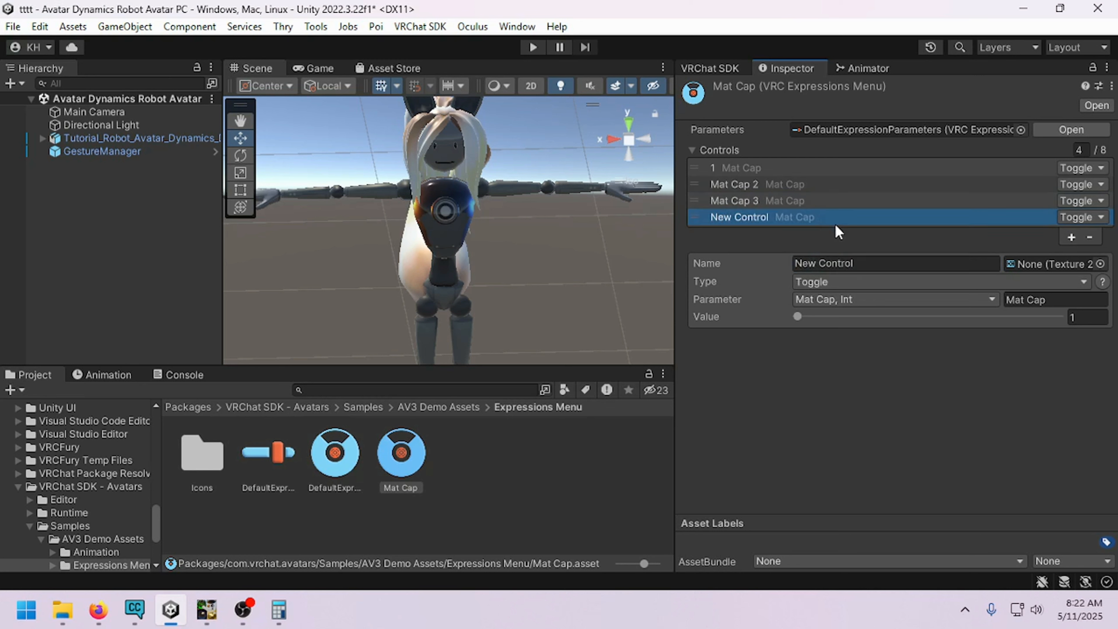
pyautogui.click(873, 260)
pyautogui.press('BackSpace')
pyautogui.write('Mat Cap 4')
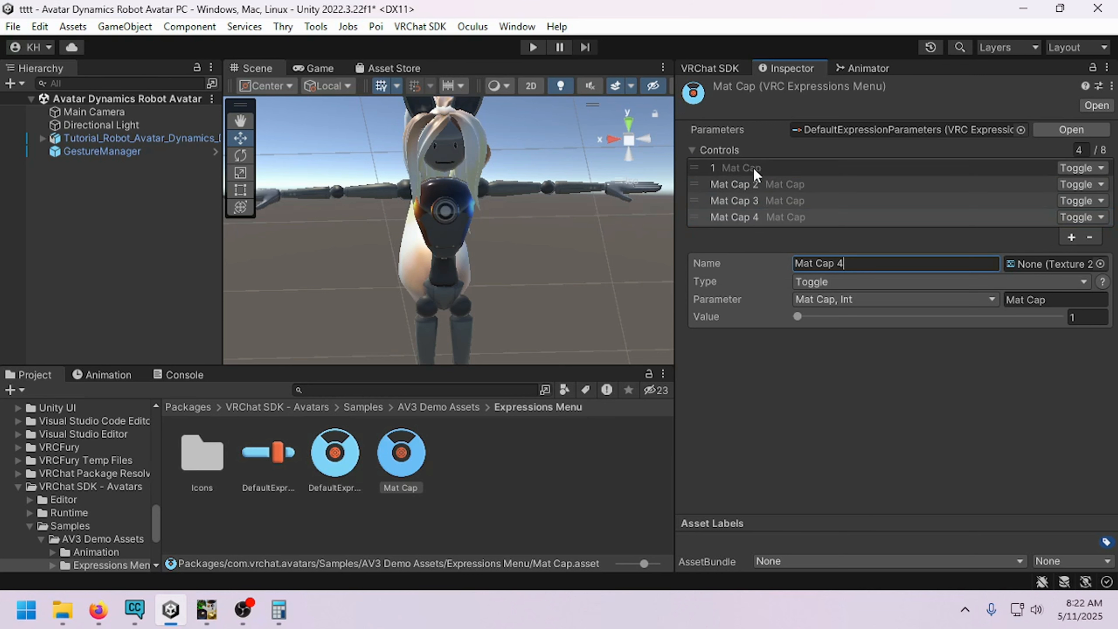
# Step: Rename the first toggle control Mat Cap 1, and select the Mat Cap 2 control
pyautogui.click(814, 168)
pyautogui.click(813, 258)
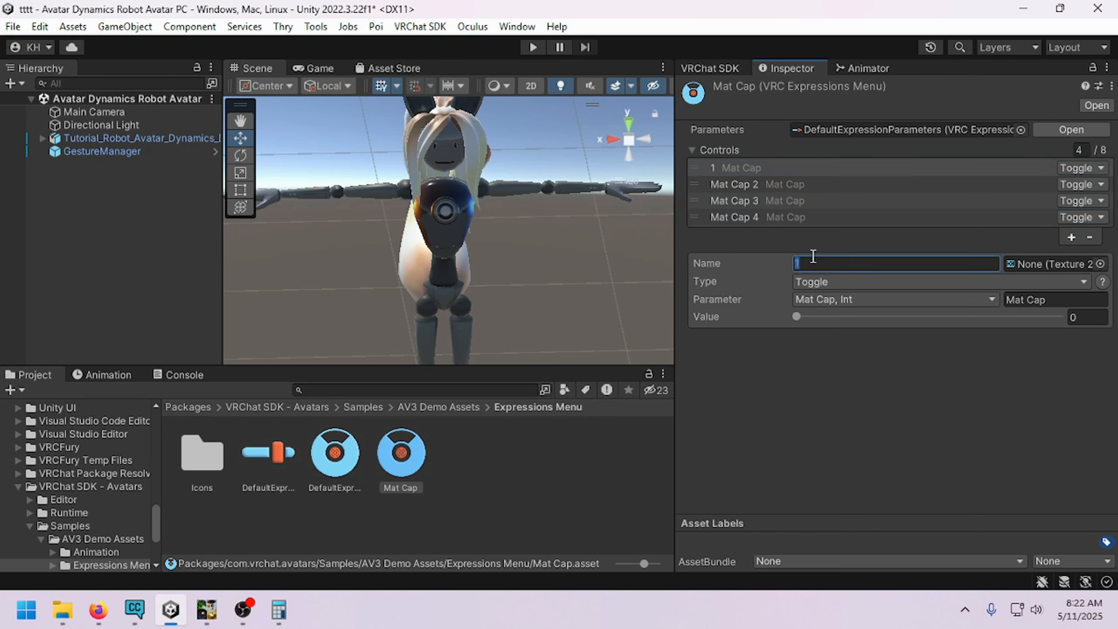
pyautogui.write('Mat Cap1')
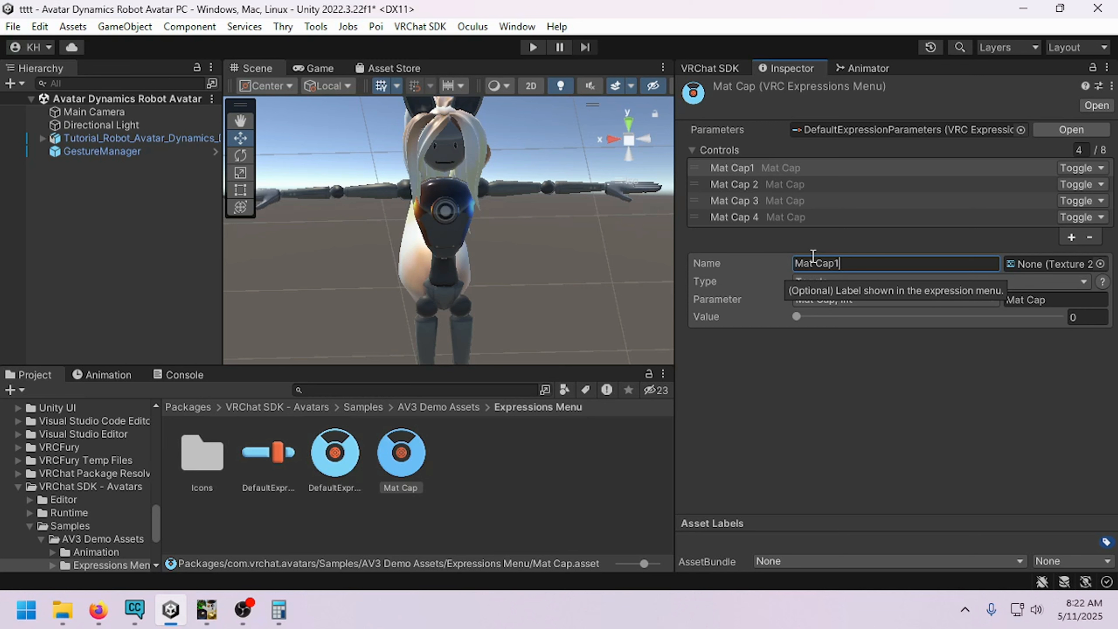
pyautogui.click(839, 253)
pyautogui.click(837, 264)
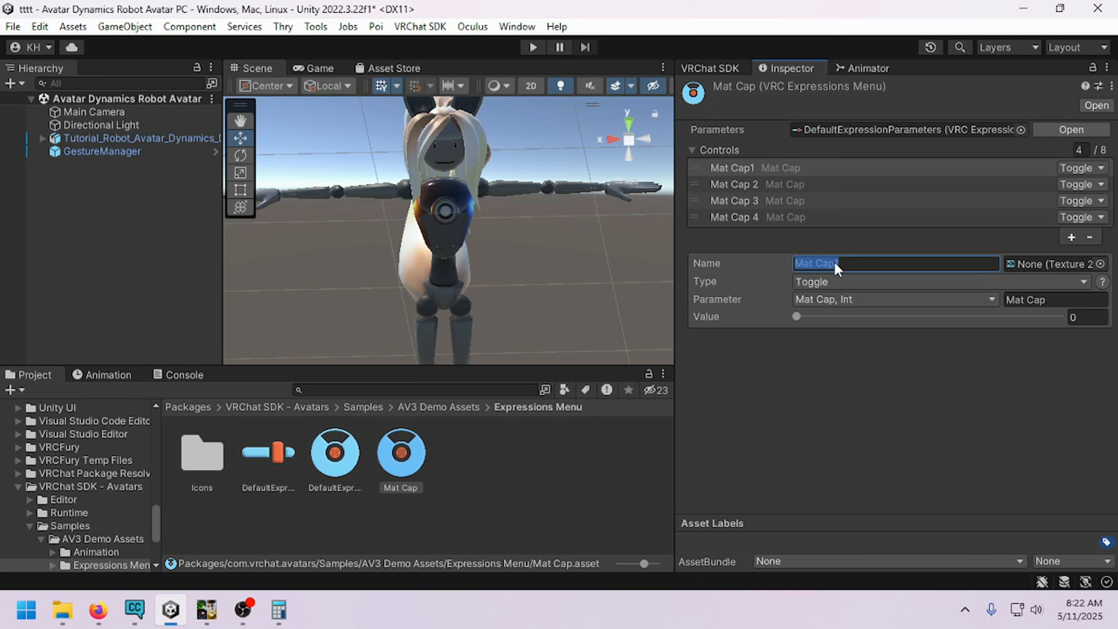
pyautogui.tripleClick(836, 265)
pyautogui.click(835, 266)
pyautogui.click(775, 201)
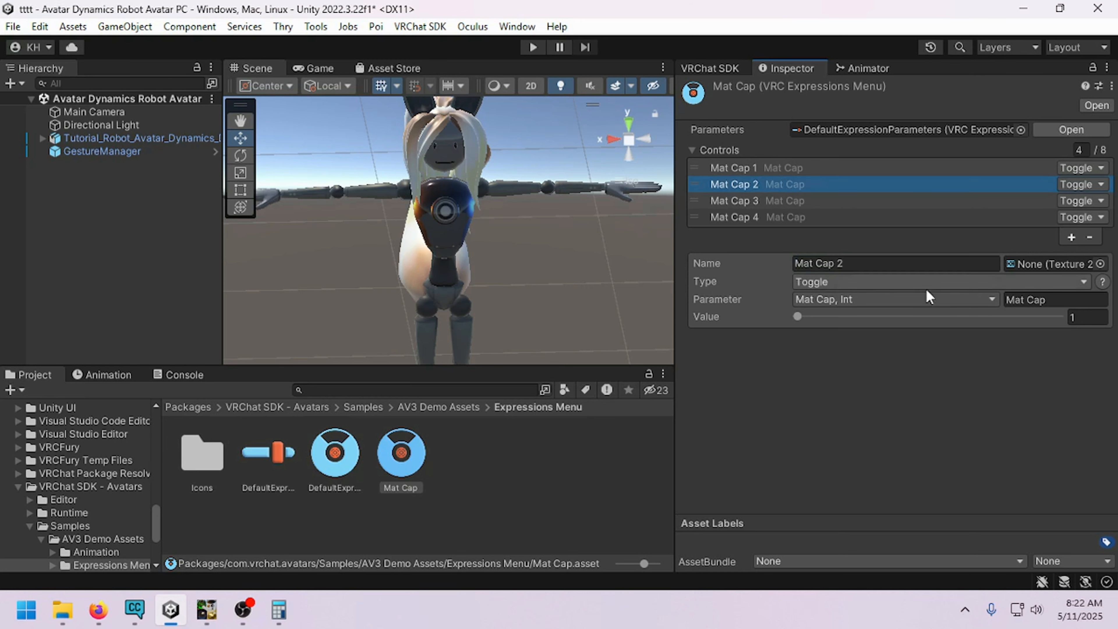
# Step: Set the Mat Cap 3 toggle's value to 2 and enter a separate value for the Mat Cap 4 toggle
pyautogui.click(1085, 317)
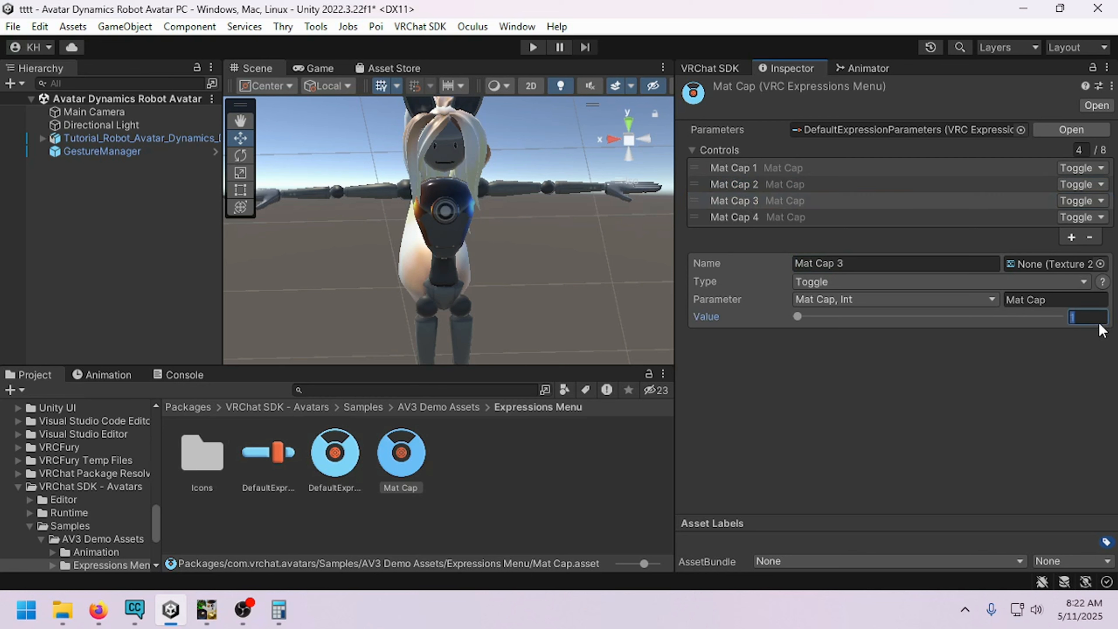
pyautogui.write('2')
pyautogui.click(834, 222)
pyautogui.click(1095, 319)
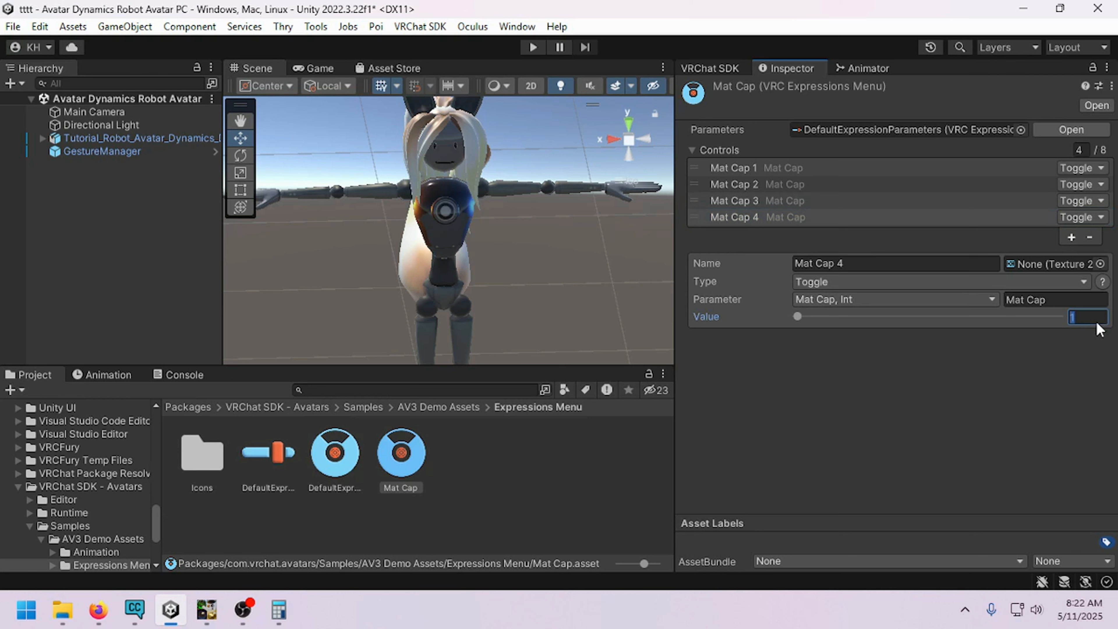
# Step: Add a control named Mat Cap to the Default Expressions Menu
pyautogui.click(326, 456)
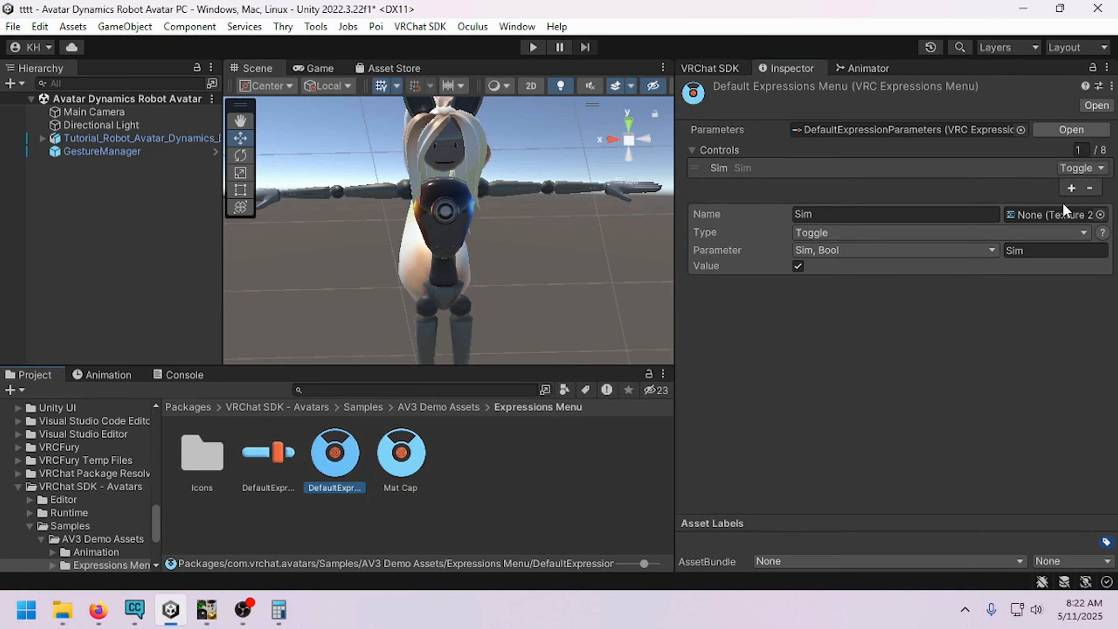
pyautogui.click(1071, 188)
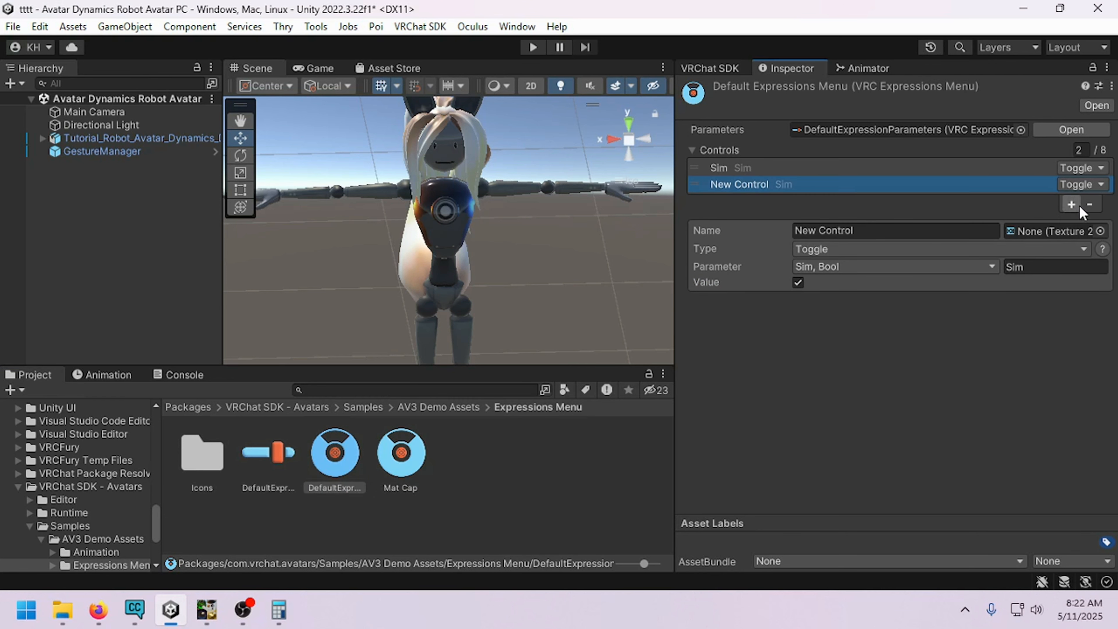
pyautogui.click(894, 229)
pyautogui.write('Mat Cap')
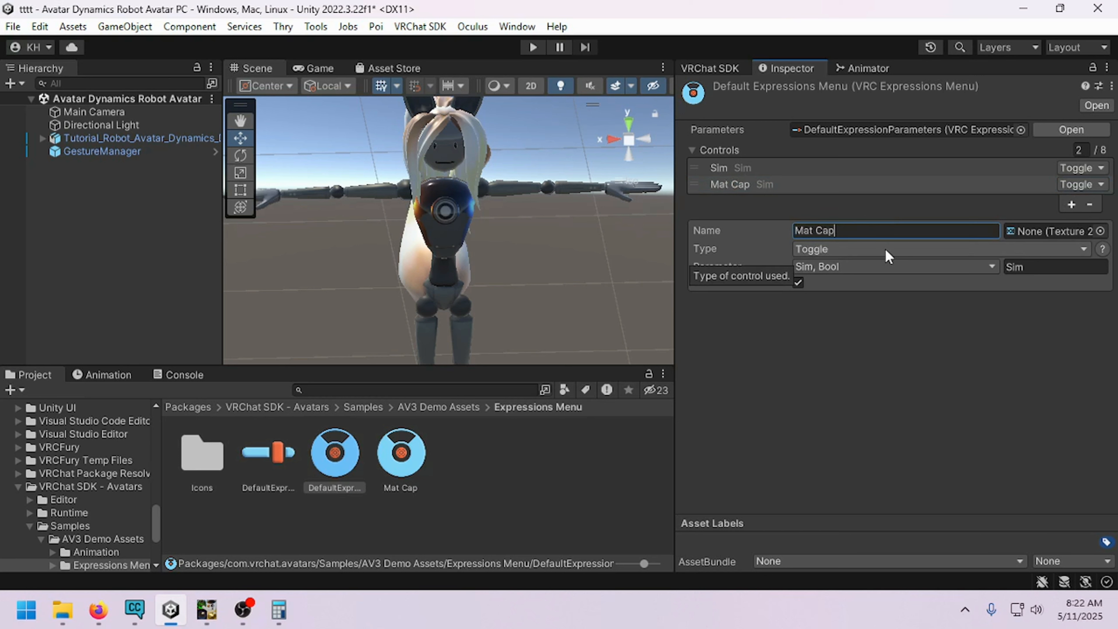
# Step: Make the Mat Cap control a SubMenu with no parameter, and assign the Mat Cap expressions menu to it
pyautogui.click(868, 263)
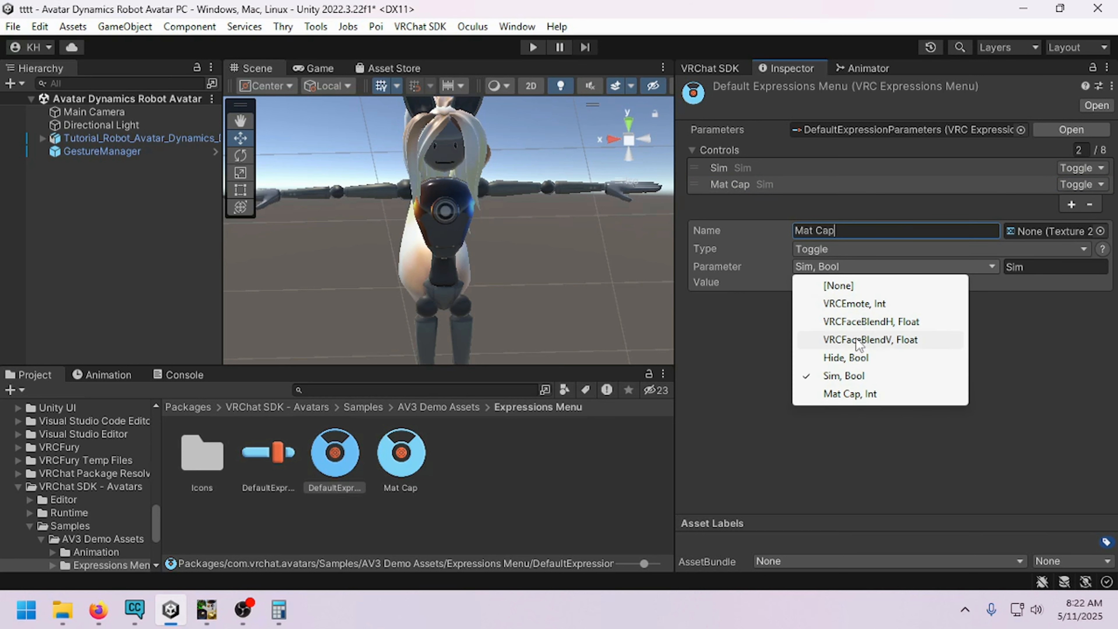
pyautogui.click(838, 286)
pyautogui.click(843, 249)
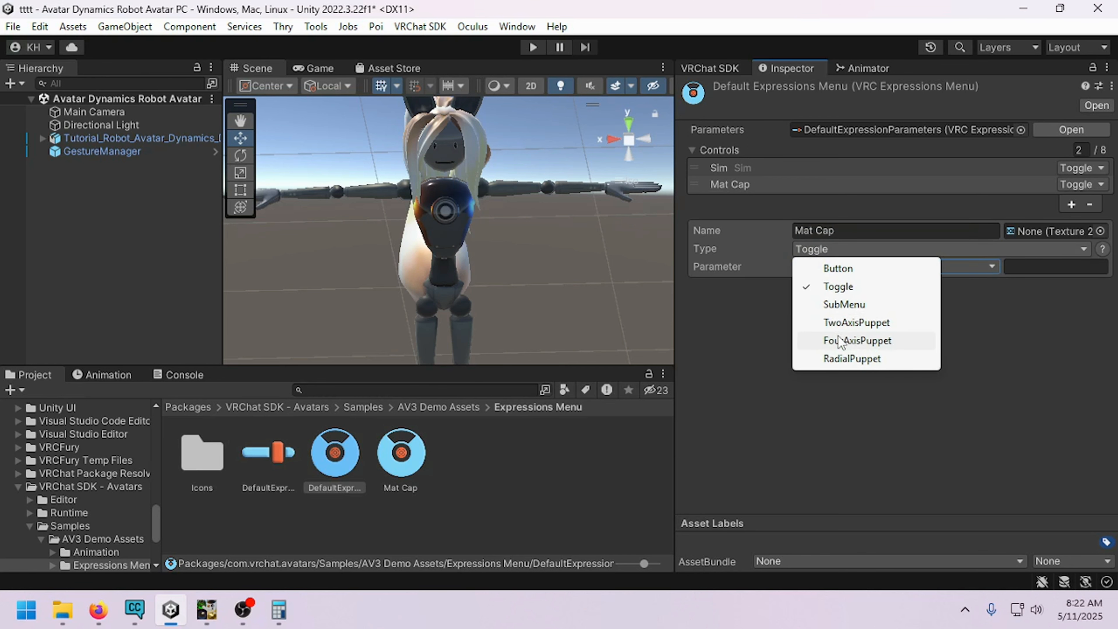
pyautogui.click(844, 304)
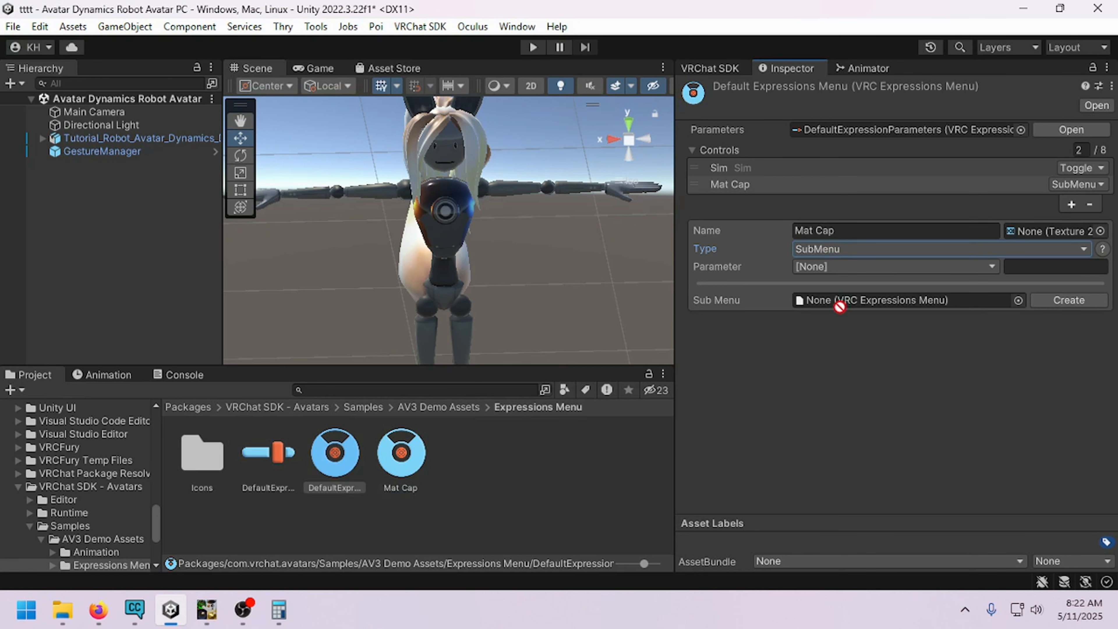
pyautogui.moveTo(839, 307); pyautogui.dragTo(845, 301)
# Step: Enter play mode from the GestureManager and open the avatar's expressions in the radial menu with the Scene view showing
pyautogui.click(132, 151)
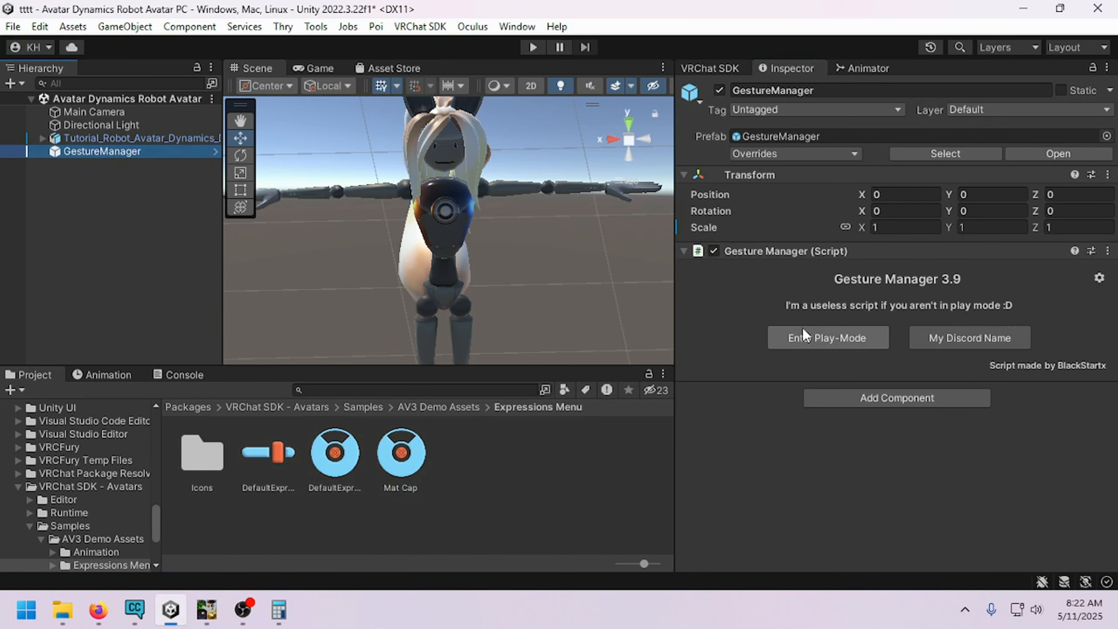
pyautogui.click(805, 342)
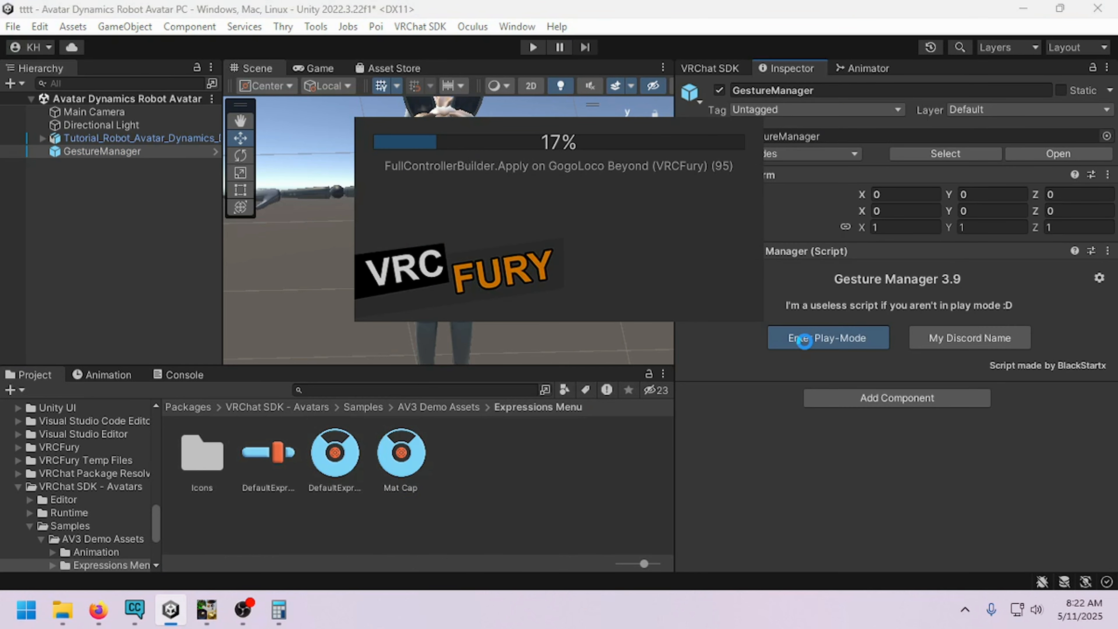
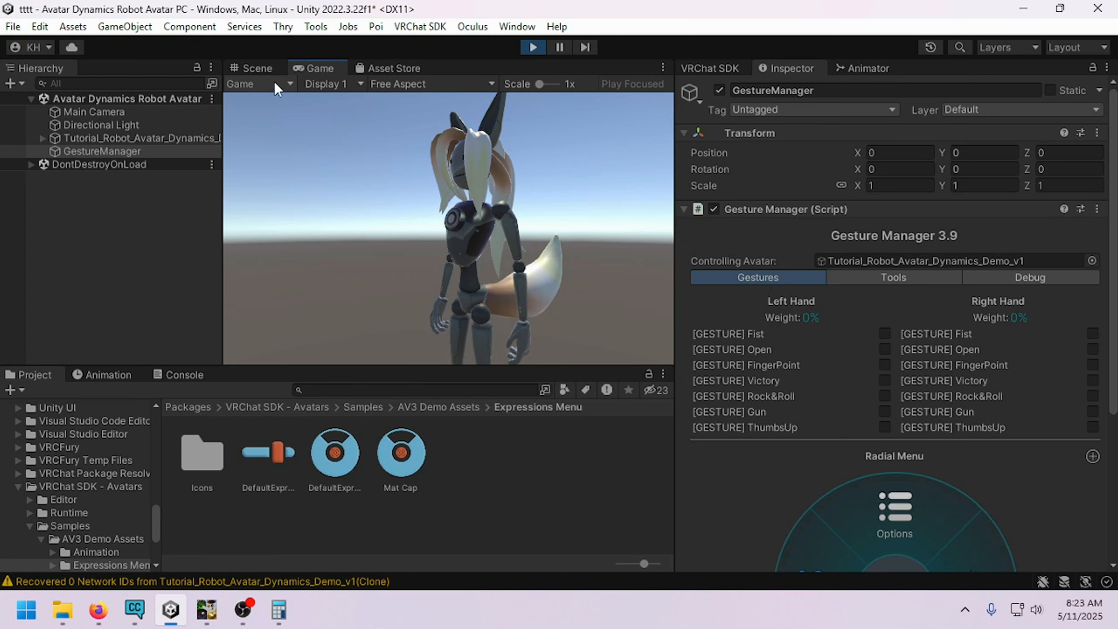
pyautogui.click(257, 68)
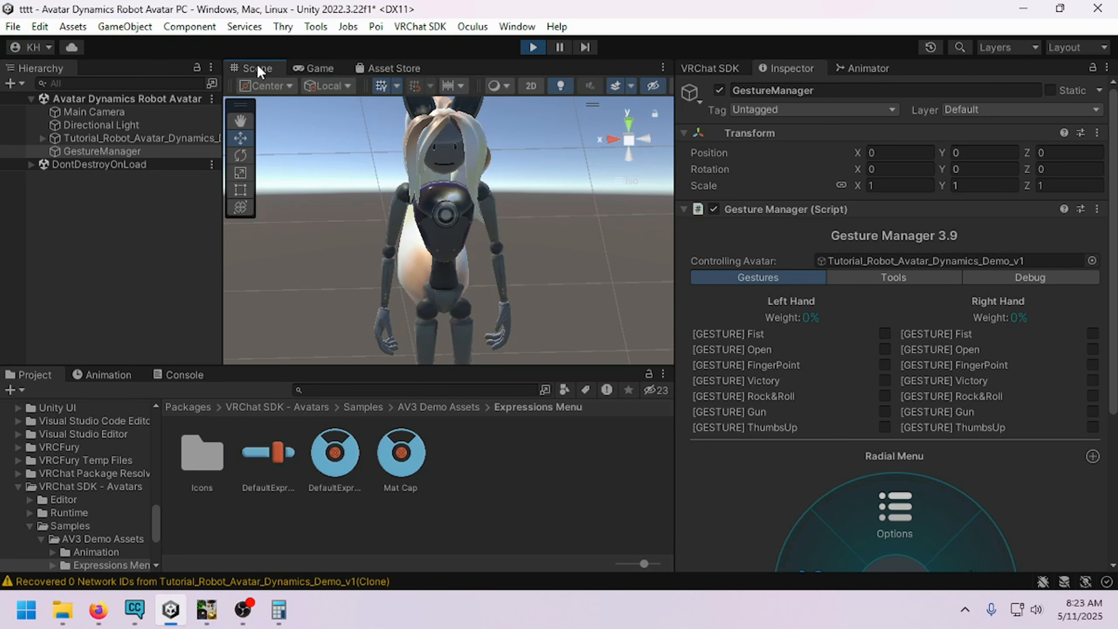
pyautogui.scroll(-5, 915, 324)
pyautogui.click(973, 356)
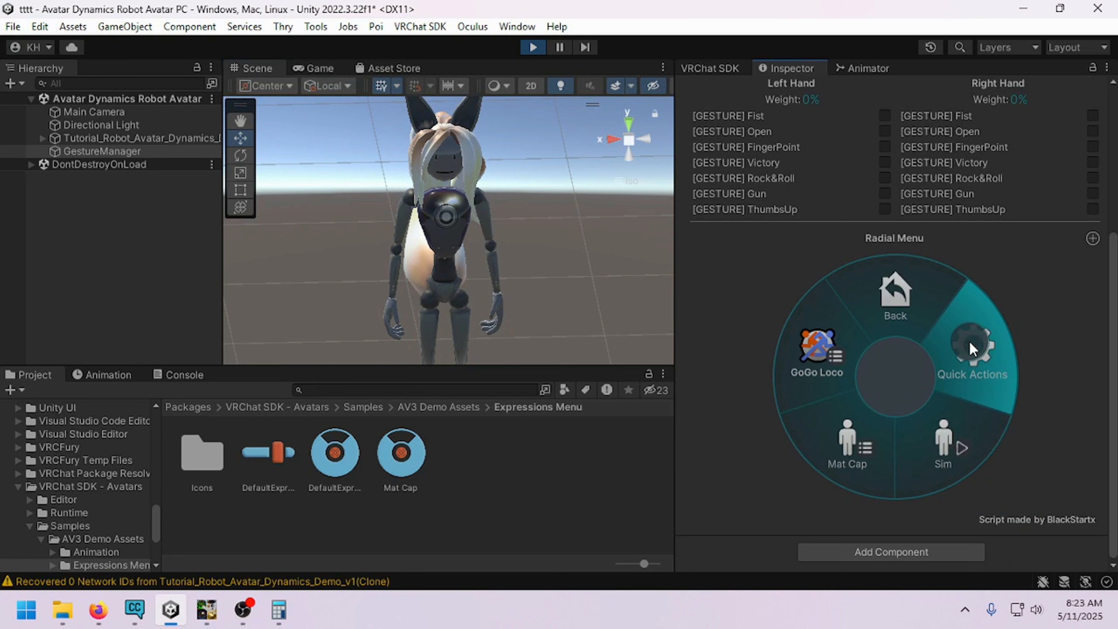
# Step: Try the matcap toggles in the Mat Cap submenu on the avatar, and exit play mode
pyautogui.click(866, 441)
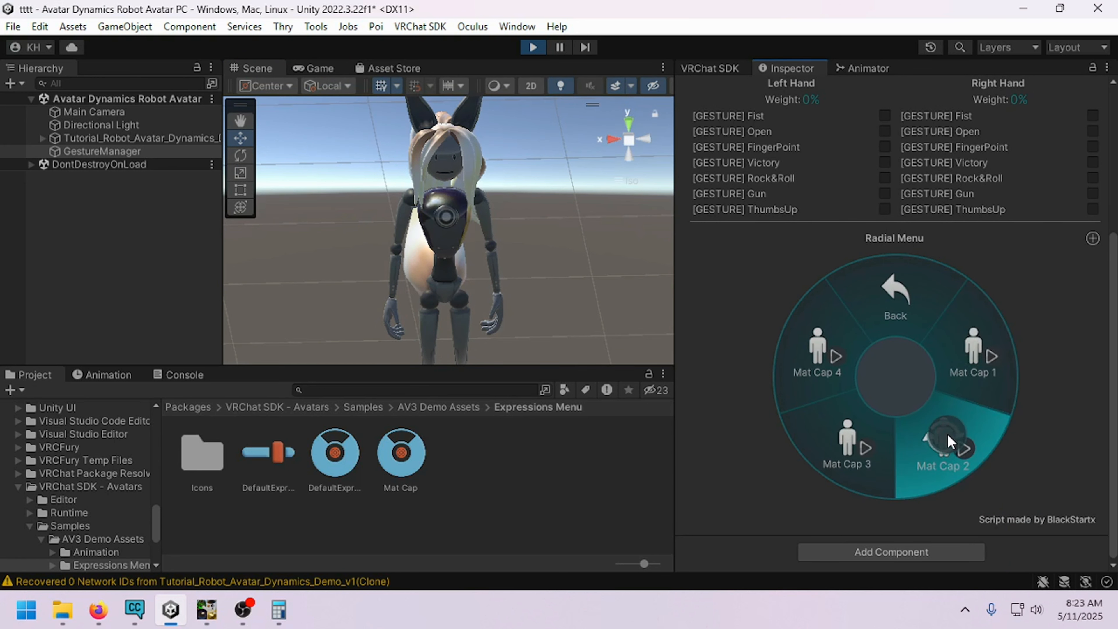
pyautogui.click(878, 440)
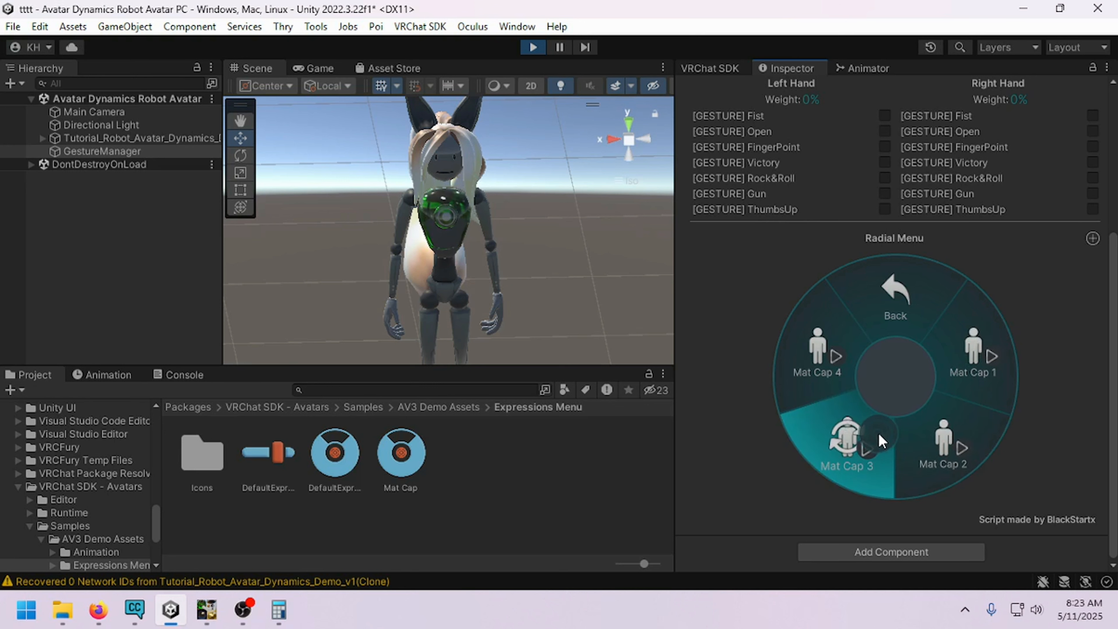
pyautogui.click(835, 362)
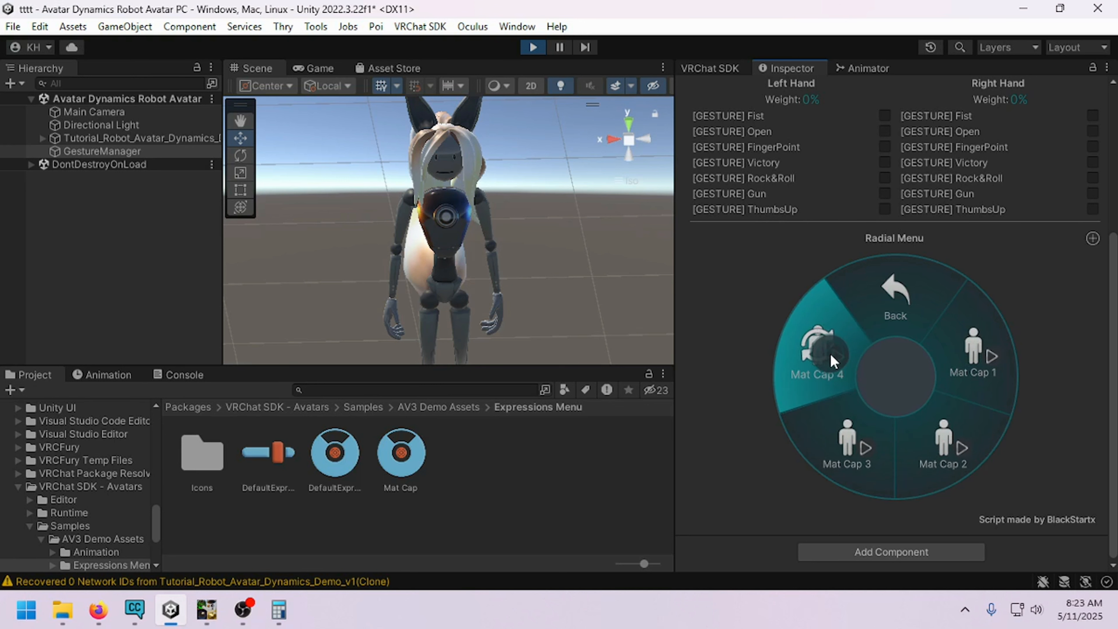
pyautogui.click(839, 423)
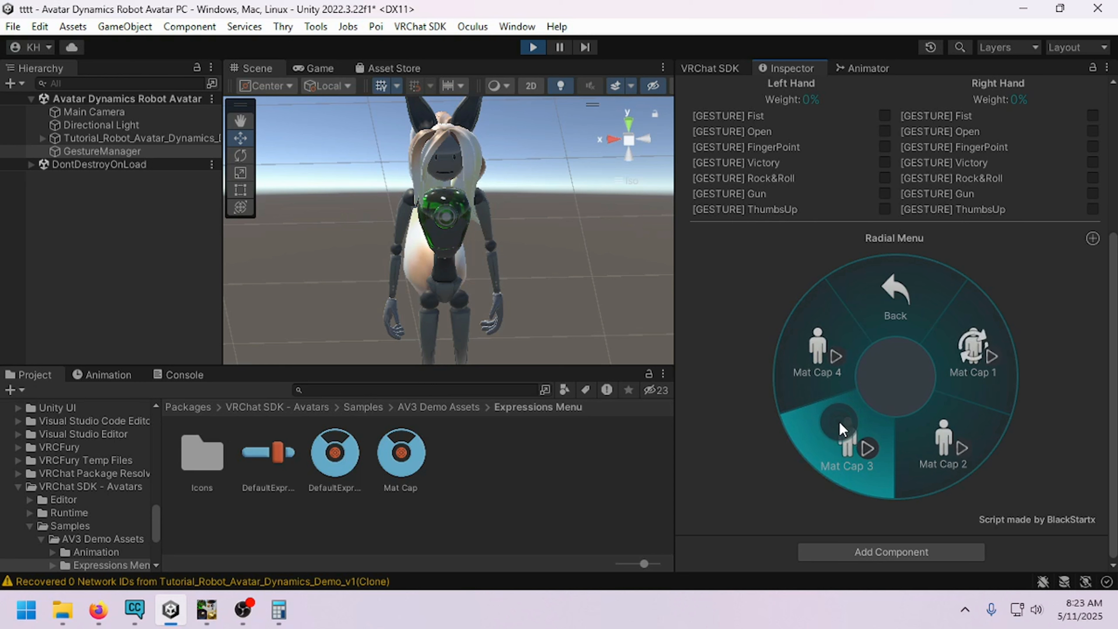
pyautogui.click(928, 423)
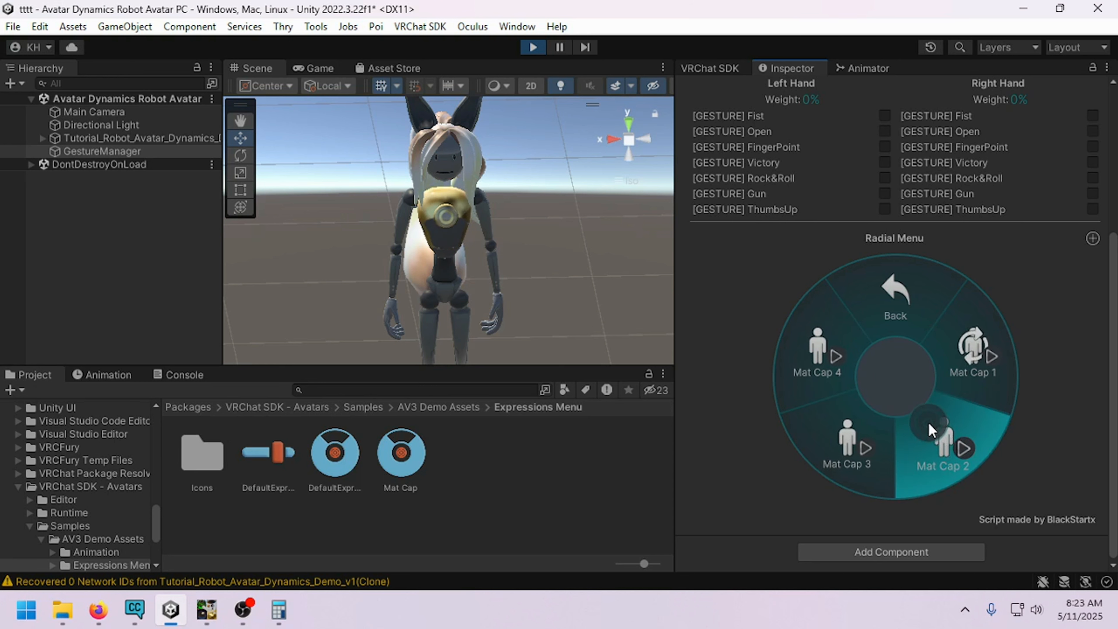
pyautogui.click(533, 47)
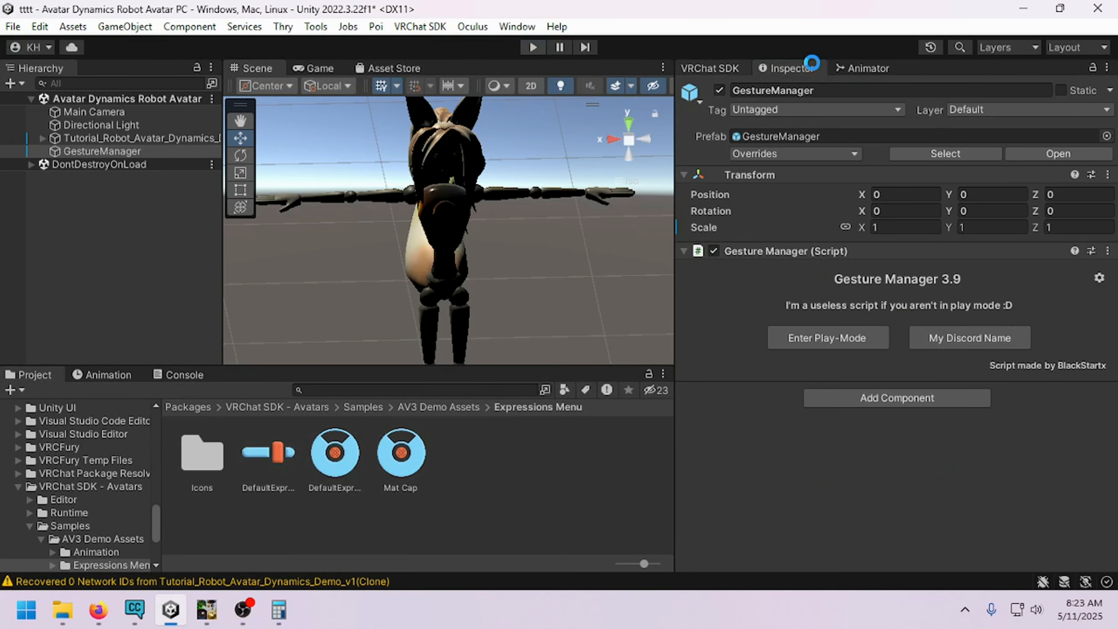
# Step: Set the transition duration from Any State to mat cap 1 to 0.01 seconds in the Mat Cap layer
pyautogui.click(862, 68)
pyautogui.click(931, 213)
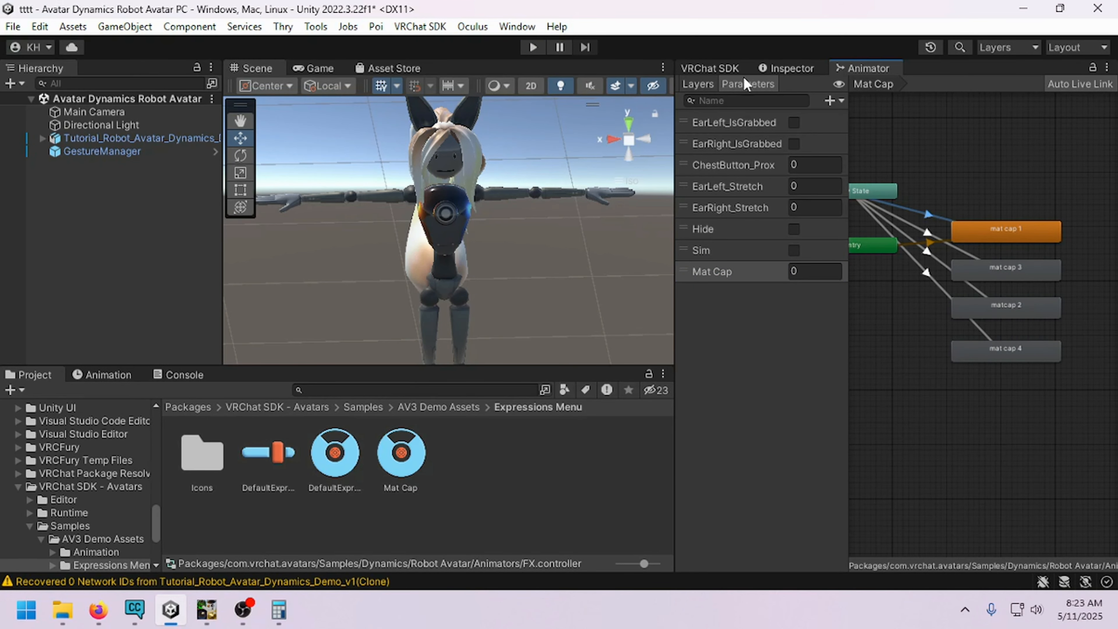
pyautogui.click(788, 68)
pyautogui.click(696, 263)
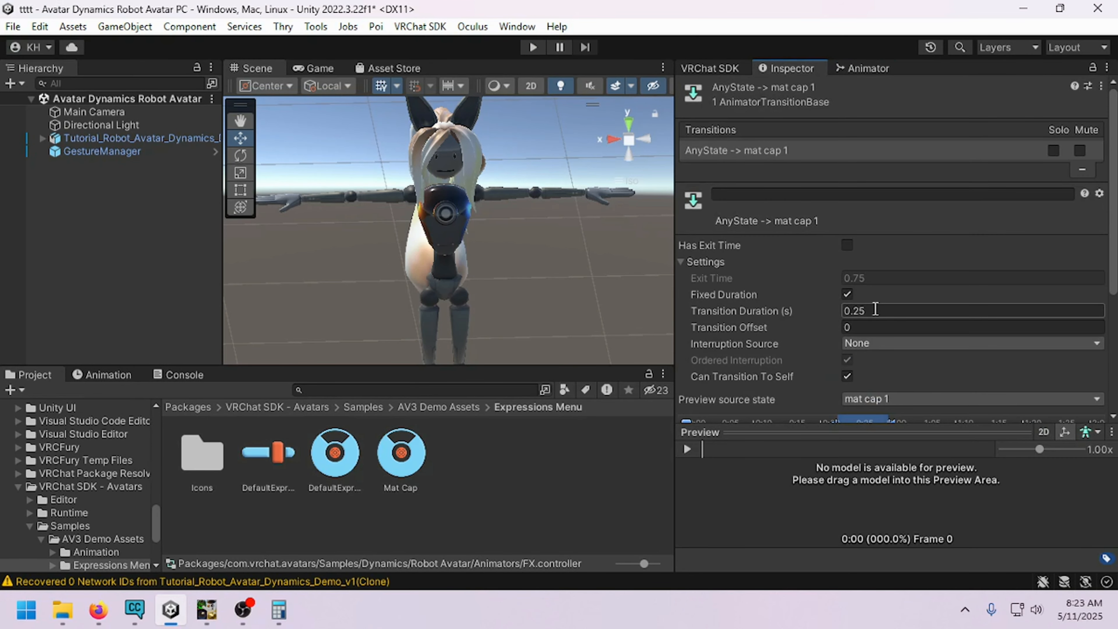
pyautogui.write('01')
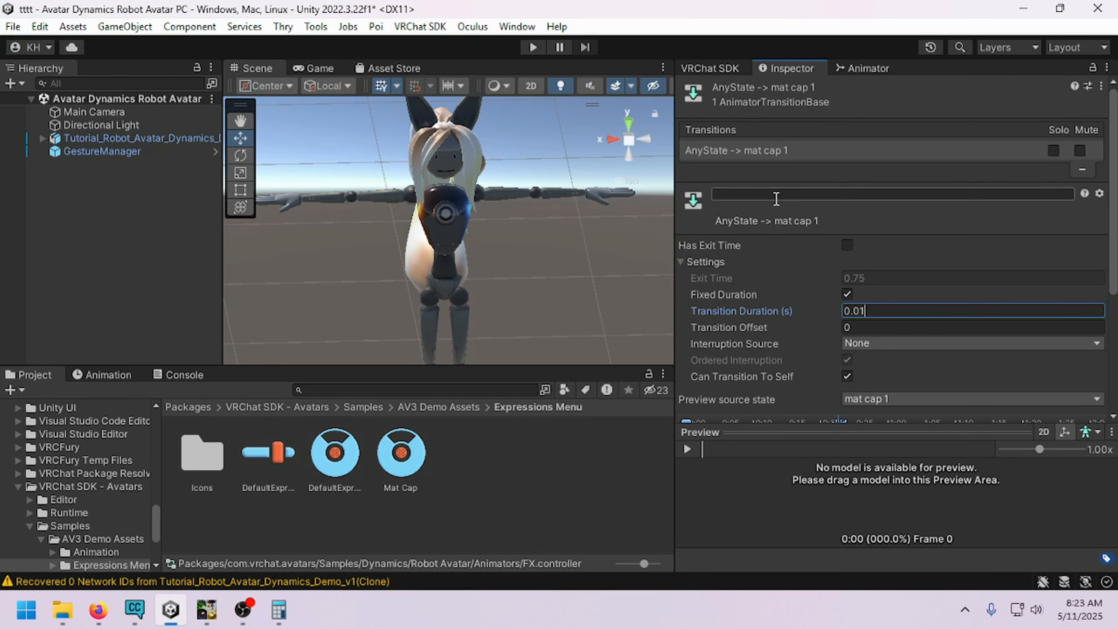
# Step: Set the transition durations from Any State to mat cap 3 and matcap 2 to 0.01 seconds
pyautogui.click(845, 71)
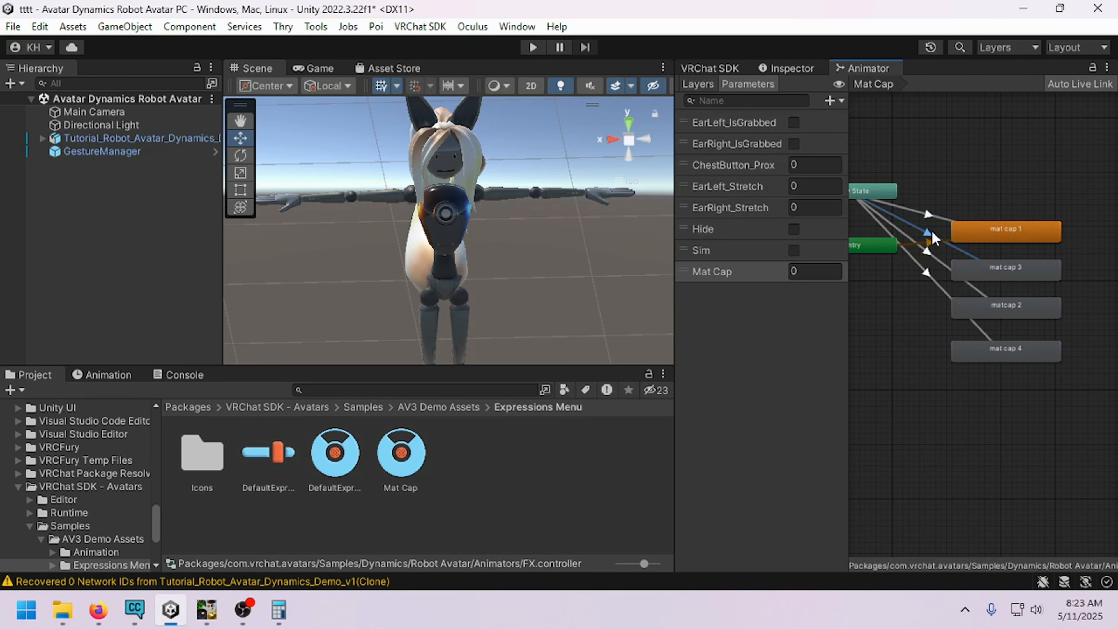
pyautogui.click(791, 70)
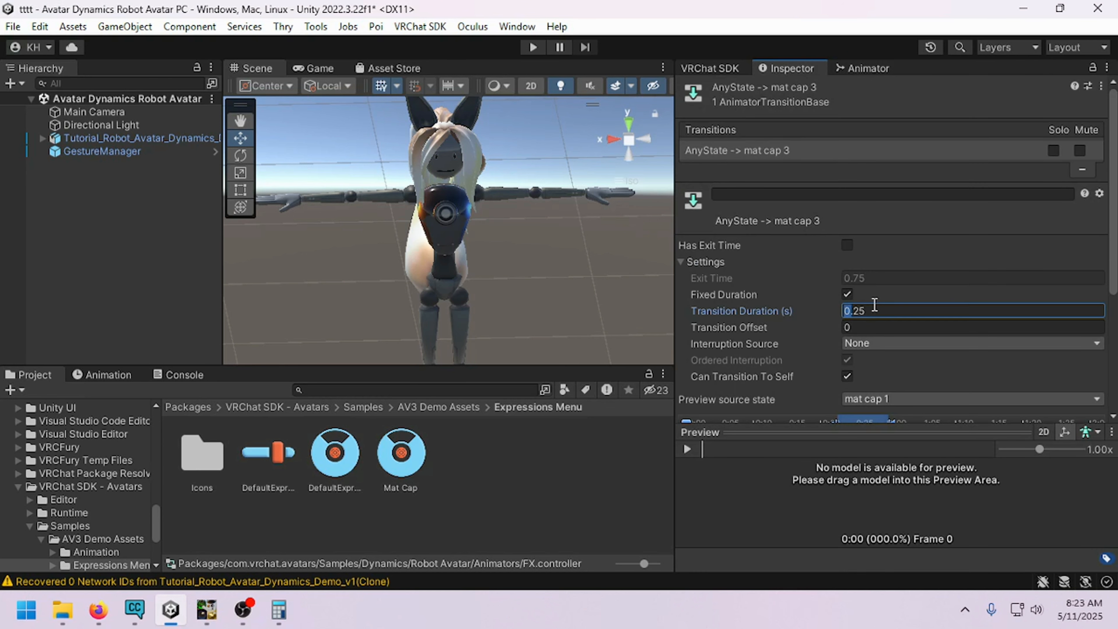
pyautogui.write('01')
pyautogui.click(867, 69)
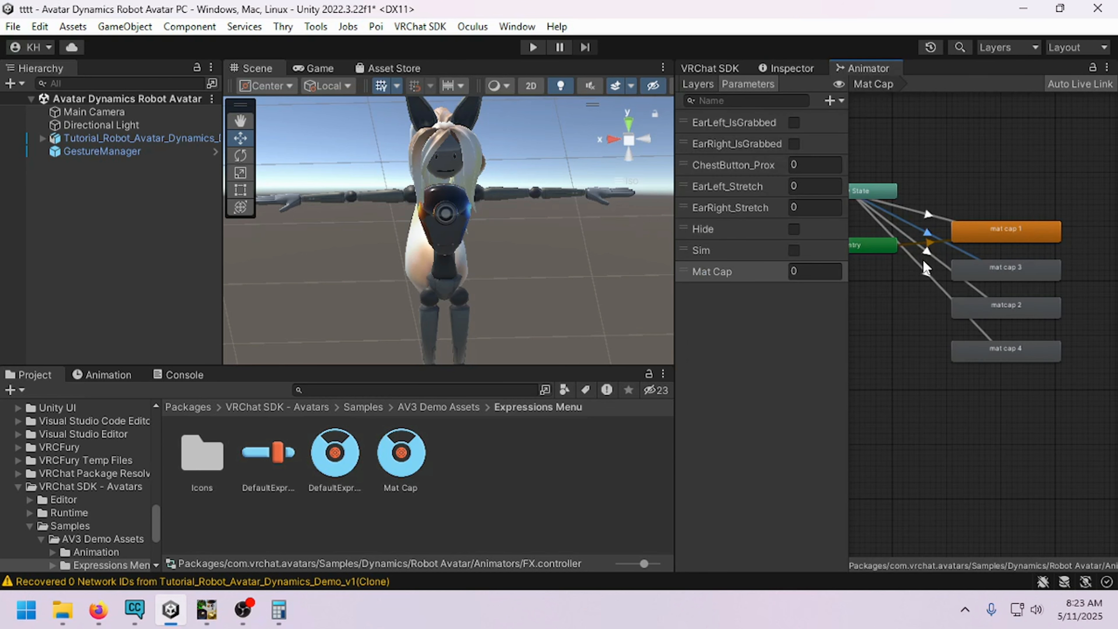
pyautogui.click(788, 68)
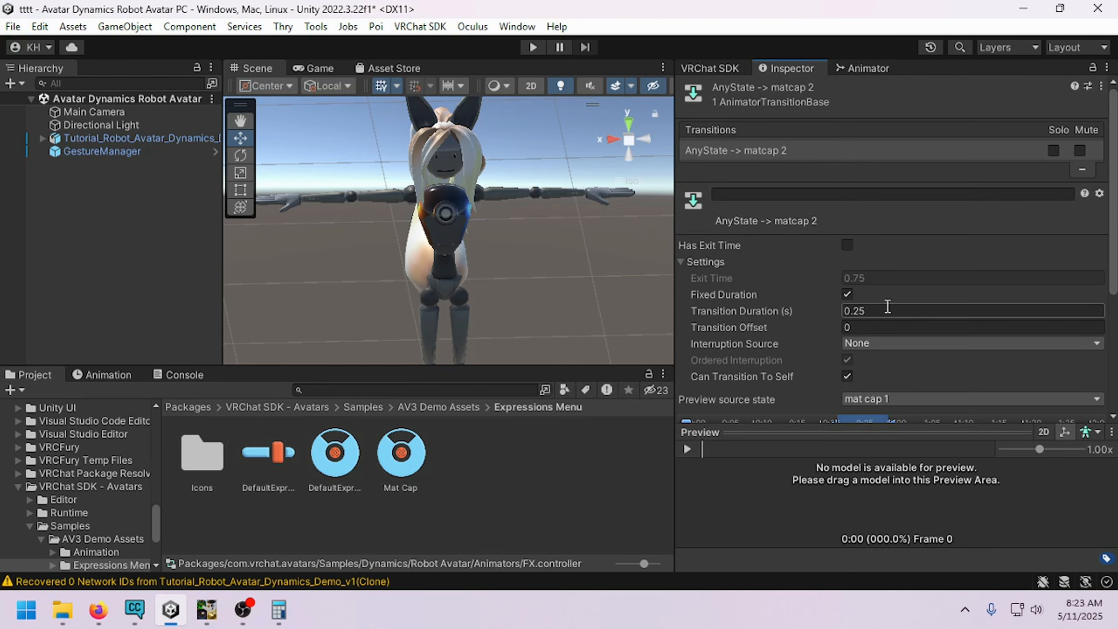
pyautogui.write('01')
# Step: Set the transition duration from Any State to mat cap 4 to 0.01 seconds
pyautogui.click(867, 68)
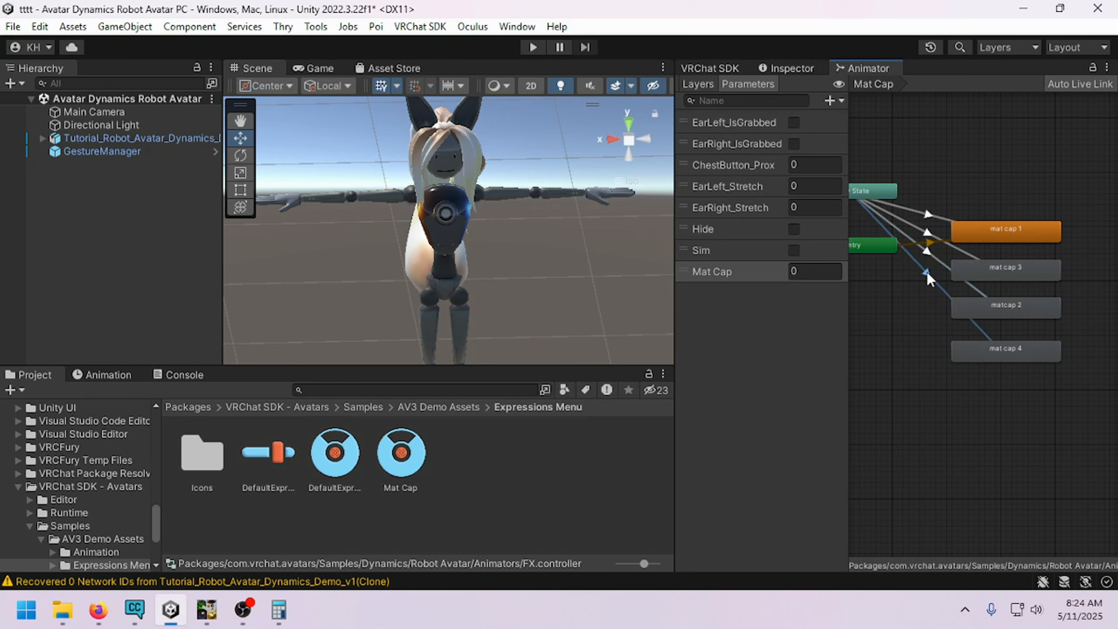
pyautogui.click(790, 69)
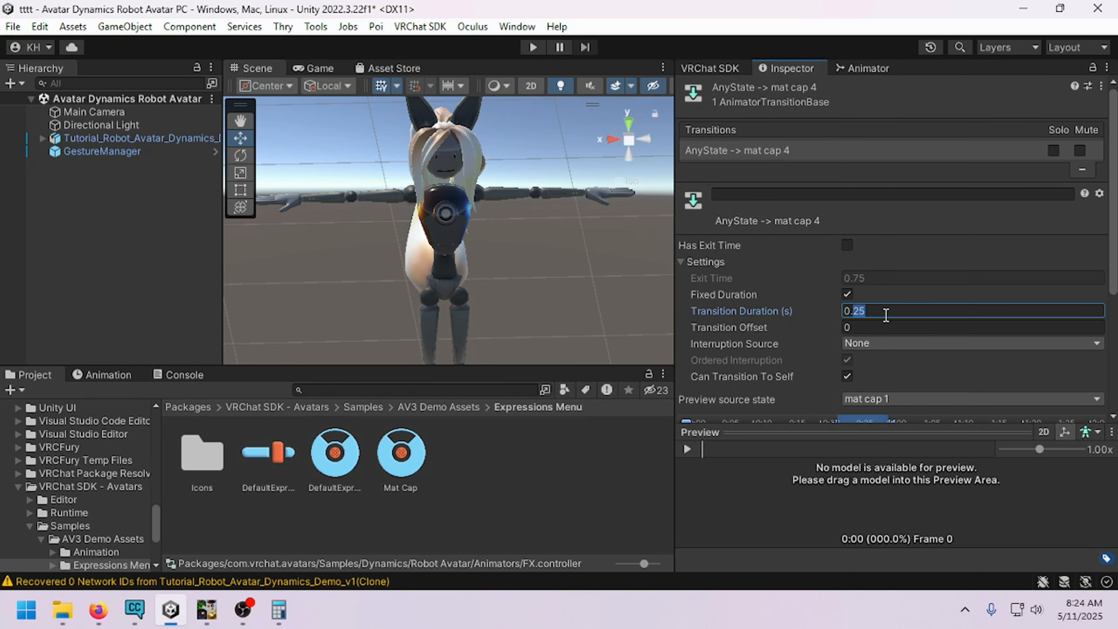
pyautogui.write('01')
# Step: Restart play mode with the GestureManager selected and bring up the expressions radial menu beside the Scene view
pyautogui.click(101, 151)
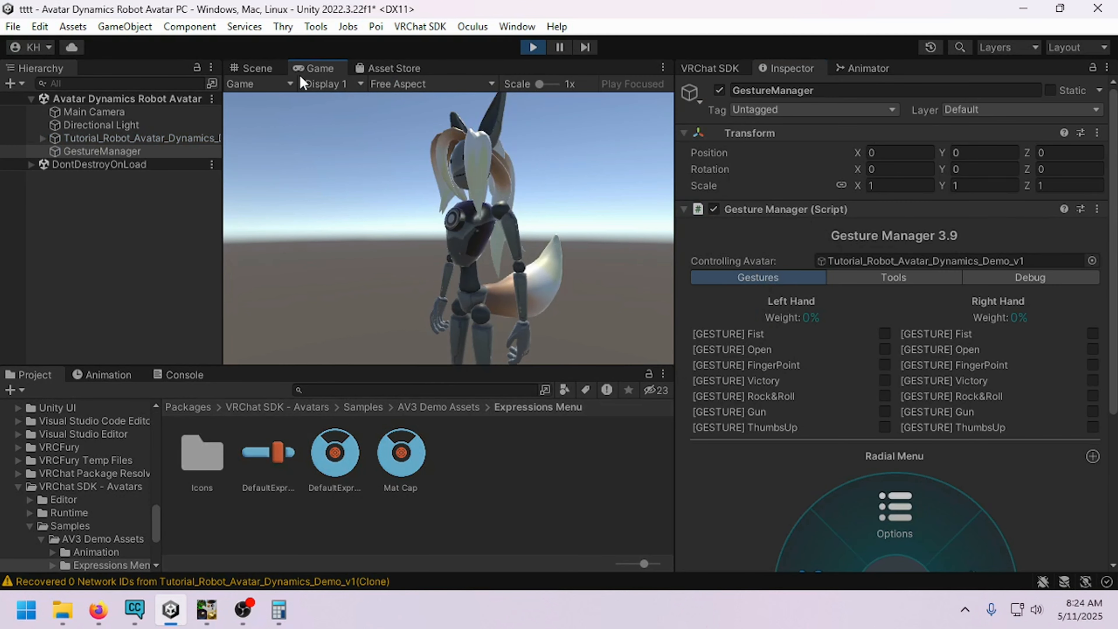
pyautogui.click(257, 68)
pyautogui.scroll(-5, 922, 375)
pyautogui.click(923, 376)
pyautogui.scroll(-2, 951, 425)
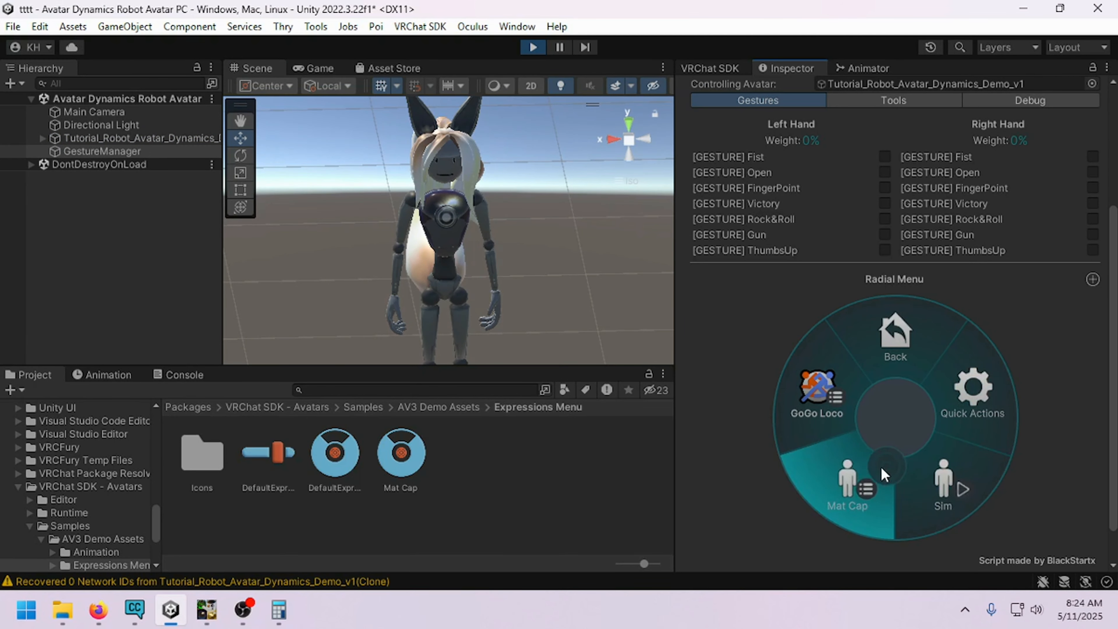
# Step: Open the Mat Cap submenu and test the Mat Cap 2, Mat Cap 3 and Mat Cap 4 toggles
pyautogui.click(849, 476)
pyautogui.click(951, 472)
pyautogui.click(876, 473)
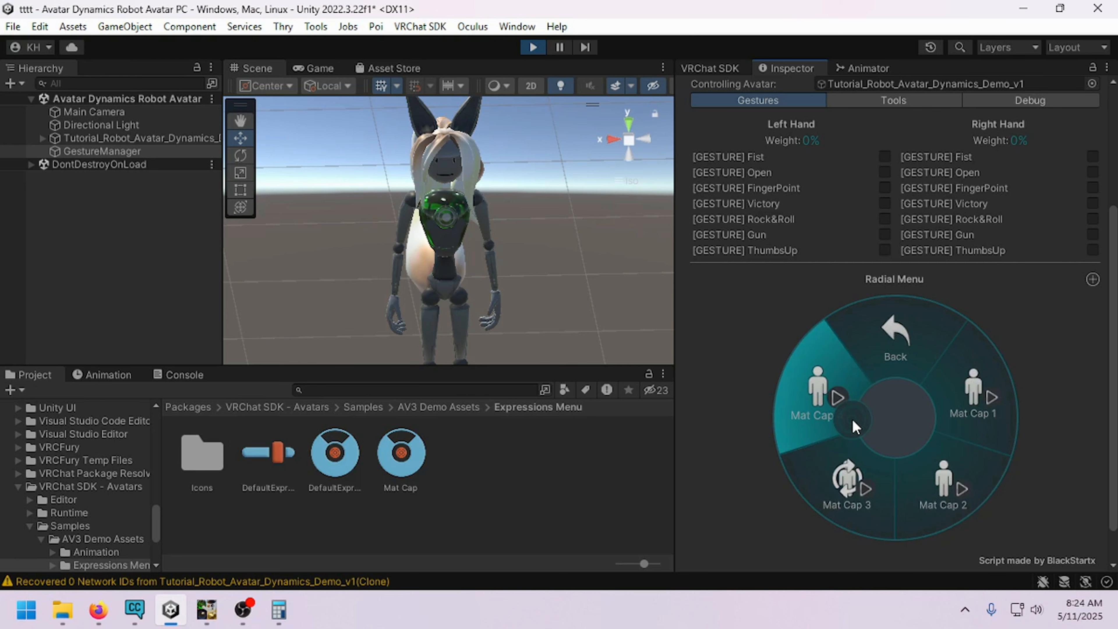
pyautogui.click(852, 423)
# Step: Examine the avatar's chest up close with Mat Cap 4 active, check the matcap atlas in GIMP, and return to Unity
pyautogui.scroll(3, 446, 236)
pyautogui.moveTo(442, 235)
pyautogui.mouseDown(button='right')
pyautogui.moveTo(606, 219)
pyautogui.moveTo(389, 239)
pyautogui.moveTo(578, 263)
pyautogui.moveTo(439, 243)
pyautogui.moveTo(537, 229)
pyautogui.moveTo(436, 198)
pyautogui.moveTo(484, 203)
pyautogui.moveTo(410, 188)
pyautogui.mouseUp(button='right')
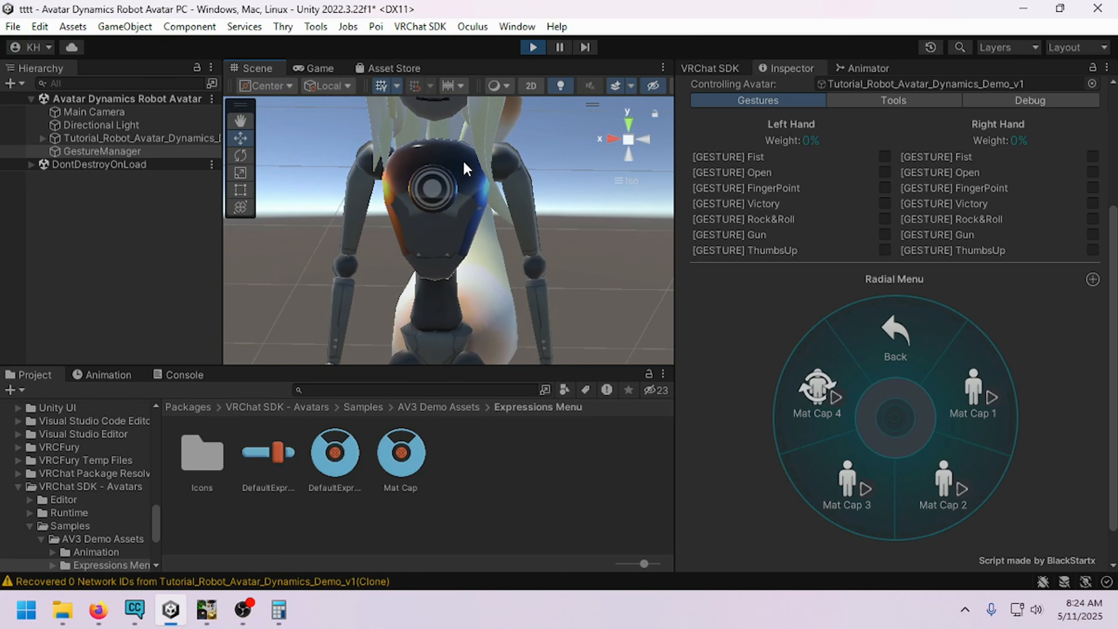
pyautogui.moveTo(462, 227); pyautogui.dragTo(430, 172, button='right')
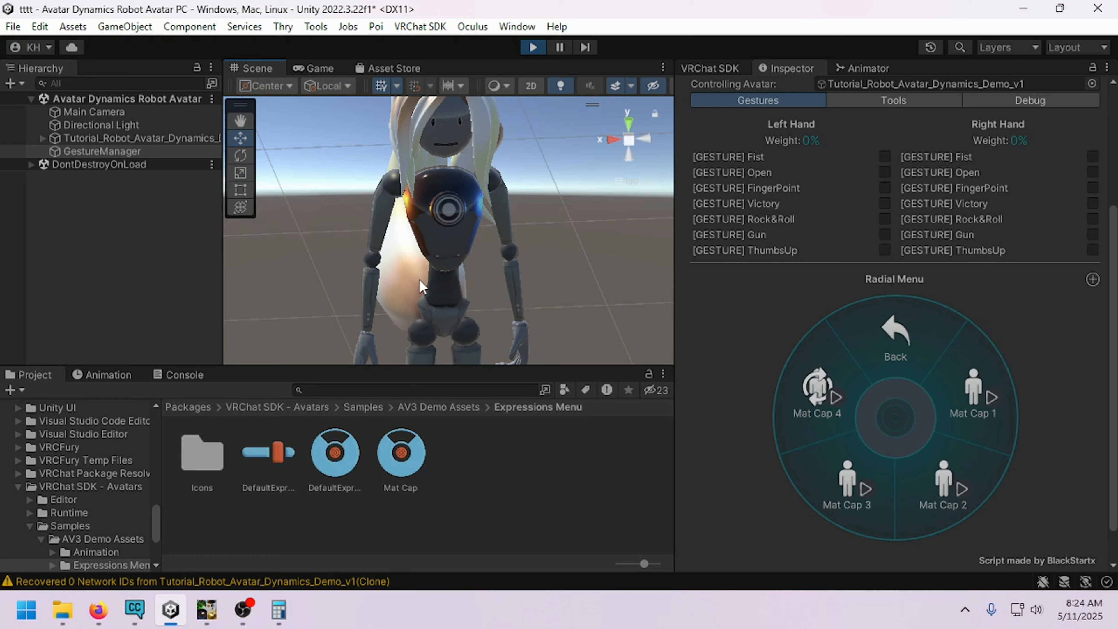
pyautogui.click(207, 609)
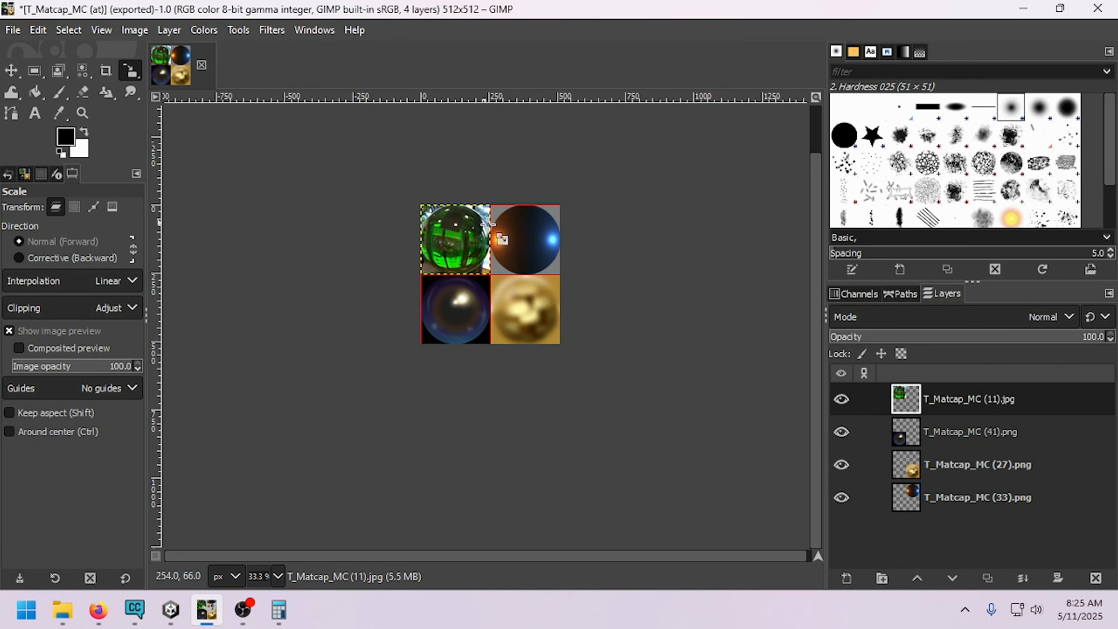
pyautogui.click(171, 609)
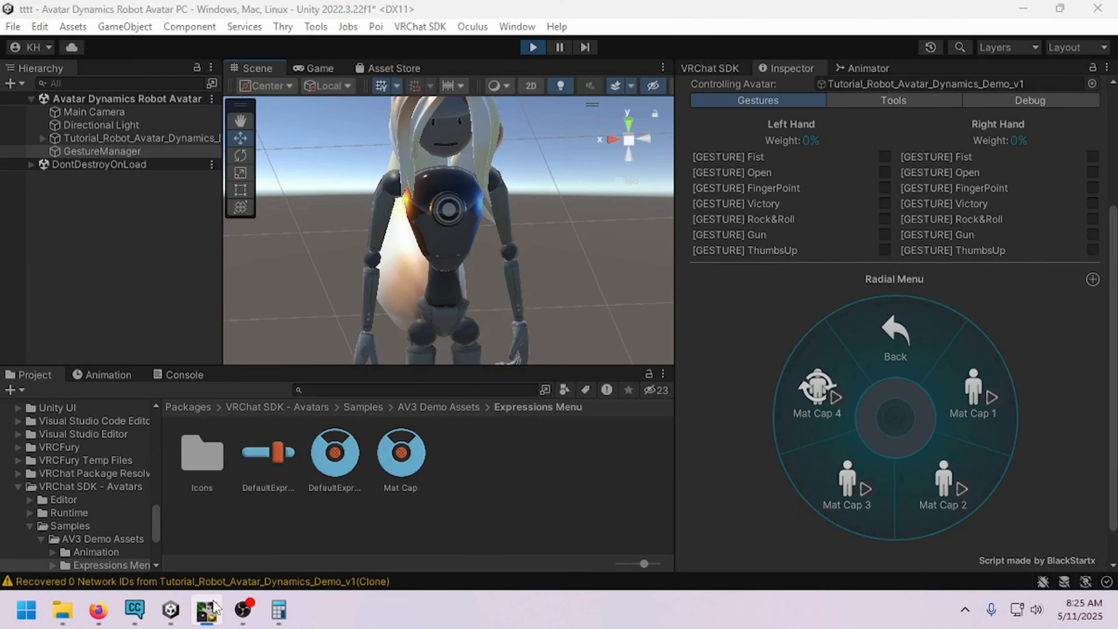
# Step: Test the Mat Cap 3 toggle and examine the avatar's chest up close from several angles
pyautogui.click(846, 484)
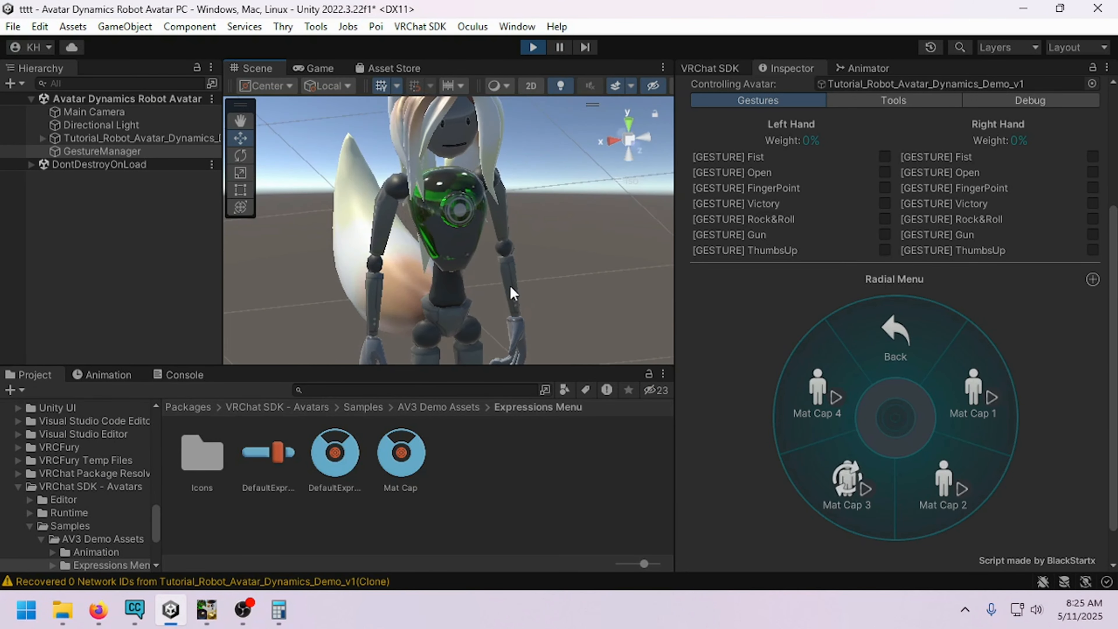
pyautogui.moveTo(464, 231); pyautogui.dragTo(516, 303, button='right')
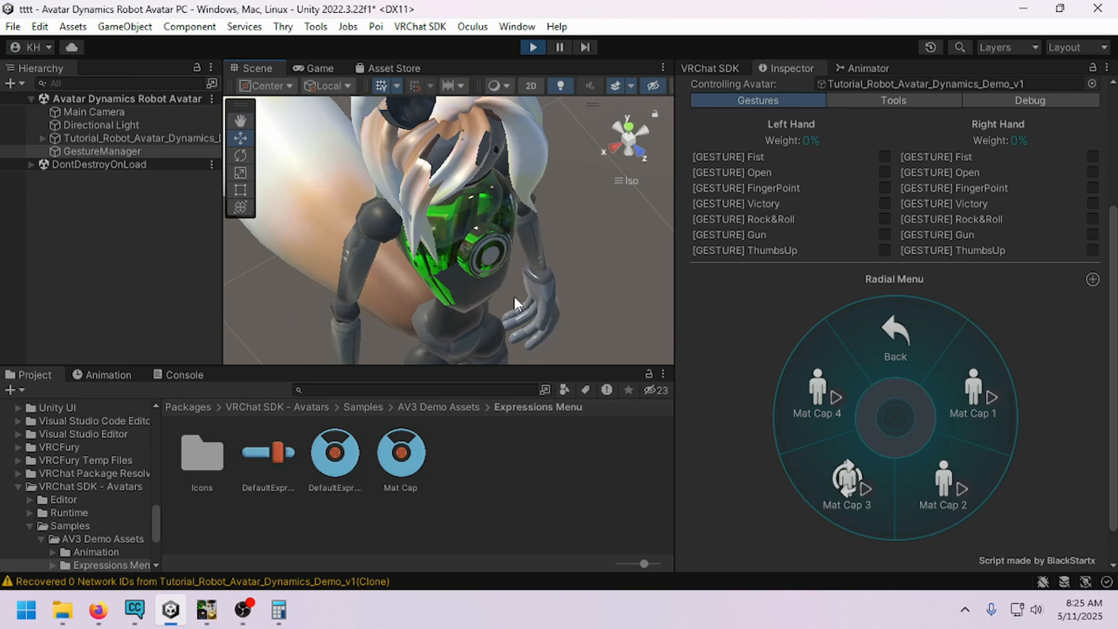
pyautogui.scroll(4, 515, 303)
pyautogui.scroll(4, 515, 300)
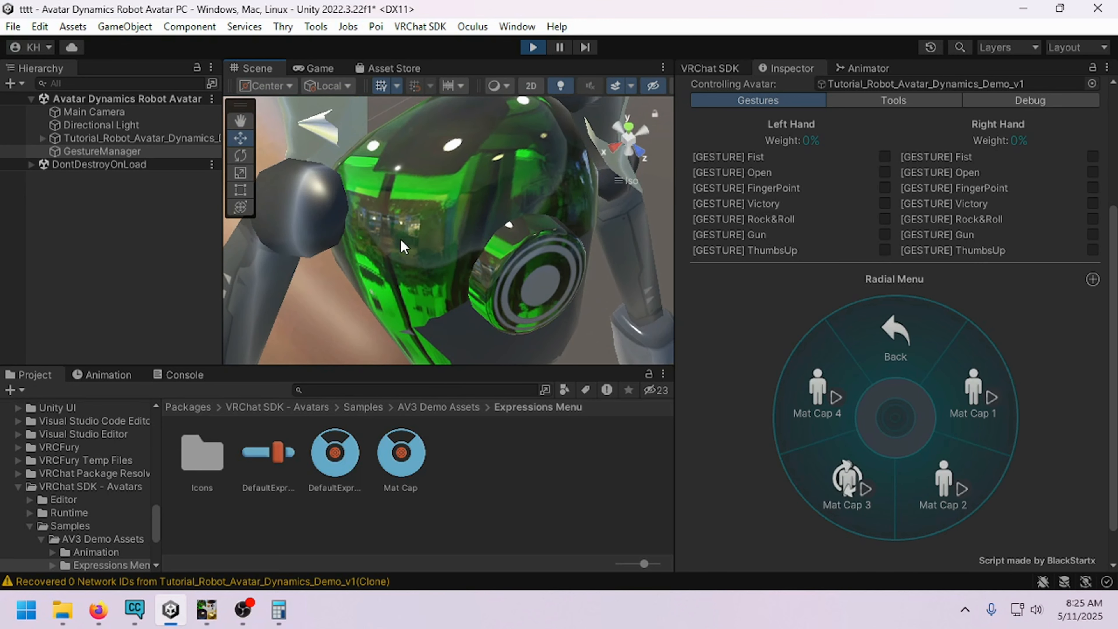
pyautogui.moveTo(421, 209); pyautogui.dragTo(442, 220, button='right')
# Step: Test the Mat Cap 2 and Mat Cap 1 toggles, viewing the avatar's chest from different angles
pyautogui.click(846, 482)
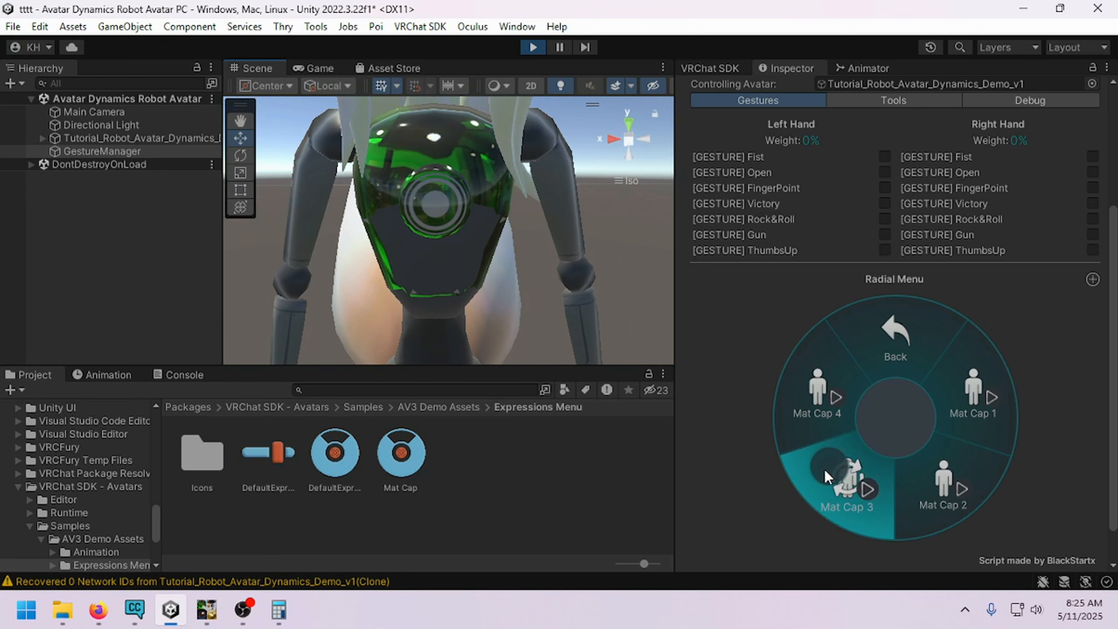
pyautogui.click(938, 477)
pyautogui.moveTo(506, 237); pyautogui.dragTo(484, 211, button='right')
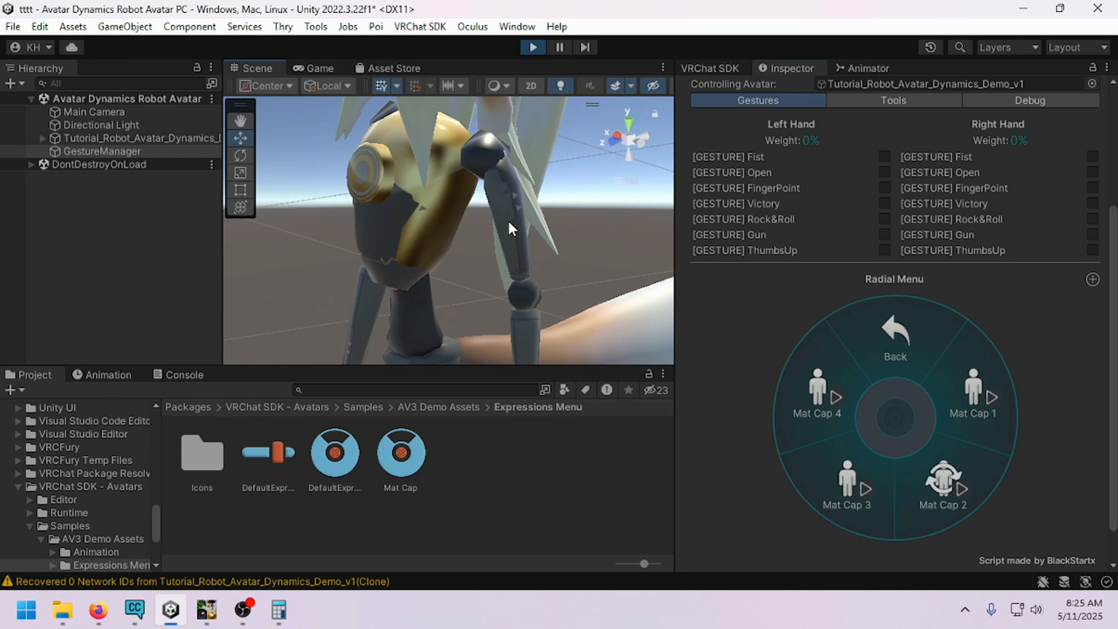
pyautogui.click(957, 434)
pyautogui.moveTo(543, 302); pyautogui.dragTo(530, 194, button='right')
pyautogui.scroll(-3, 535, 235)
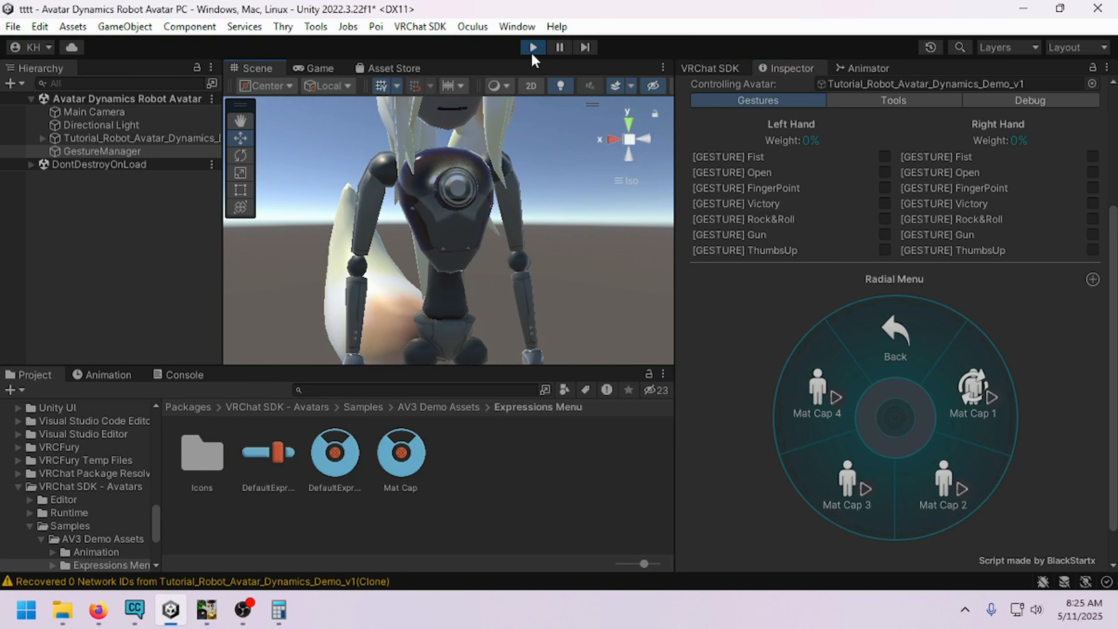
# Step: Leave play mode and unlock the Poiyomi shader of the Base material on the Body mesh
pyautogui.click(532, 51)
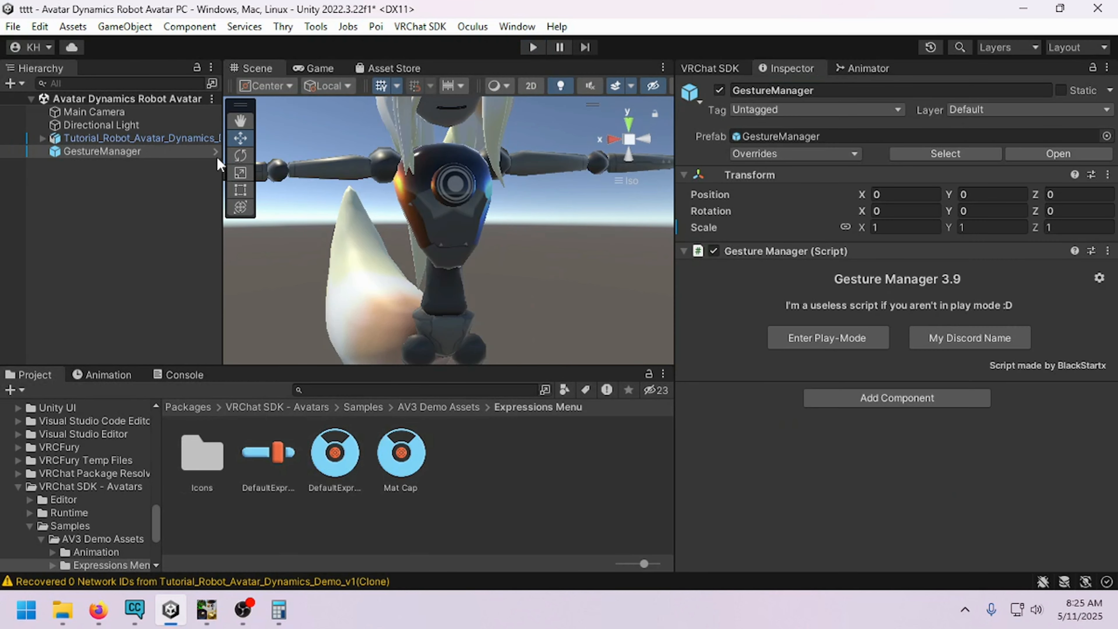
pyautogui.click(43, 139)
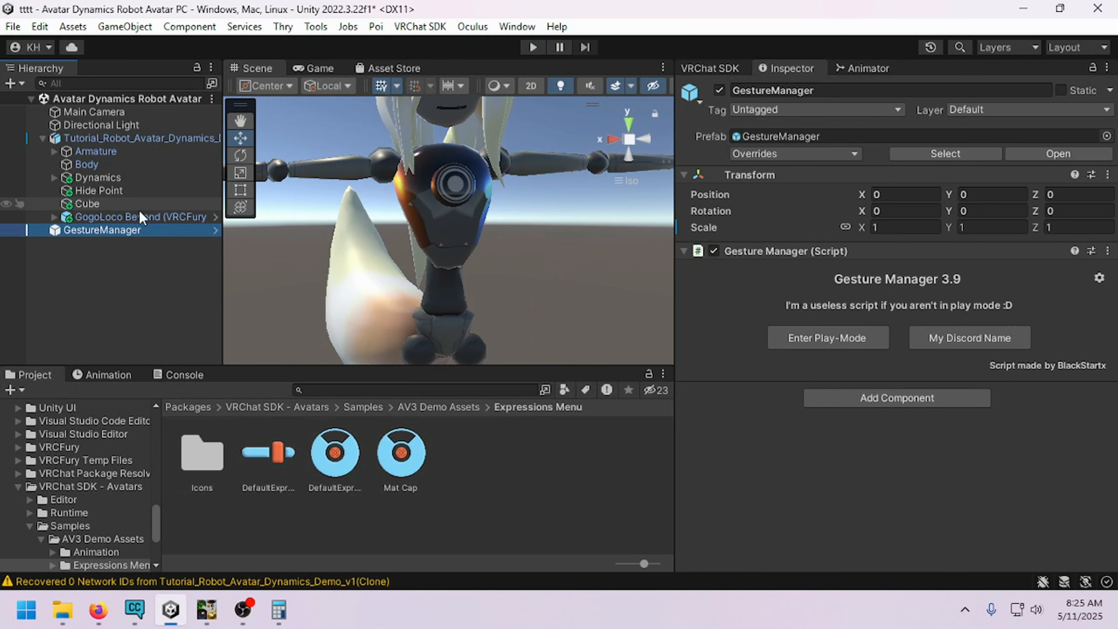
pyautogui.click(429, 204)
pyautogui.click(430, 204)
pyautogui.scroll(-3, 799, 398)
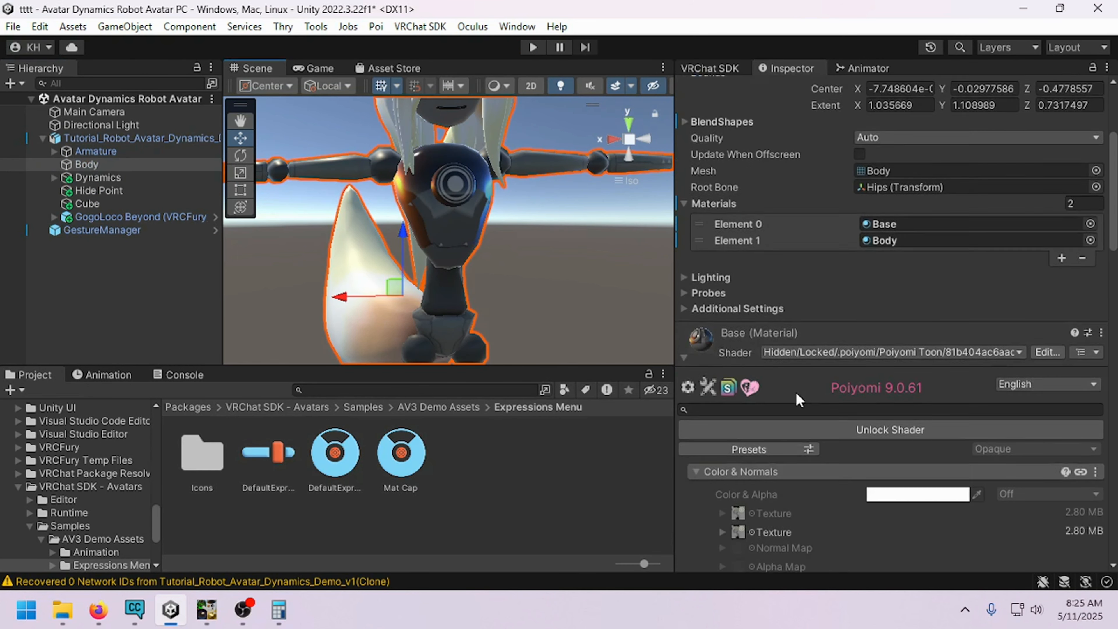
pyautogui.scroll(-3, 798, 398)
pyautogui.click(836, 342)
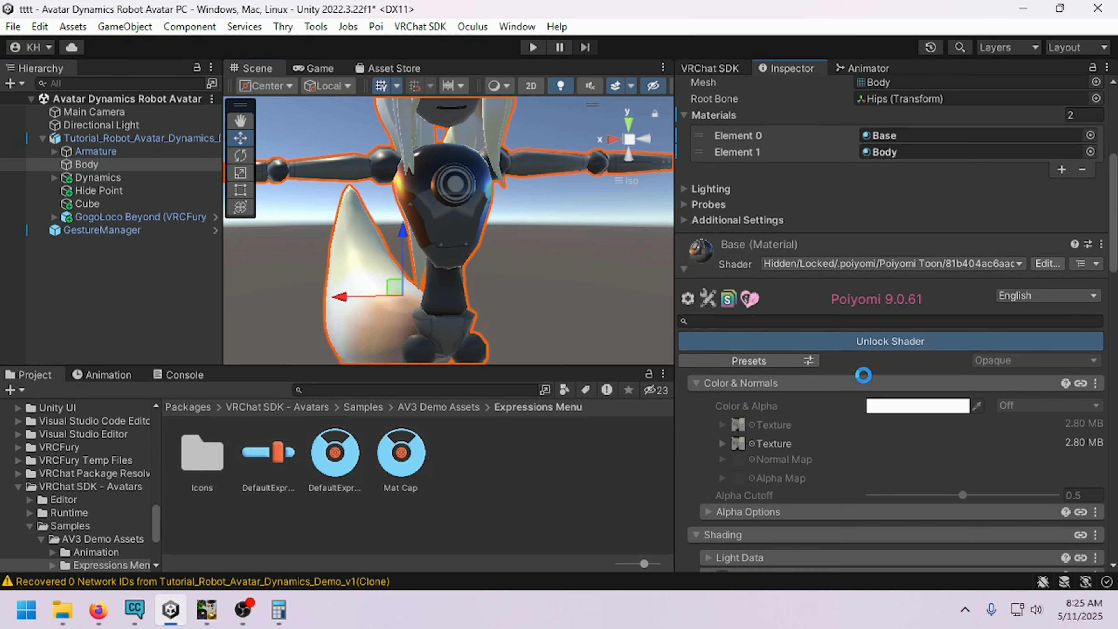
# Step: Mark Matcap 0's Intensity and Emission Strength properties as Renamed (when locked)
pyautogui.scroll(-10, 838, 440)
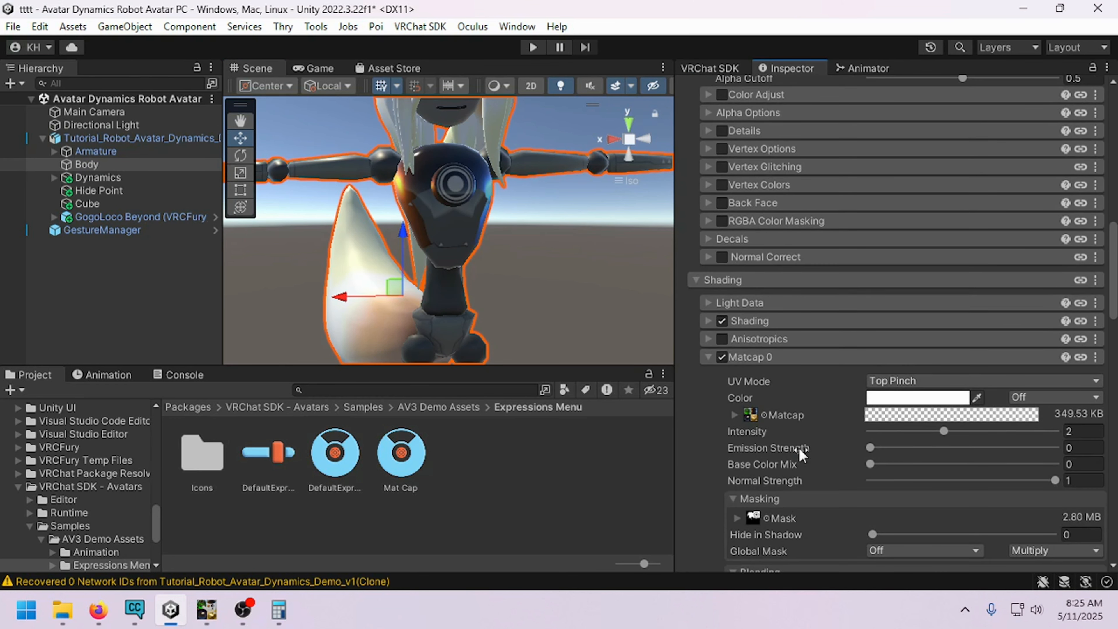
pyautogui.rightClick(754, 431)
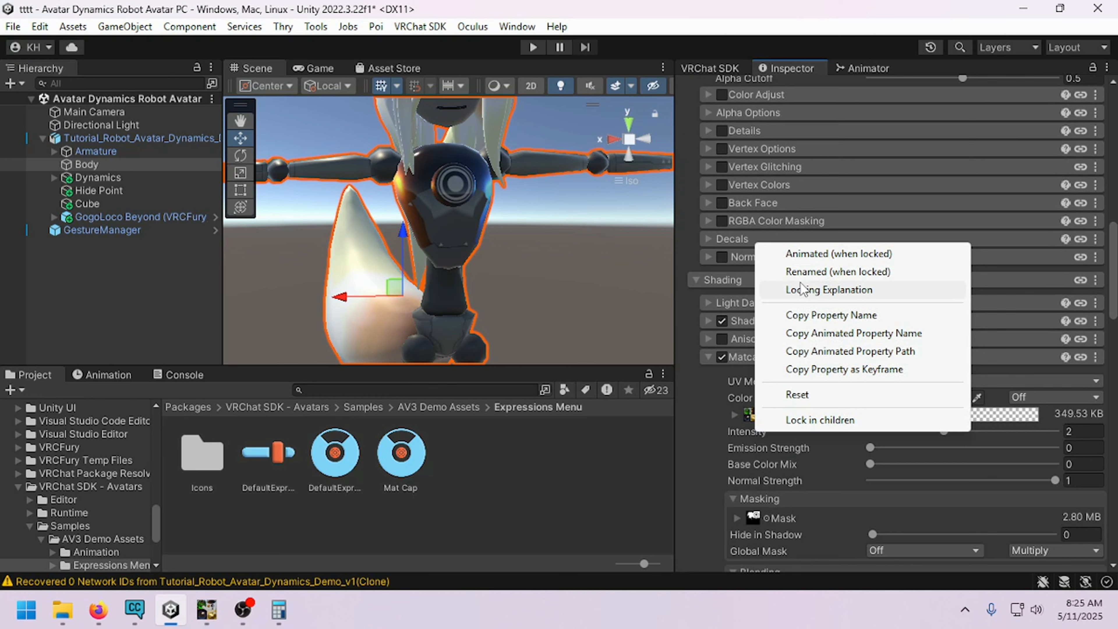
pyautogui.click(842, 271)
pyautogui.rightClick(761, 448)
pyautogui.click(842, 286)
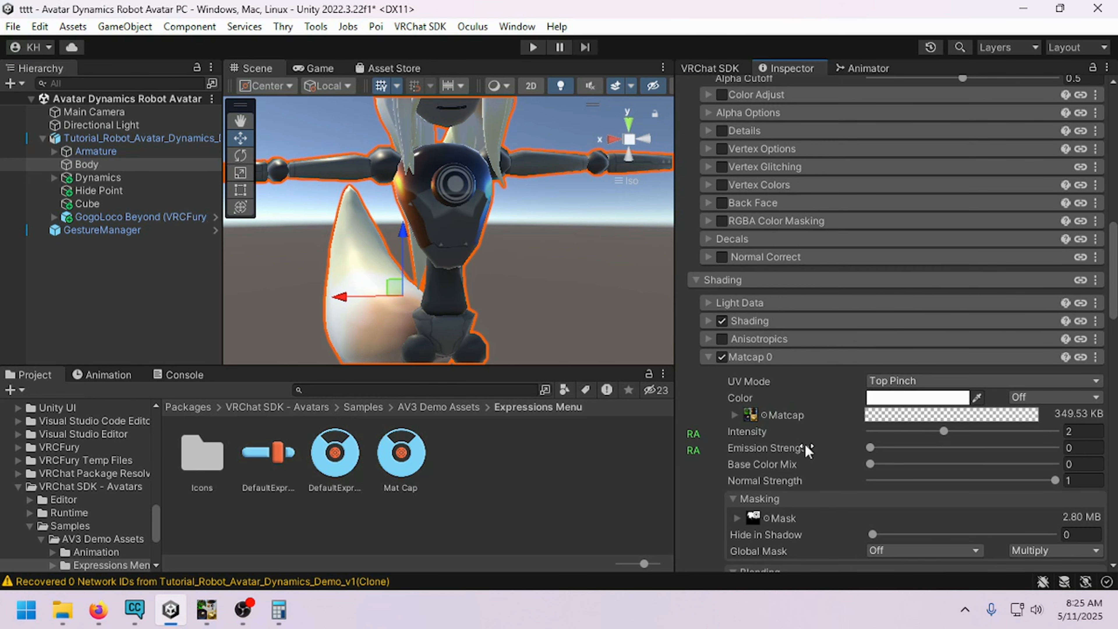
# Step: Mark Matcap 0's Replace, Multiply, Add and Screen blending properties as Renamed (when locked)
pyautogui.scroll(-4, 811, 441)
pyautogui.rightClick(758, 418)
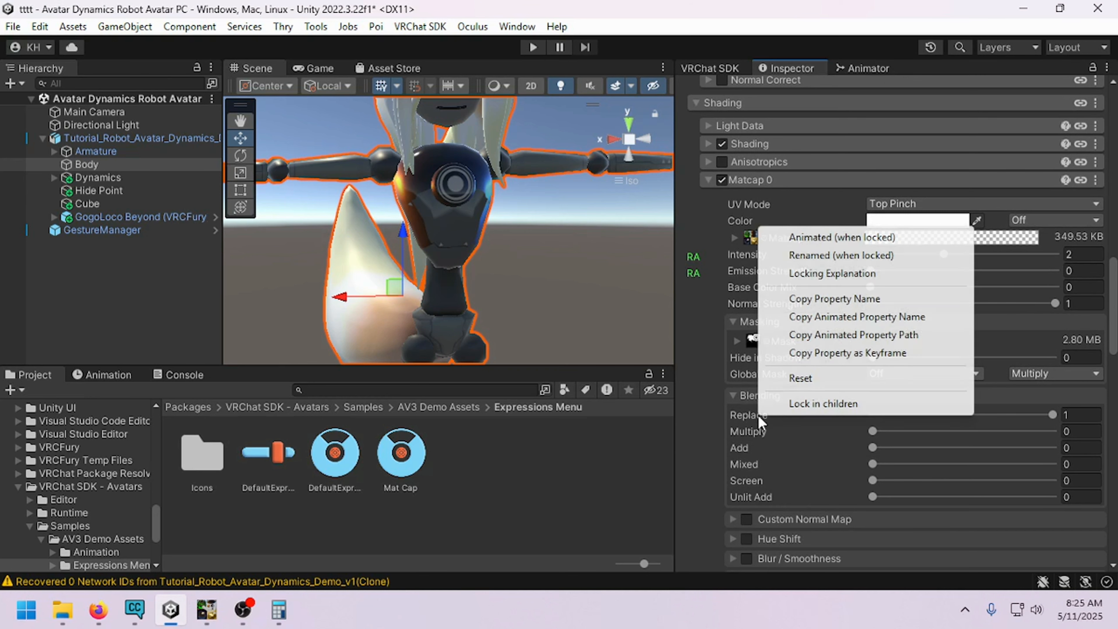
pyautogui.click(792, 254)
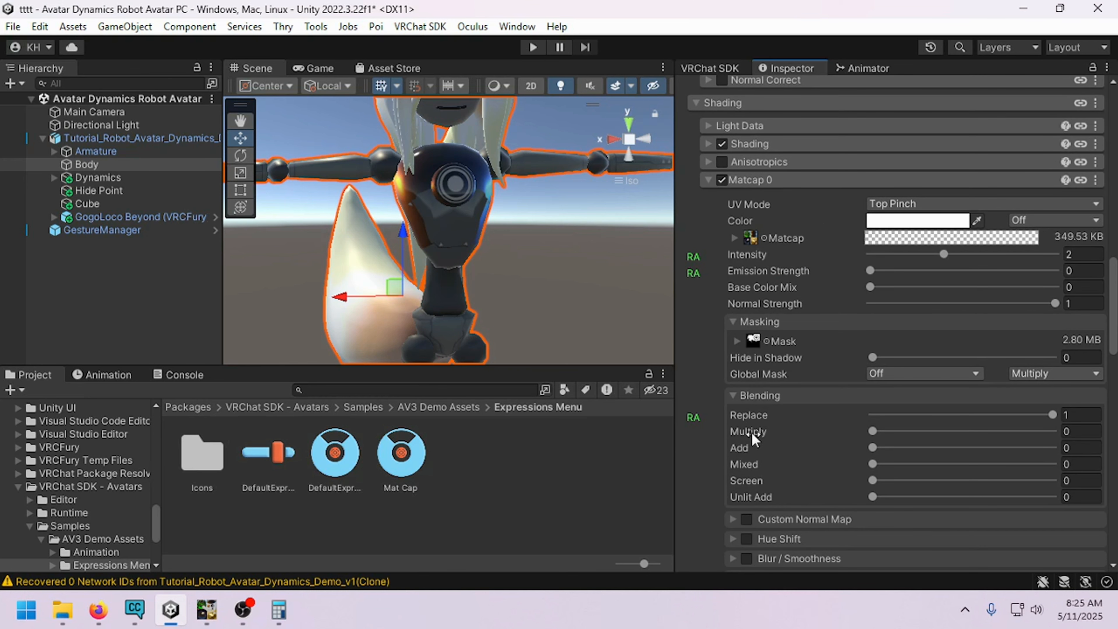
pyautogui.rightClick(752, 431)
pyautogui.click(821, 273)
pyautogui.rightClick(745, 448)
pyautogui.click(792, 290)
pyautogui.rightClick(760, 495)
pyautogui.rightClick(741, 483)
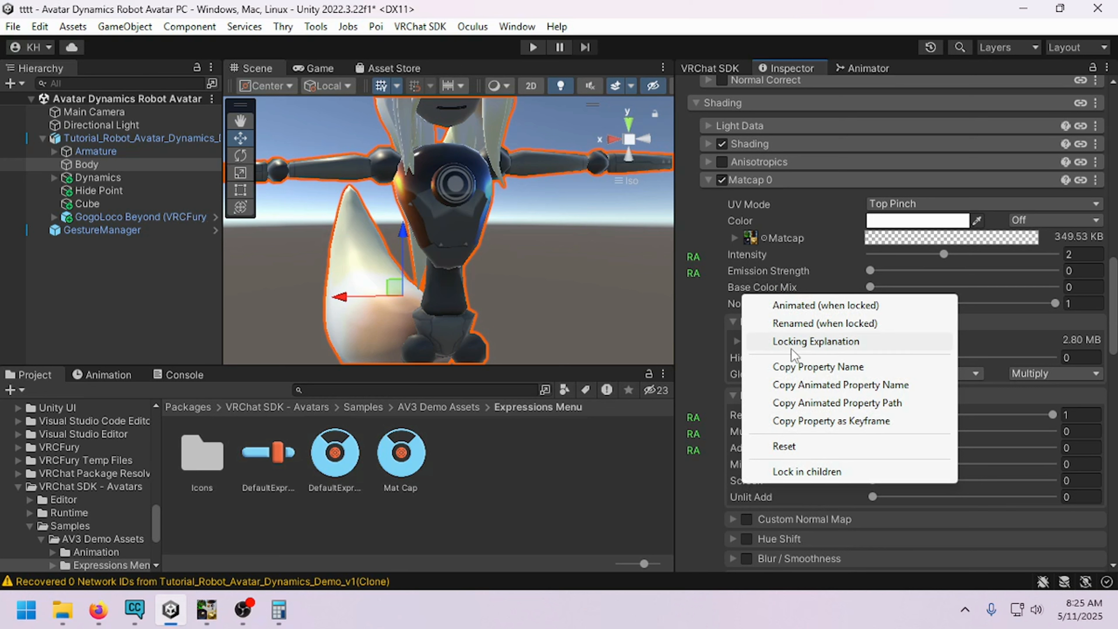
pyautogui.click(796, 323)
# Step: Preview Matcap 0's Screen blending at 1 on the chest and reset it to 0
pyautogui.moveTo(871, 485); pyautogui.dragTo(1108, 475)
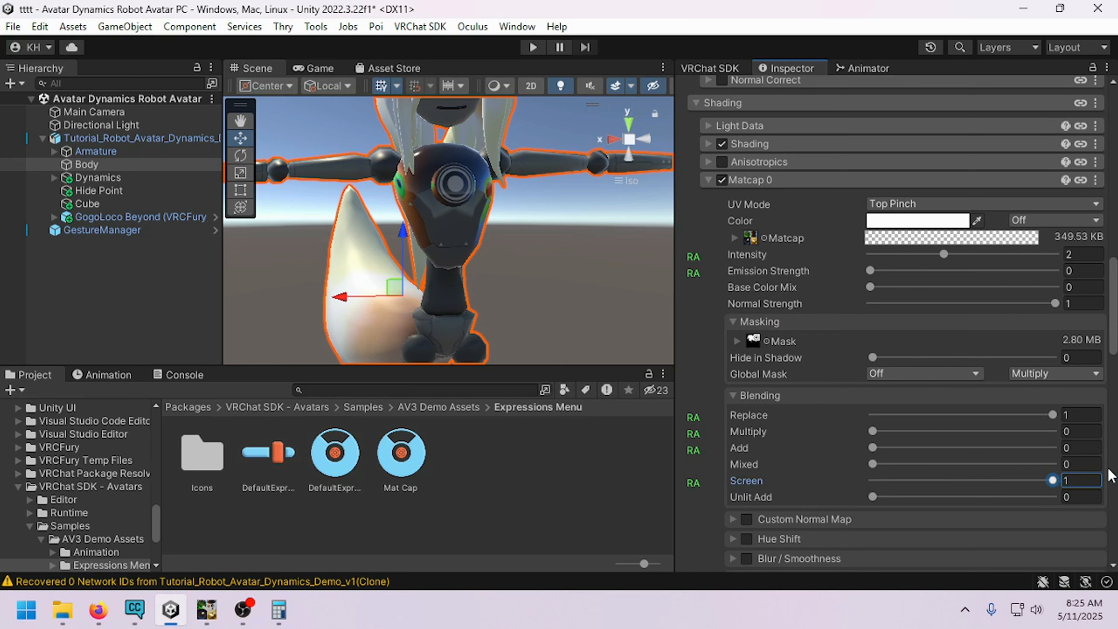
pyautogui.moveTo(606, 344); pyautogui.dragTo(401, 296, button='right')
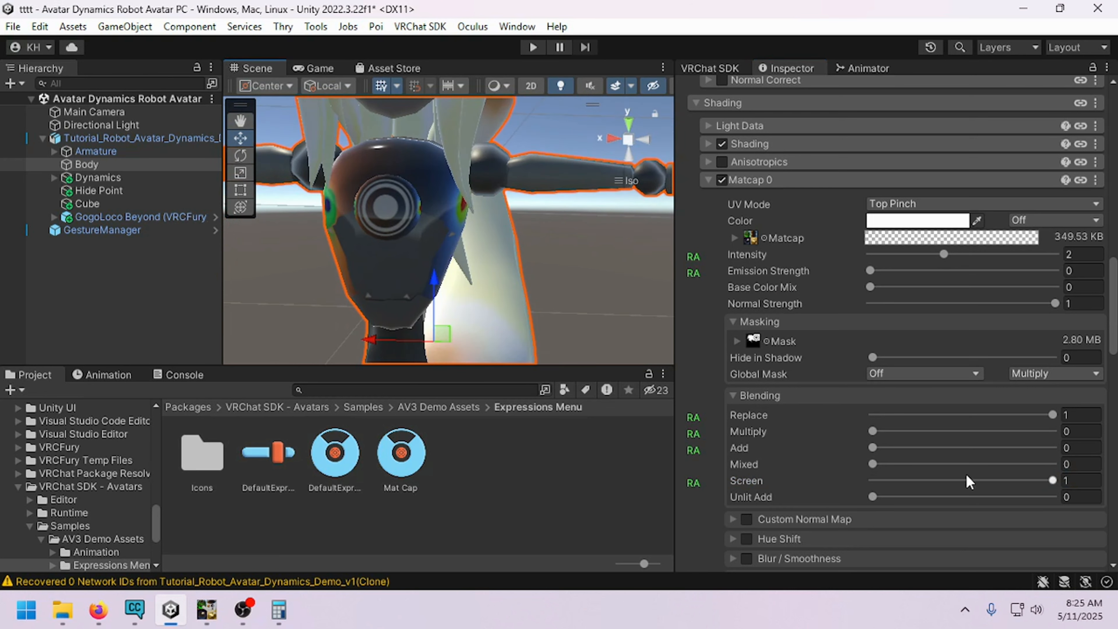
pyautogui.moveTo(968, 481); pyautogui.dragTo(754, 451)
# Step: Preview Matcap 0's Multiply blending at 1, try Add and Mixed, and return all three to 0
pyautogui.moveTo(876, 432); pyautogui.dragTo(1053, 431)
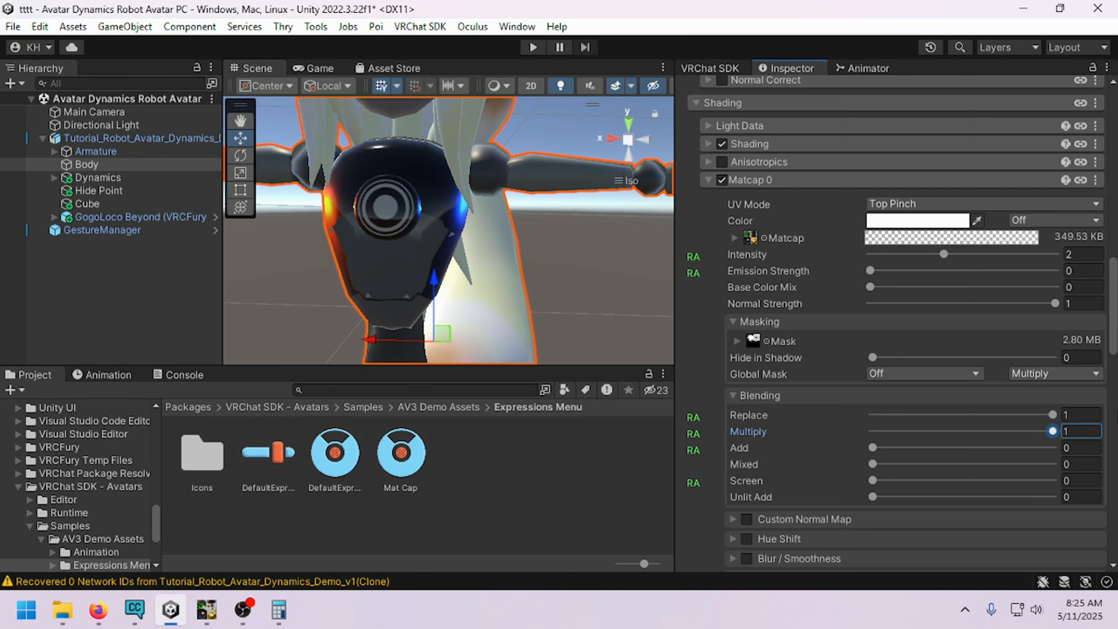
pyautogui.moveTo(534, 284); pyautogui.dragTo(477, 292, button='right')
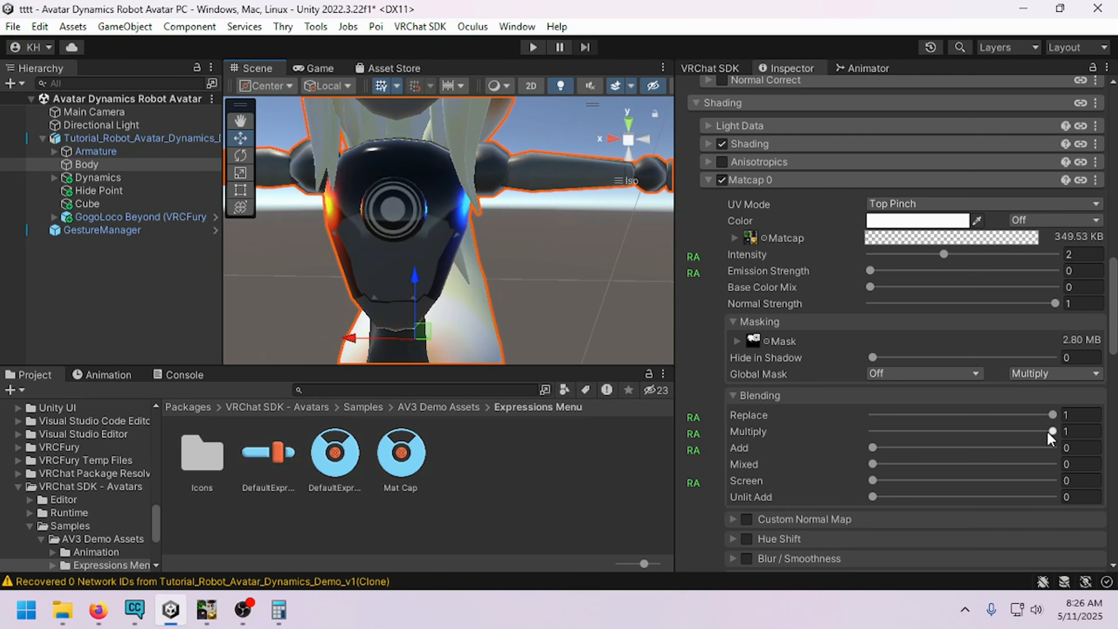
pyautogui.moveTo(1050, 434); pyautogui.dragTo(785, 460)
pyautogui.moveTo(874, 448); pyautogui.dragTo(717, 449)
pyautogui.moveTo(864, 463); pyautogui.dragTo(732, 466)
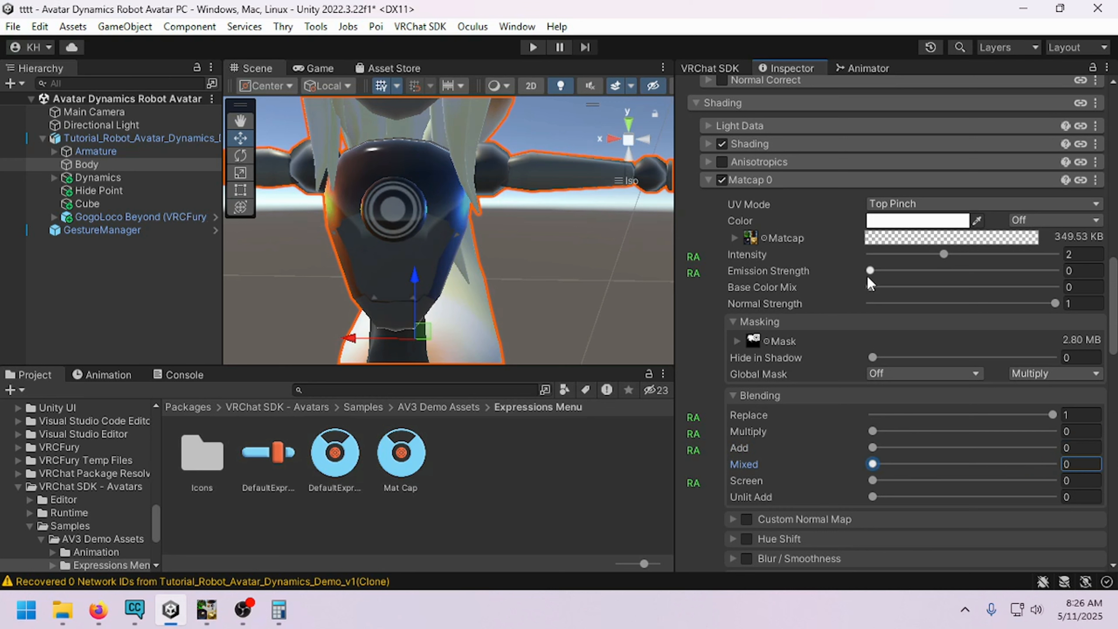
# Step: Preview Matcap 0 with Emission Strength about 2.83 and with Intensity 0, restoring Emission Strength to 0 and Intensity to 2
pyautogui.moveTo(870, 271); pyautogui.dragTo(896, 270)
pyautogui.keyDown('alt'); pyautogui.moveTo(520, 281); pyautogui.dragTo(554, 293); pyautogui.keyUp('alt')
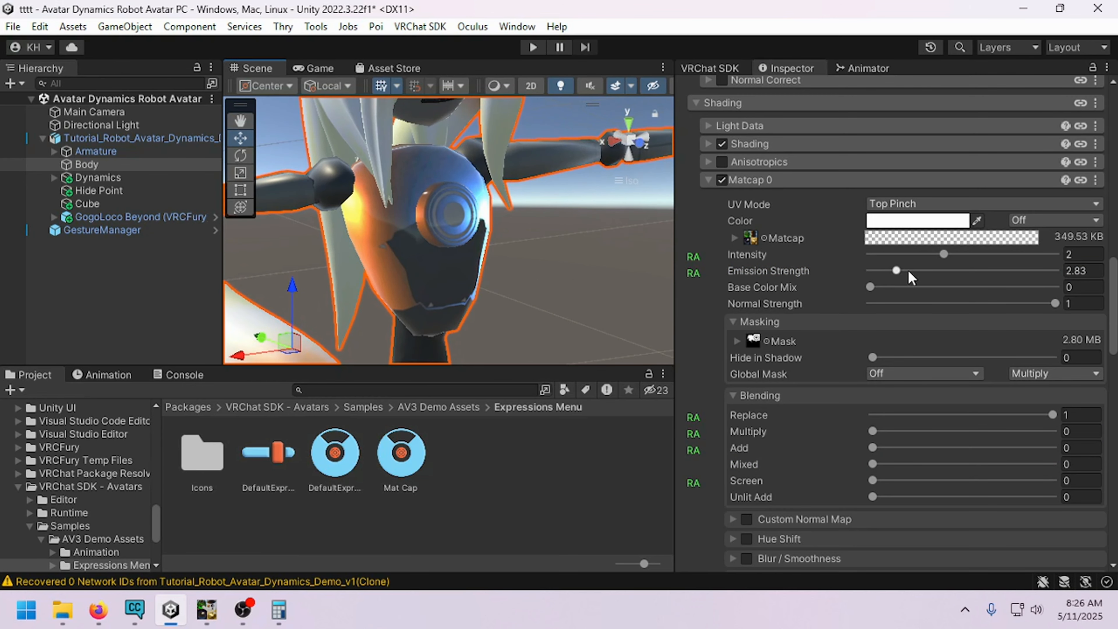
pyautogui.moveTo(896, 271); pyautogui.dragTo(759, 276)
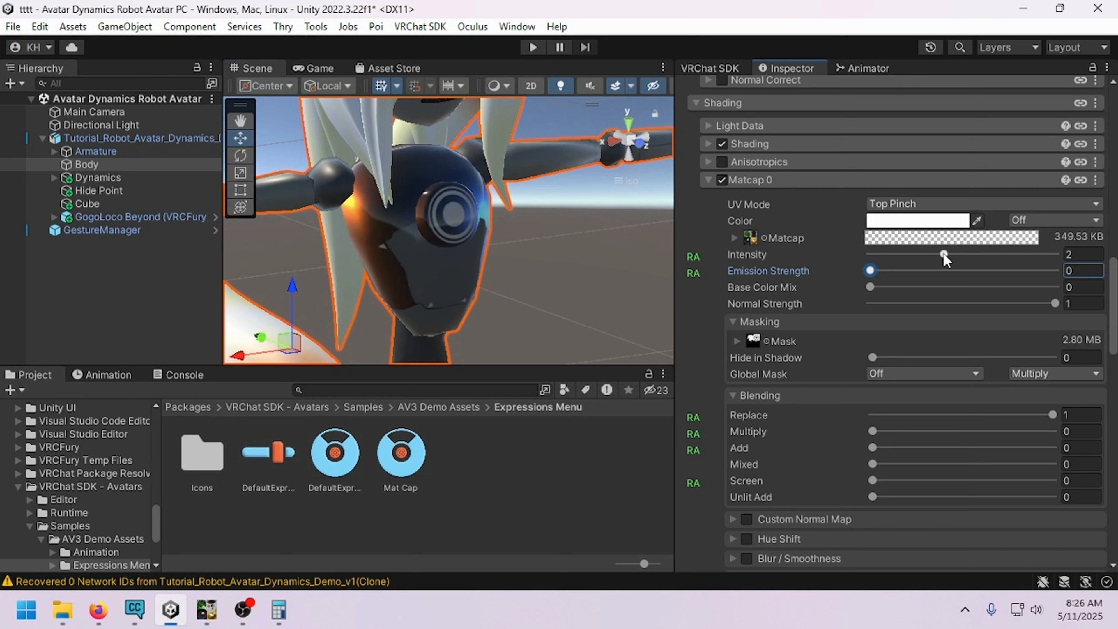
pyautogui.moveTo(944, 256); pyautogui.dragTo(873, 258)
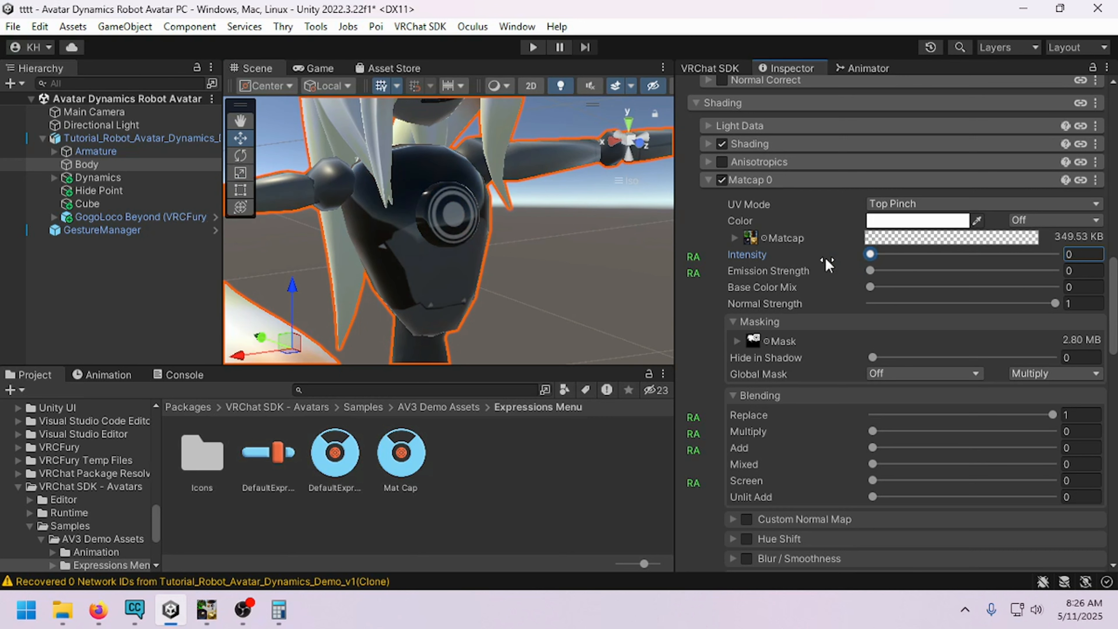
pyautogui.click(1082, 258)
pyautogui.write('2')
# Step: Try an Emission Strength of 1 for Matcap 0, set it back to 0, and view the chest
pyautogui.click(1079, 271)
pyautogui.write('1')
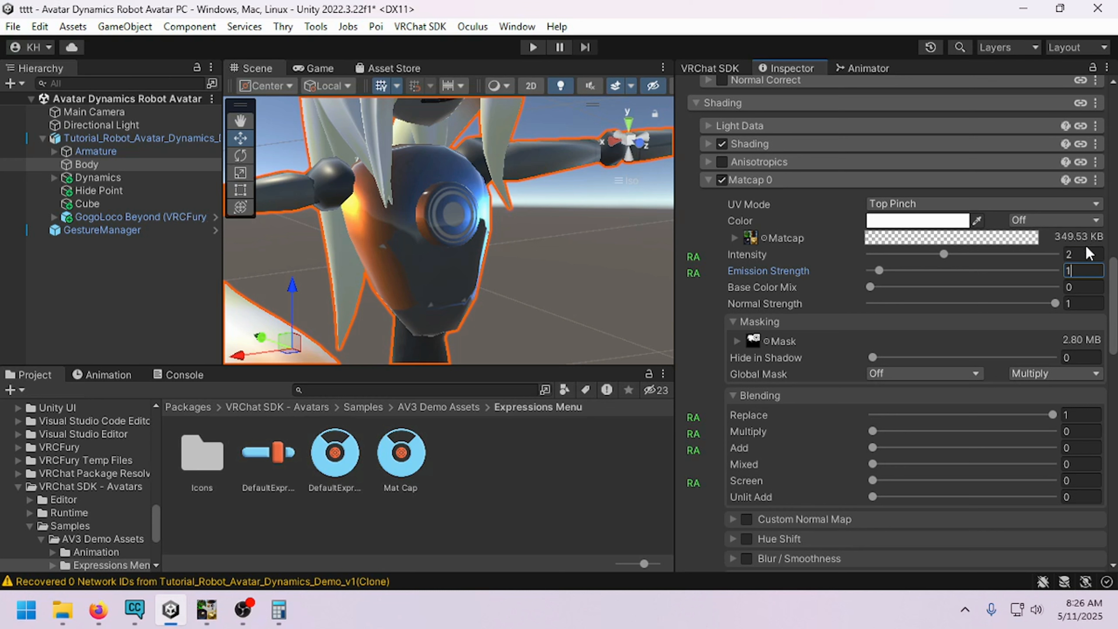
pyautogui.press('BackSpace')
pyautogui.write('0')
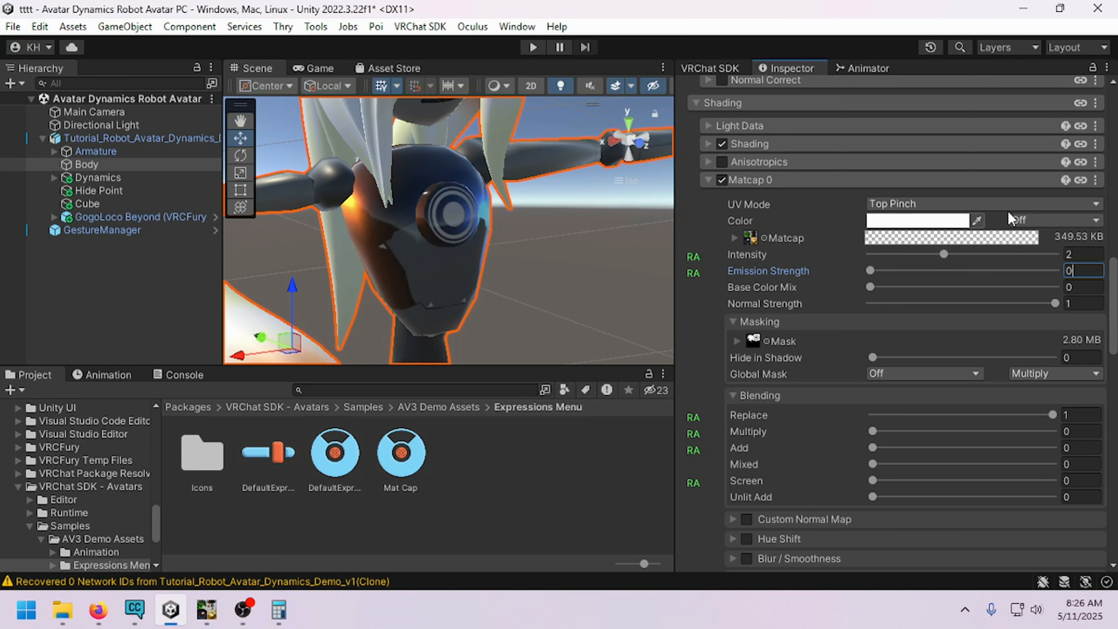
pyautogui.moveTo(506, 262); pyautogui.dragTo(409, 262, button='right')
pyautogui.scroll(-3, 555, 281)
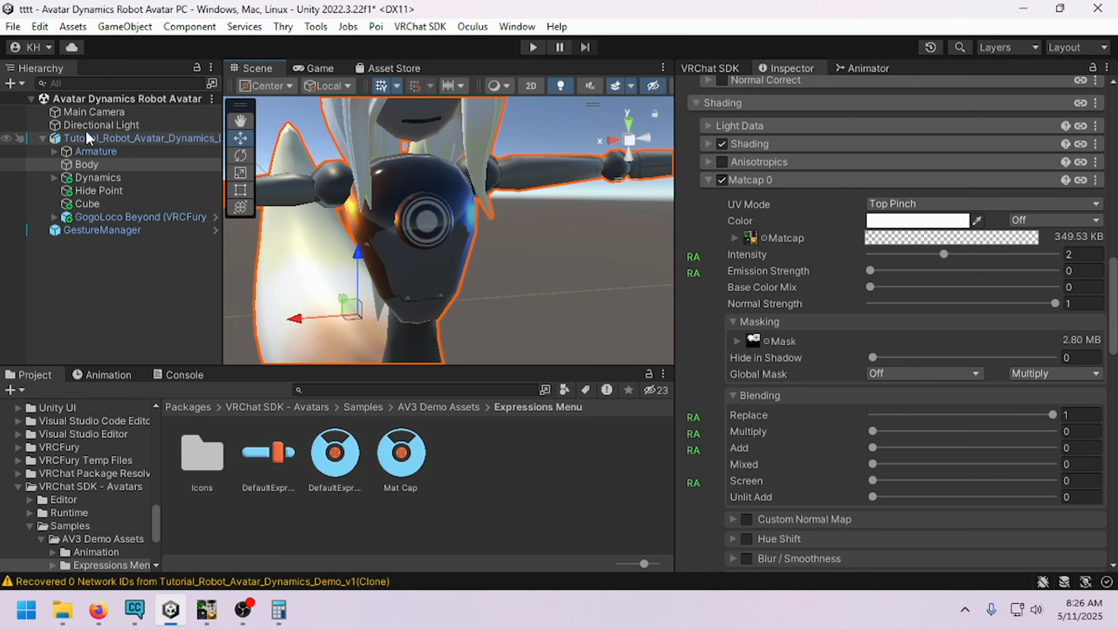
# Step: Disable the Directional Light to check the matcap in darker lighting, re-enable it, and view the avatar again
pyautogui.click(44, 112)
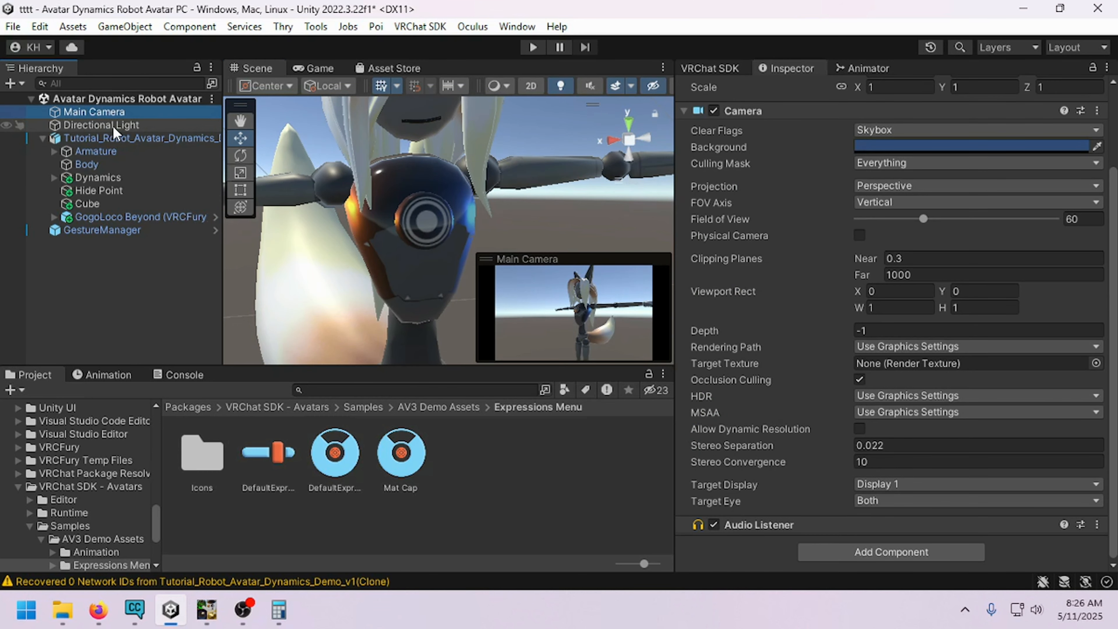
pyautogui.click(101, 125)
pyautogui.click(719, 90)
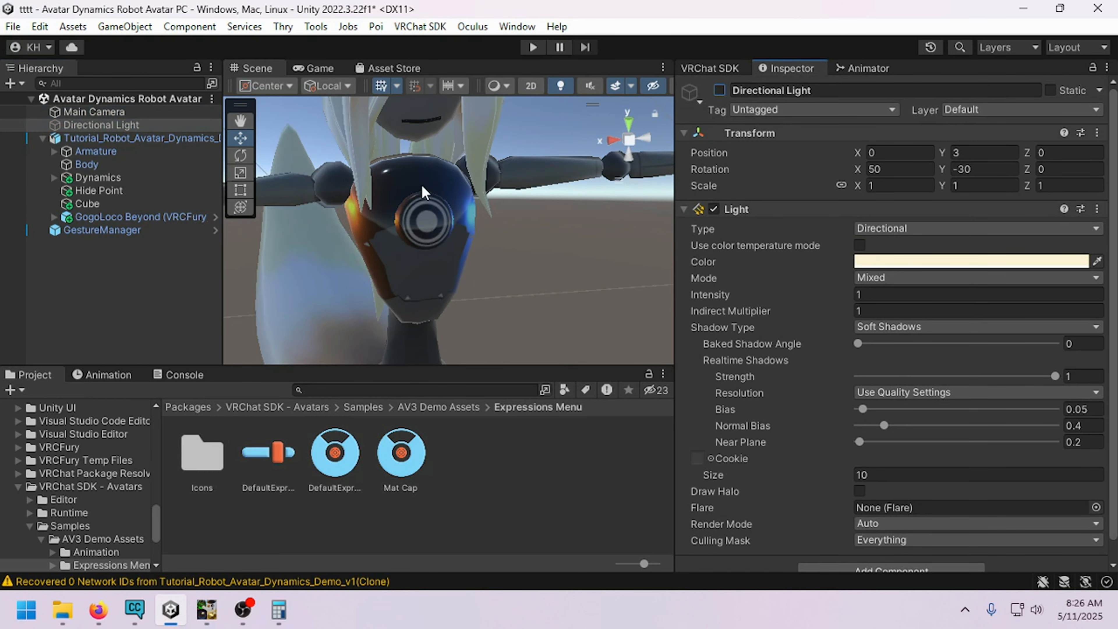
pyautogui.click(644, 138)
pyautogui.click(719, 90)
pyautogui.scroll(-5, 288, 197)
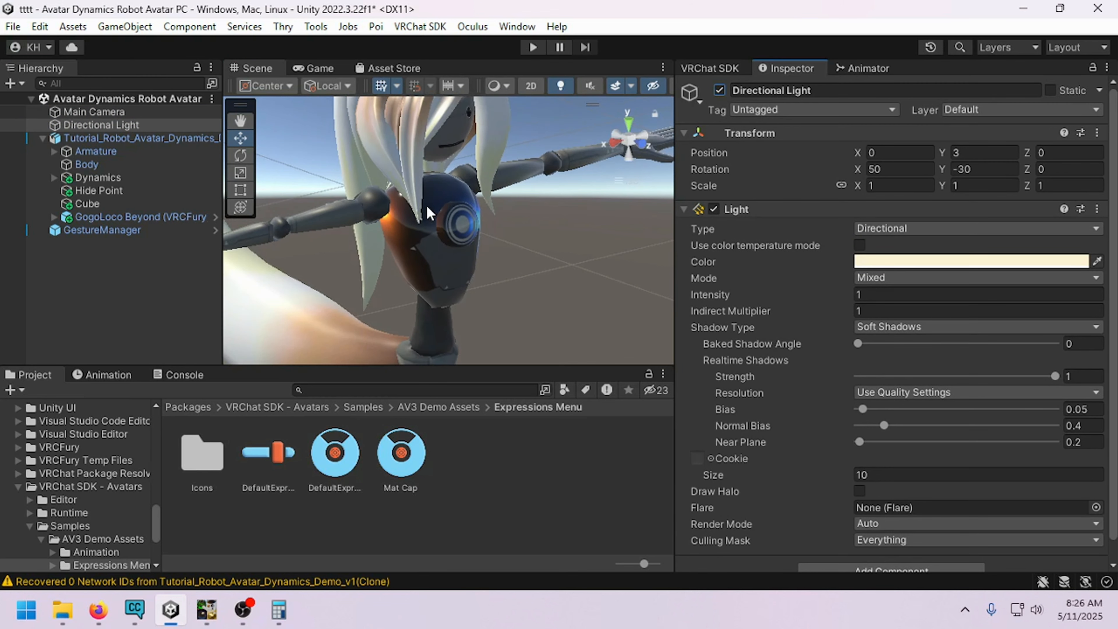
pyautogui.moveTo(640, 200); pyautogui.dragTo(497, 213, button='right')
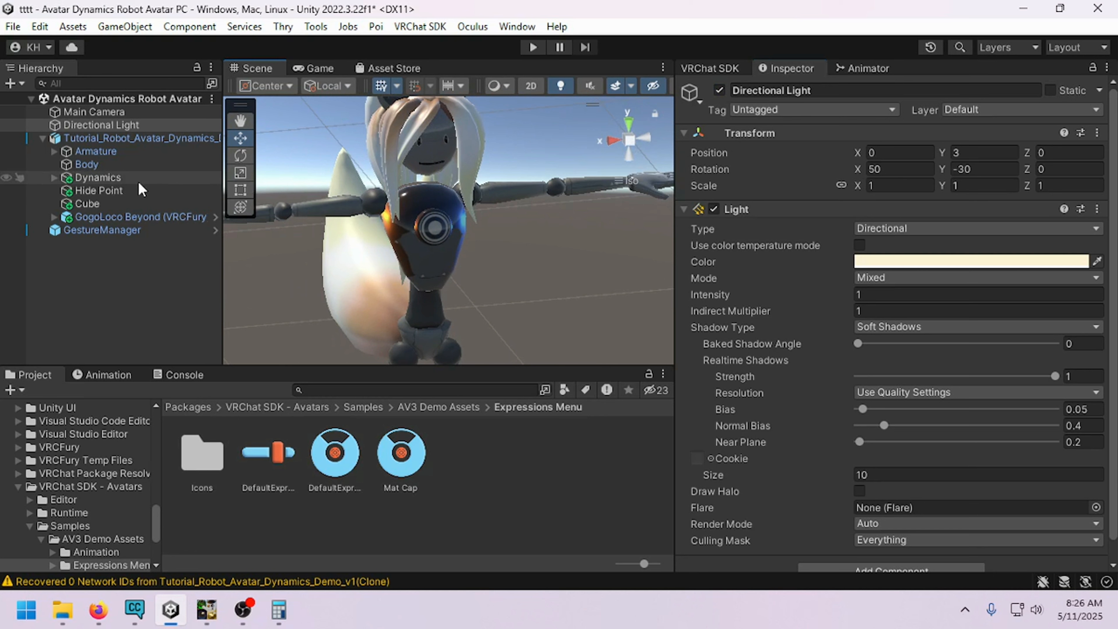
# Step: Select the avatar's Body mesh and locate the Base material's Matcap 0 mask texture in the project files
pyautogui.click(429, 214)
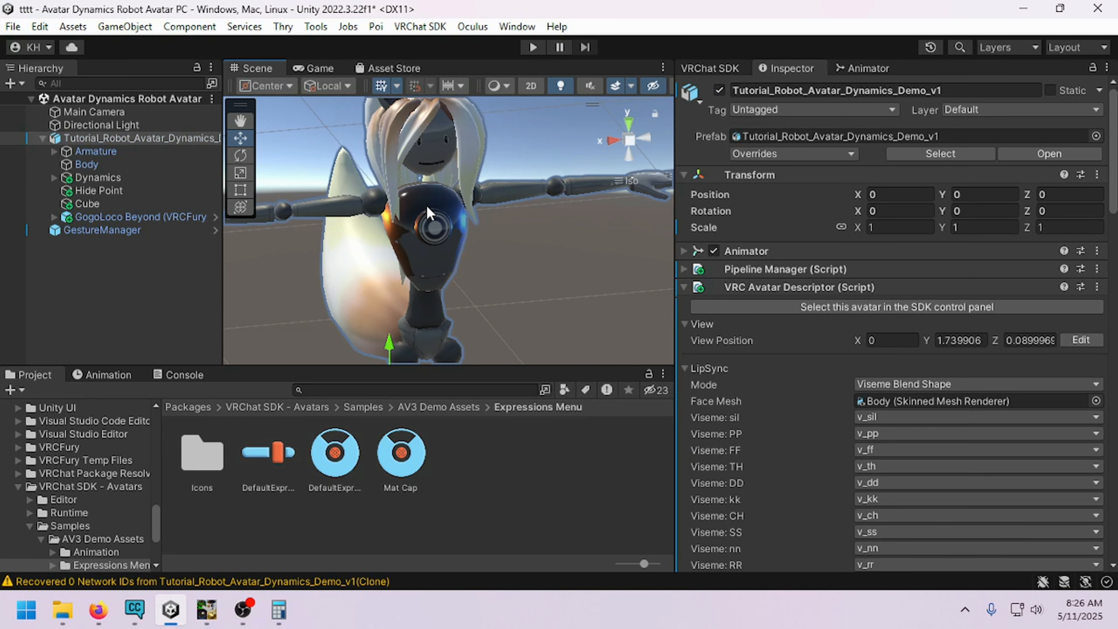
pyautogui.click(429, 214)
pyautogui.scroll(-5, 750, 273)
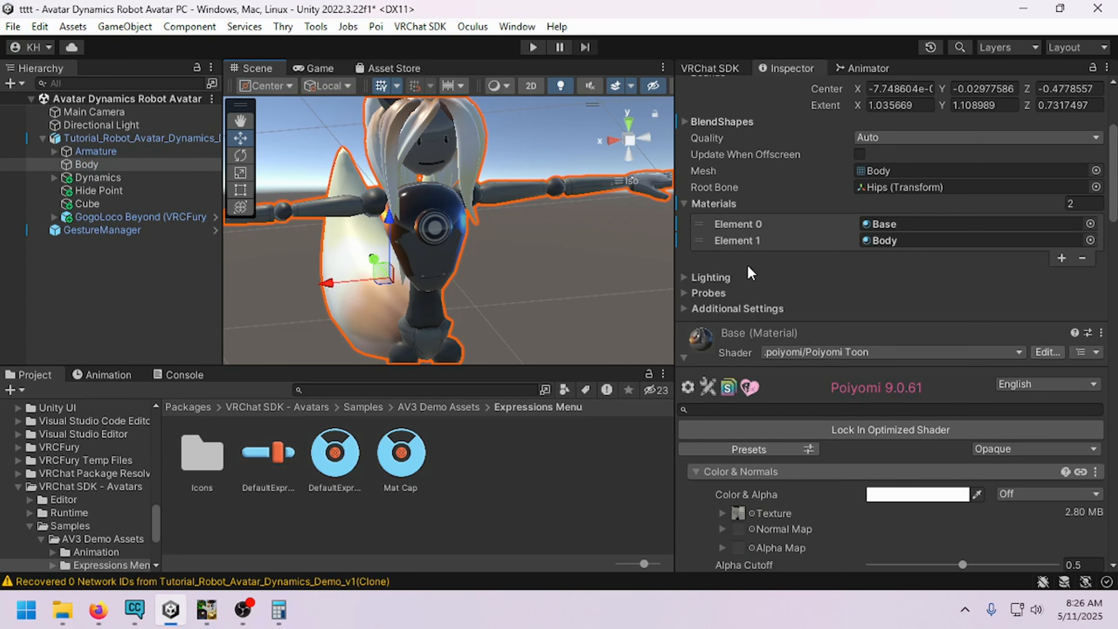
pyautogui.scroll(-6, 725, 279)
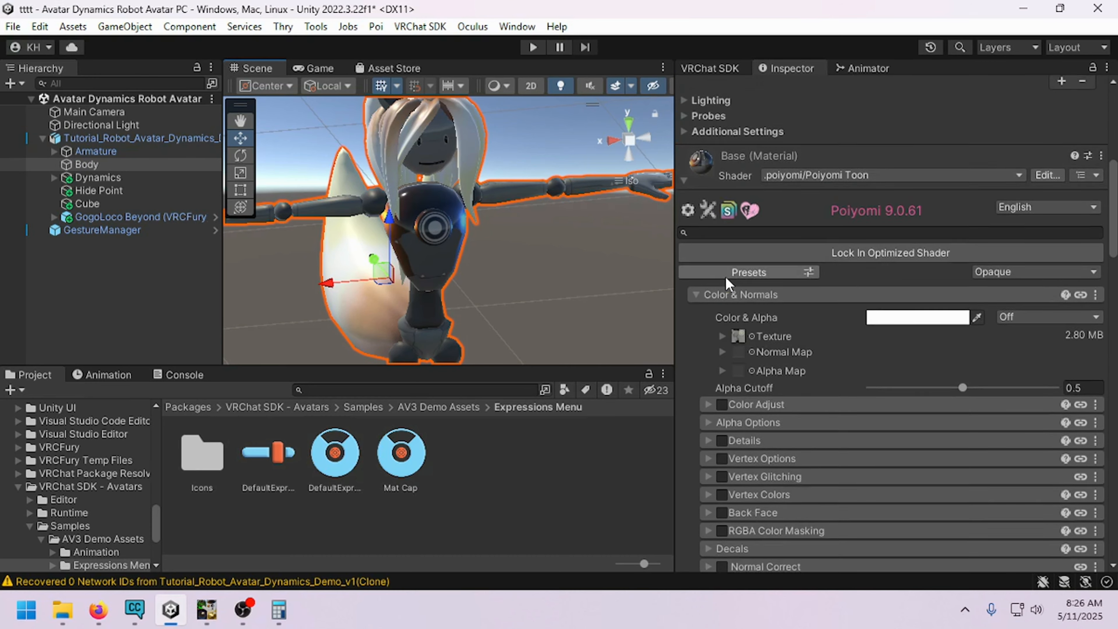
pyautogui.scroll(-5, 726, 277)
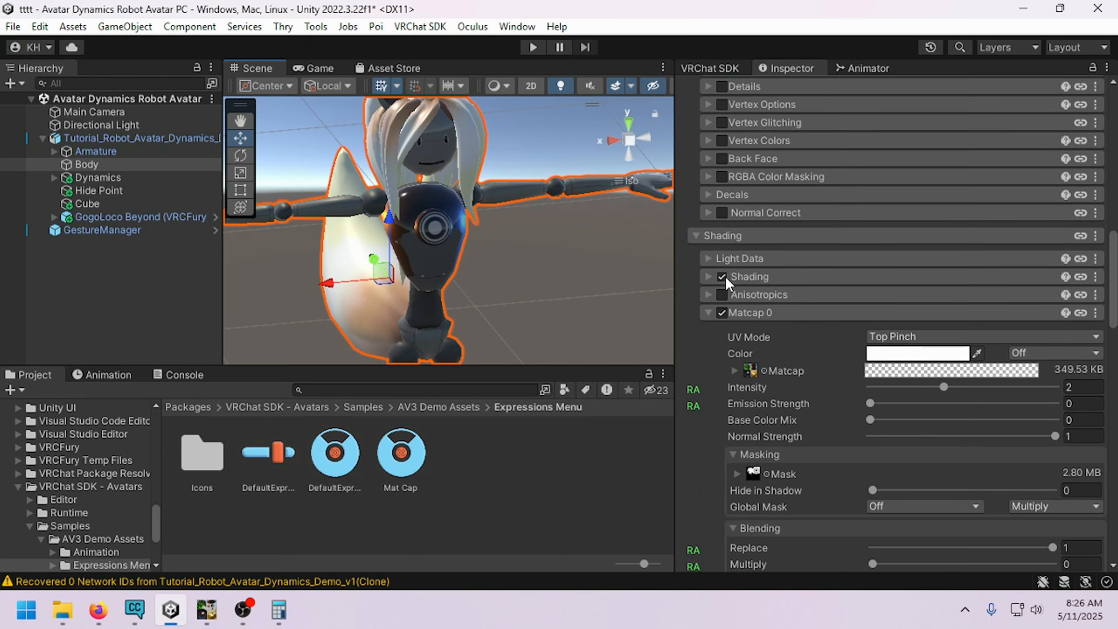
pyautogui.scroll(-3, 726, 377)
pyautogui.click(752, 344)
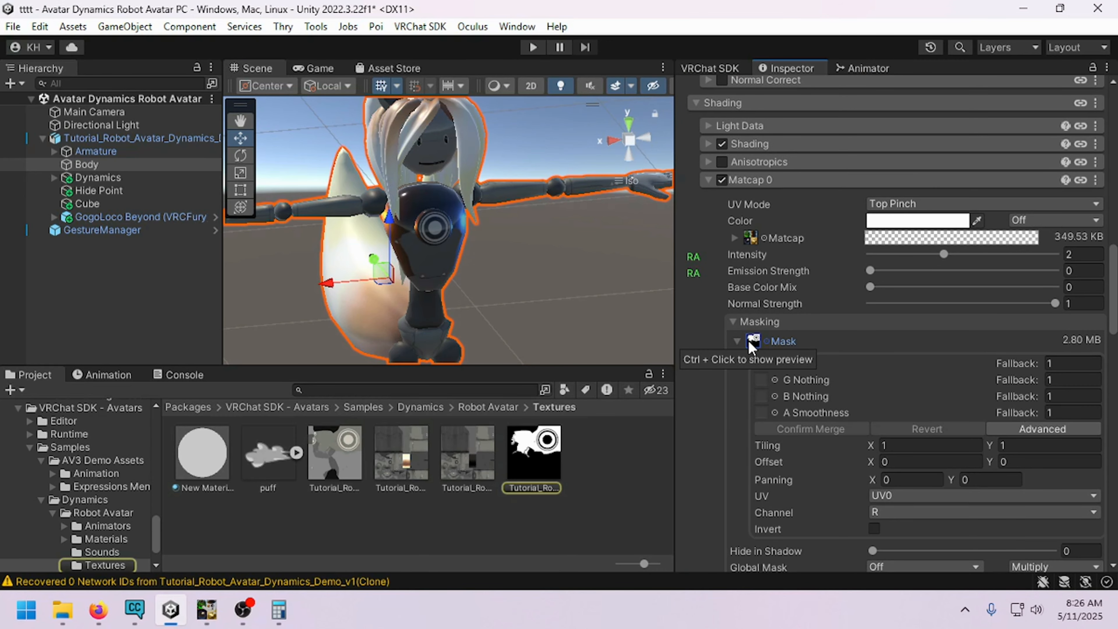
# Step: Clear Matcap 0's mask texture to None and view the avatar without it from the front, back and side
pyautogui.click(768, 342)
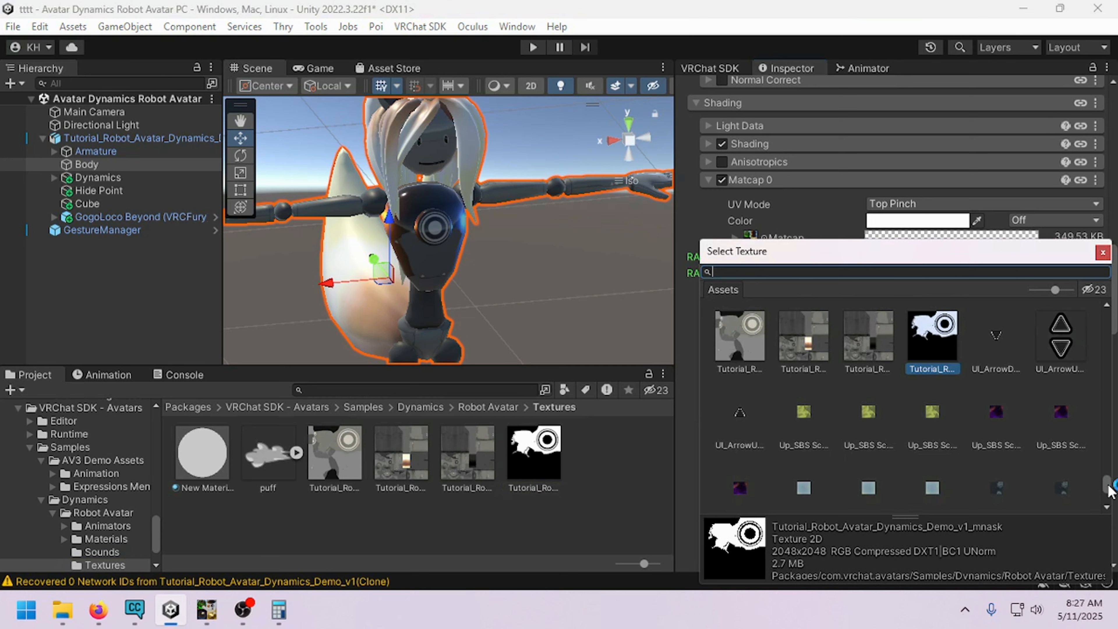
pyautogui.scroll(1, 1114, 434)
pyautogui.scroll(1, 1111, 317)
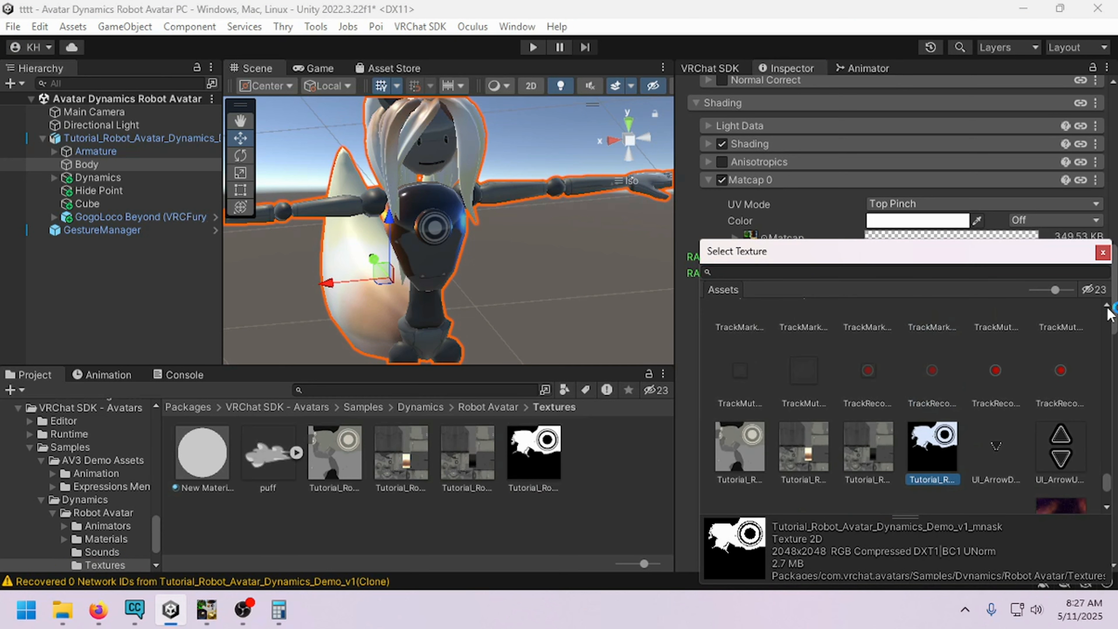
pyautogui.moveTo(1107, 308); pyautogui.dragTo(1108, 309)
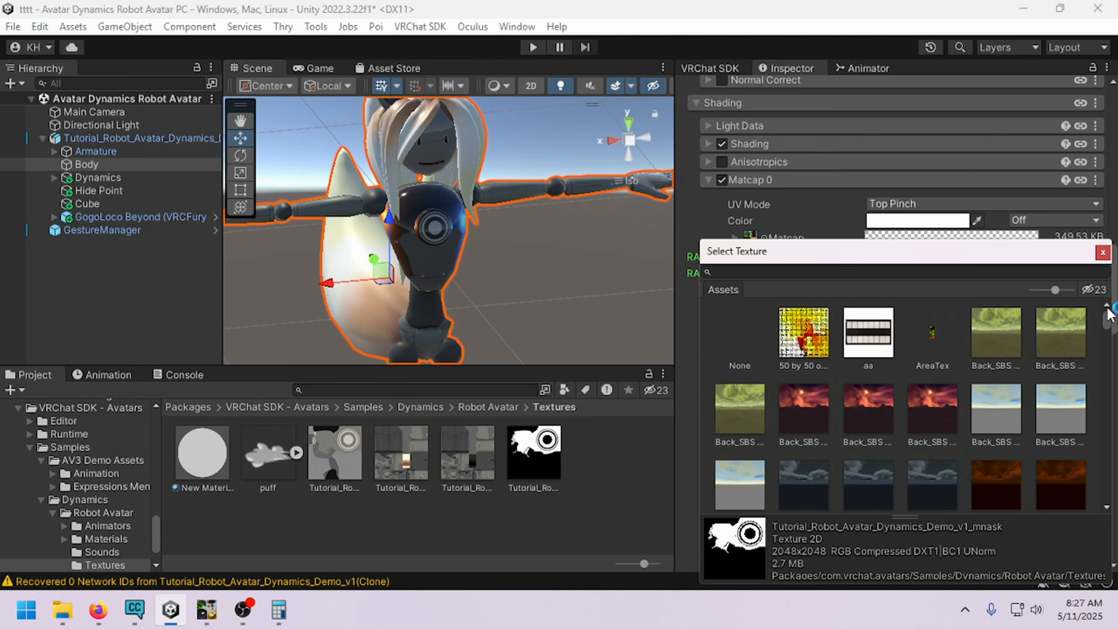
pyautogui.click(750, 341)
pyautogui.moveTo(519, 304); pyautogui.dragTo(396, 277, button='right')
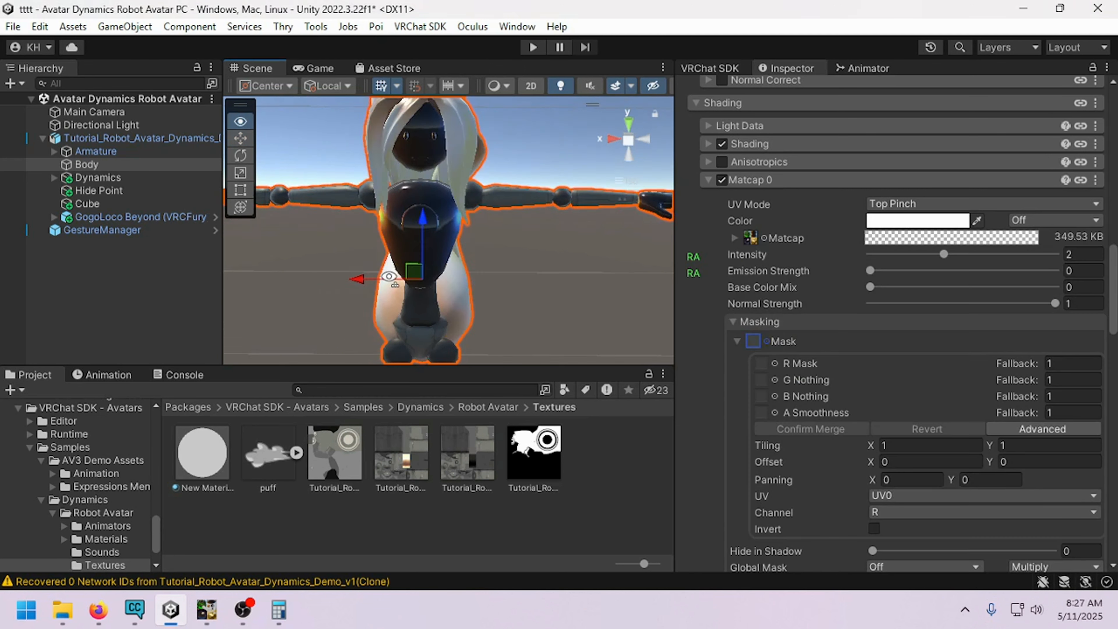
pyautogui.scroll(4, 405, 260)
pyautogui.moveTo(410, 251); pyautogui.dragTo(544, 317, button='middle')
pyautogui.moveTo(550, 315); pyautogui.dragTo(628, 316, button='right')
pyautogui.scroll(-3, 629, 316)
pyautogui.moveTo(617, 310); pyautogui.dragTo(534, 288, button='middle')
pyautogui.keyDown('alt'); pyautogui.moveTo(533, 288); pyautogui.dragTo(484, 271); pyautogui.keyUp('alt')
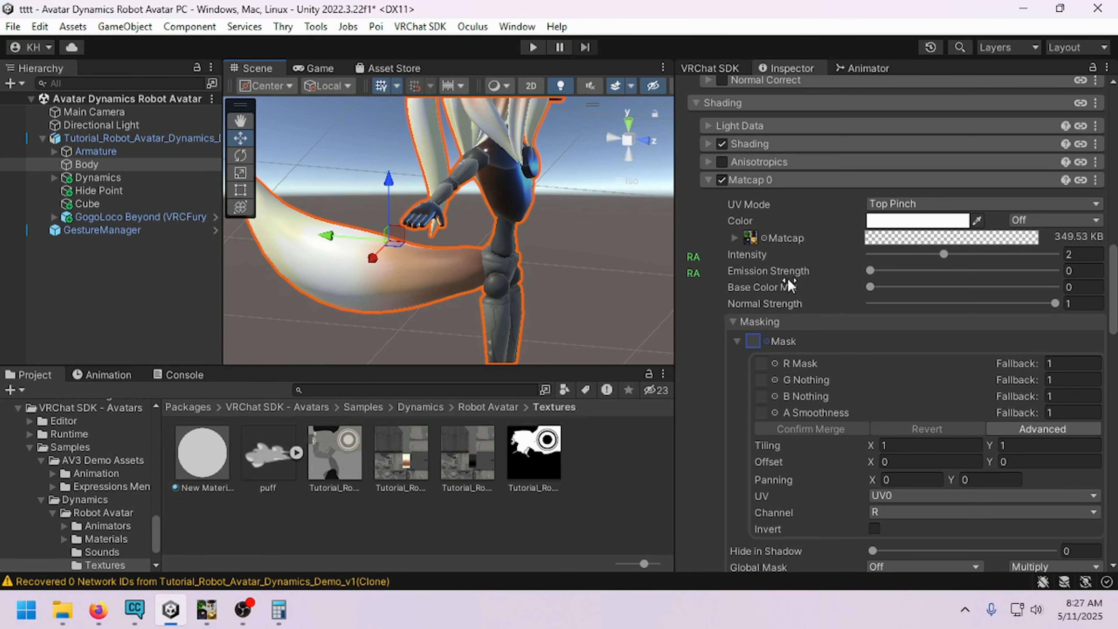
# Step: Try a Matcap 0 texture offset of X 0, add Y 0, and view the avatar's front with each
pyautogui.click(734, 238)
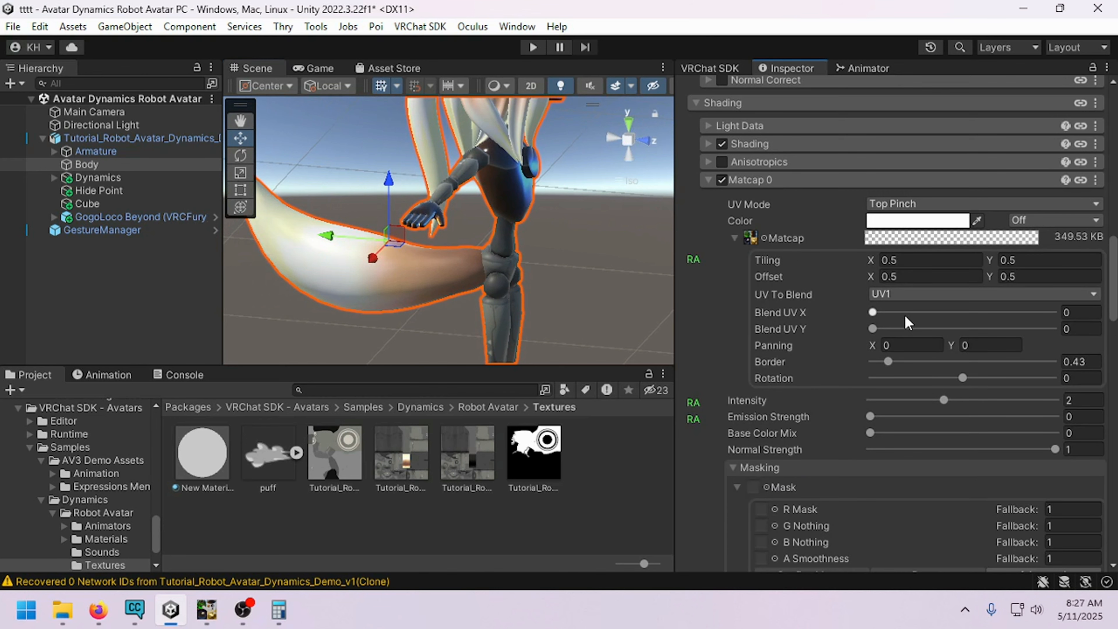
pyautogui.click(908, 276)
pyautogui.write('0')
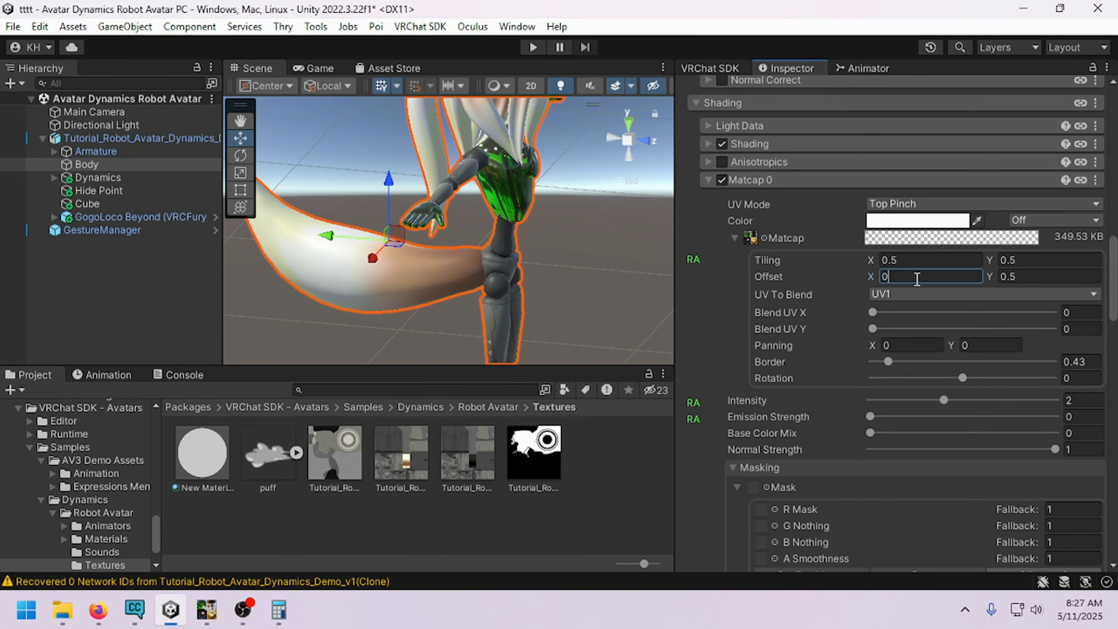
pyautogui.keyDown('alt'); pyautogui.moveTo(589, 270); pyautogui.dragTo(506, 282); pyautogui.keyUp('alt')
pyautogui.click(1011, 276)
pyautogui.write('0')
pyautogui.keyDown('alt'); pyautogui.moveTo(572, 265); pyautogui.dragTo(532, 273); pyautogui.keyUp('alt')
pyautogui.scroll(2, 484, 239)
pyautogui.moveTo(528, 199); pyautogui.dragTo(533, 267, button='middle')
pyautogui.moveTo(533, 267); pyautogui.dragTo(535, 235, button='right')
pyautogui.moveTo(535, 235); pyautogui.dragTo(575, 235, button='middle')
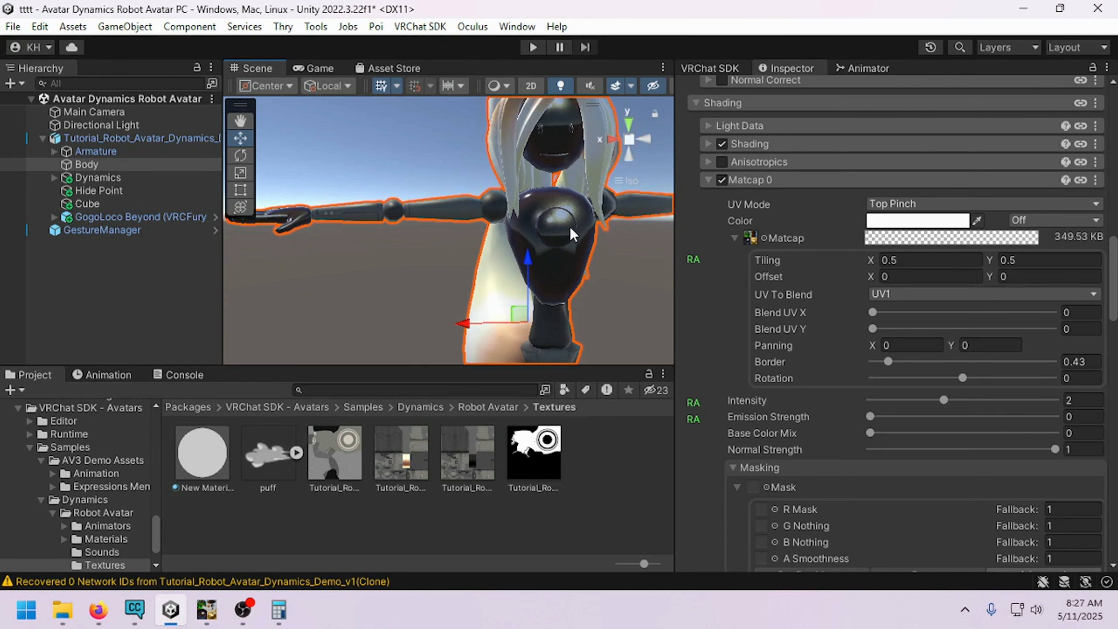
# Step: Restore Matcap 0's texture offset to X 0.5 and Y 0.5 and view the whole avatar
pyautogui.click(913, 276)
pyautogui.write('.5')
pyautogui.click(1017, 277)
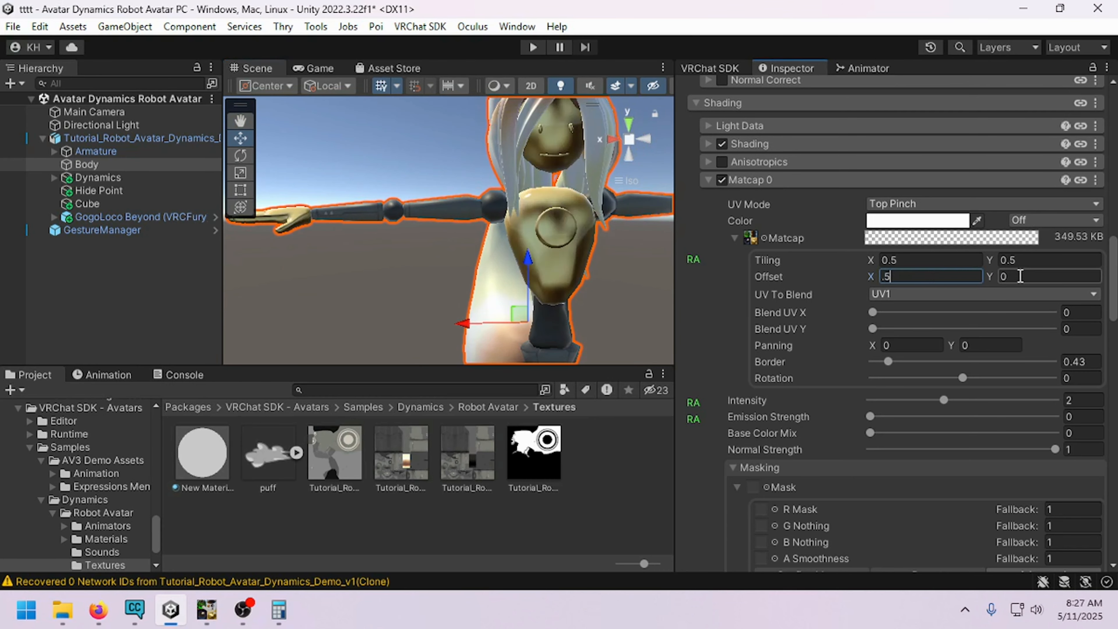
pyautogui.write('.5')
pyautogui.scroll(-3, 567, 282)
pyautogui.moveTo(559, 281); pyautogui.dragTo(604, 285, button='right')
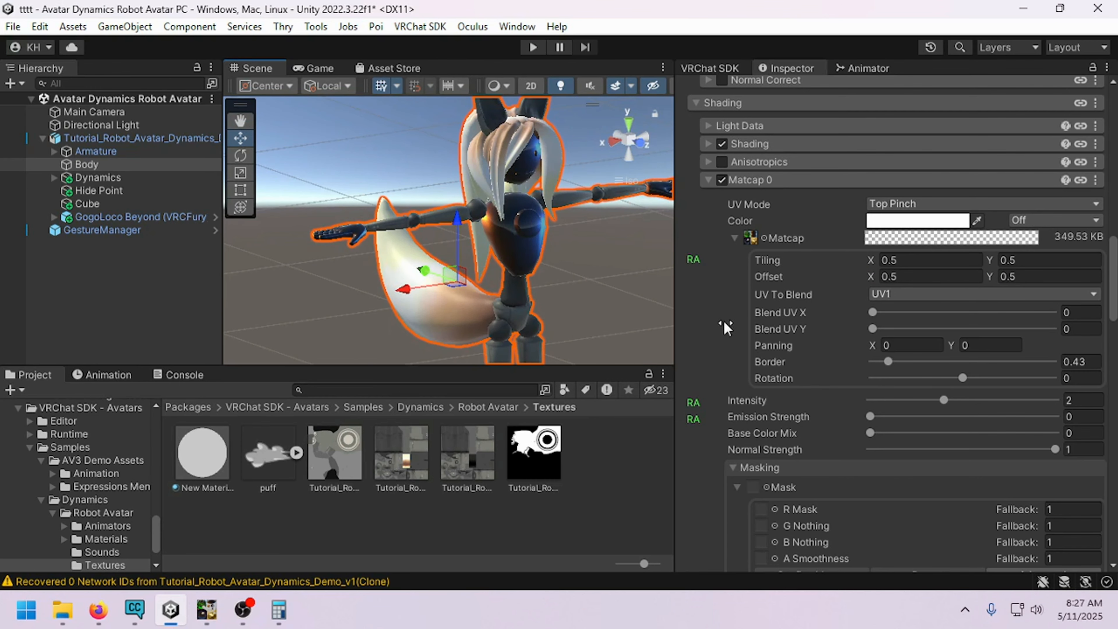
# Step: Reassign the black-and-white robot avatar mask texture to Matcap 0's Mask slot and view the chest
pyautogui.scroll(-5, 726, 326)
pyautogui.moveTo(534, 452); pyautogui.dragTo(763, 354)
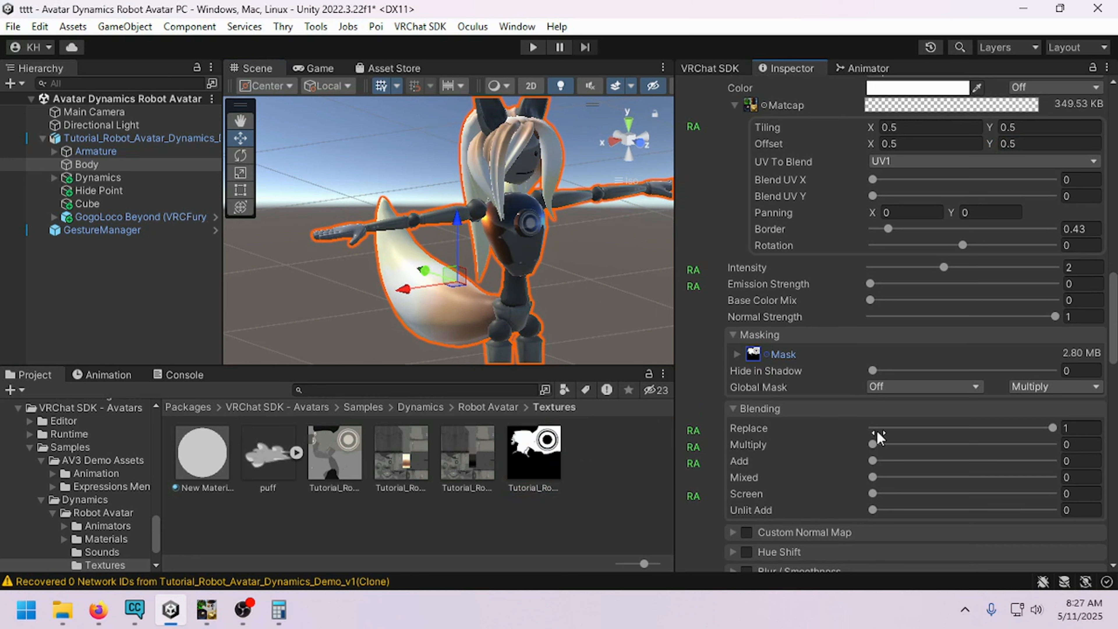
pyautogui.moveTo(526, 270); pyautogui.dragTo(588, 288, button='right')
pyautogui.moveTo(592, 250); pyautogui.dragTo(382, 303, button='right')
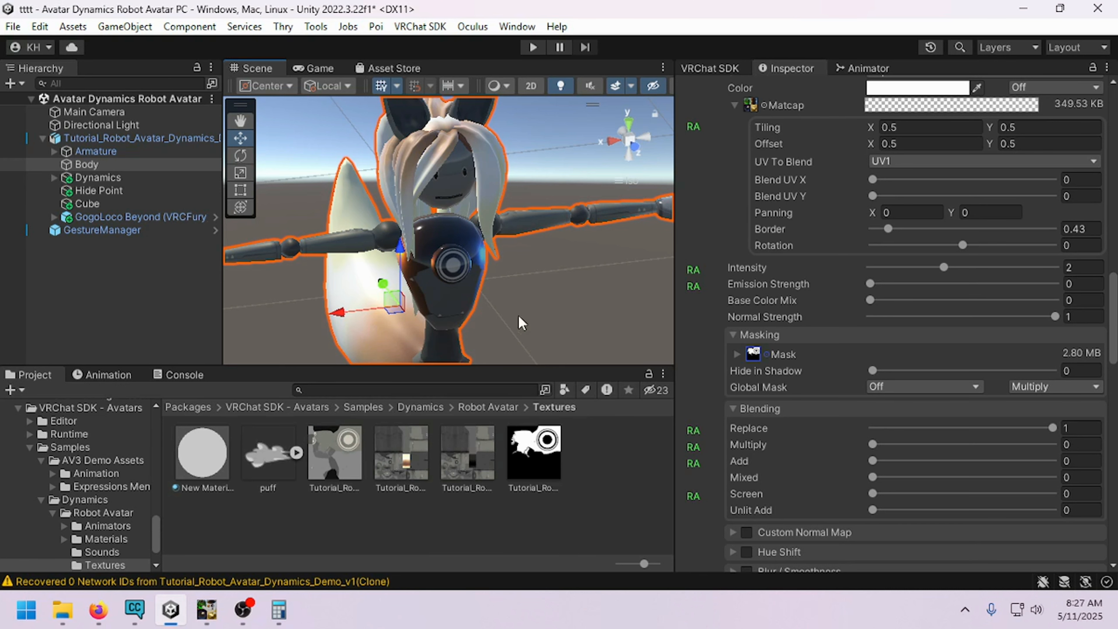
pyautogui.scroll(3, 595, 300)
pyautogui.moveTo(504, 261); pyautogui.dragTo(554, 286, button='right')
pyautogui.scroll(3, 713, 273)
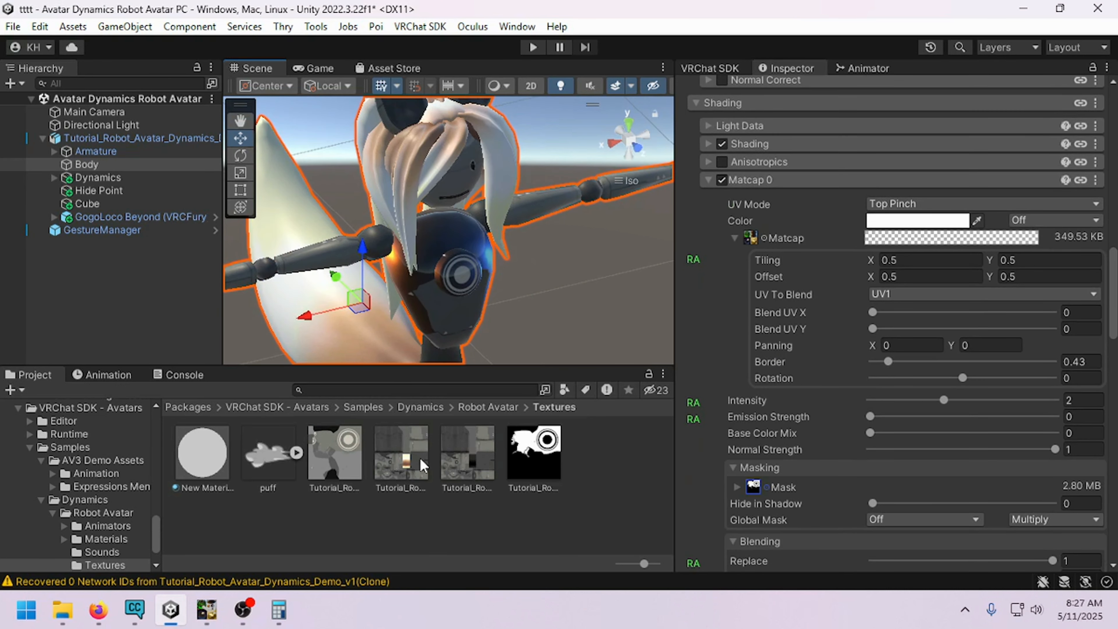
# Step: Locate Matcap 0's texture in the project and examine the Base material's main texture tiling and offset settings
pyautogui.click(746, 241)
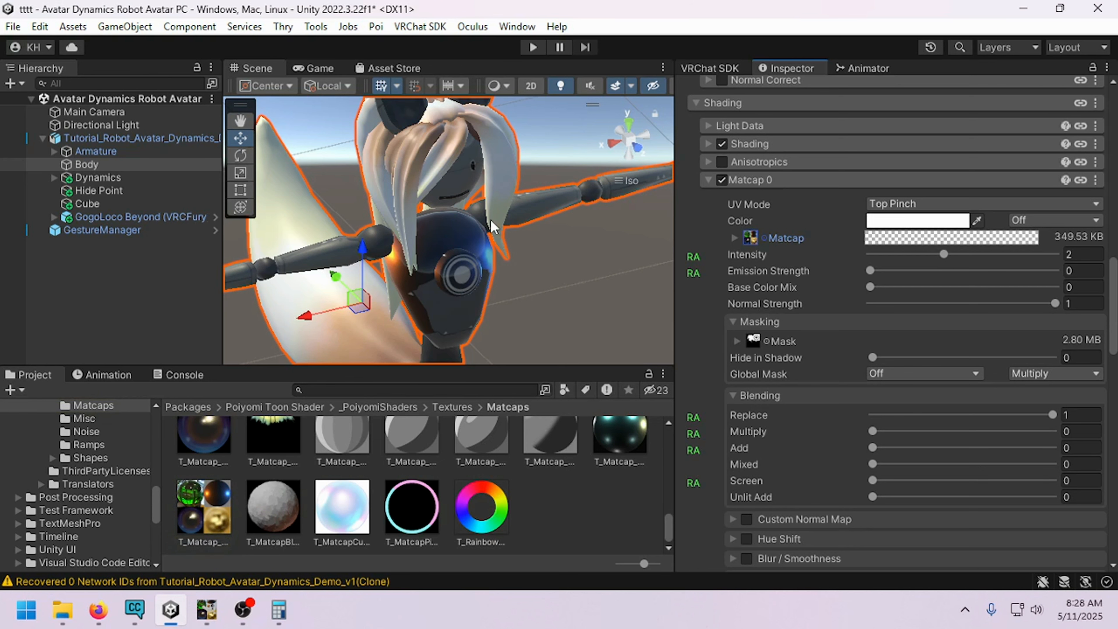
pyautogui.click(707, 181)
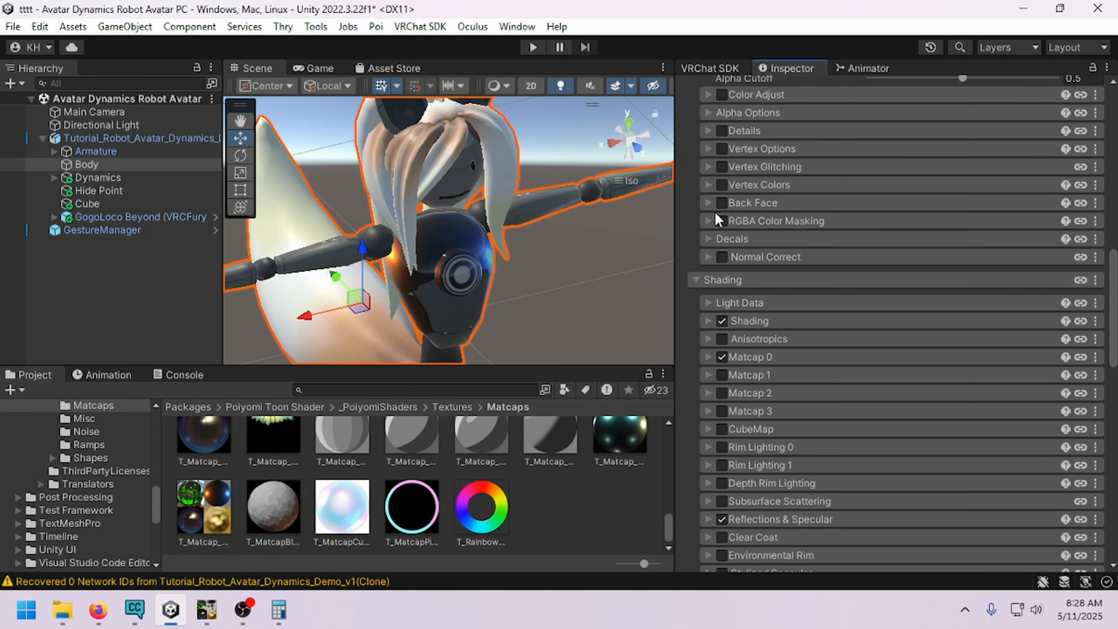
pyautogui.scroll(10, 714, 212)
pyautogui.click(731, 337)
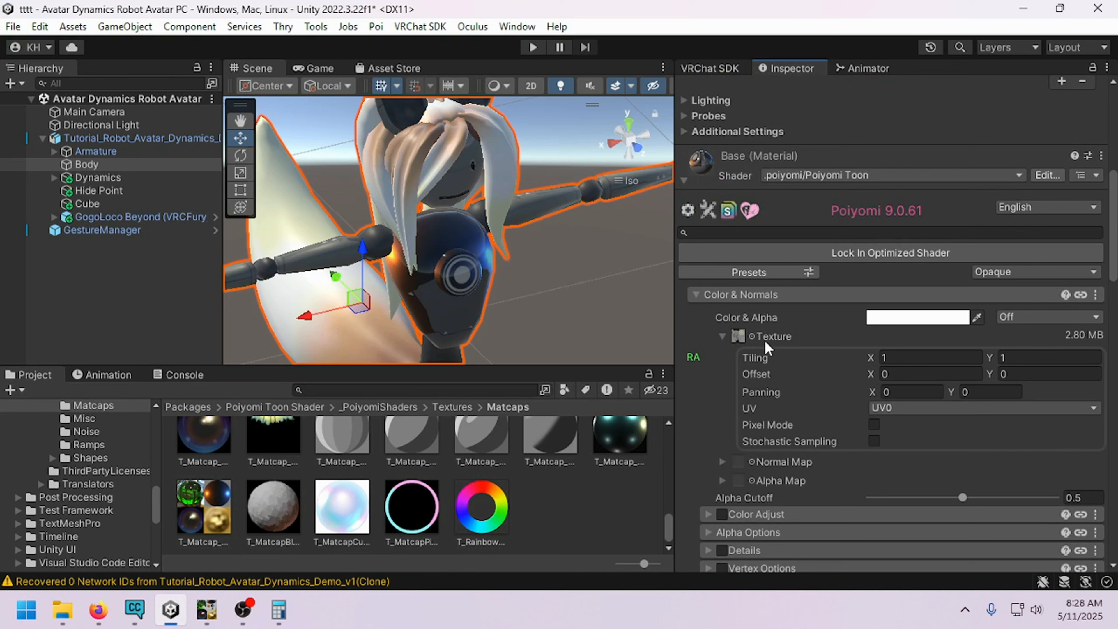
pyautogui.scroll(-2, 577, 294)
pyautogui.moveTo(540, 292); pyautogui.dragTo(499, 288, button='right')
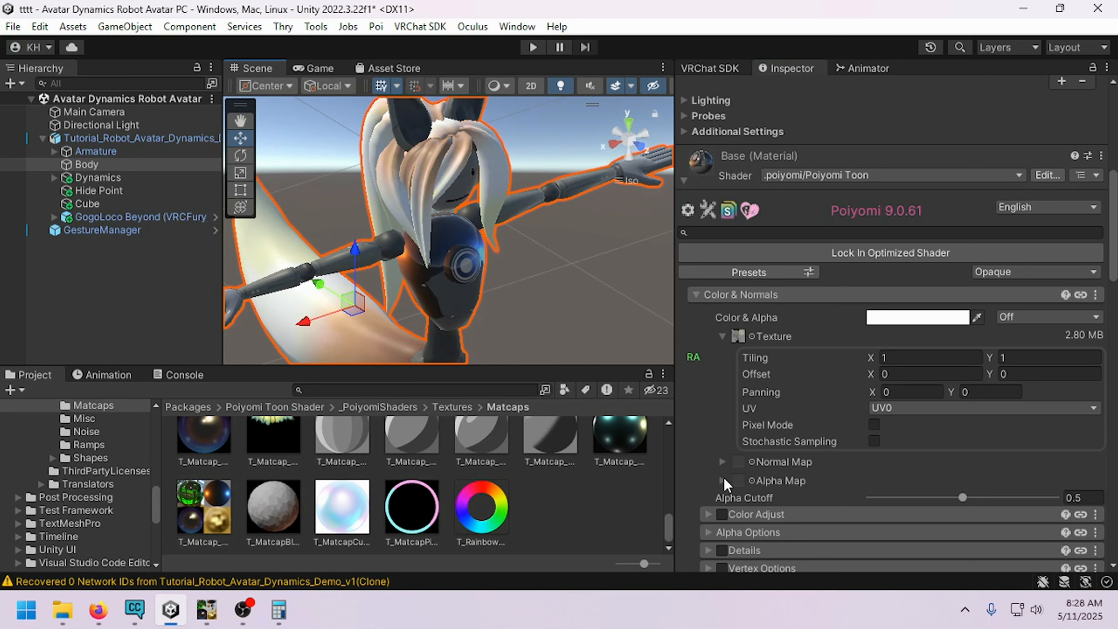
pyautogui.click(720, 336)
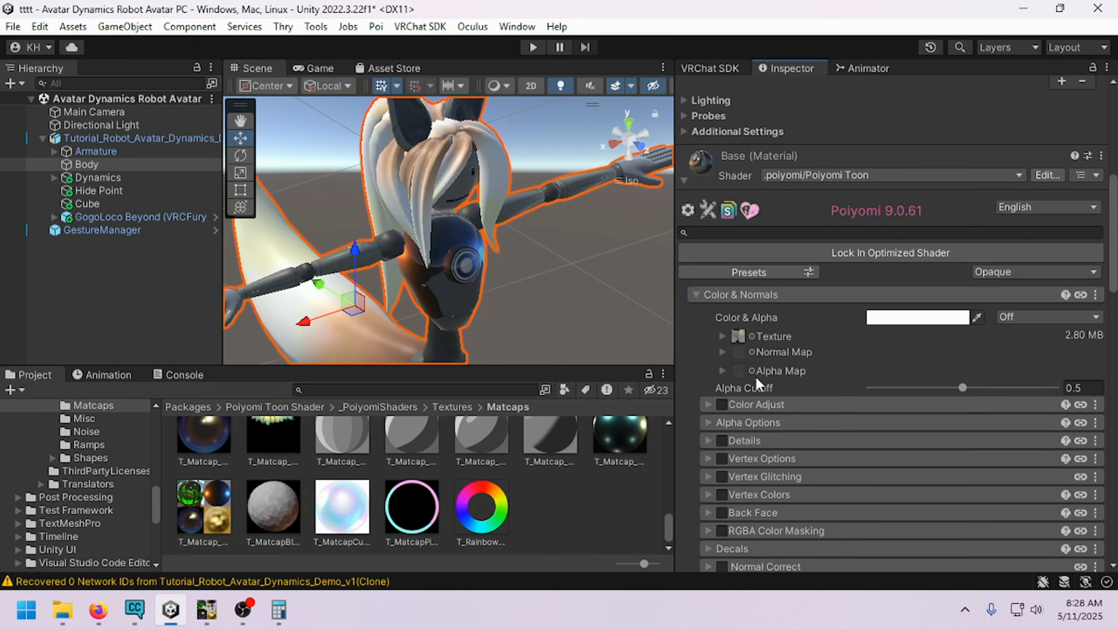
pyautogui.moveTo(593, 352); pyautogui.dragTo(525, 318, button='right')
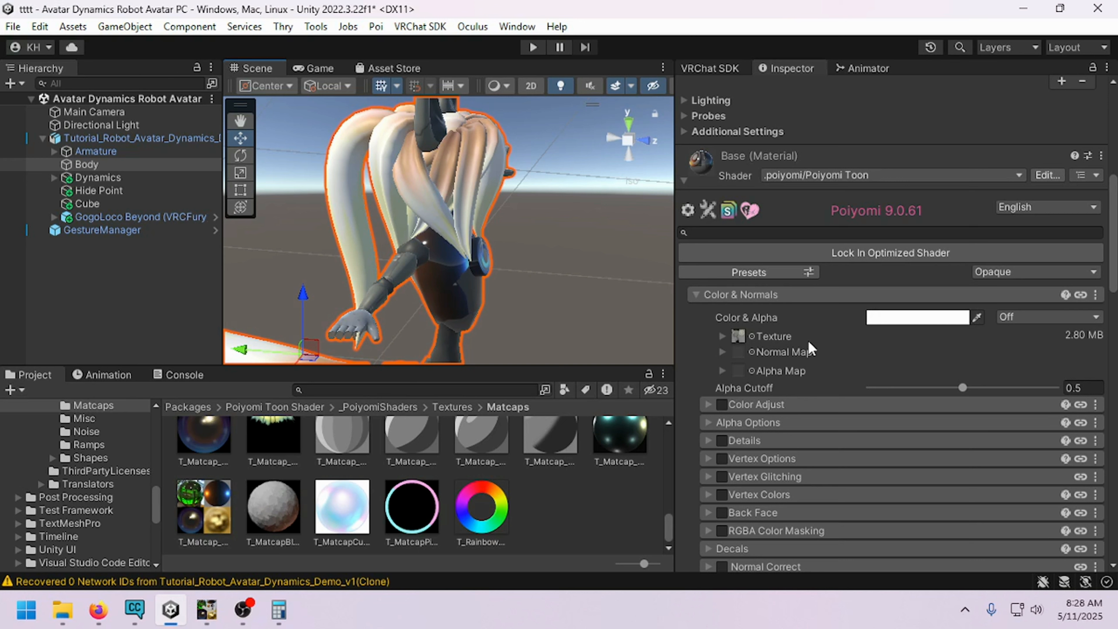
# Step: Try enabling Color Adjust on the Base material and turn it off again
pyautogui.click(718, 404)
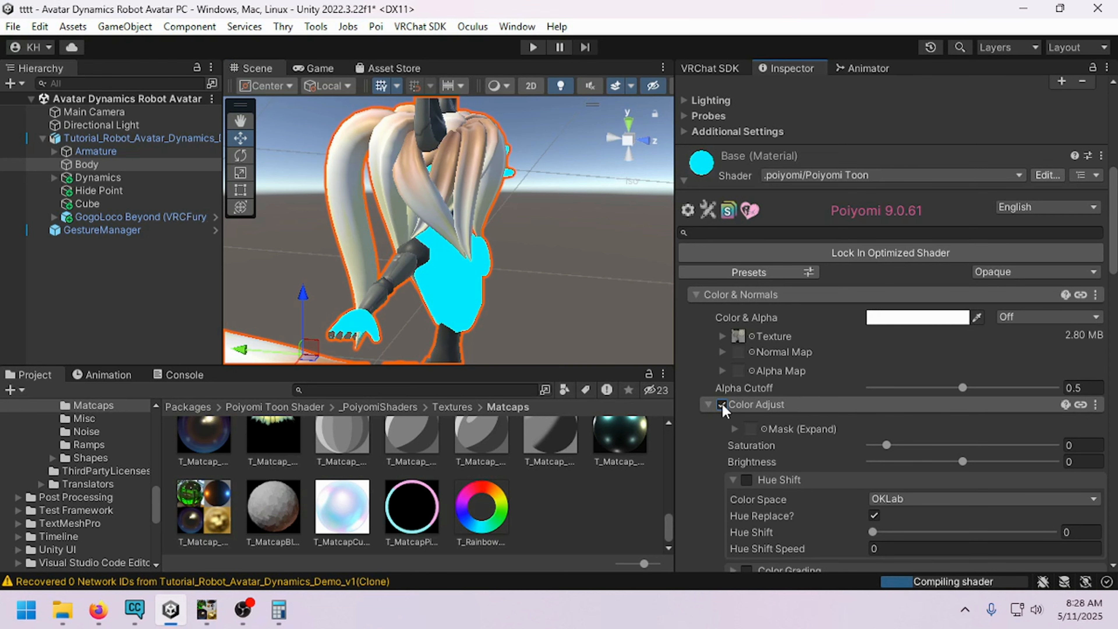
pyautogui.scroll(-2, 723, 409)
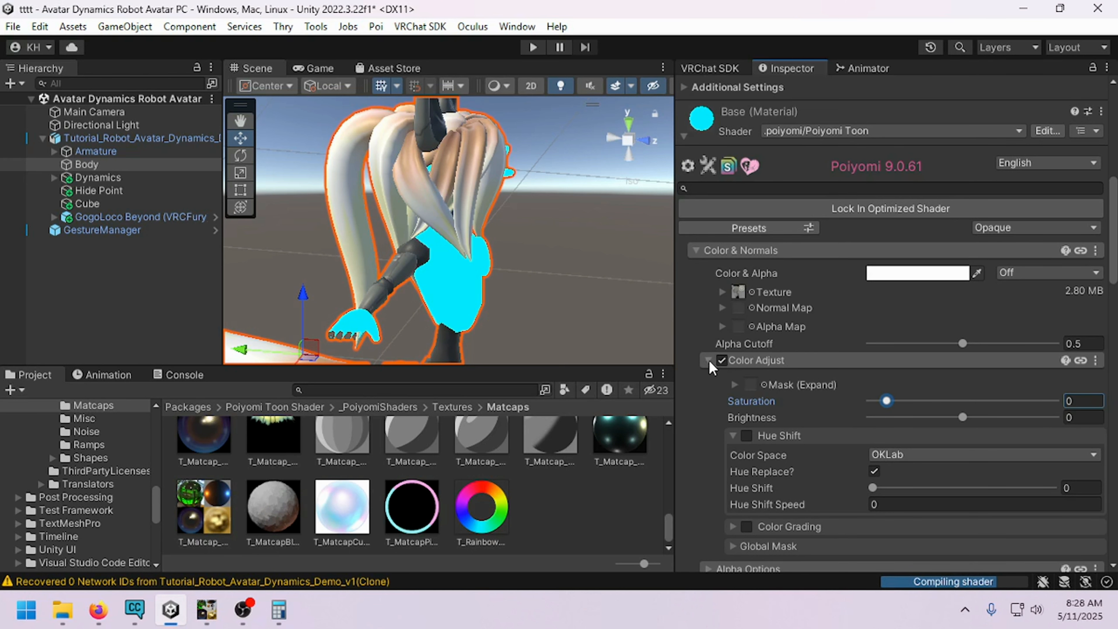
pyautogui.scroll(-15, 720, 359)
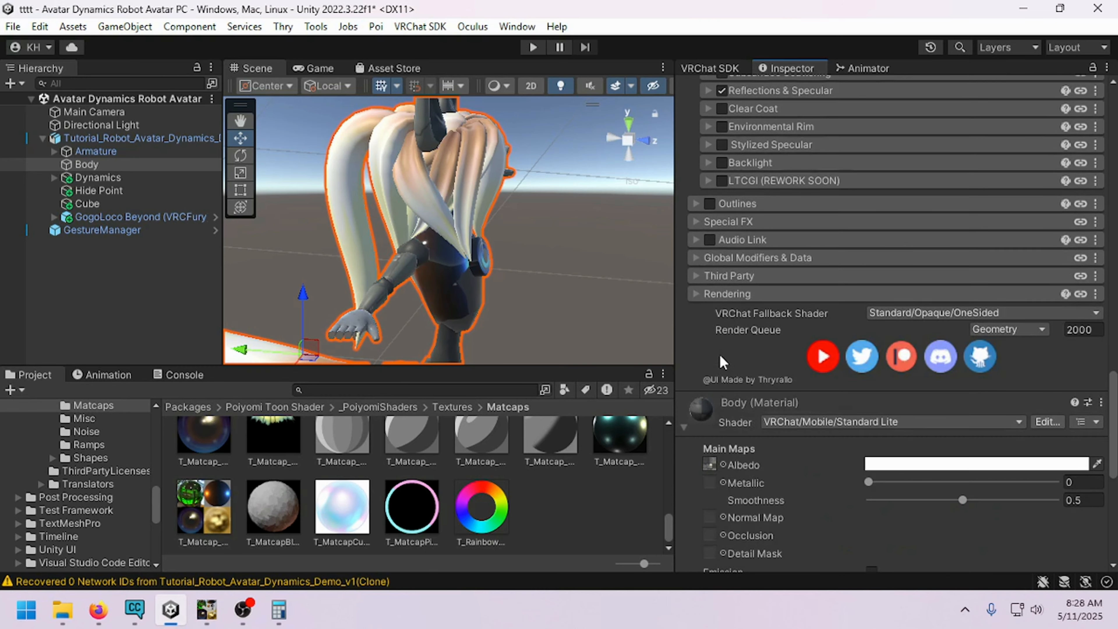
# Step: Set Matcap 0's texture offset X to 0 to show the green matcap
pyautogui.scroll(3, 705, 219)
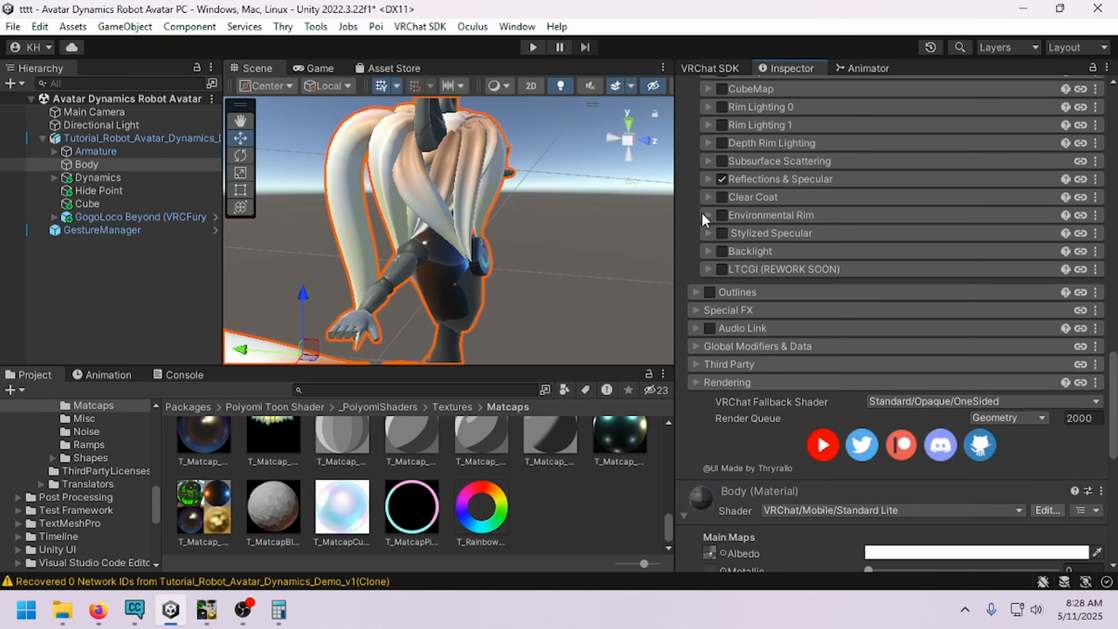
pyautogui.scroll(3, 707, 207)
pyautogui.click(708, 107)
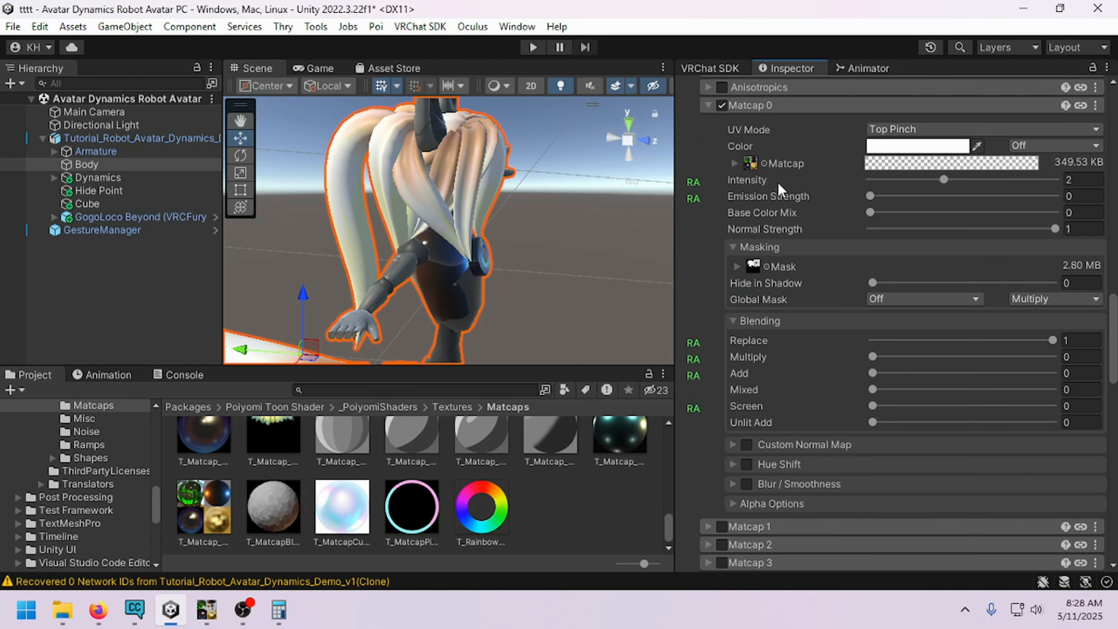
pyautogui.click(735, 164)
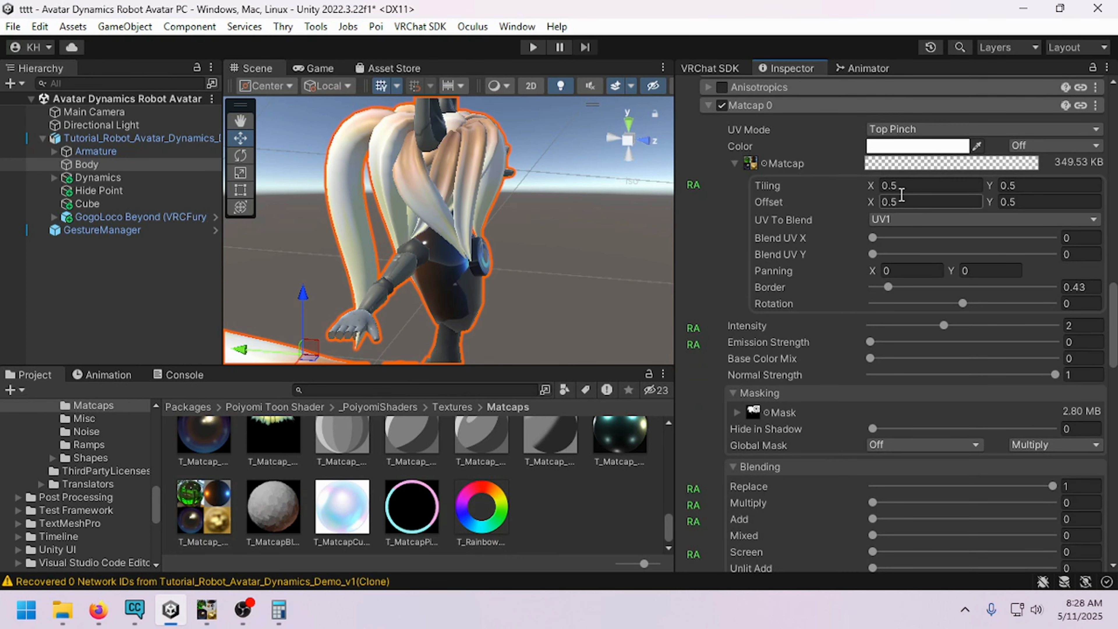
pyautogui.click(998, 201)
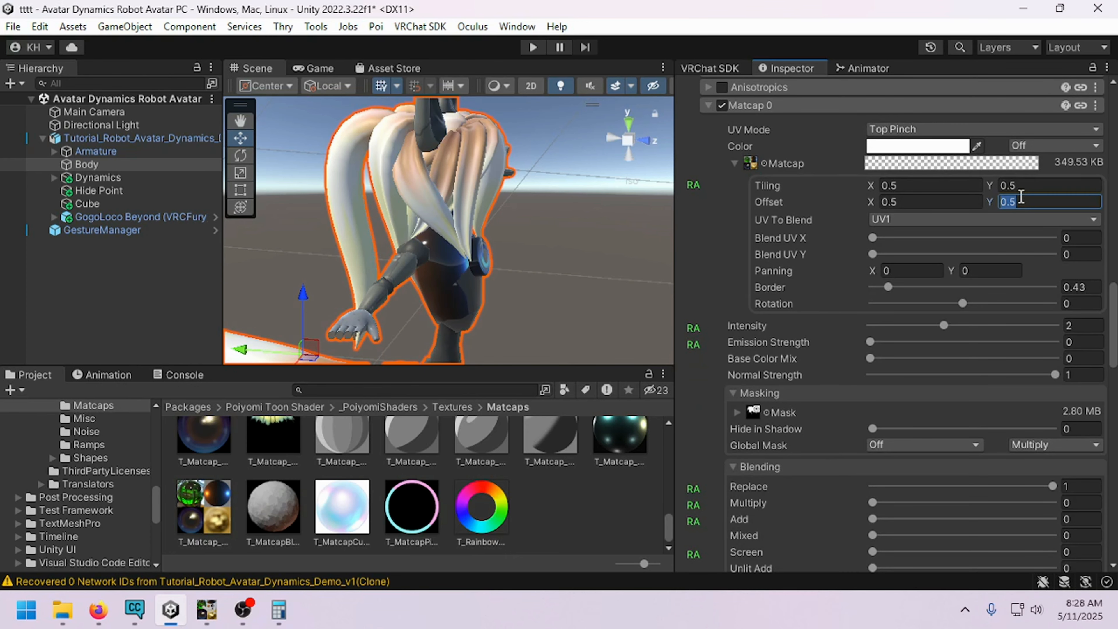
pyautogui.click(968, 202)
pyautogui.write('0')
pyautogui.press('Return')
# Step: Enable Hue Shift for Matcap 0 and set its hue shift to about 0.378
pyautogui.scroll(-2, 791, 293)
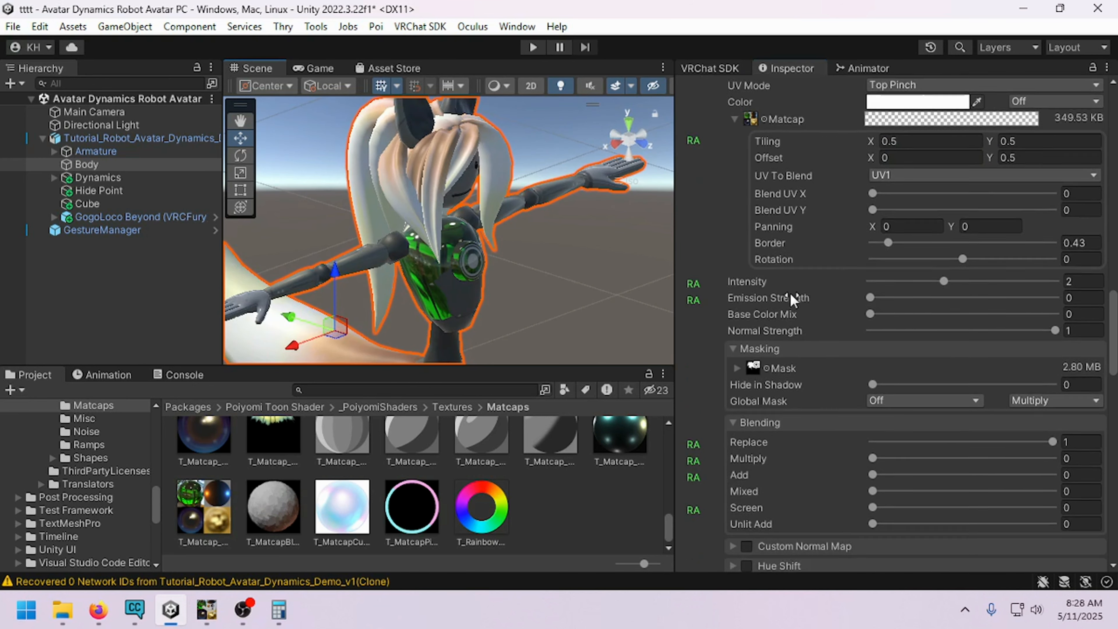
pyautogui.scroll(-5, 790, 293)
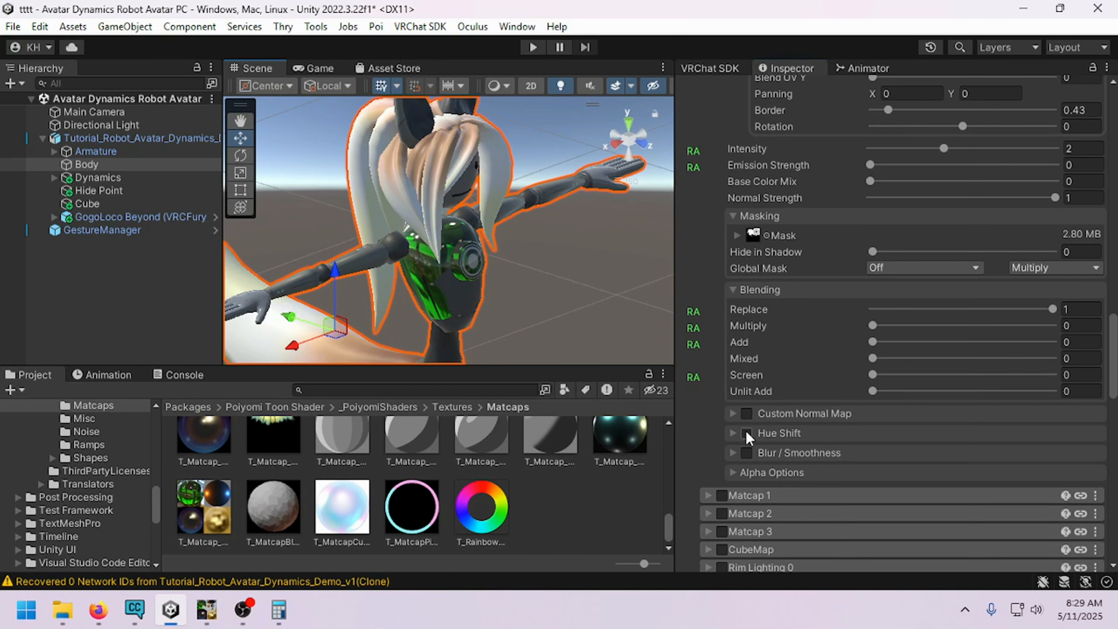
pyautogui.click(746, 433)
pyautogui.scroll(-3, 766, 419)
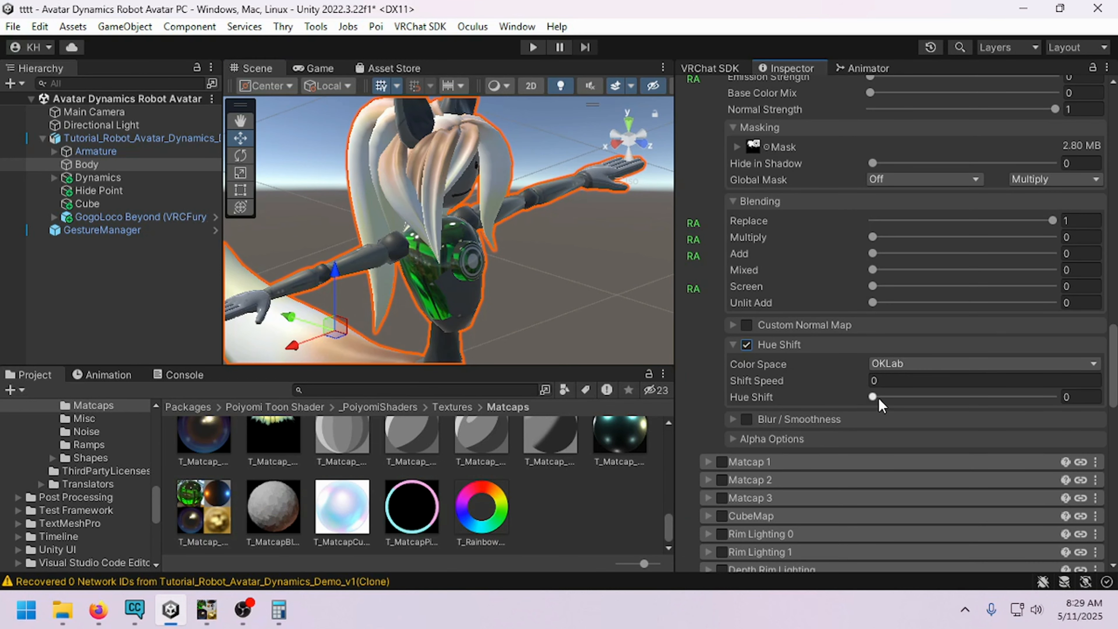
pyautogui.moveTo(878, 399); pyautogui.dragTo(941, 397)
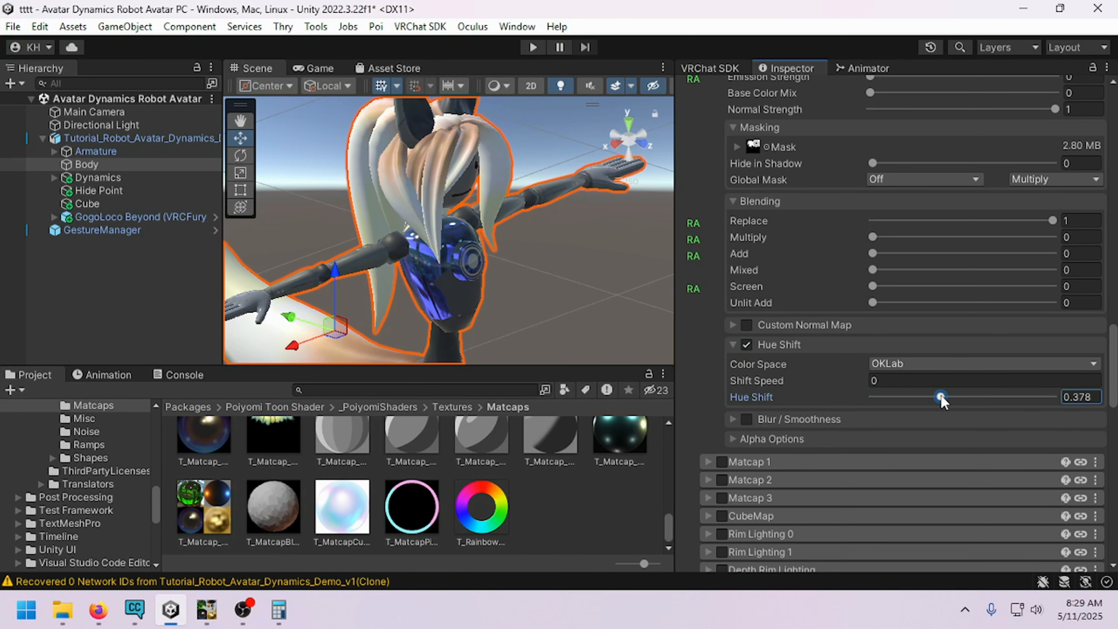
# Step: Mark Matcap 0's Hue Shift property as renamed and animated (RA) on the body material
pyautogui.rightClick(754, 398)
pyautogui.click(799, 429)
pyautogui.scroll(3, 636, 348)
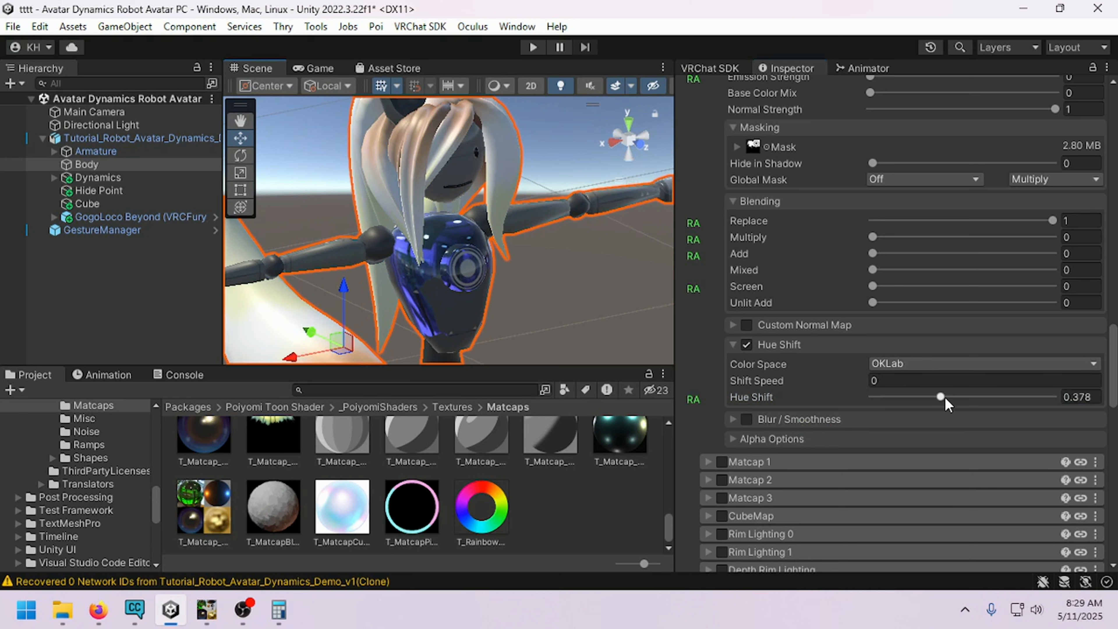
# Step: Try Matcap 0's hue shift at about 0.646 and at 1 on the green matcap
pyautogui.moveTo(945, 397); pyautogui.dragTo(989, 397)
pyautogui.scroll(3, 519, 240)
pyautogui.scroll(5, 519, 242)
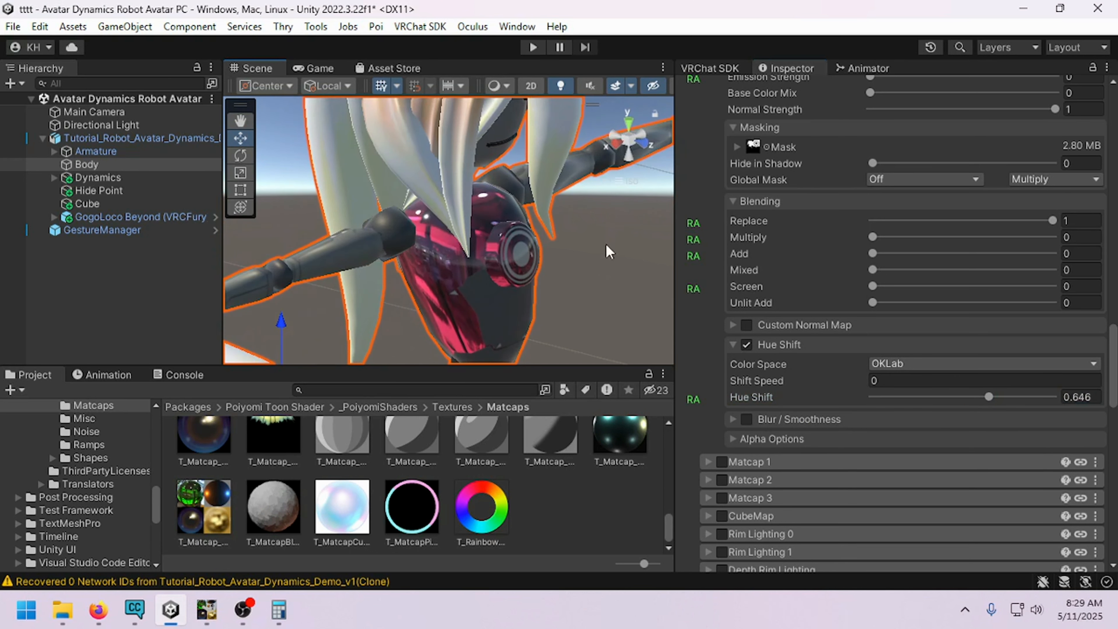
pyautogui.moveTo(990, 398); pyautogui.dragTo(1096, 408)
# Step: Set Matcap 0's texture offset X to 0.5 and its hue shift to 0
pyautogui.scroll(3, 845, 308)
pyautogui.scroll(4, 842, 307)
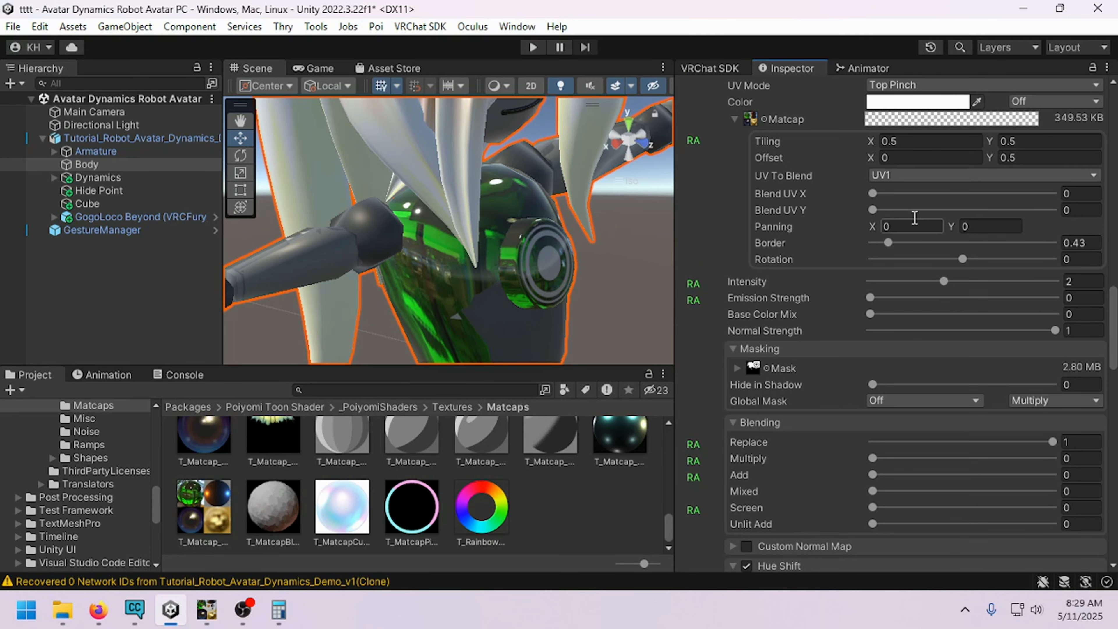
pyautogui.click(922, 160)
pyautogui.write('.5')
pyautogui.scroll(-5, 897, 260)
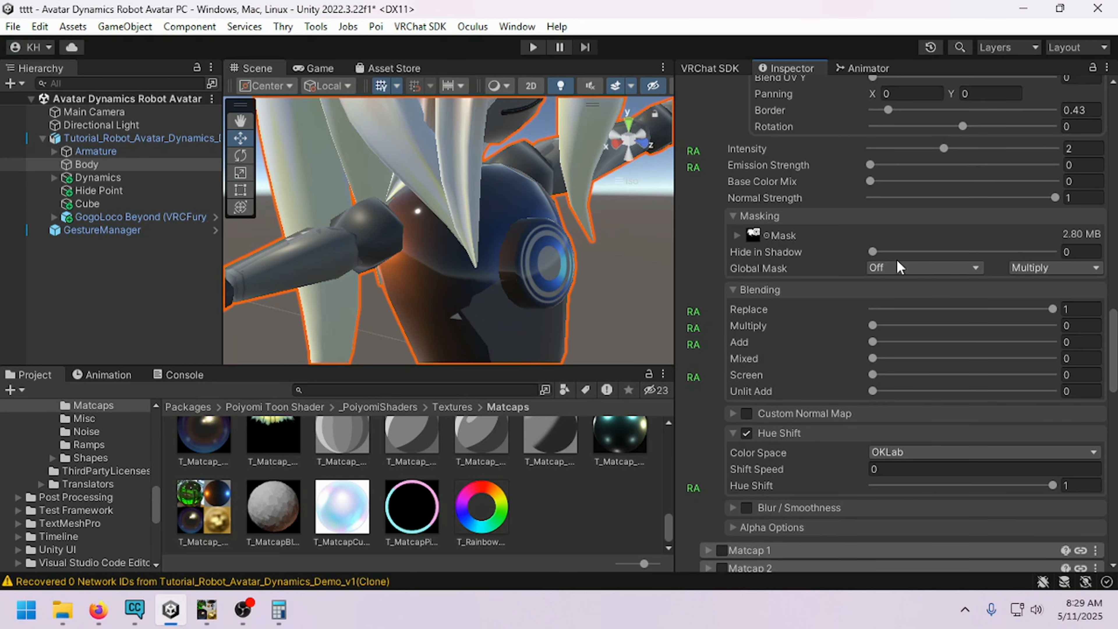
pyautogui.moveTo(1042, 391); pyautogui.dragTo(849, 389)
# Step: Set Matcap 0's texture offset Y to 0 to show the gold matcap
pyautogui.scroll(5, 858, 352)
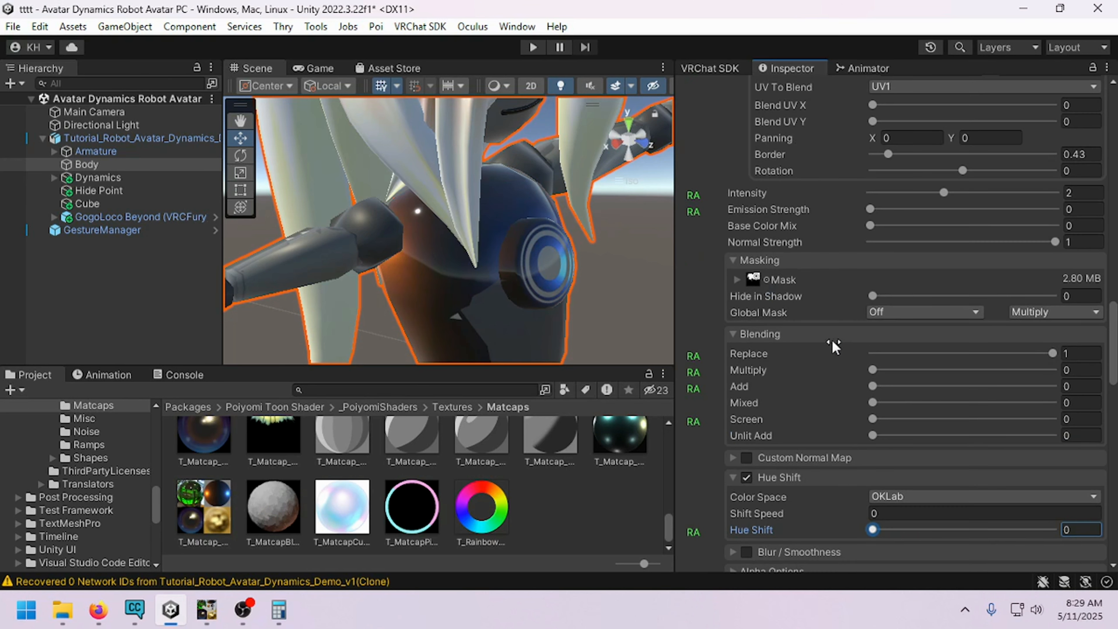
pyautogui.click(1029, 158)
pyautogui.write('0')
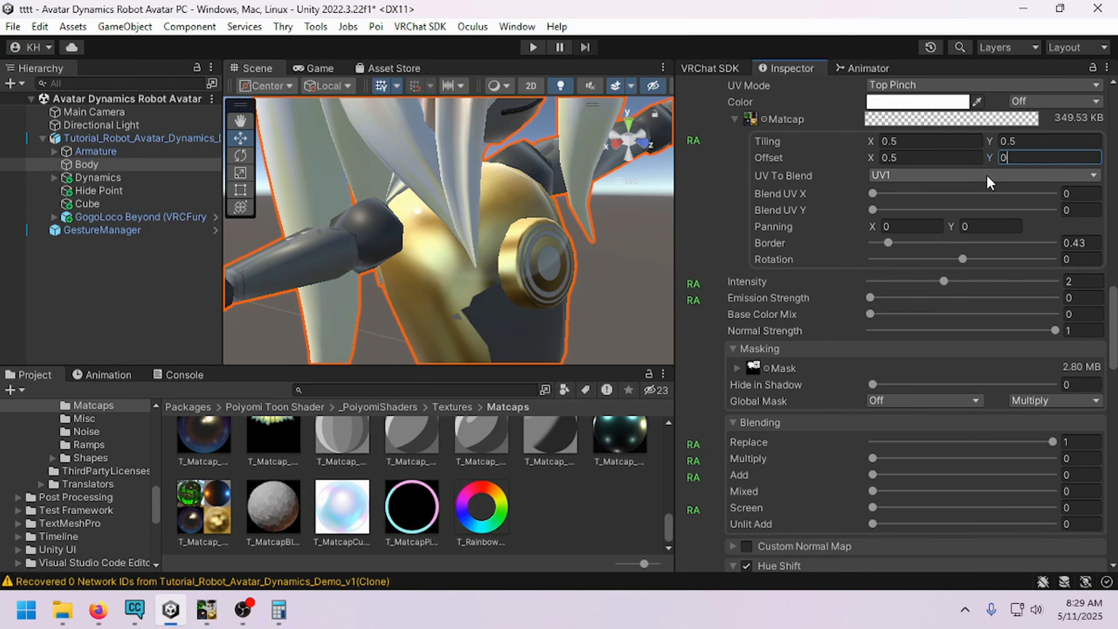
# Step: Try hue shift 1 on the gold matcap, followed by Replace blending at about 0.256 with hue shift at about 0.569
pyautogui.scroll(-5, 944, 326)
pyautogui.moveTo(879, 396); pyautogui.dragTo(1062, 409)
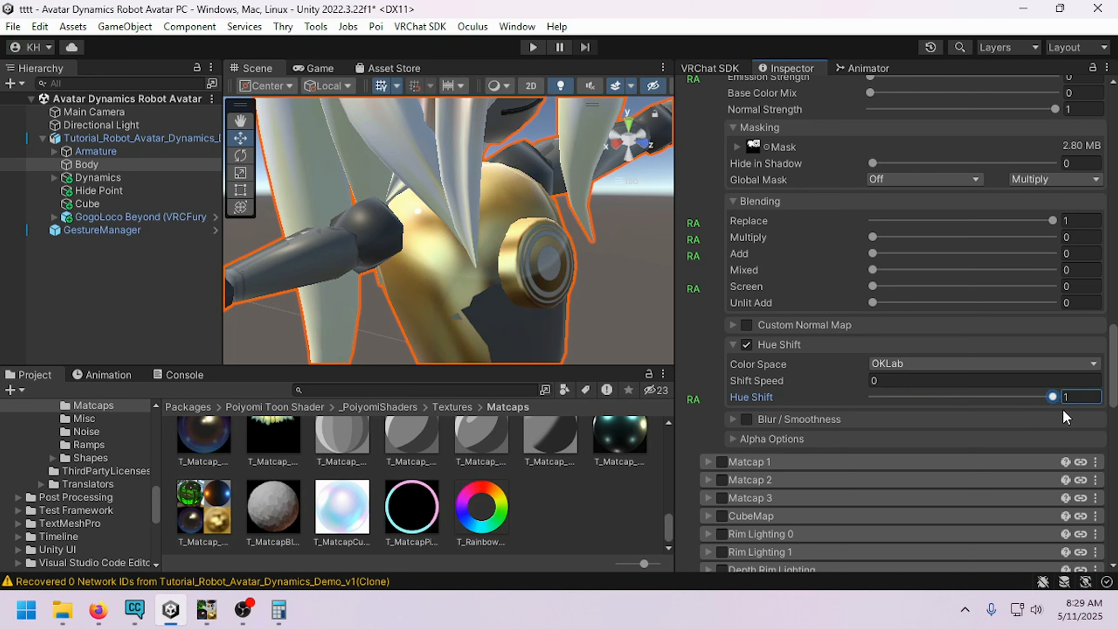
pyautogui.moveTo(981, 224); pyautogui.dragTo(919, 231)
pyautogui.click(976, 396)
# Step: Set Matcap 0's texture offset X to 0 to show the dark matcap
pyautogui.scroll(3, 937, 345)
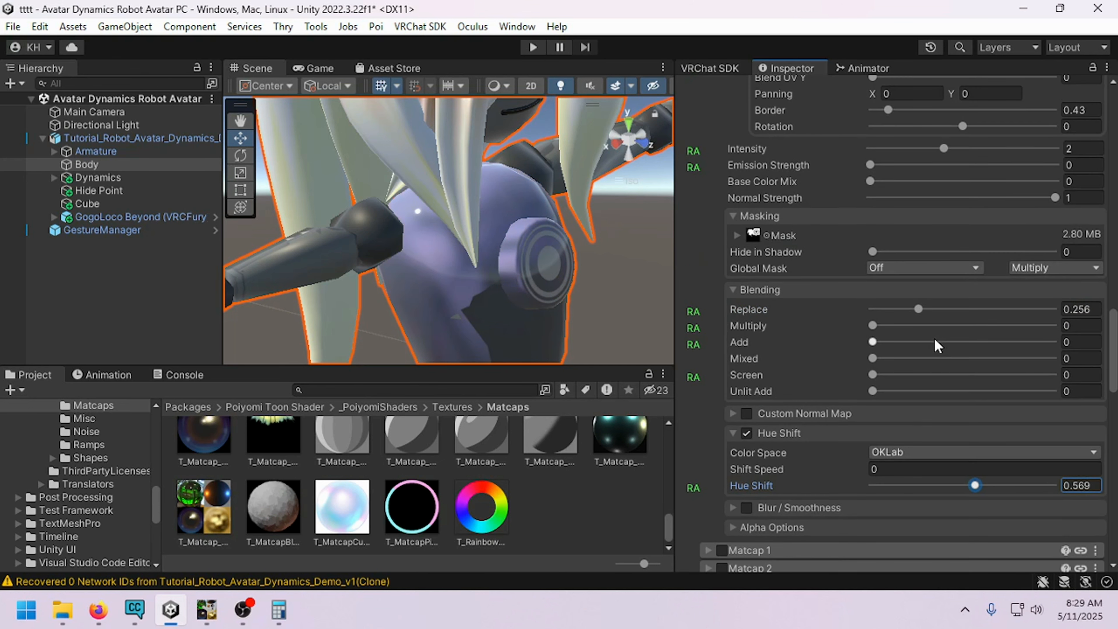
pyautogui.scroll(5, 937, 345)
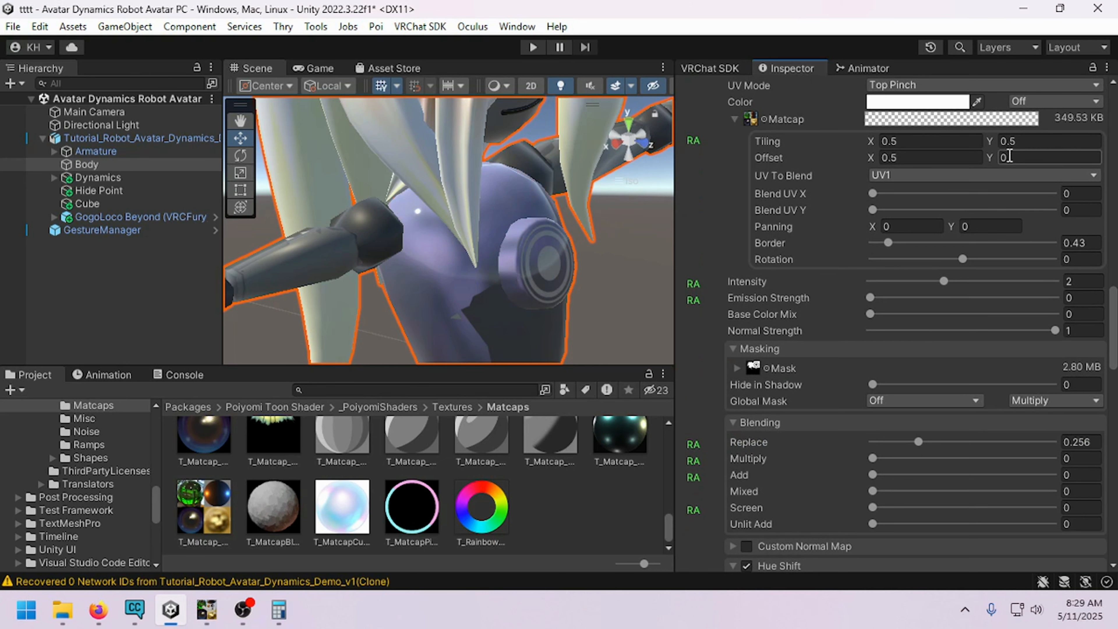
pyautogui.click(970, 161)
pyautogui.write('0')
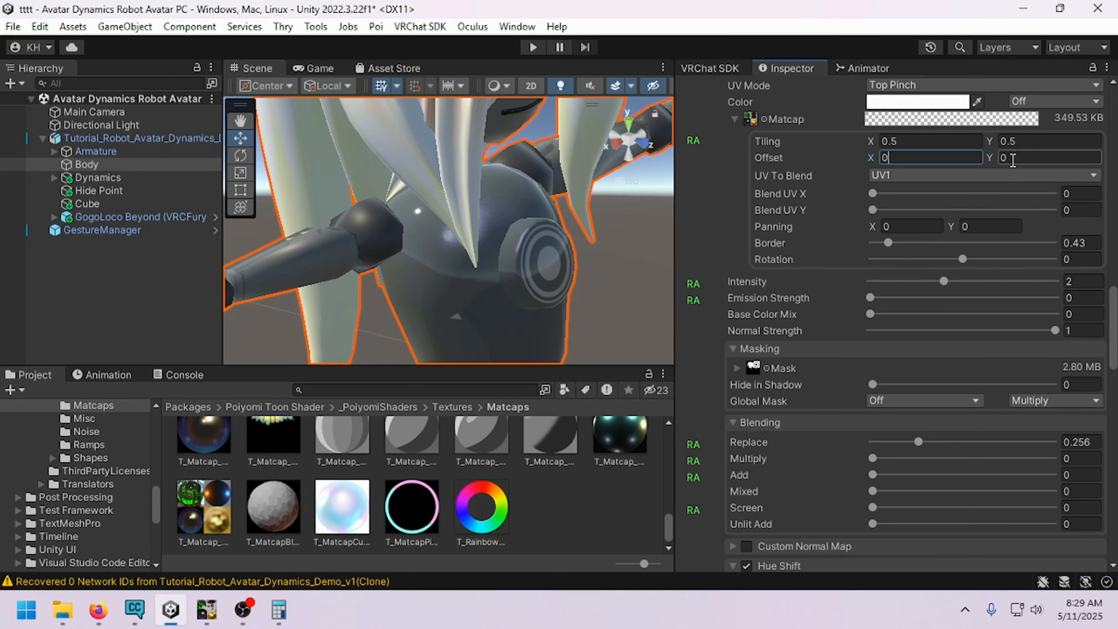
# Step: Set Matcap 0's Replace blending to 1 and its hue shift to 0
pyautogui.scroll(-6, 949, 371)
pyautogui.moveTo(942, 265); pyautogui.dragTo(1056, 265)
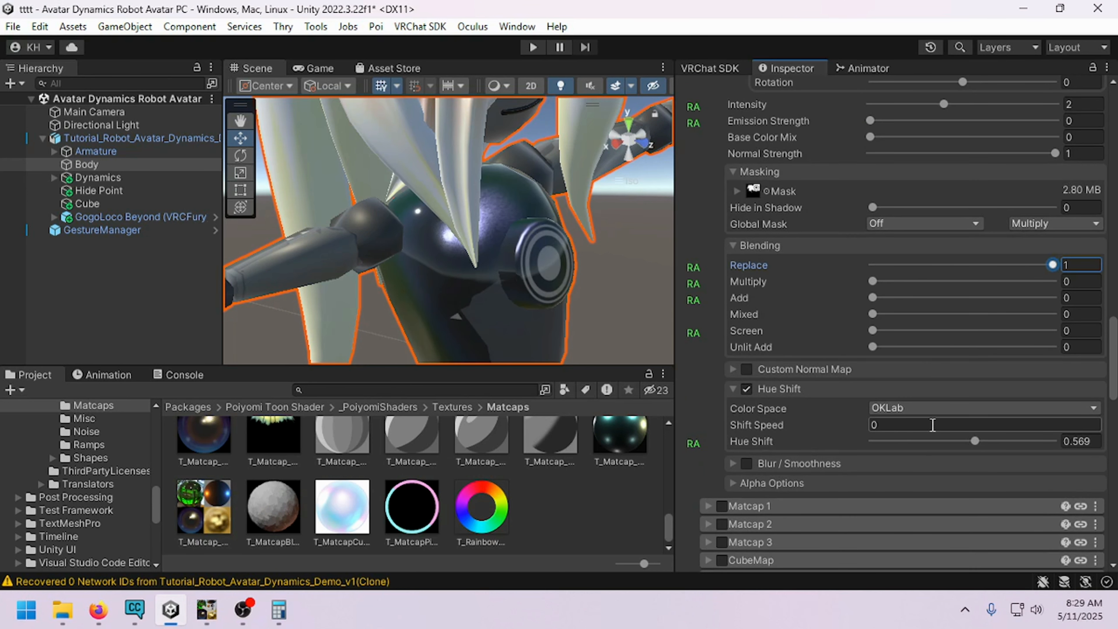
pyautogui.moveTo(974, 441)
pyautogui.mouseDown()
pyautogui.moveTo(893, 440)
pyautogui.moveTo(1056, 440)
pyautogui.moveTo(872, 441)
pyautogui.mouseUp()
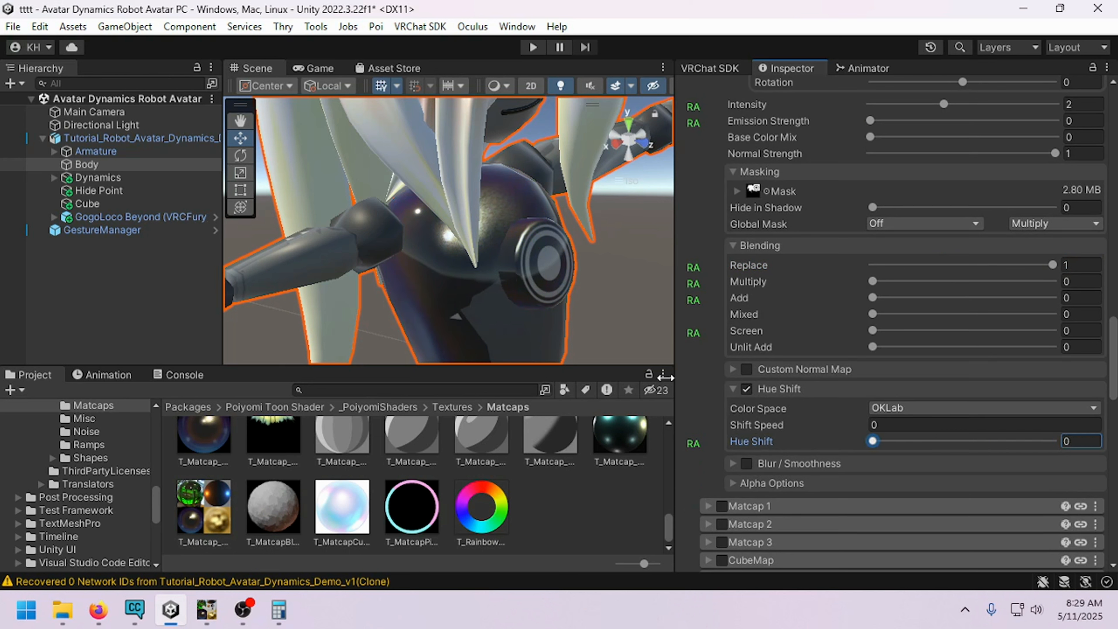